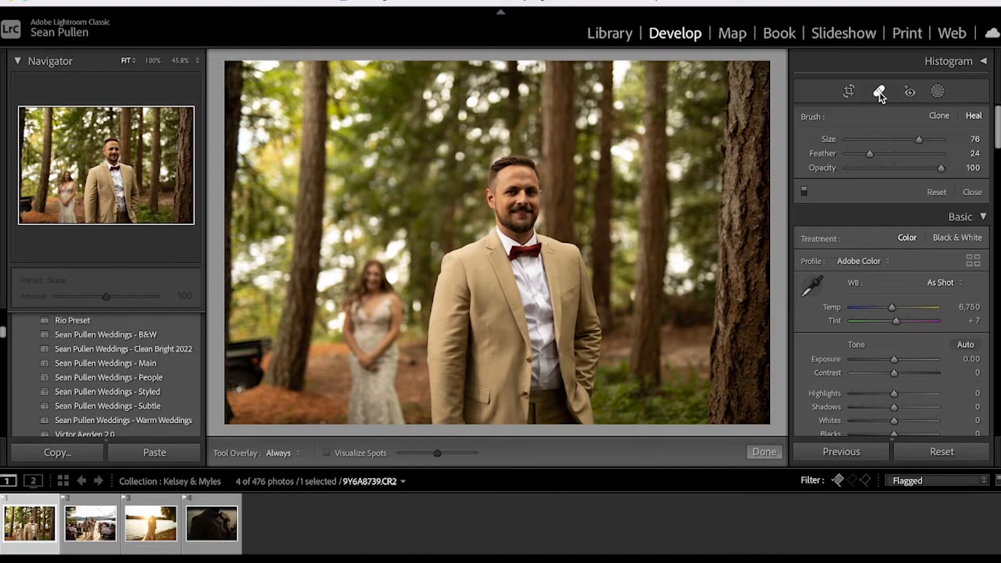
Step: Close the healing tool and look through the four filmstrip photos, returning to the forest portrait of the groom
{"action": "left_click", "coordinate": [879, 92]}
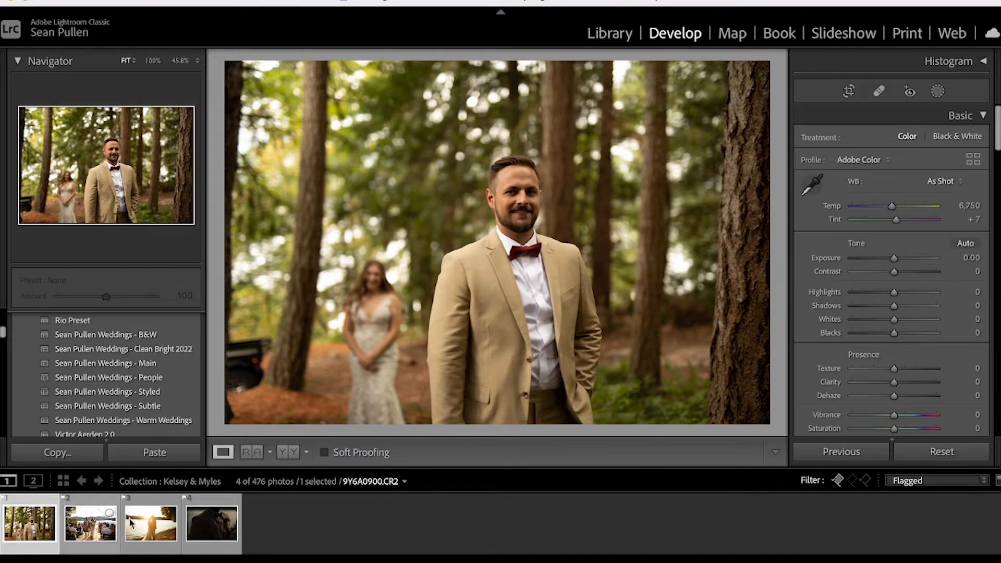
{"action": "left_click_drag", "start_coordinate": [998, 122], "coordinate": [997, 357]}
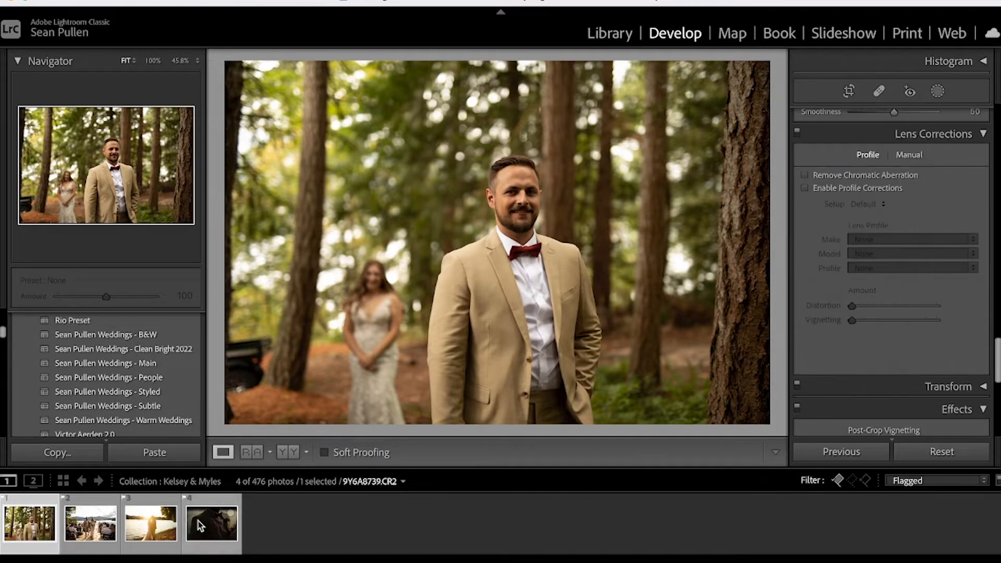
{"action": "left_click", "coordinate": [84, 527]}
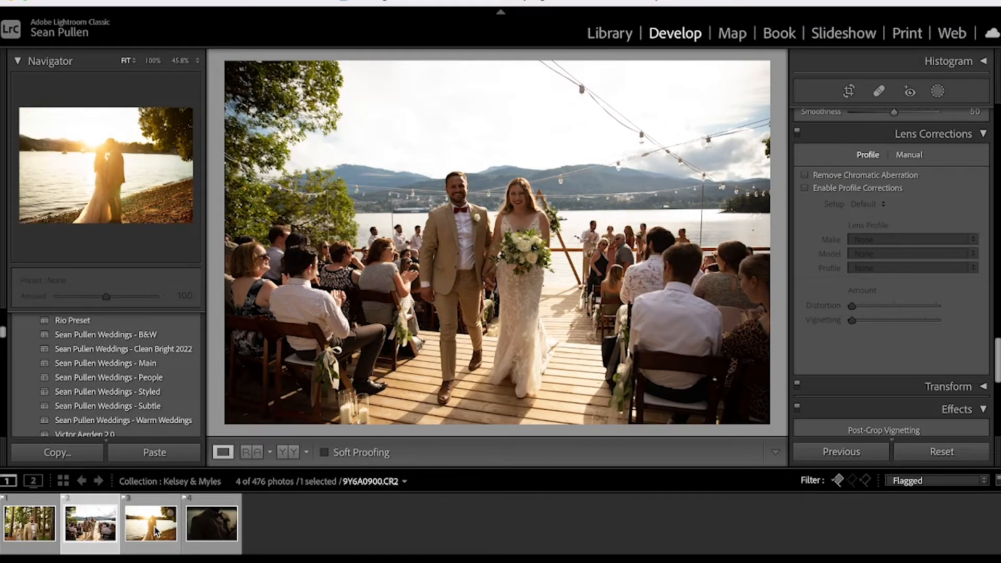
{"action": "left_click", "coordinate": [156, 531]}
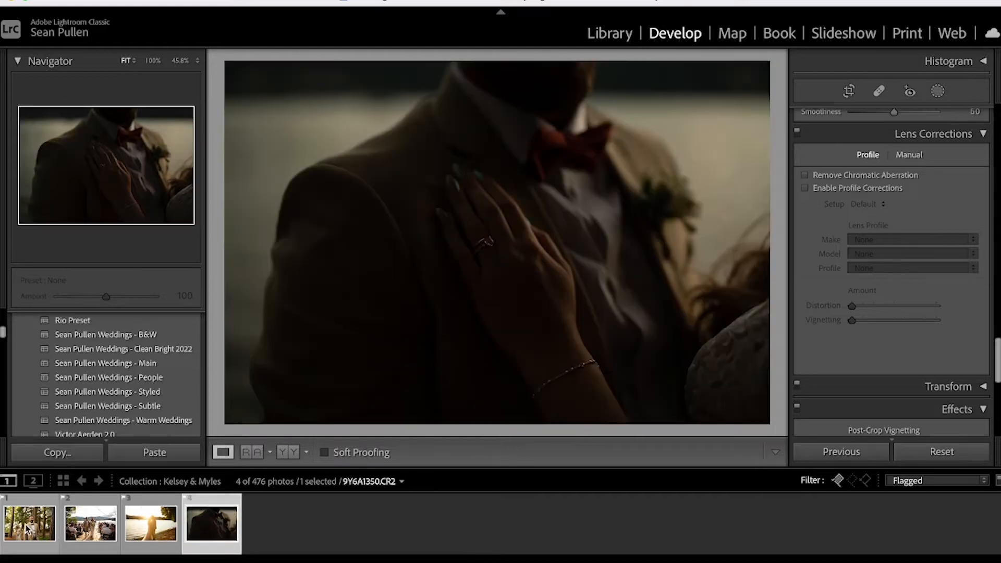
{"action": "left_click", "coordinate": [29, 527]}
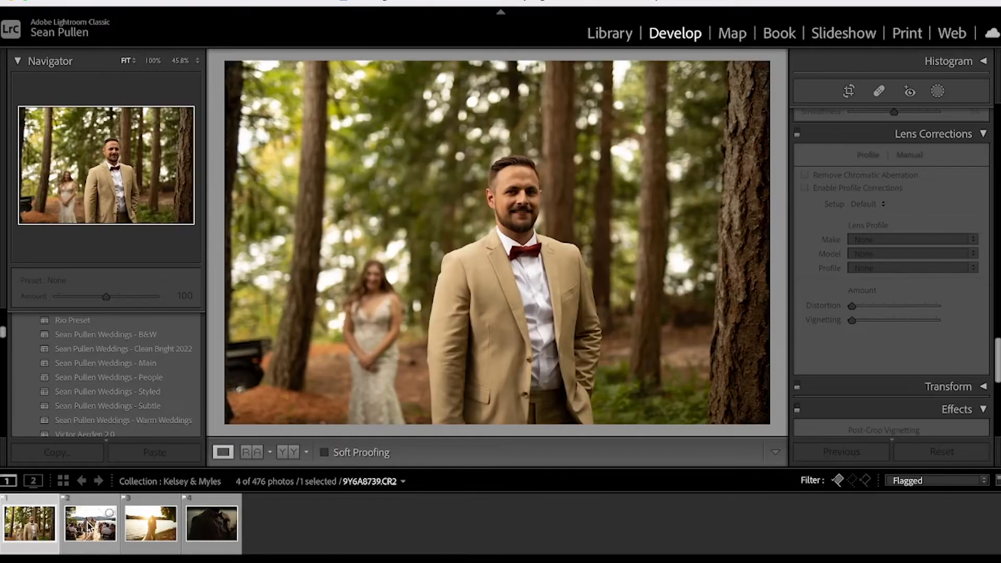
{"action": "left_click", "coordinate": [89, 525]}
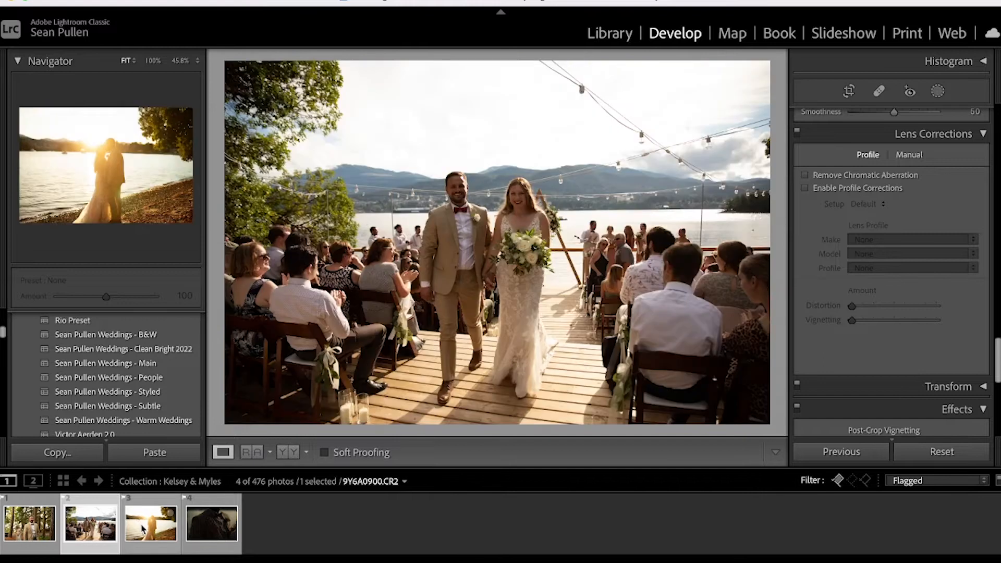
{"action": "left_click", "coordinate": [145, 528]}
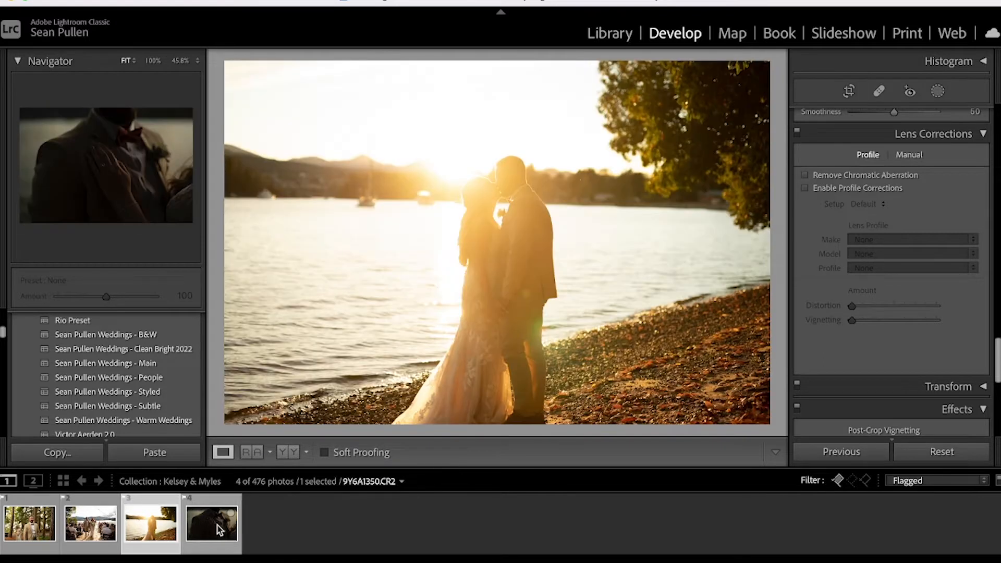
{"action": "left_click", "coordinate": [211, 527]}
{"action": "left_click", "coordinate": [28, 527]}
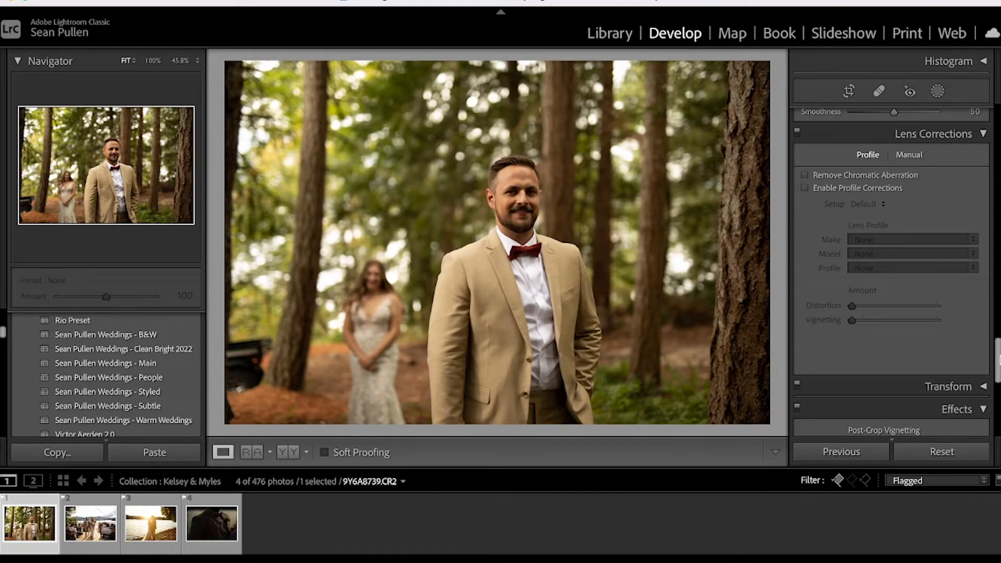
Step: Enable lens profile corrections on the forest portrait, switching them off and on to compare the vignetting and distortion
{"action": "scroll", "coordinate": [900, 234], "scroll_direction": "up", "scroll_amount": 2}
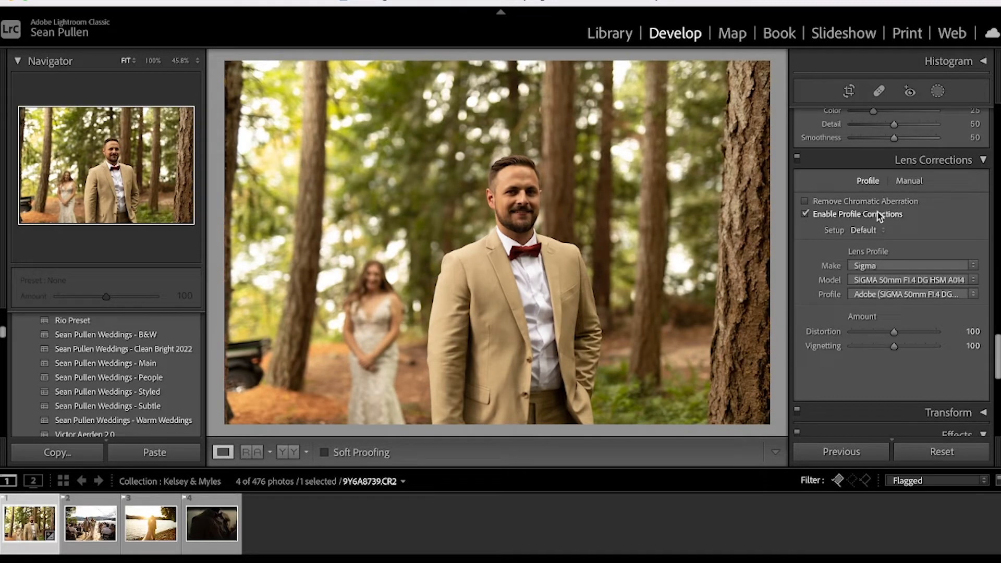
{"action": "scroll", "coordinate": [998, 349], "scroll_direction": "down", "scroll_amount": 4}
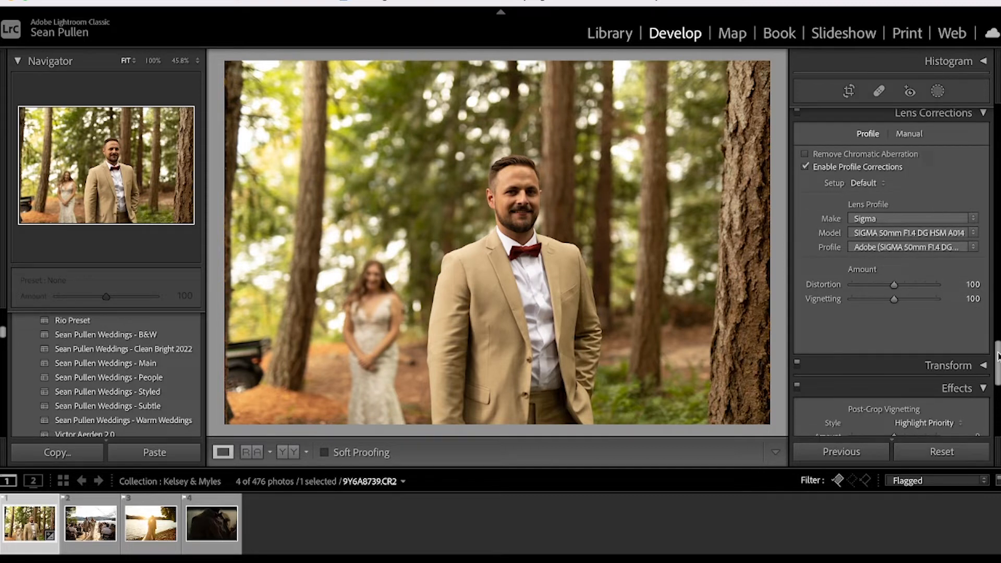
{"action": "scroll", "coordinate": [967, 320], "scroll_direction": "up", "scroll_amount": 5}
{"action": "left_click", "coordinate": [804, 233]}
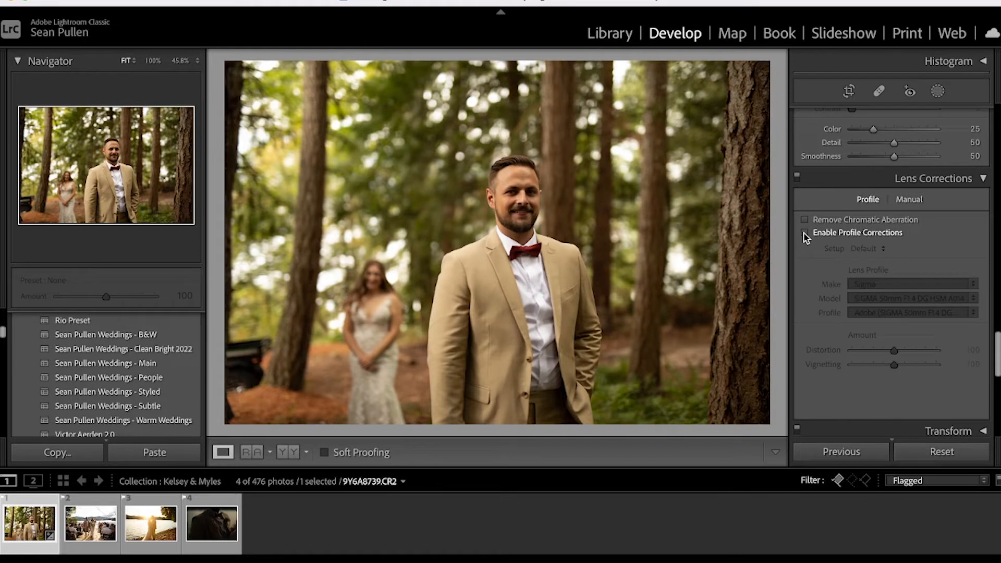
{"action": "left_click", "coordinate": [804, 233]}
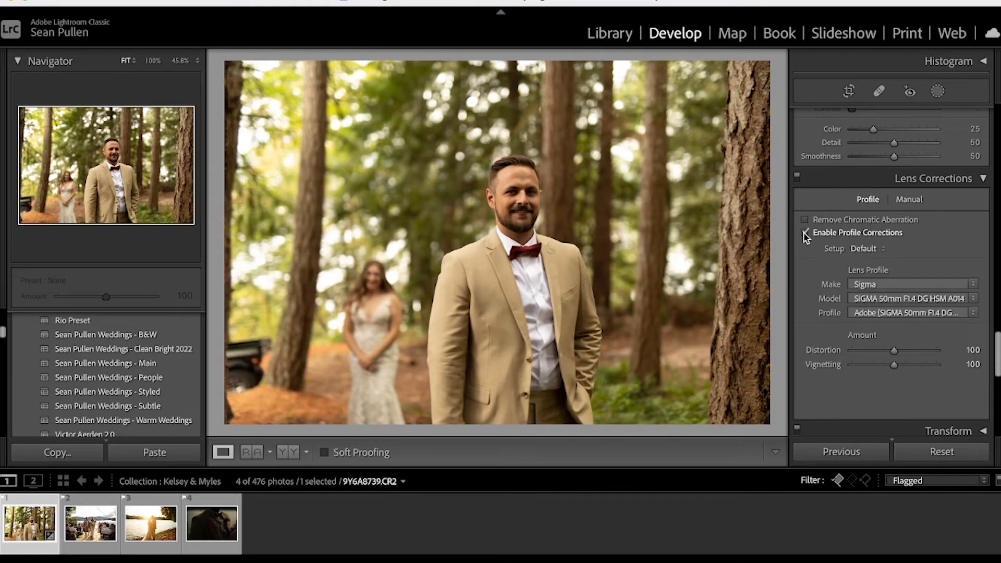
{"action": "left_click", "coordinate": [804, 233]}
{"action": "left_click", "coordinate": [804, 233]}
Step: On the ceremony aisle photo, compare the image with and without profile corrections, leave them enabled and remove chromatic aberration
{"action": "left_click", "coordinate": [102, 539]}
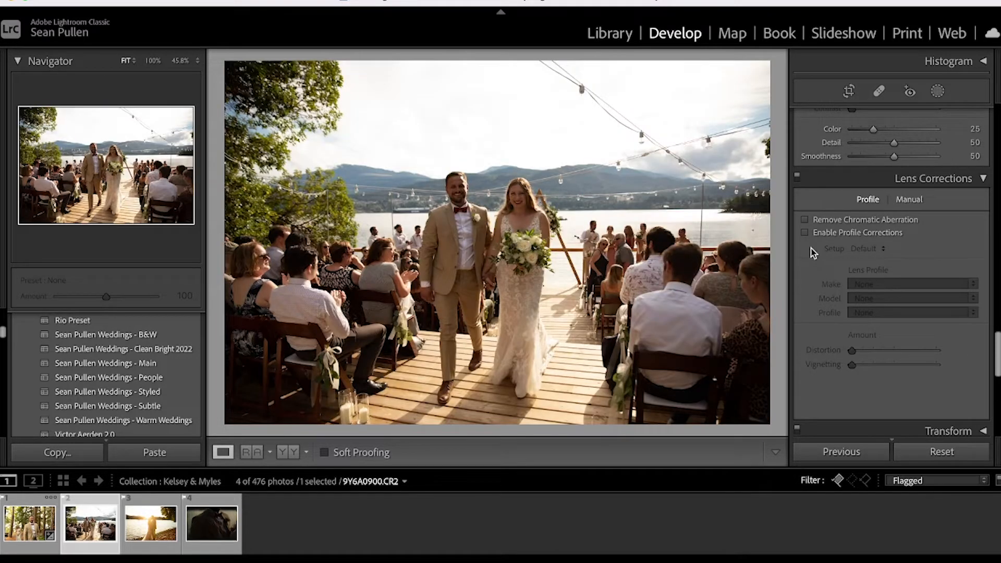
{"action": "left_click", "coordinate": [31, 532]}
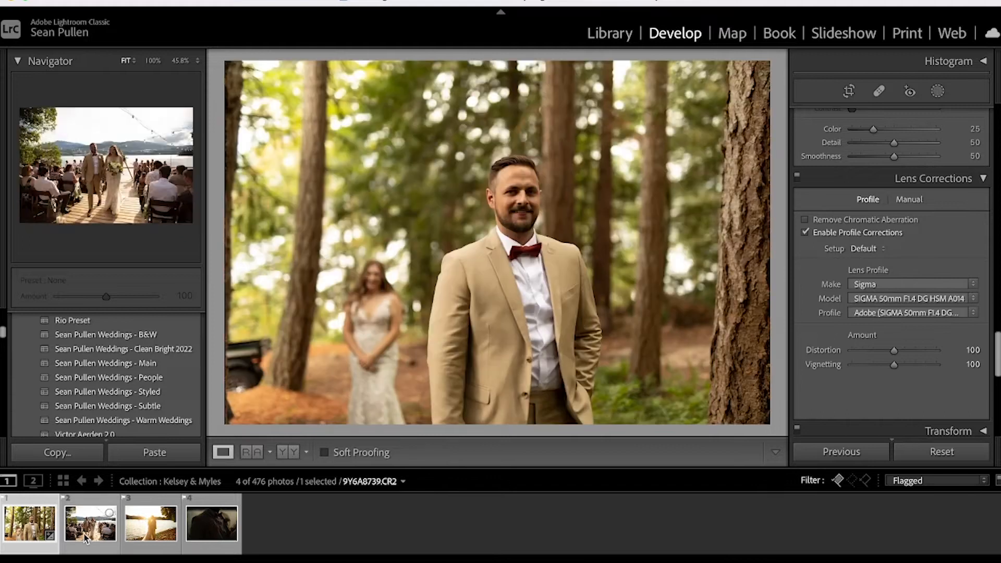
{"action": "left_click", "coordinate": [86, 538]}
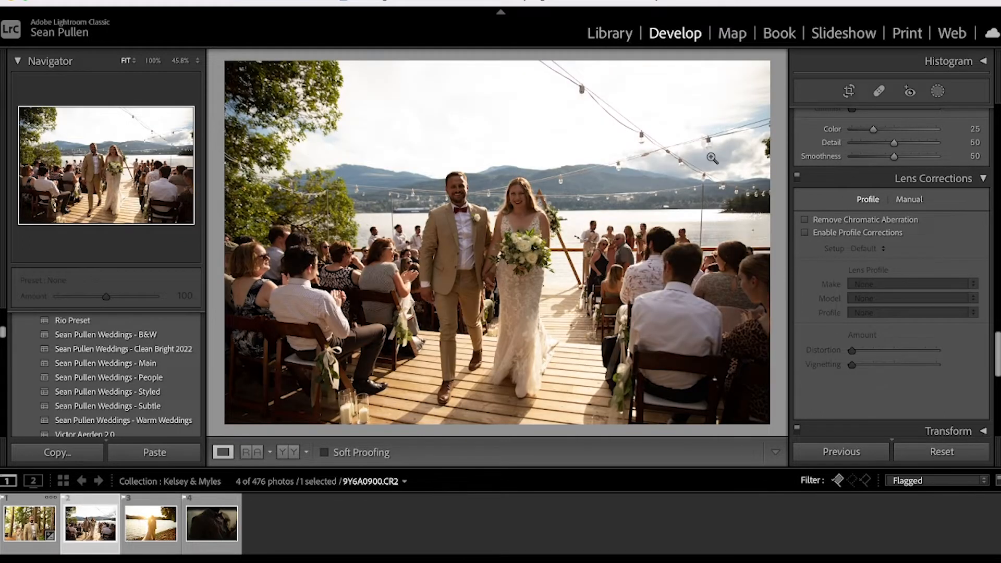
{"action": "left_click", "coordinate": [804, 232]}
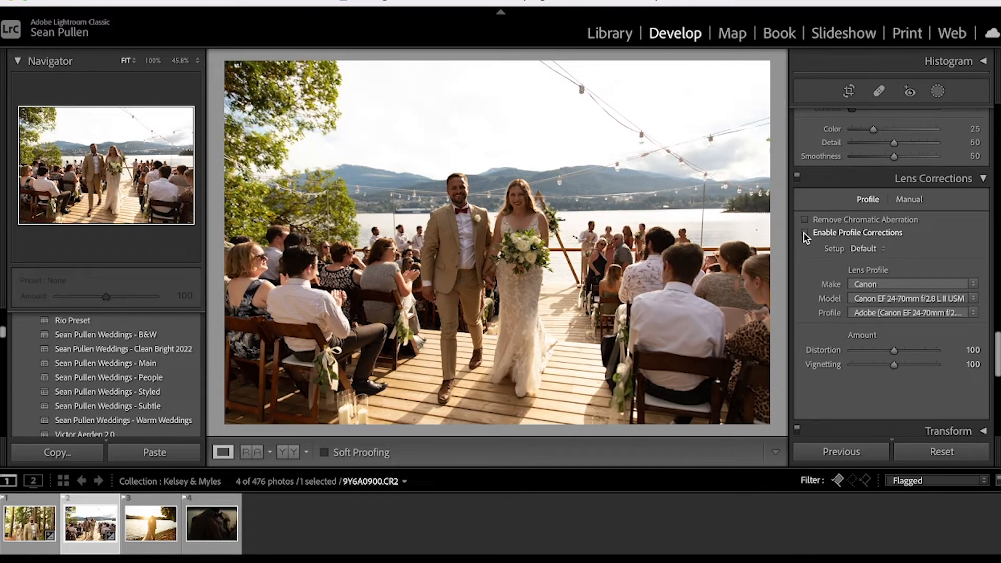
{"action": "left_click", "coordinate": [804, 232]}
{"action": "left_click", "coordinate": [804, 232]}
{"action": "left_click", "coordinate": [804, 232]}
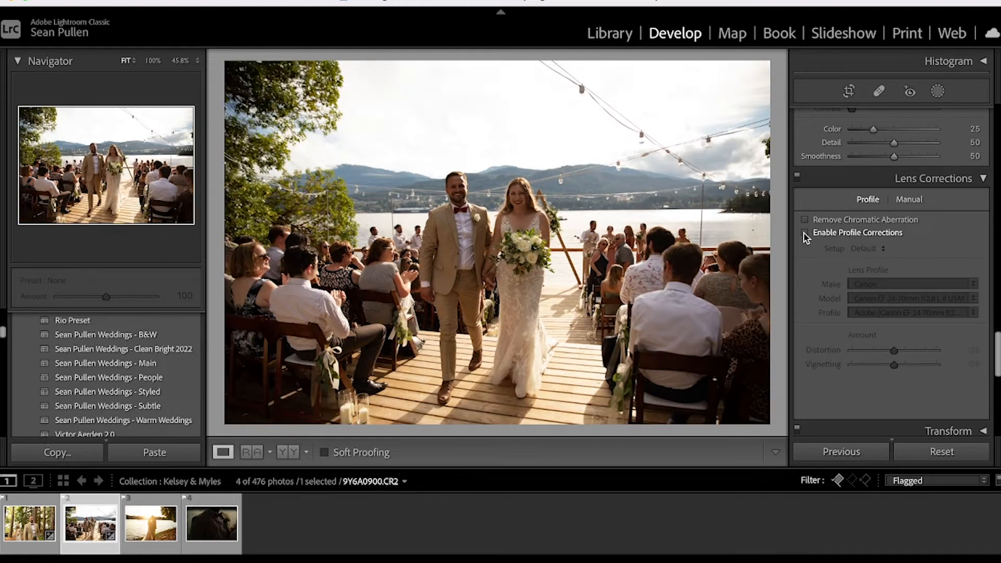
{"action": "left_click", "coordinate": [803, 233]}
{"action": "left_click", "coordinate": [805, 221]}
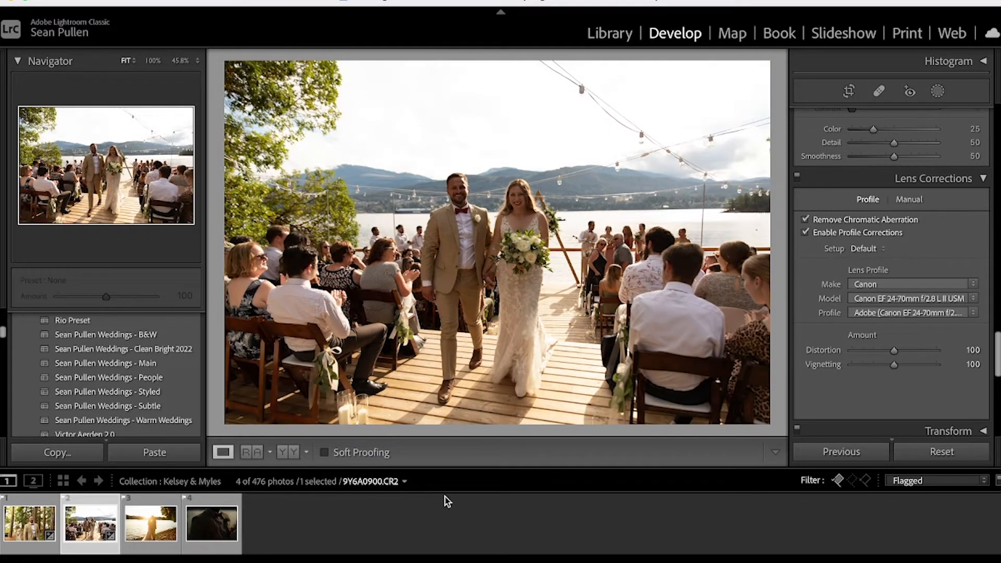
Step: Enable profile corrections and chromatic aberration removal on both the lakeside sunset photo and the dark hand-on-jacket close-up
{"action": "left_click", "coordinate": [151, 523]}
{"action": "left_click", "coordinate": [804, 233]}
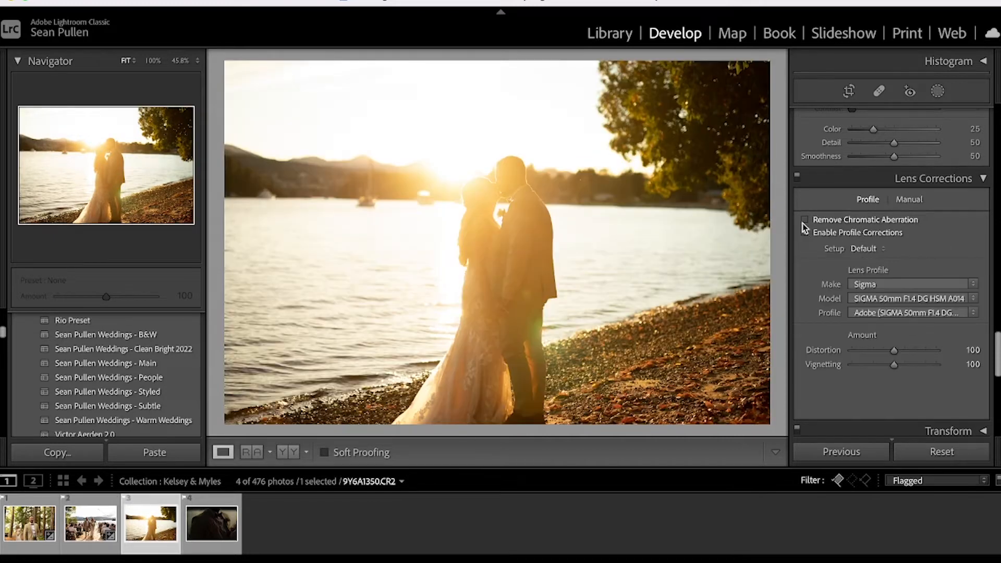
{"action": "left_click", "coordinate": [804, 219]}
{"action": "left_click", "coordinate": [208, 526]}
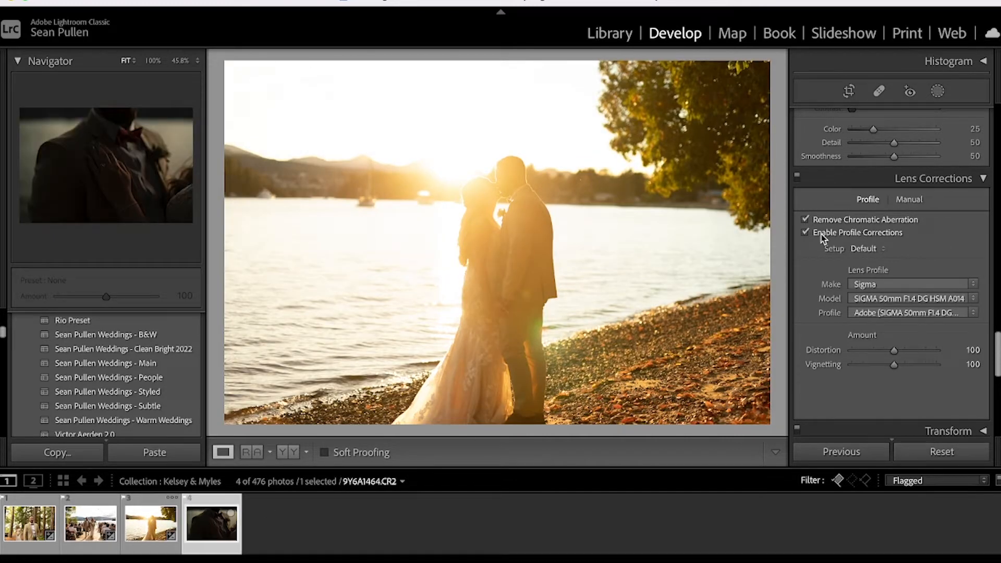
{"action": "left_click", "coordinate": [805, 232]}
{"action": "left_click", "coordinate": [805, 221]}
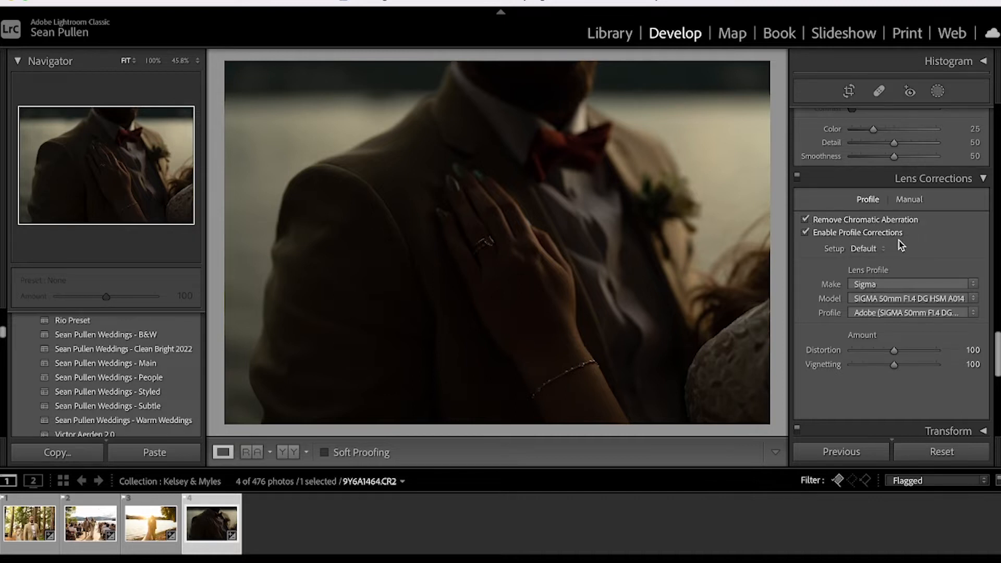
Step: Examine the couple up close in the sunset and aisle photos, and compare the aisle photo with the forest portrait
{"action": "left_click", "coordinate": [172, 529]}
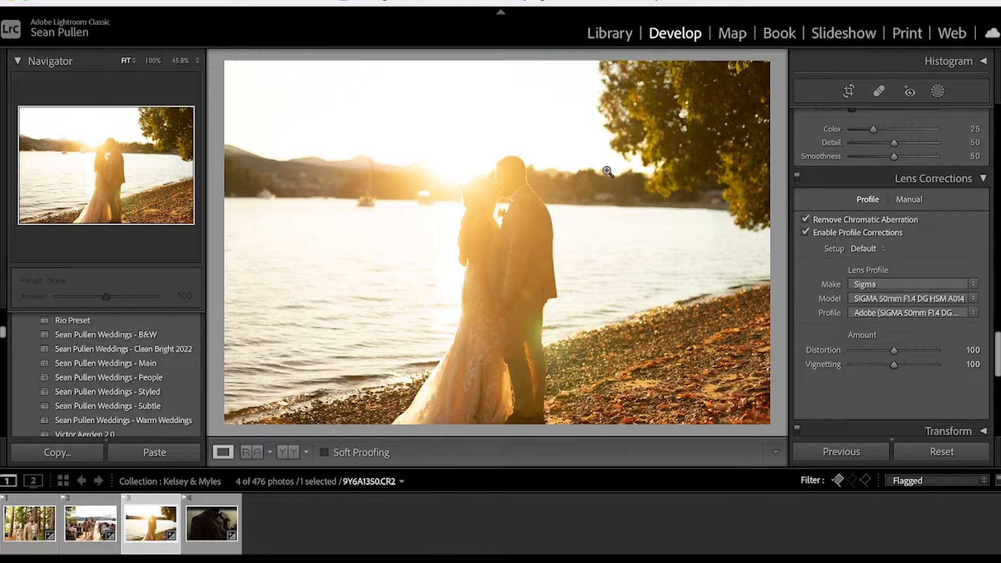
{"action": "left_click", "coordinate": [526, 173]}
{"action": "left_click_drag", "start_coordinate": [554, 197], "coordinate": [606, 149]}
{"action": "left_click", "coordinate": [606, 148]}
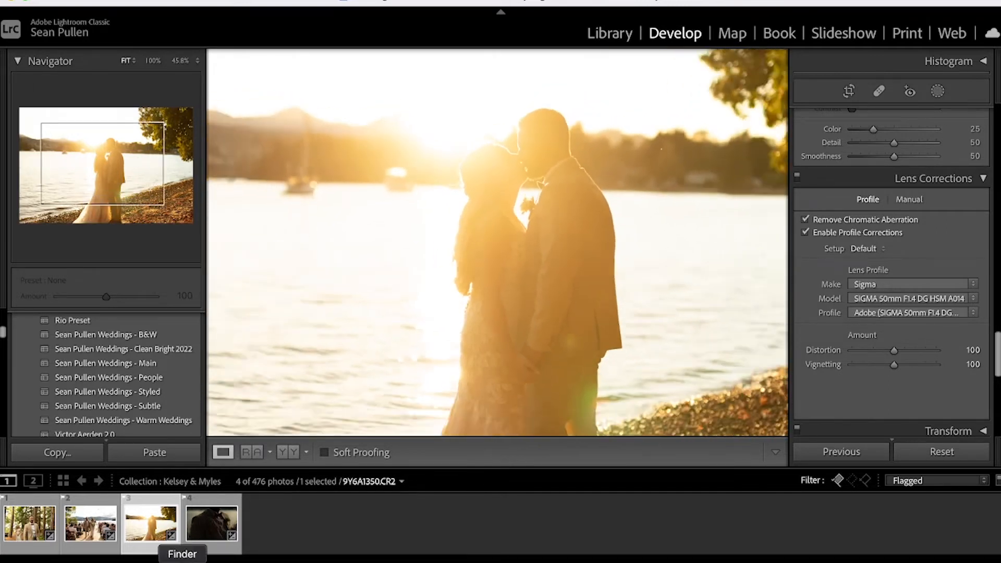
{"action": "left_click", "coordinate": [92, 531]}
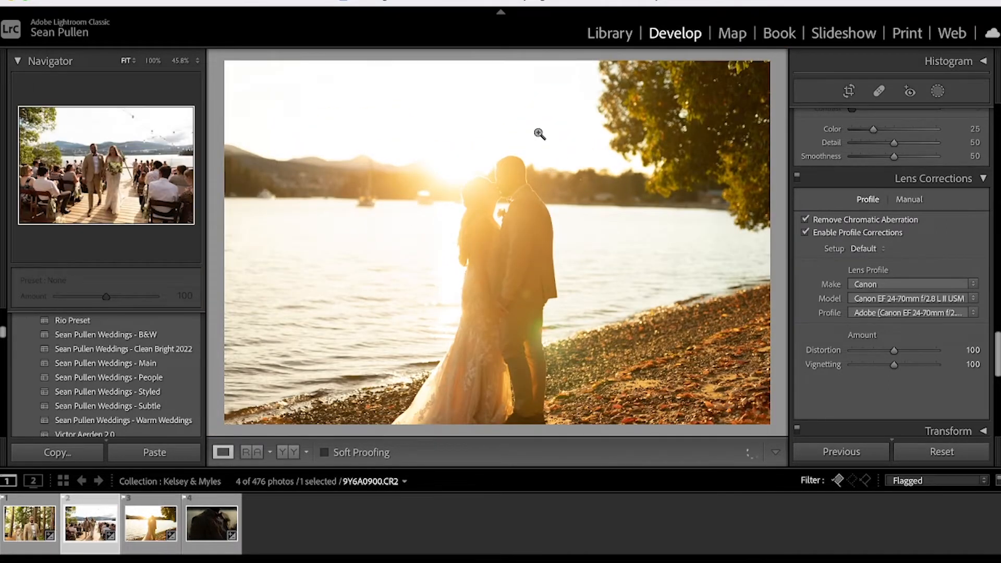
{"action": "left_click", "coordinate": [465, 186]}
{"action": "left_click_drag", "start_coordinate": [438, 177], "coordinate": [472, 184]}
{"action": "left_click", "coordinate": [495, 222]}
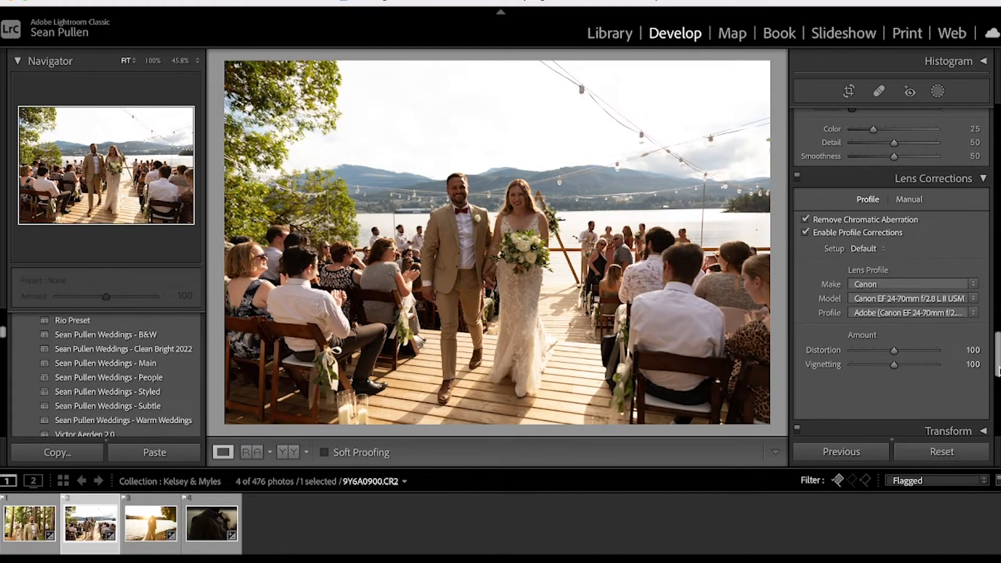
{"action": "scroll", "coordinate": [997, 370], "scroll_direction": "up", "scroll_amount": 3}
{"action": "left_click", "coordinate": [30, 526]}
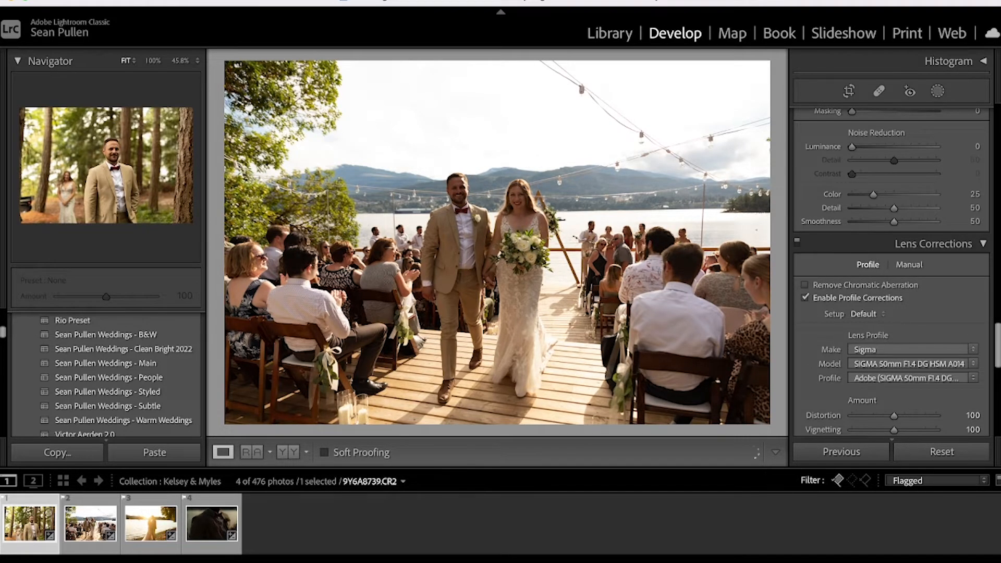
{"action": "scroll", "coordinate": [998, 348], "scroll_direction": "up", "scroll_amount": 1}
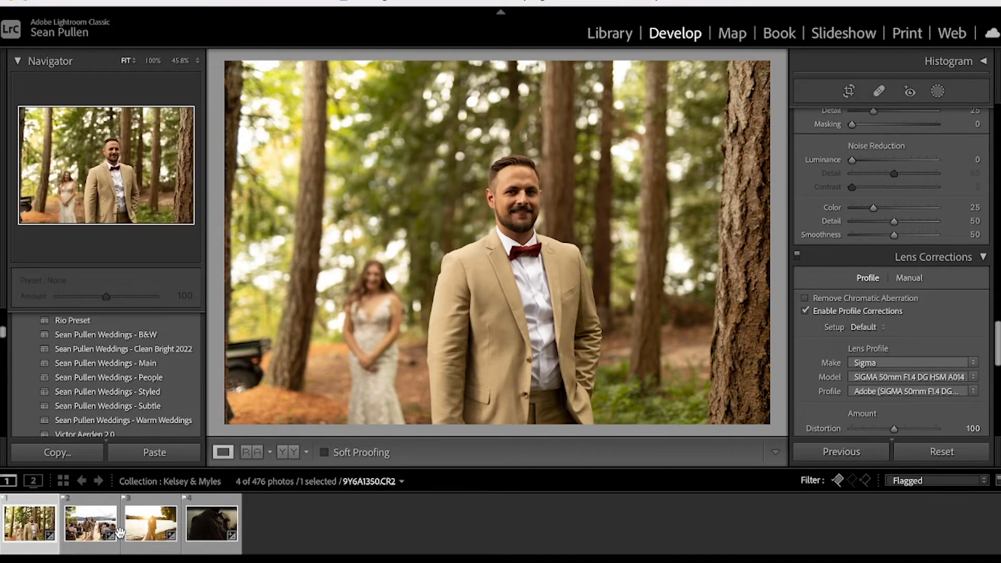
{"action": "left_click", "coordinate": [86, 527]}
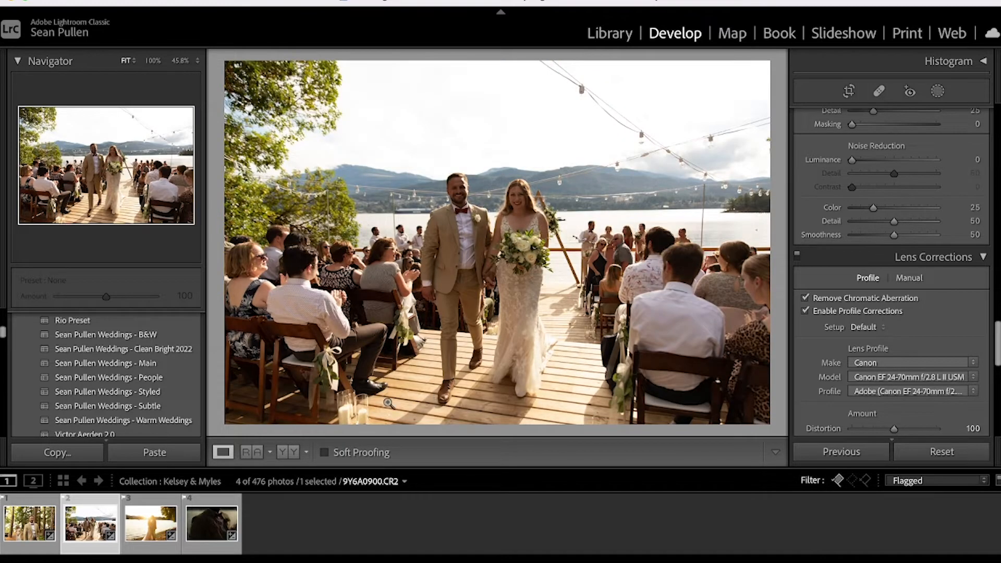
Step: Cool the forest portrait's white balance by setting its temperature to 5,401
{"action": "left_click", "coordinate": [30, 525]}
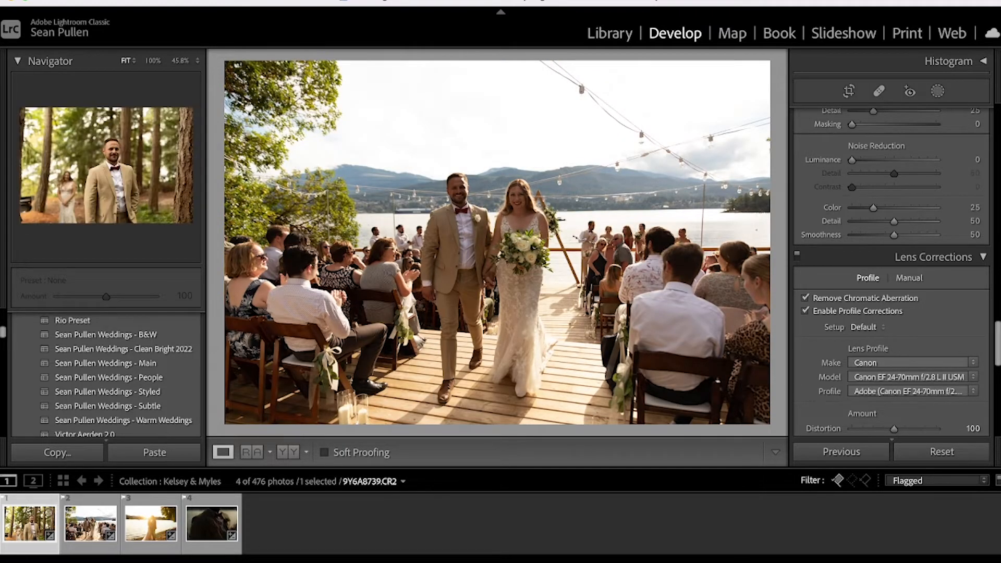
{"action": "left_click_drag", "start_coordinate": [996, 350], "coordinate": [998, 121]}
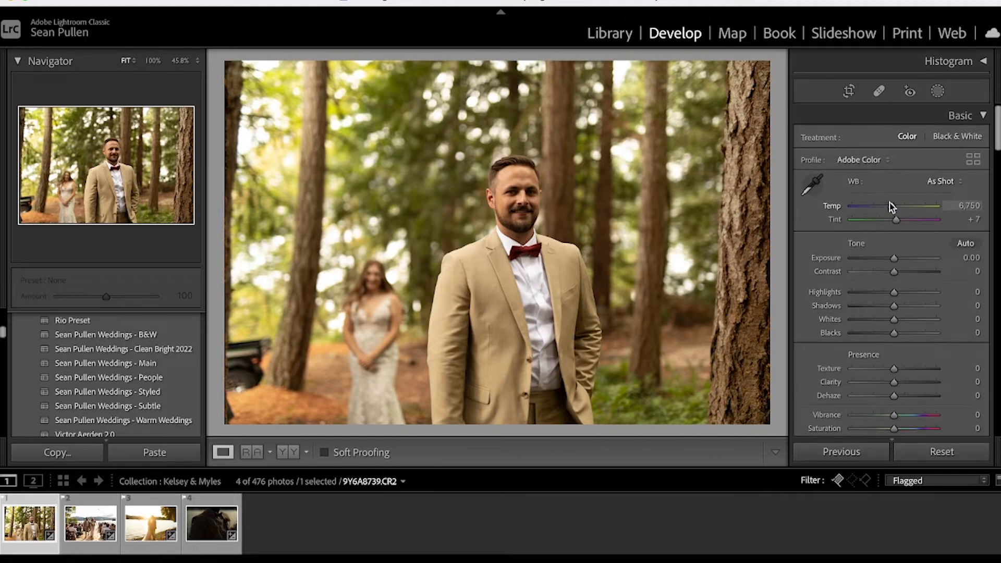
{"action": "scroll", "coordinate": [998, 138], "scroll_direction": "down", "scroll_amount": 1}
{"action": "scroll", "coordinate": [998, 138], "scroll_direction": "up", "scroll_amount": 1}
{"action": "scroll", "coordinate": [996, 136], "scroll_direction": "down", "scroll_amount": 1}
{"action": "scroll", "coordinate": [996, 137], "scroll_direction": "up", "scroll_amount": 1}
{"action": "left_click_drag", "start_coordinate": [891, 206], "coordinate": [881, 208]}
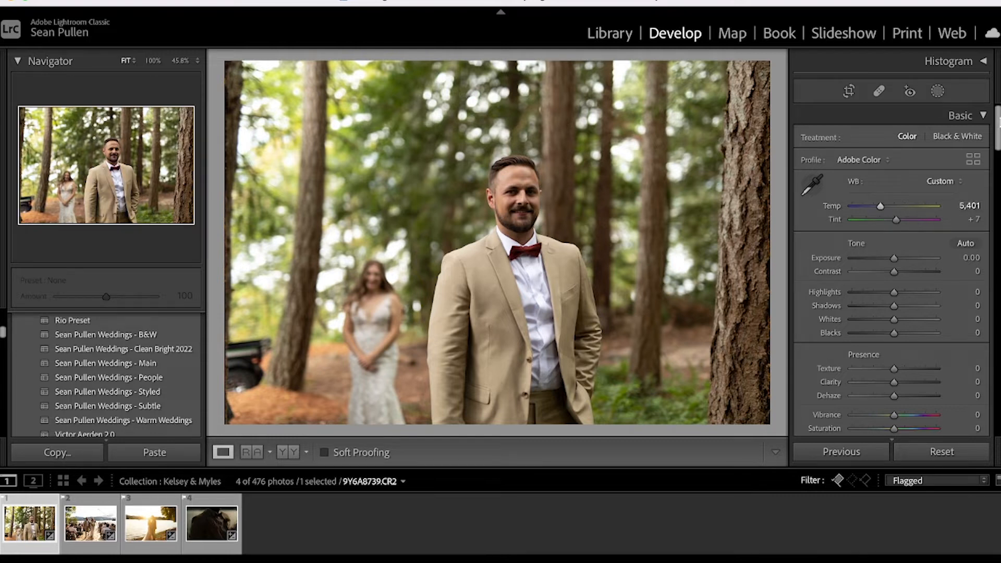
Step: Set the forest portrait's highlights to -72 and shadows to +30, and check the groom up close
{"action": "scroll", "coordinate": [891, 271], "scroll_direction": "down", "scroll_amount": 1}
{"action": "scroll", "coordinate": [891, 271], "scroll_direction": "up", "scroll_amount": 1}
{"action": "left_click_drag", "start_coordinate": [998, 143], "coordinate": [998, 149]}
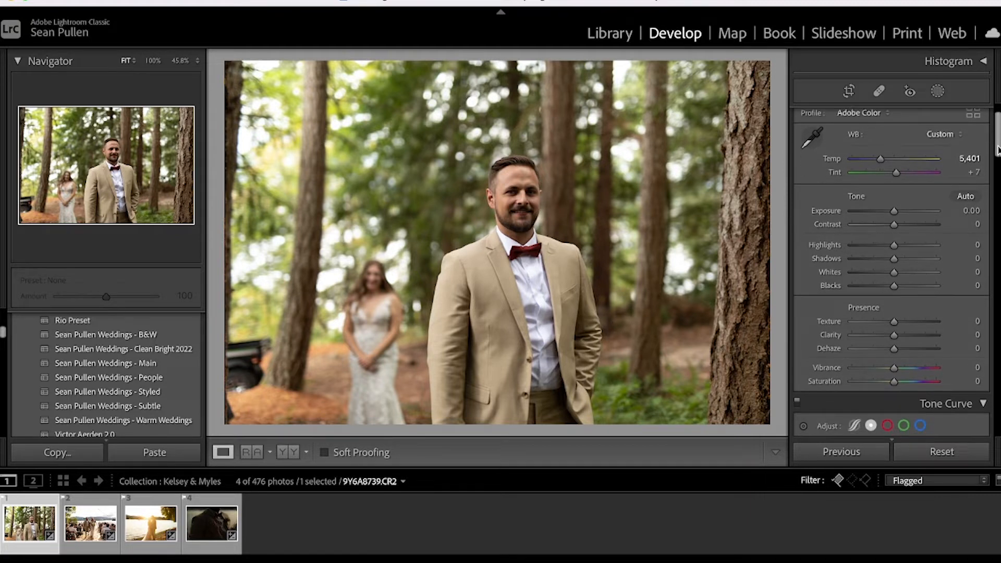
{"action": "left_click_drag", "start_coordinate": [892, 249], "coordinate": [864, 248]}
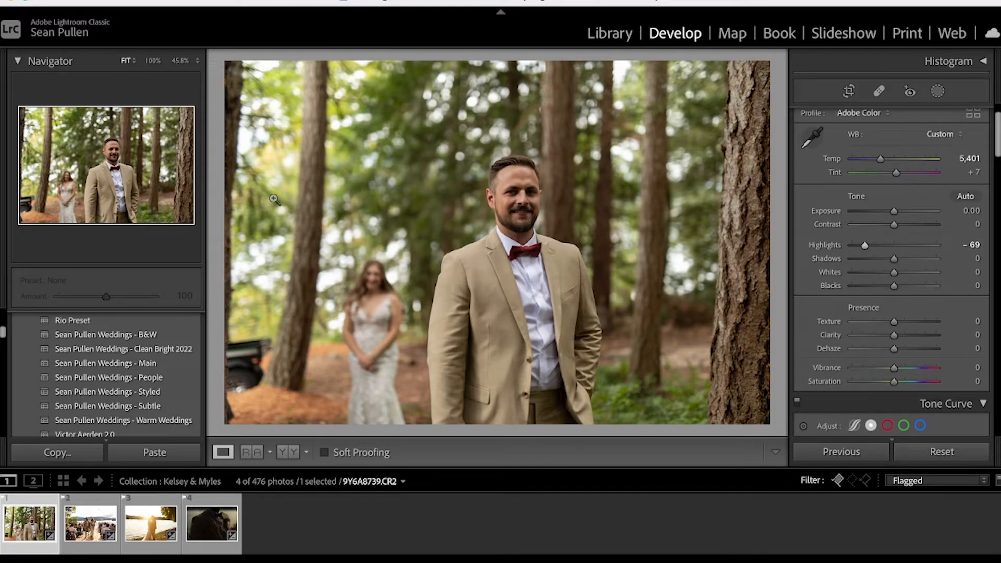
{"action": "left_click_drag", "start_coordinate": [867, 249], "coordinate": [905, 261]}
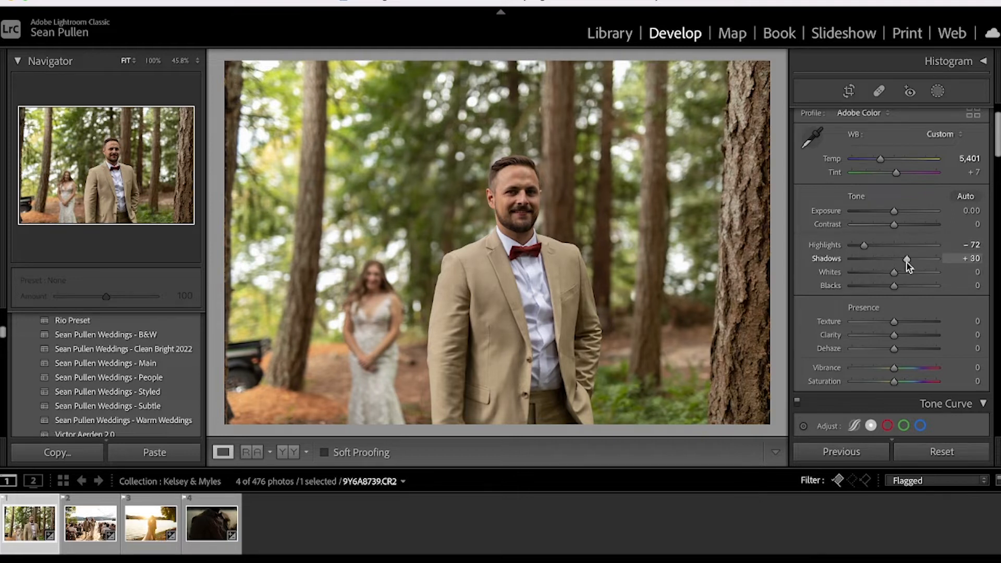
{"action": "left_click", "coordinate": [540, 245]}
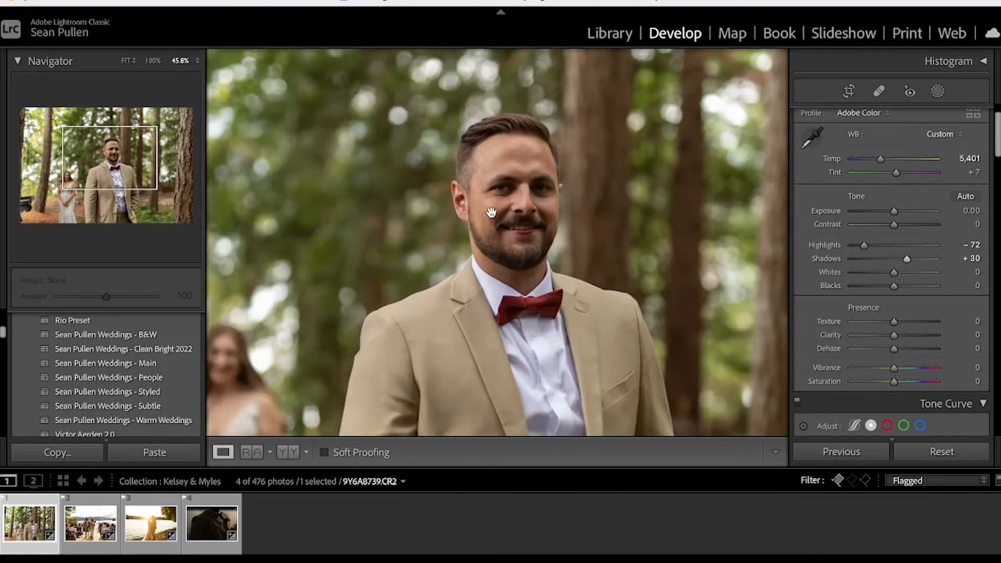
Step: Set the forest portrait's shadows to +34, whites to -20 and blacks to -19
{"action": "left_click", "coordinate": [542, 200]}
{"action": "left_click_drag", "start_coordinate": [908, 259], "coordinate": [909, 260]}
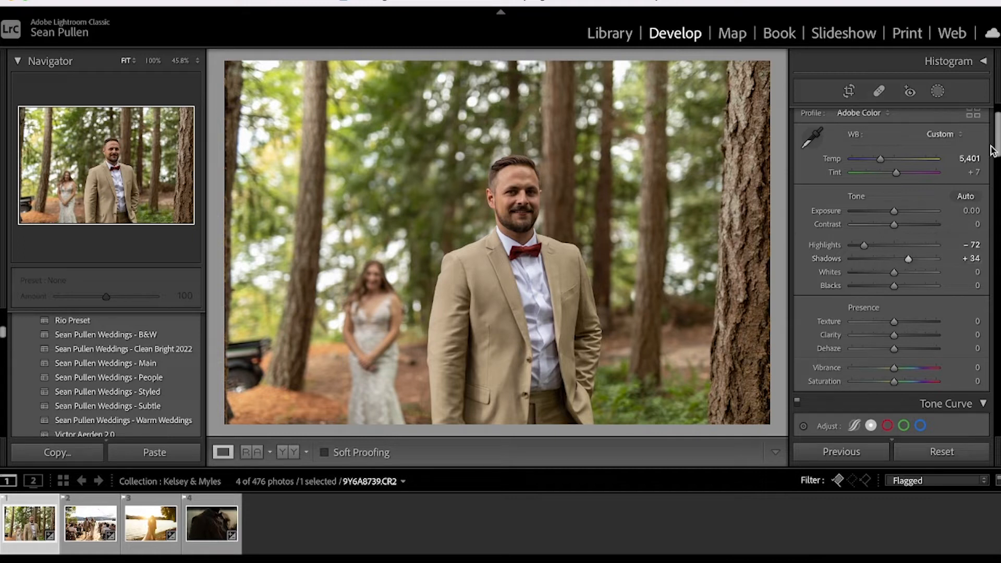
{"action": "left_click_drag", "start_coordinate": [997, 144], "coordinate": [996, 150]}
{"action": "left_click_drag", "start_coordinate": [894, 232], "coordinate": [890, 234]}
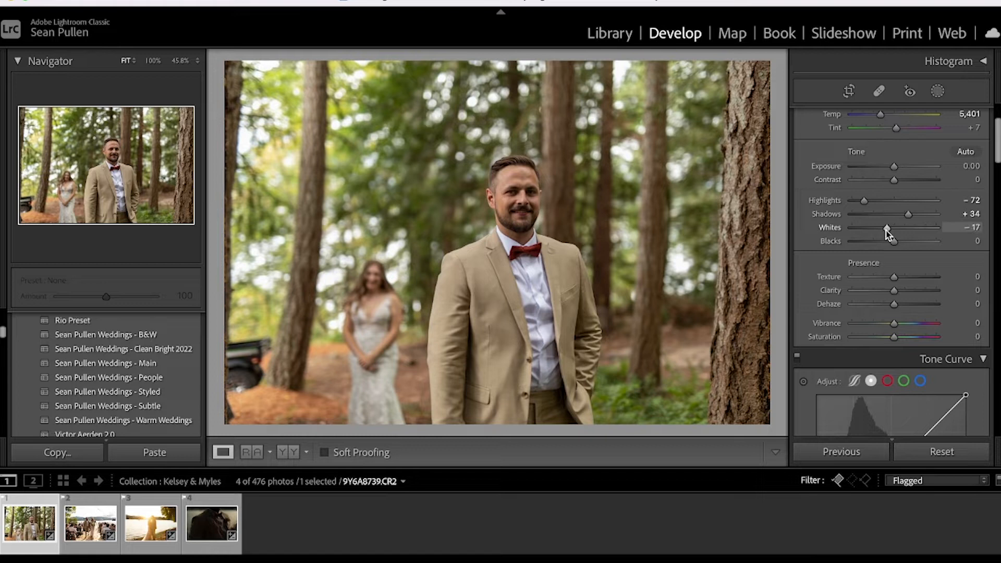
{"action": "mouse_move", "coordinate": [892, 244]}
{"action": "left_mouse_down"}
{"action": "mouse_move", "coordinate": [885, 229]}
{"action": "mouse_move", "coordinate": [887, 245]}
{"action": "left_mouse_up"}
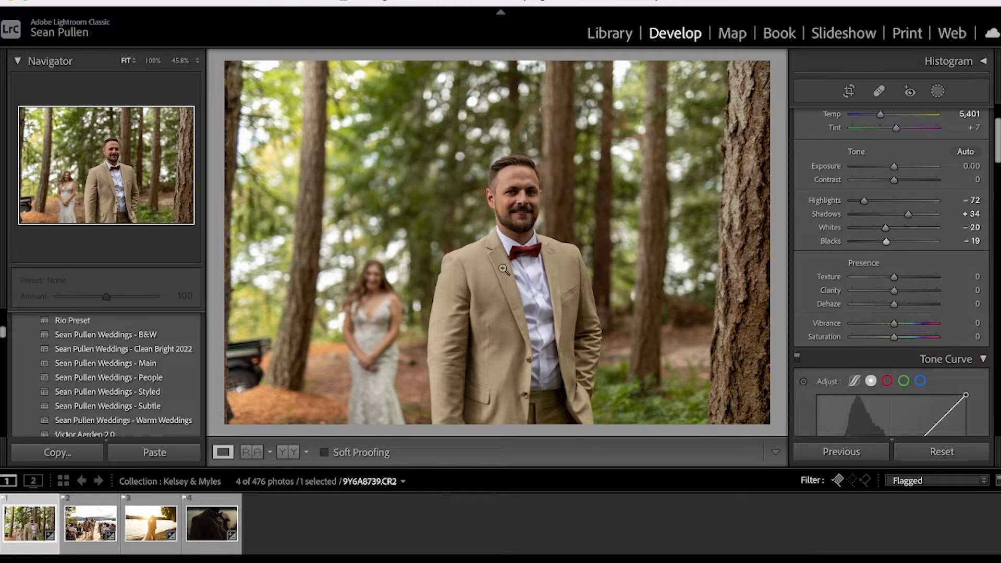
Step: Soften the forest portrait by setting clarity to -13, and check the effect on the groom up close
{"action": "left_click_drag", "start_coordinate": [996, 147], "coordinate": [995, 151]}
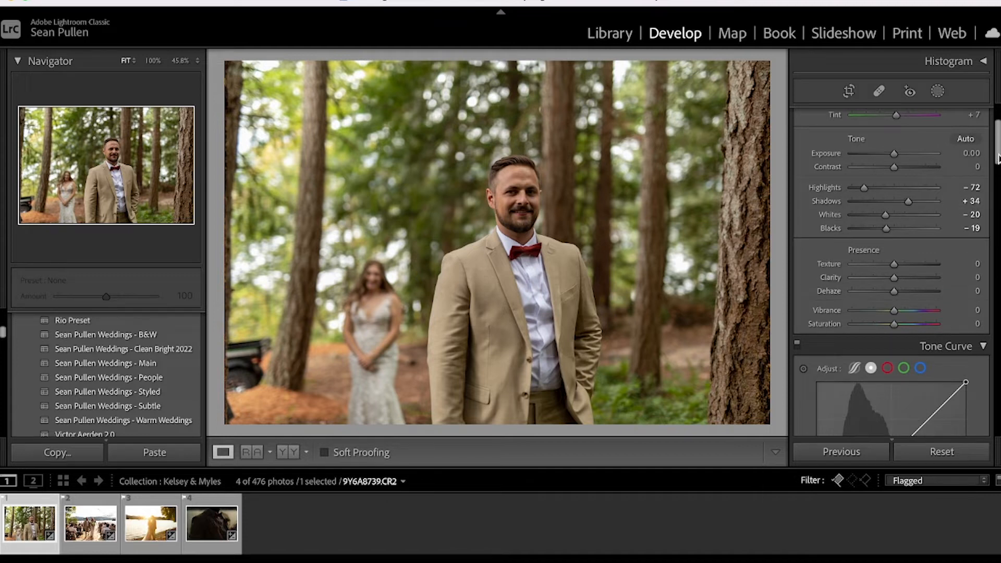
{"action": "scroll", "coordinate": [998, 159], "scroll_direction": "down", "scroll_amount": 3}
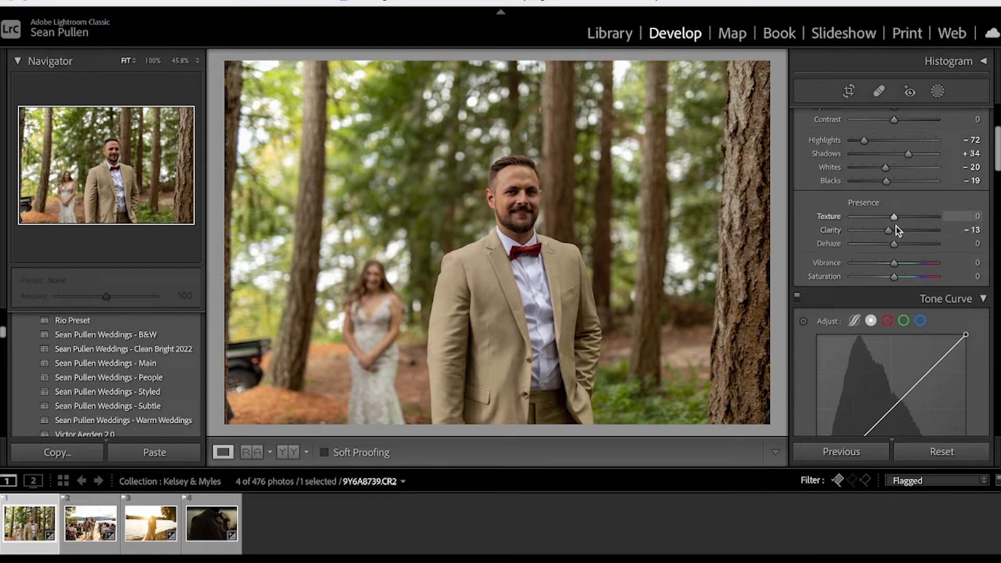
{"action": "left_click", "coordinate": [510, 194]}
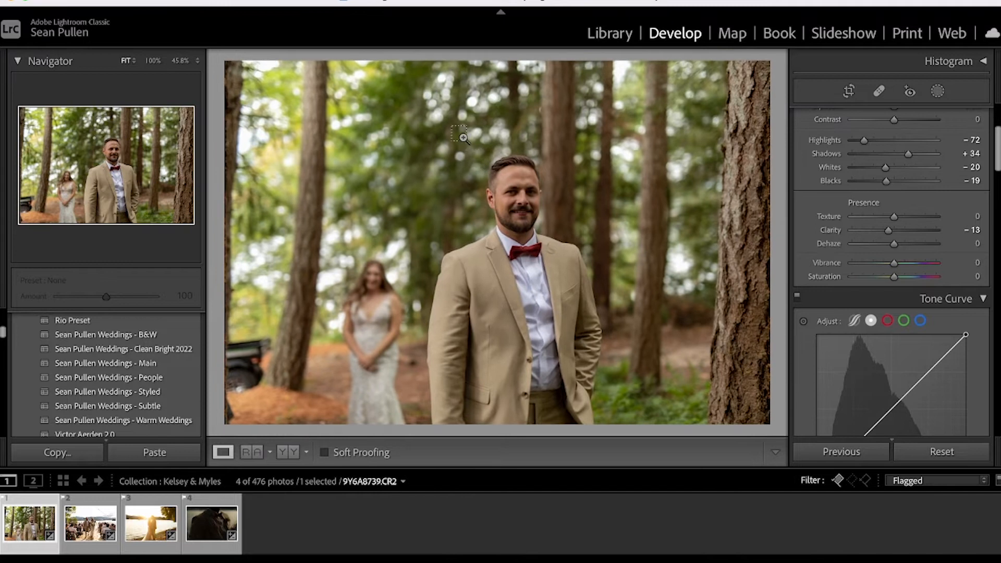
{"action": "left_click_drag", "start_coordinate": [460, 139], "coordinate": [581, 307]}
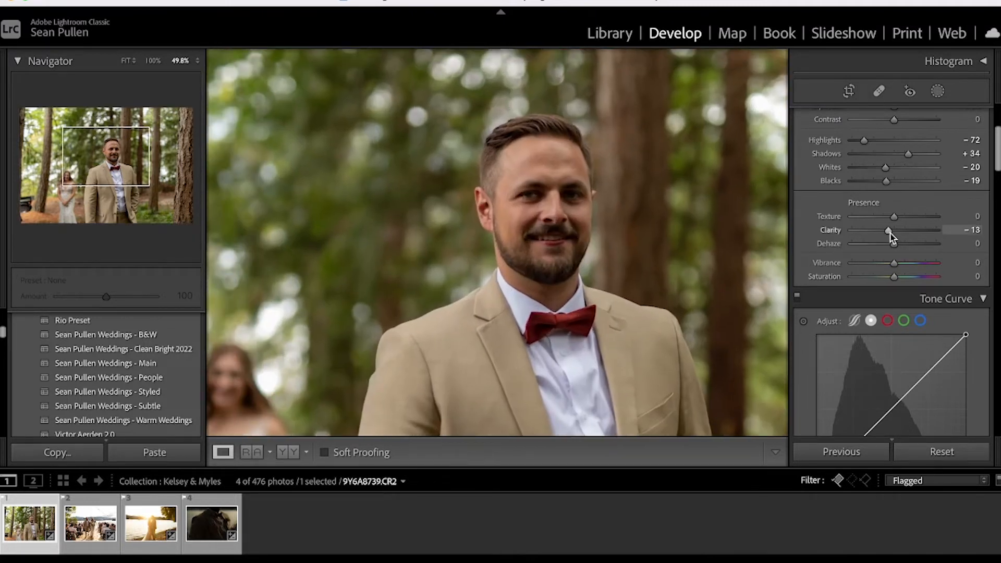
Step: Compare different clarity strengths on the groom's face, settle clarity at -13, and set texture to +3
{"action": "double_click", "coordinate": [891, 233]}
{"action": "left_click_drag", "start_coordinate": [894, 232], "coordinate": [896, 233]}
{"action": "left_click_drag", "start_coordinate": [895, 239], "coordinate": [889, 233]}
{"action": "left_click_drag", "start_coordinate": [887, 231], "coordinate": [865, 234]}
{"action": "left_click_drag", "start_coordinate": [865, 233], "coordinate": [889, 233]}
{"action": "left_click_drag", "start_coordinate": [890, 232], "coordinate": [890, 232]}
{"action": "scroll", "coordinate": [893, 209], "scroll_direction": "down", "scroll_amount": 1}
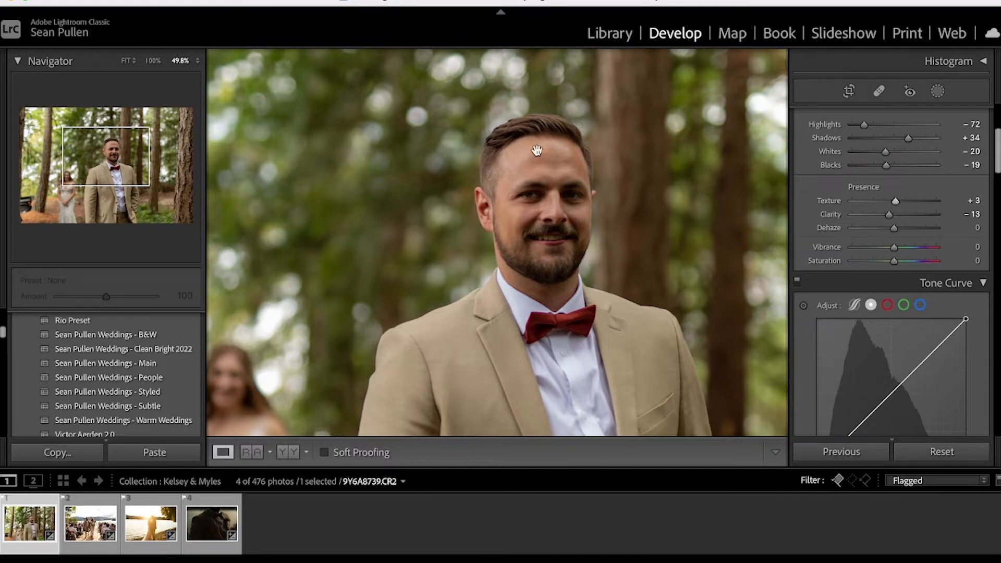
Step: Return to the whole forest portrait and set its overall saturation to -13
{"action": "left_click_drag", "start_coordinate": [997, 139], "coordinate": [998, 136]}
{"action": "left_click", "coordinate": [482, 221]}
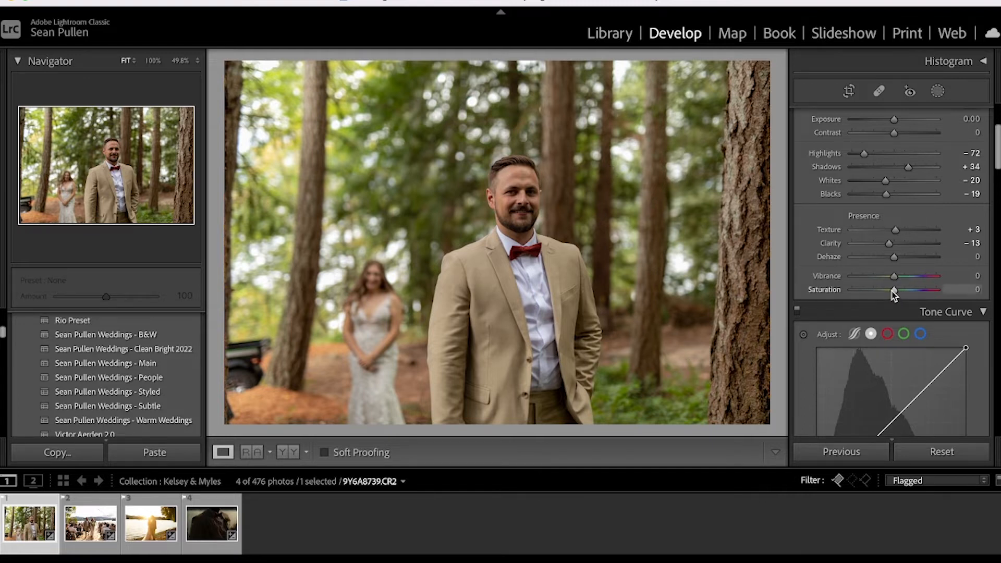
{"action": "left_click_drag", "start_coordinate": [895, 292], "coordinate": [887, 293]}
{"action": "left_click_drag", "start_coordinate": [888, 292], "coordinate": [887, 292]}
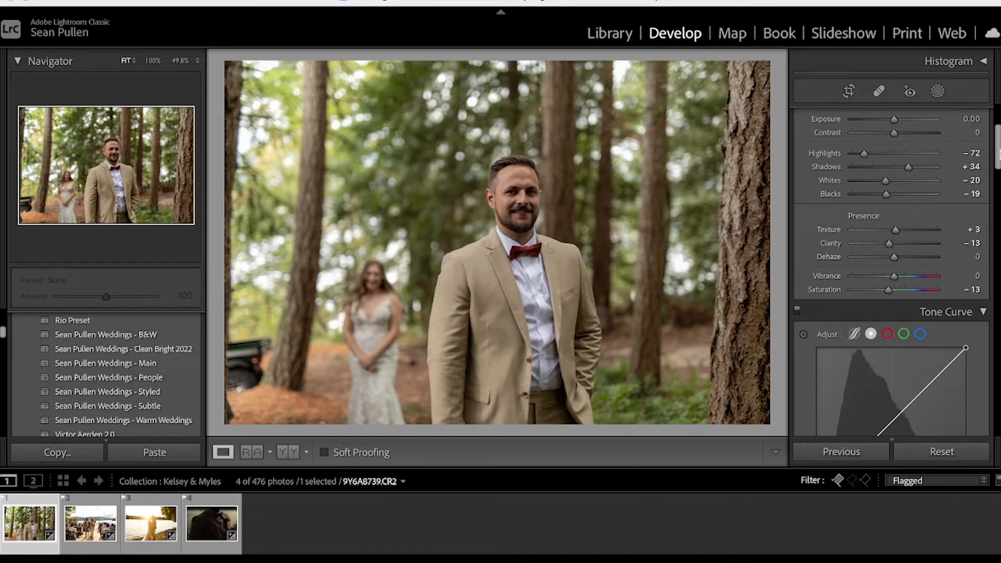
Step: Mute the foliage by setting the green saturation to -53 and the yellow saturation to -15
{"action": "left_click_drag", "start_coordinate": [997, 155], "coordinate": [990, 217]}
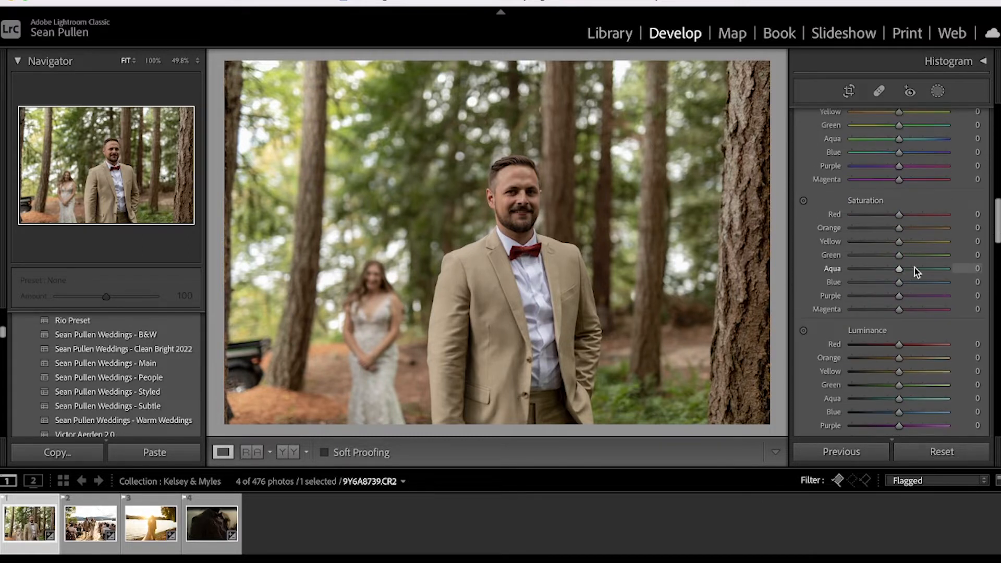
{"action": "mouse_move", "coordinate": [898, 256]}
{"action": "left_mouse_down"}
{"action": "mouse_move", "coordinate": [871, 258]}
{"action": "mouse_move", "coordinate": [893, 245]}
{"action": "left_mouse_up"}
{"action": "scroll", "coordinate": [917, 208], "scroll_direction": "up", "scroll_amount": 5}
{"action": "scroll", "coordinate": [938, 156], "scroll_direction": "down", "scroll_amount": 1}
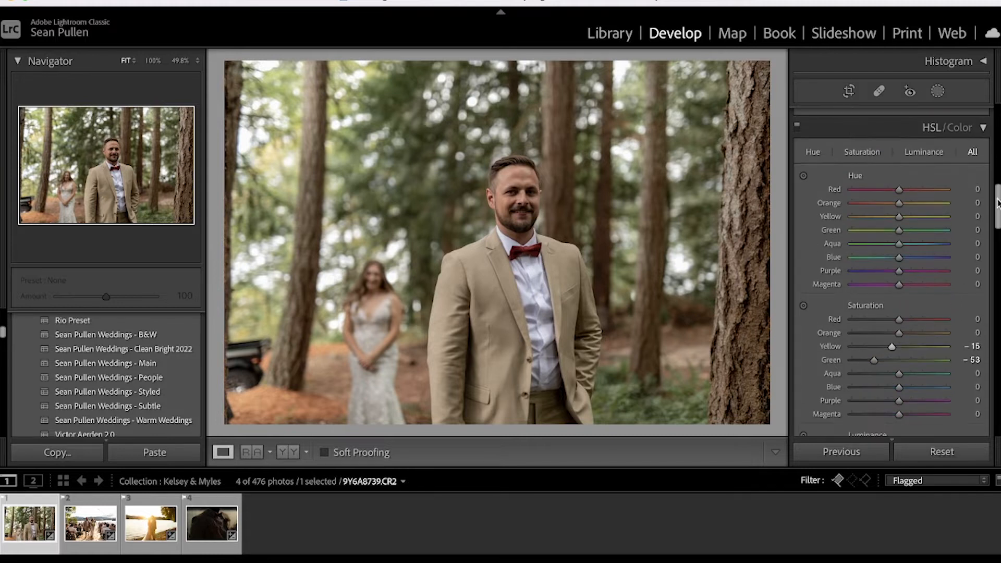
Step: Look at the single-color view of the color adjustments, return to the full HSL view and review its luminance controls
{"action": "left_click", "coordinate": [958, 128]}
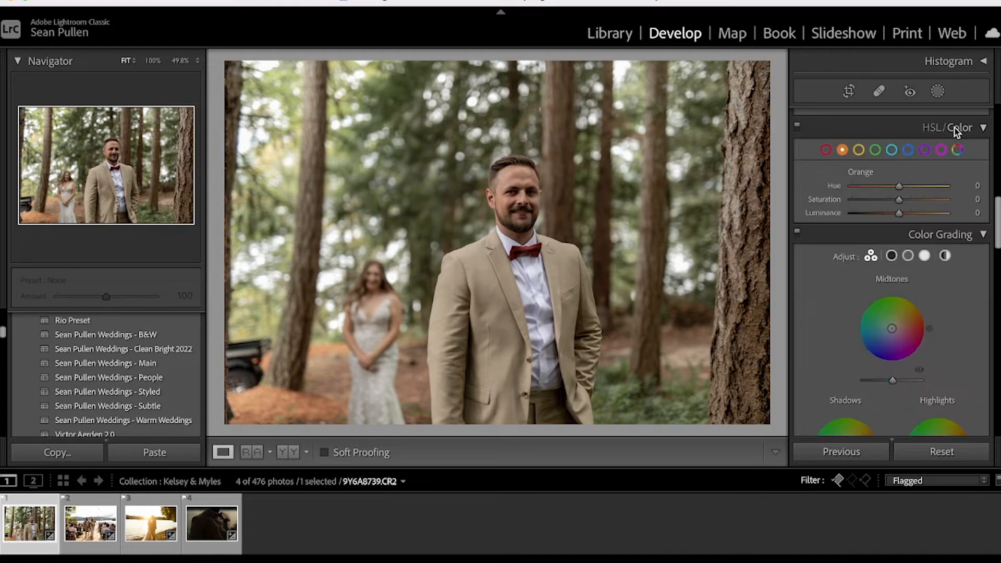
{"action": "left_click", "coordinate": [934, 129]}
{"action": "scroll", "coordinate": [998, 207], "scroll_direction": "down", "scroll_amount": 2}
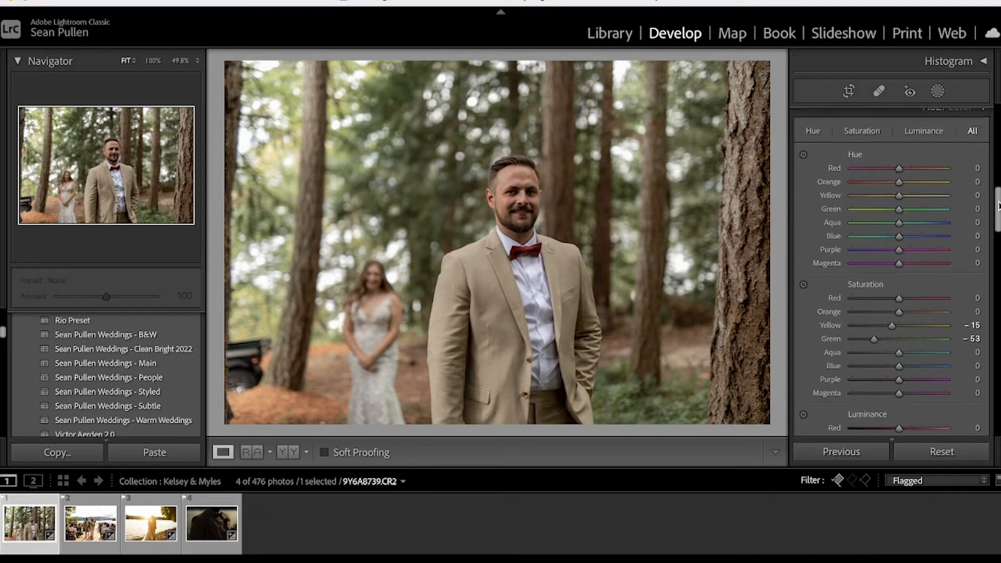
{"action": "left_click_drag", "start_coordinate": [999, 207], "coordinate": [997, 208]}
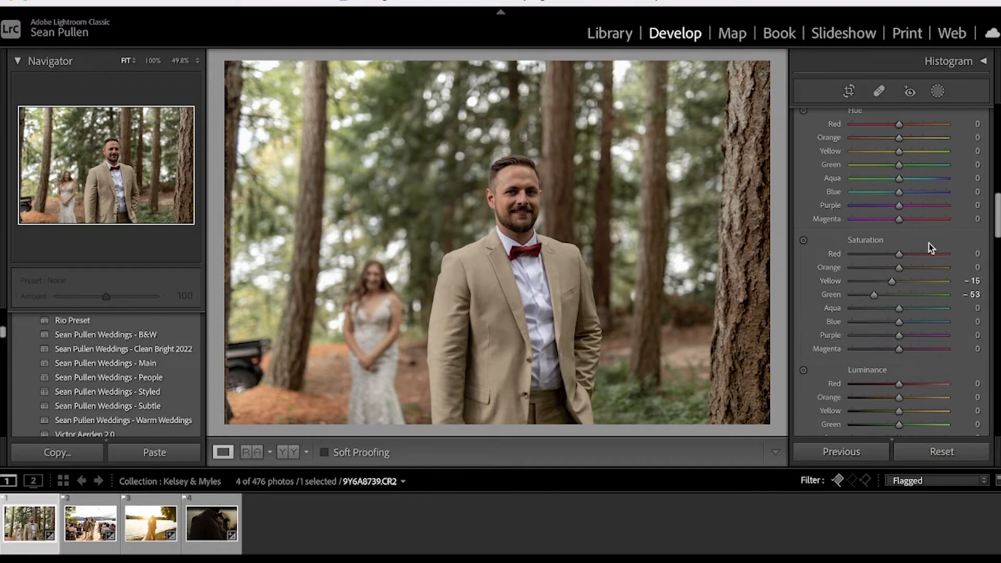
{"action": "scroll", "coordinate": [998, 241], "scroll_direction": "down", "scroll_amount": 3}
{"action": "scroll", "coordinate": [999, 241], "scroll_direction": "down", "scroll_amount": 1}
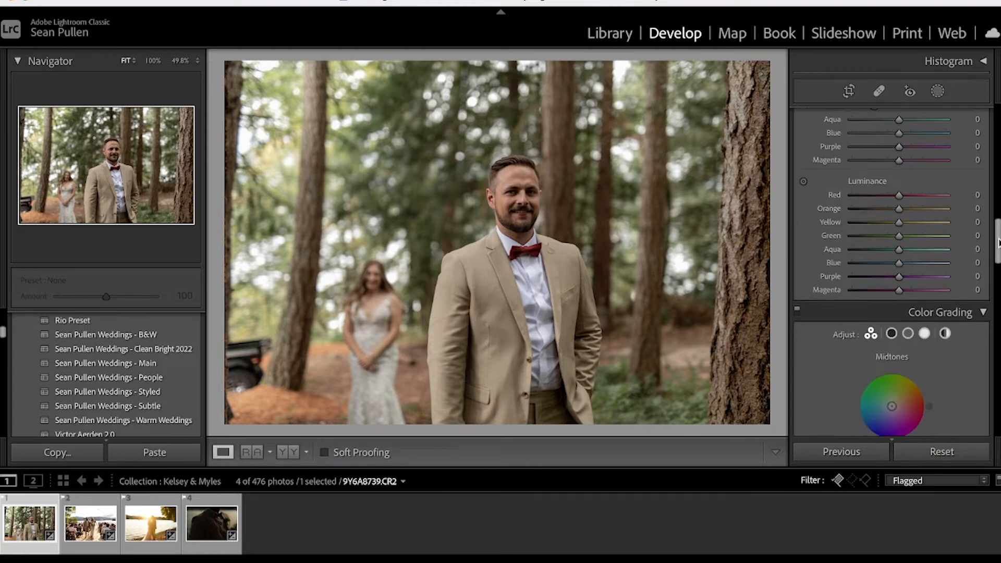
Step: Set the forest portrait's sharpening amount to 90 and preview the sharpening mask without any masking
{"action": "scroll", "coordinate": [999, 241], "scroll_direction": "down", "scroll_amount": 10}
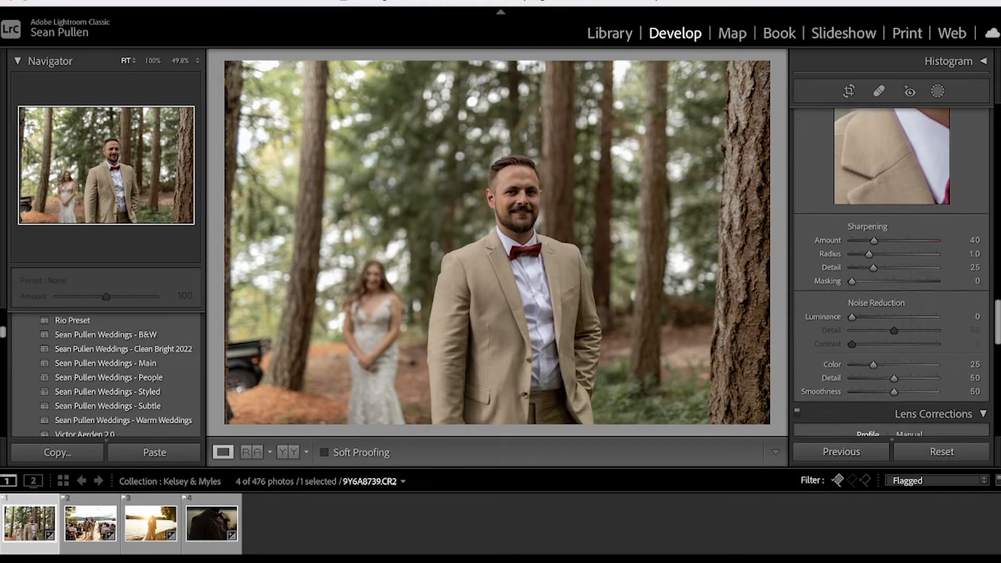
{"action": "left_click_drag", "start_coordinate": [902, 240], "coordinate": [904, 240]}
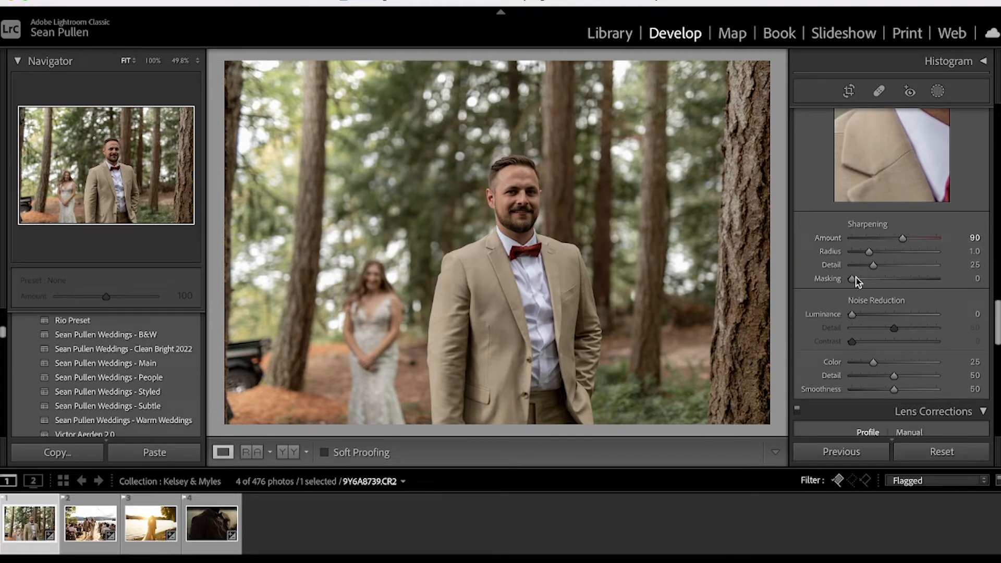
{"action": "key", "text": "alt"}
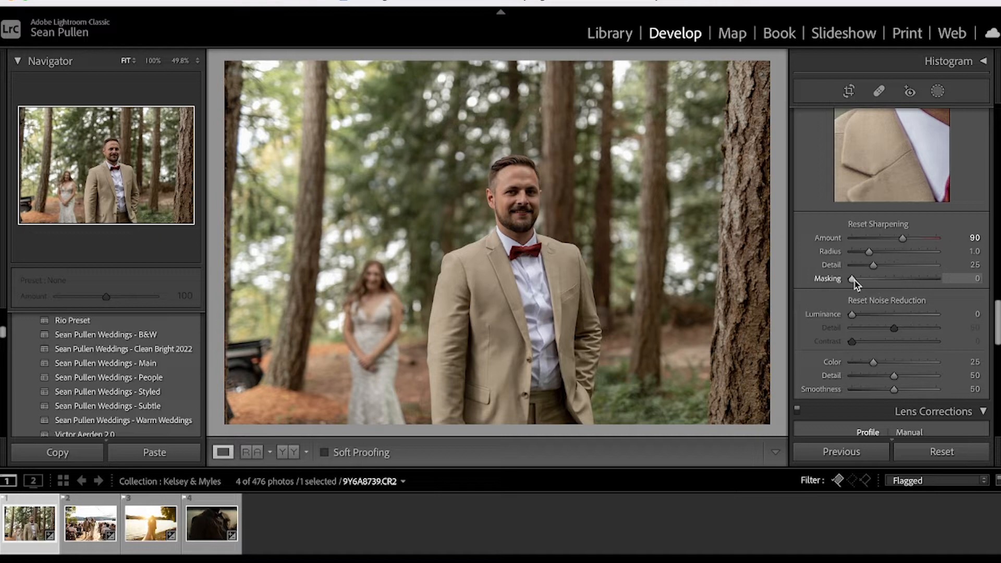
{"action": "left_click", "coordinate": [852, 280], "text": "alt"}
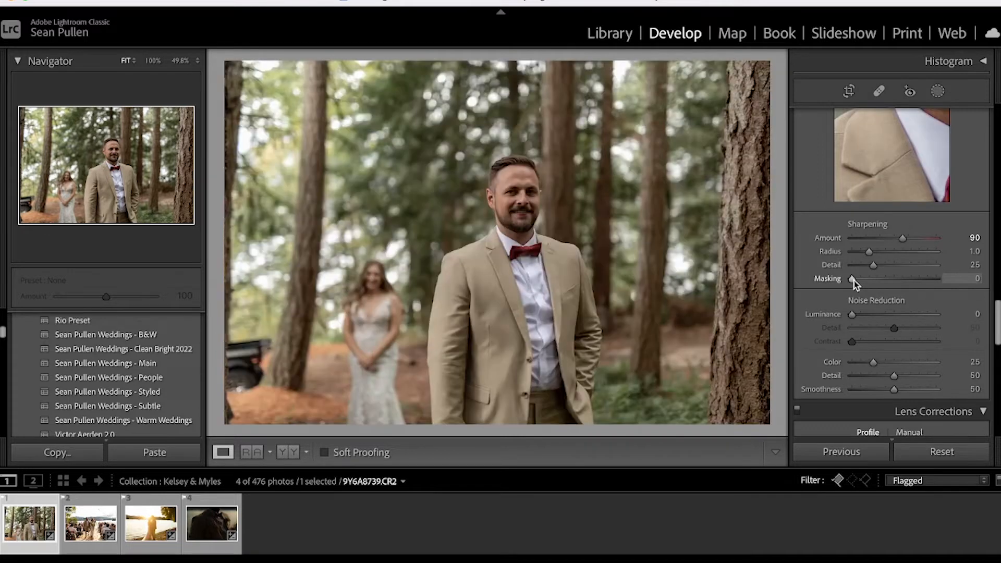
{"action": "key", "text": "alt"}
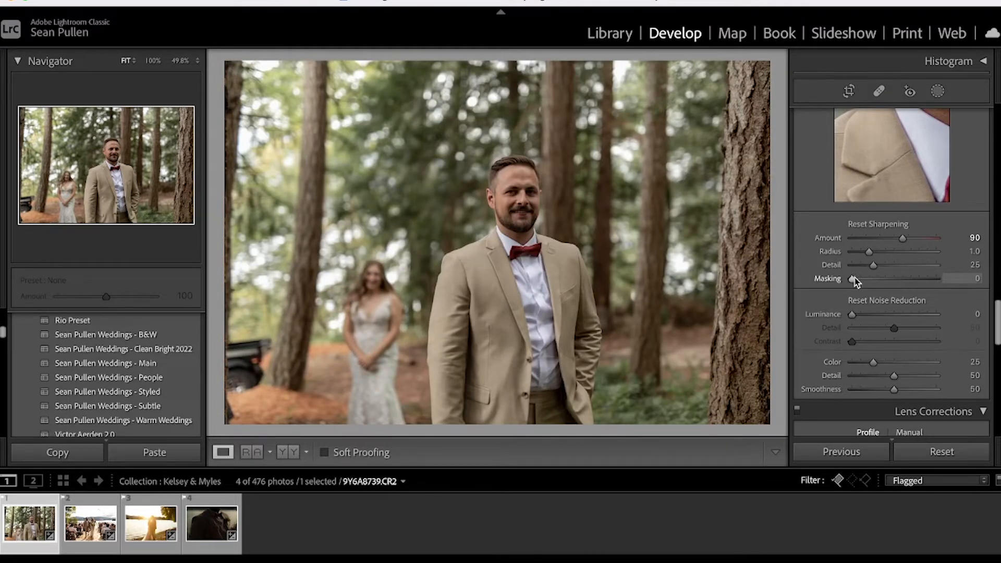
{"action": "left_click", "coordinate": [853, 280], "text": "alt"}
Step: Try raising the sharpening masking to 49 while previewing which edges are sharpened
{"action": "mouse_move", "coordinate": [853, 280]}
{"action": "left_mouse_down"}
{"action": "mouse_move", "coordinate": [911, 284]}
{"action": "mouse_move", "coordinate": [847, 282]}
{"action": "mouse_move", "coordinate": [865, 279]}
{"action": "left_mouse_up"}
{"action": "left_click", "coordinate": [852, 278], "text": "alt"}
{"action": "left_click", "coordinate": [865, 280], "text": "alt"}
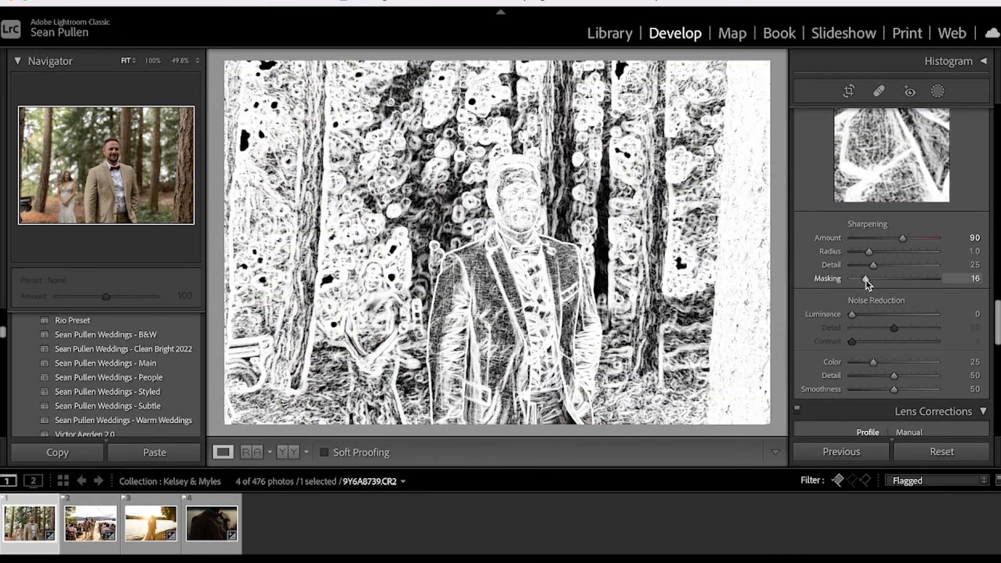
{"action": "left_click_drag", "start_coordinate": [865, 280], "coordinate": [866, 281]}
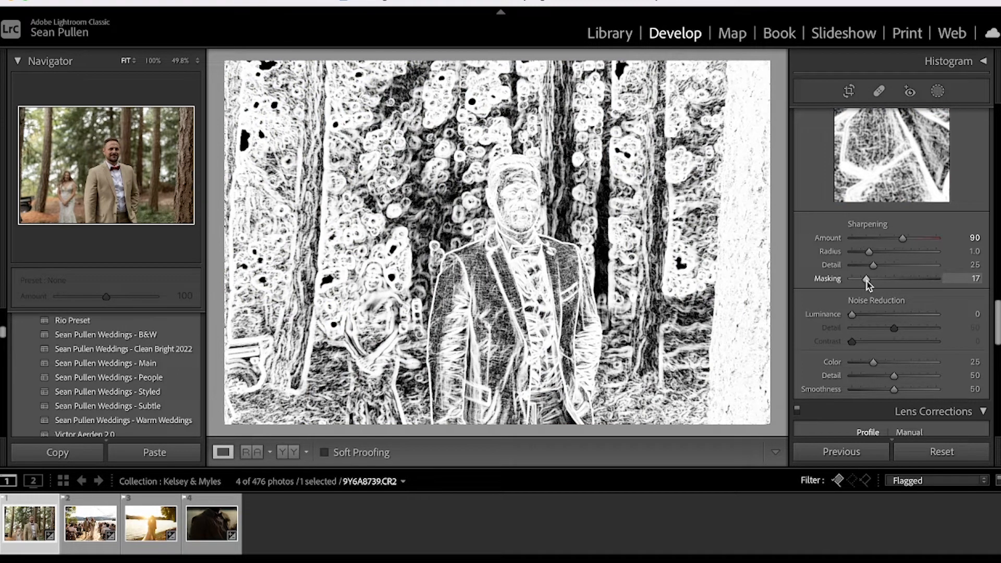
{"action": "left_click_drag", "start_coordinate": [866, 281], "coordinate": [893, 280]}
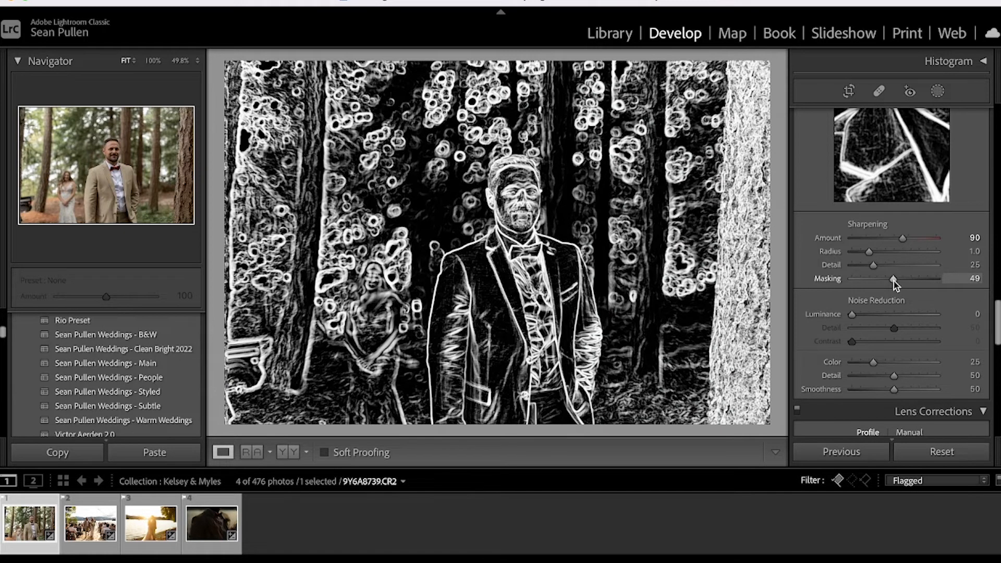
{"action": "left_click_drag", "start_coordinate": [894, 282], "coordinate": [894, 282]}
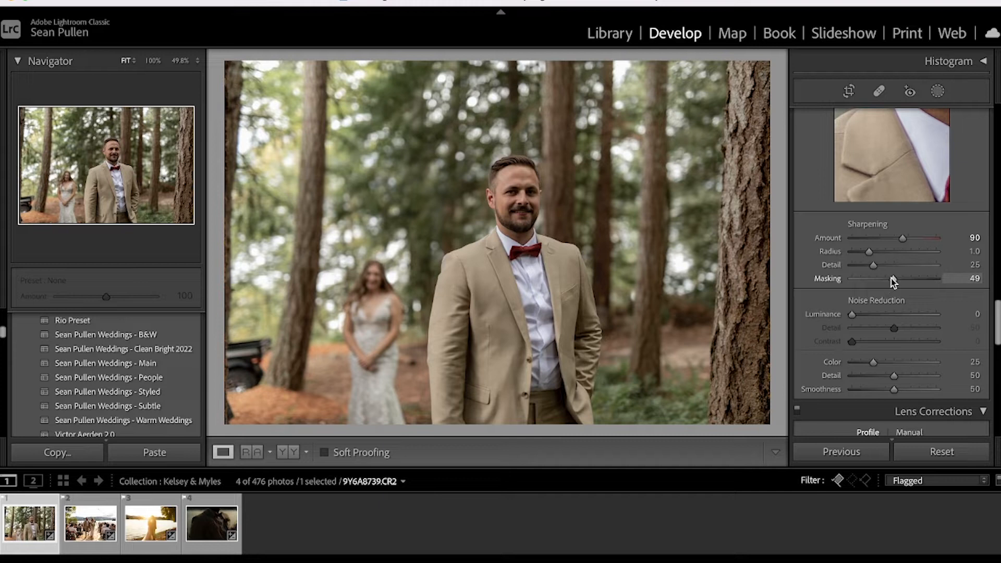
Step: Zoom into the blurred trees beside the groom and exaggerate the sharpening amount to 121 to examine the background grain
{"action": "left_click", "coordinate": [437, 151]}
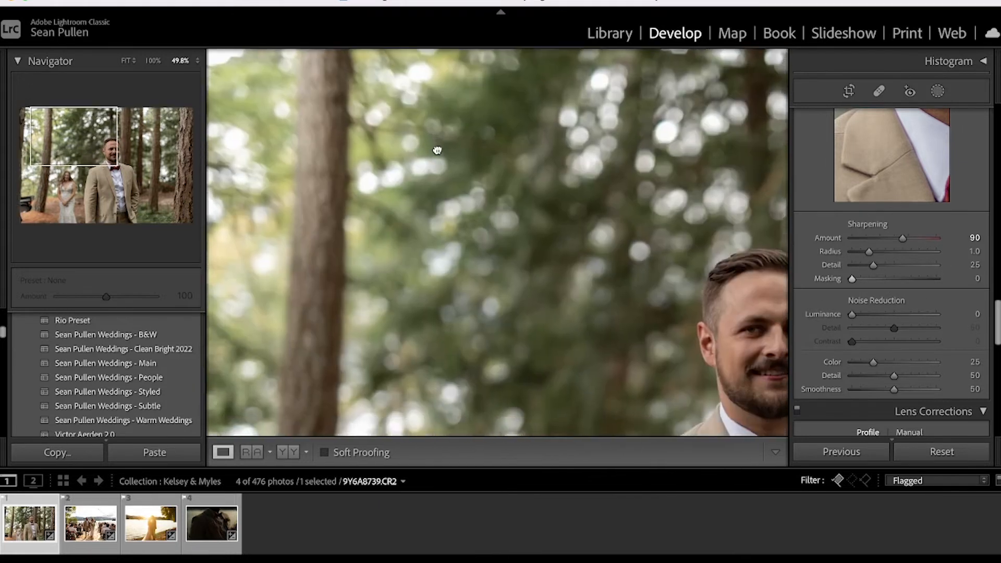
{"action": "left_click", "coordinate": [437, 151]}
{"action": "left_click", "coordinate": [453, 190]}
{"action": "left_click_drag", "start_coordinate": [354, 133], "coordinate": [463, 233]}
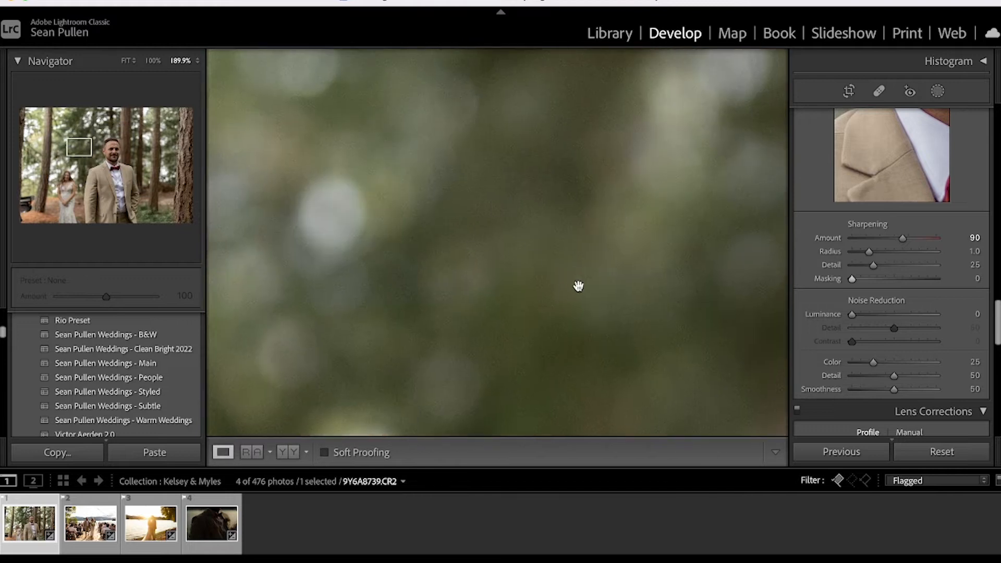
{"action": "left_click_drag", "start_coordinate": [599, 294], "coordinate": [527, 212]}
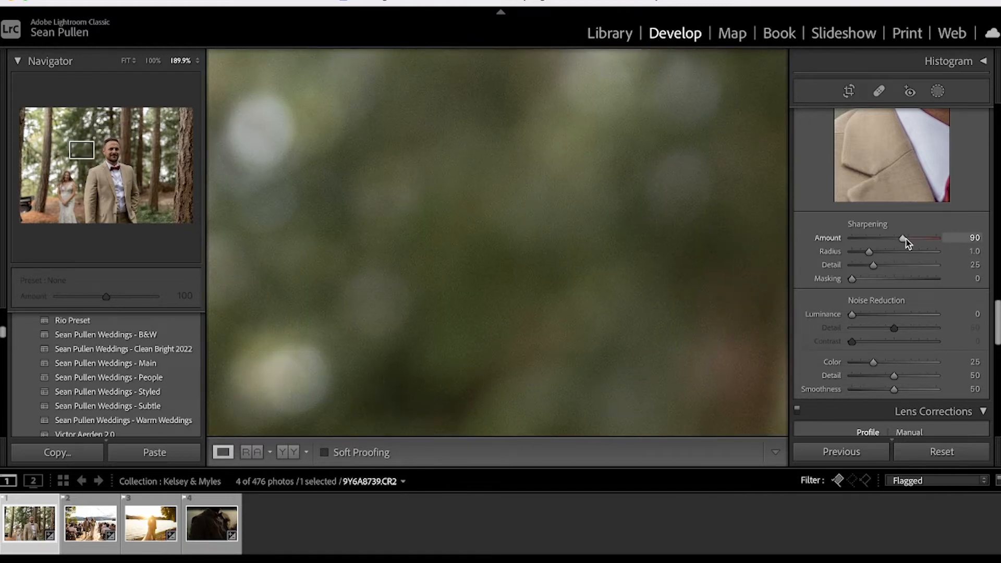
{"action": "left_click_drag", "start_coordinate": [902, 238], "coordinate": [919, 238]}
{"action": "left_click_drag", "start_coordinate": [582, 221], "coordinate": [462, 148]}
{"action": "mouse_move", "coordinate": [630, 269]}
{"action": "left_mouse_down"}
{"action": "mouse_move", "coordinate": [558, 212]}
{"action": "mouse_move", "coordinate": [628, 252]}
{"action": "left_mouse_up"}
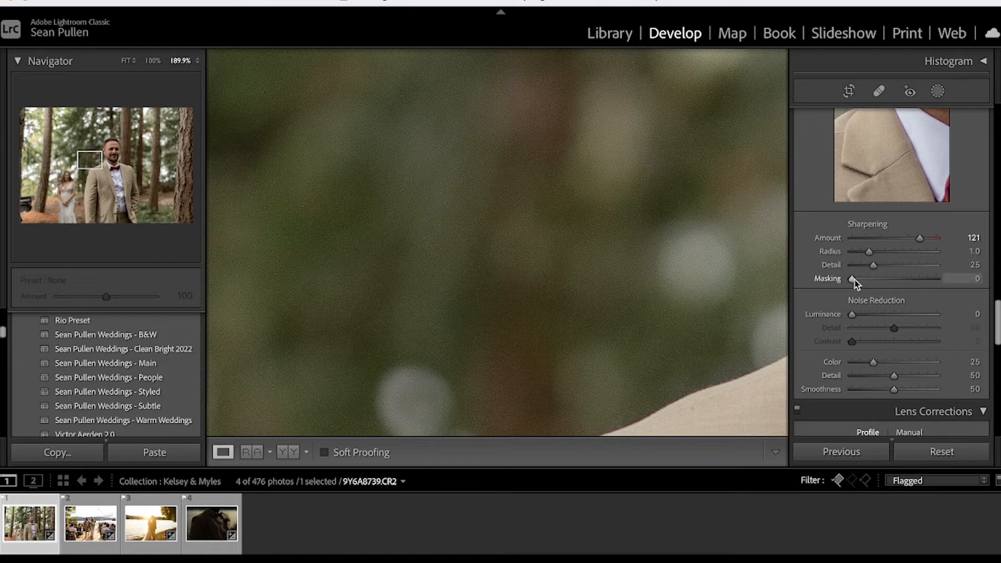
Step: Set the sharpening masking to 52 and the amount to 91, and return to the whole photo
{"action": "left_click_drag", "start_coordinate": [853, 281], "coordinate": [894, 279], "text": "alt"}
{"action": "left_click_drag", "start_coordinate": [557, 231], "coordinate": [587, 248]}
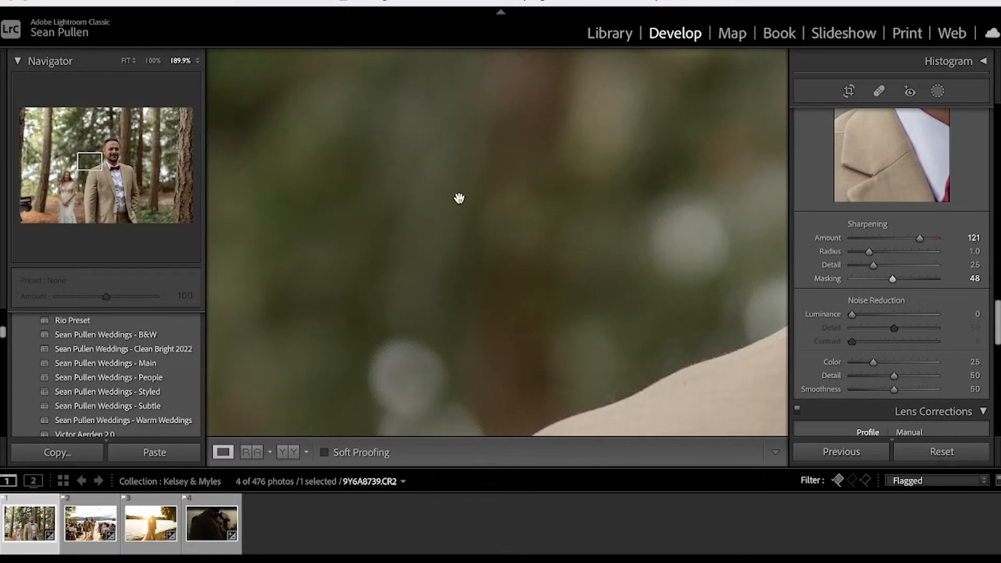
{"action": "left_click_drag", "start_coordinate": [892, 278], "coordinate": [895, 278]}
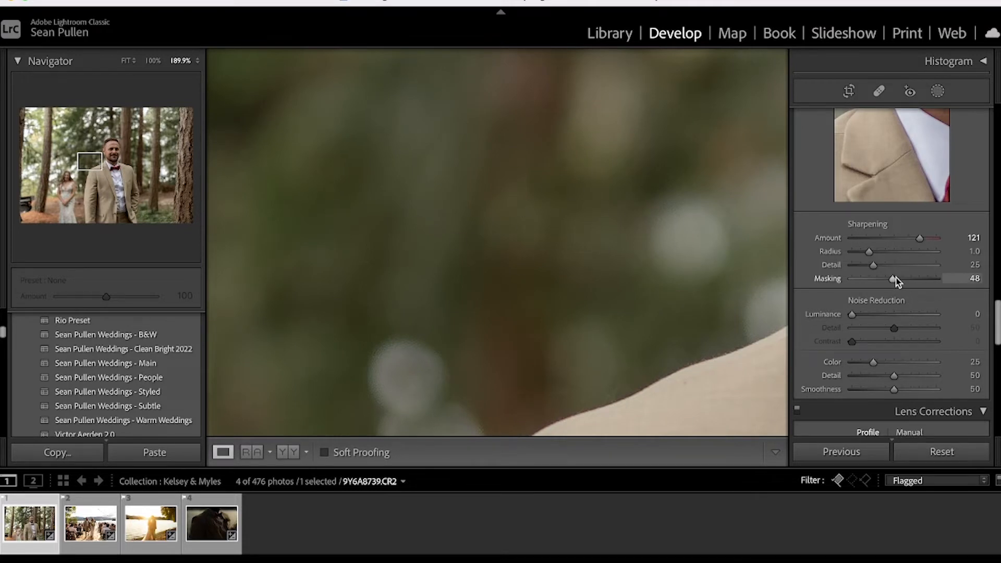
{"action": "key", "text": "z"}
{"action": "scroll", "coordinate": [895, 278], "scroll_direction": "down", "scroll_amount": 5}
{"action": "scroll", "coordinate": [851, 284], "scroll_direction": "up", "scroll_amount": 2}
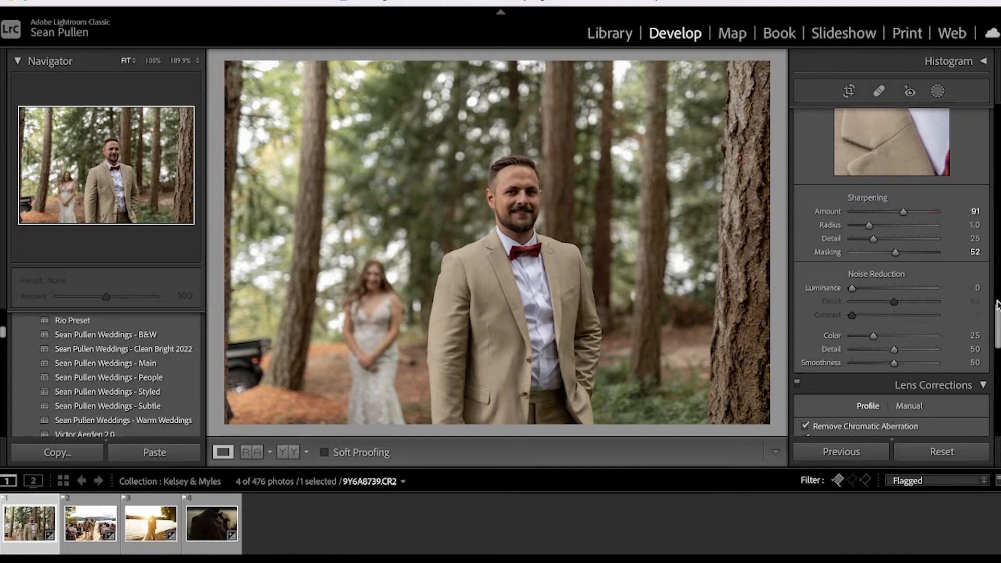
Step: Check the photo's camera settings overlay and examine the background and the groom up close for noise
{"action": "key", "text": "i"}
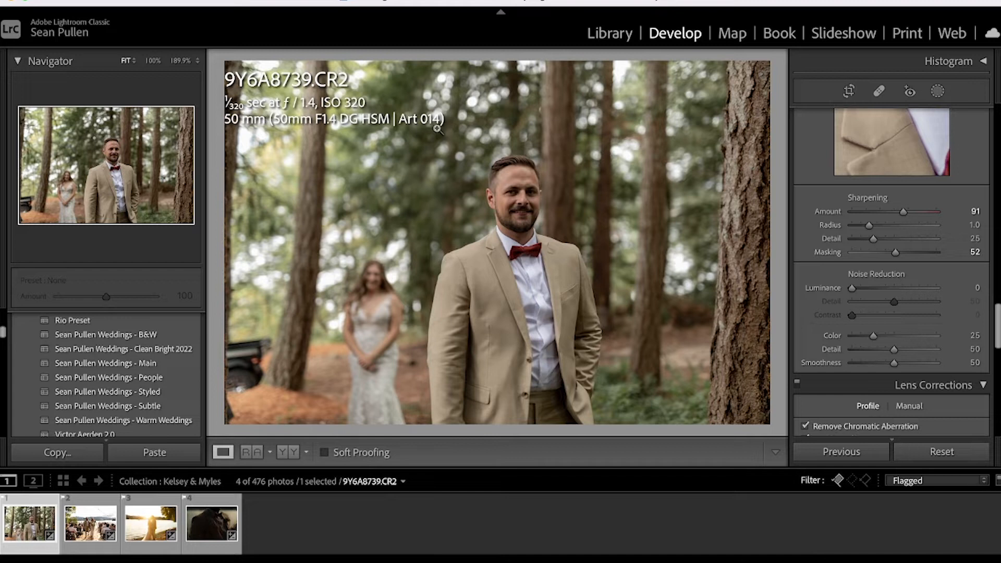
{"action": "key", "text": "i"}
{"action": "left_click", "coordinate": [447, 217]}
{"action": "left_click_drag", "start_coordinate": [446, 217], "coordinate": [458, 191]}
{"action": "left_click", "coordinate": [458, 191]}
{"action": "left_click", "coordinate": [603, 359]}
{"action": "left_click", "coordinate": [603, 361]}
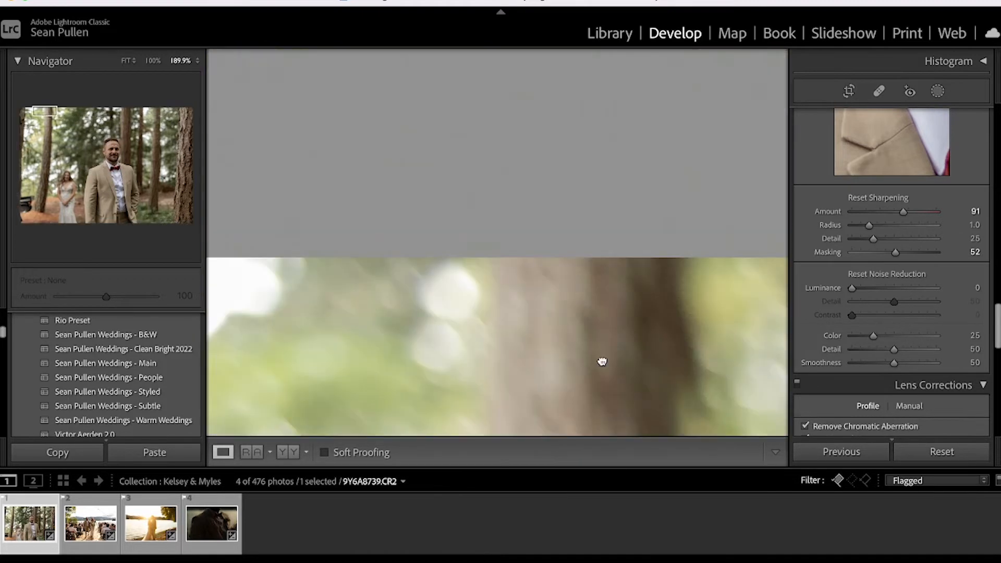
{"action": "left_click", "coordinate": [600, 350]}
{"action": "left_click_drag", "start_coordinate": [398, 125], "coordinate": [614, 353]}
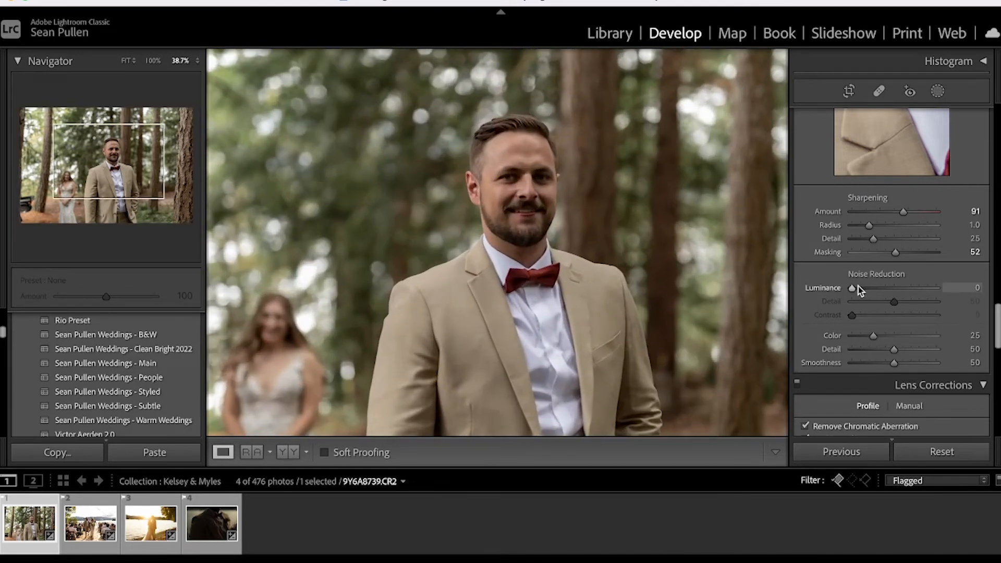
Step: Compare the whole photo with and without the lens profile corrections, and reduce the profile's vignetting amount to 75
{"action": "scroll", "coordinate": [997, 333], "scroll_direction": "down", "scroll_amount": 5}
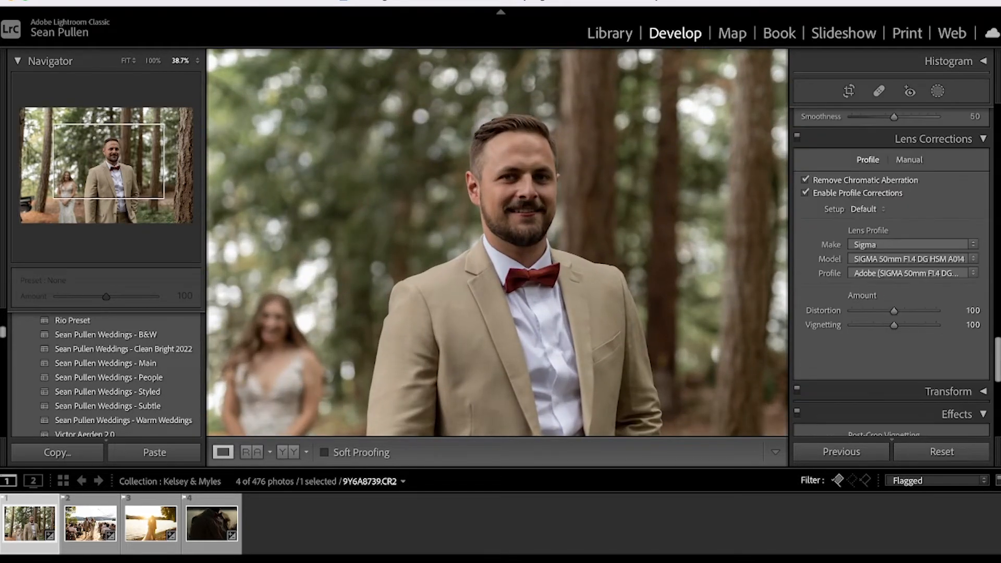
{"action": "scroll", "coordinate": [891, 272], "scroll_direction": "down", "scroll_amount": 1}
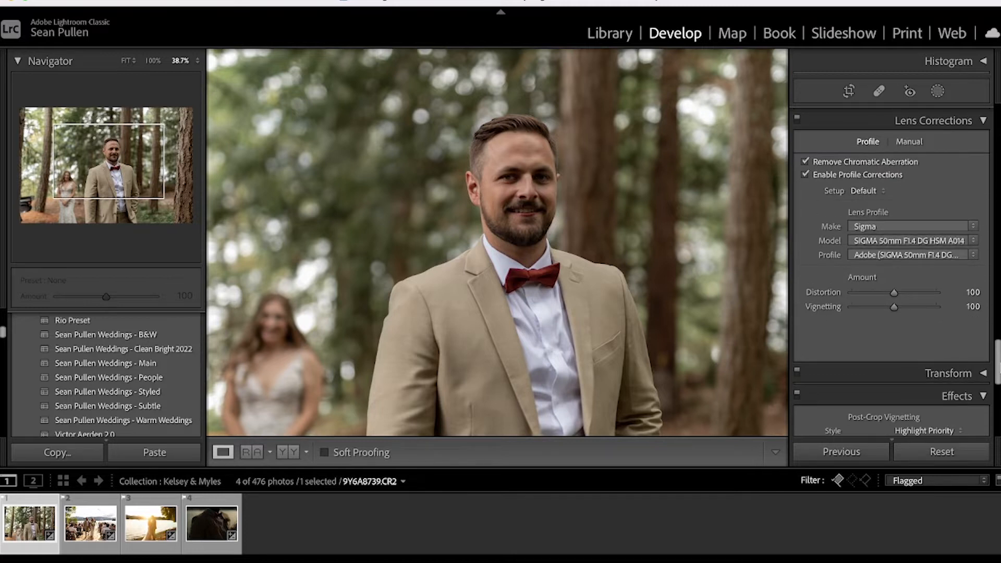
{"action": "scroll", "coordinate": [971, 327], "scroll_direction": "down", "scroll_amount": 1}
{"action": "left_click", "coordinate": [490, 225]}
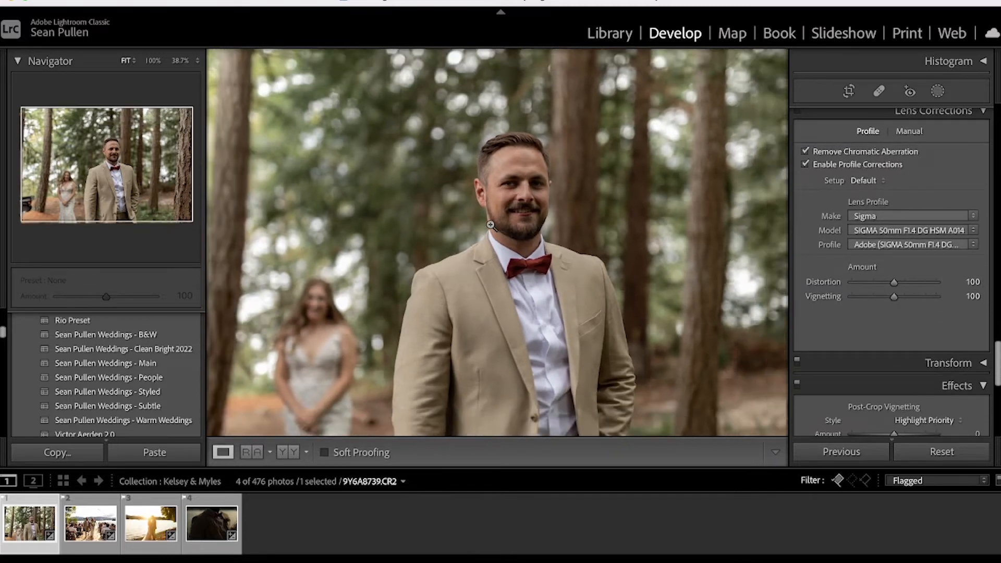
{"action": "left_click", "coordinate": [805, 165]}
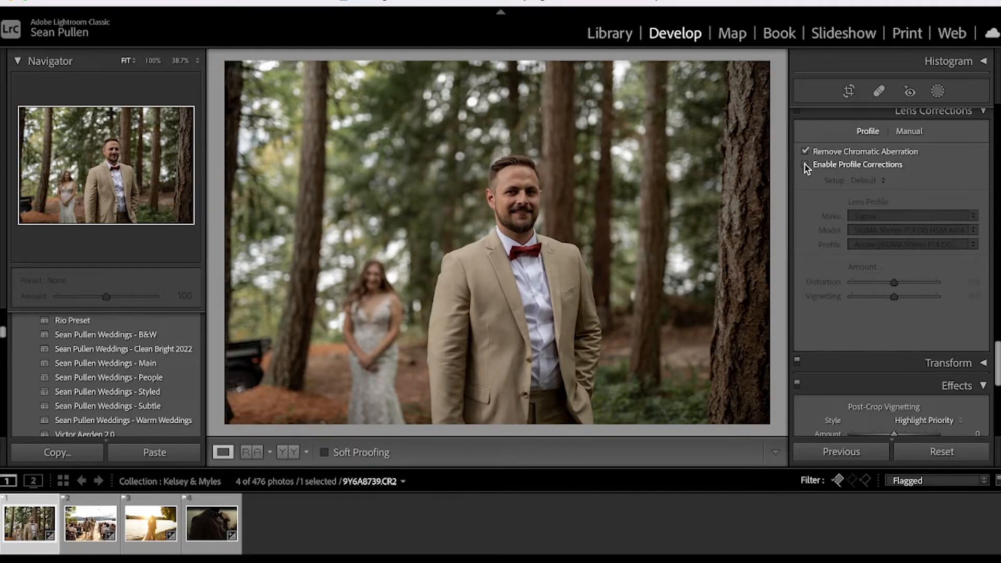
{"action": "left_click", "coordinate": [805, 165]}
{"action": "left_click", "coordinate": [805, 165]}
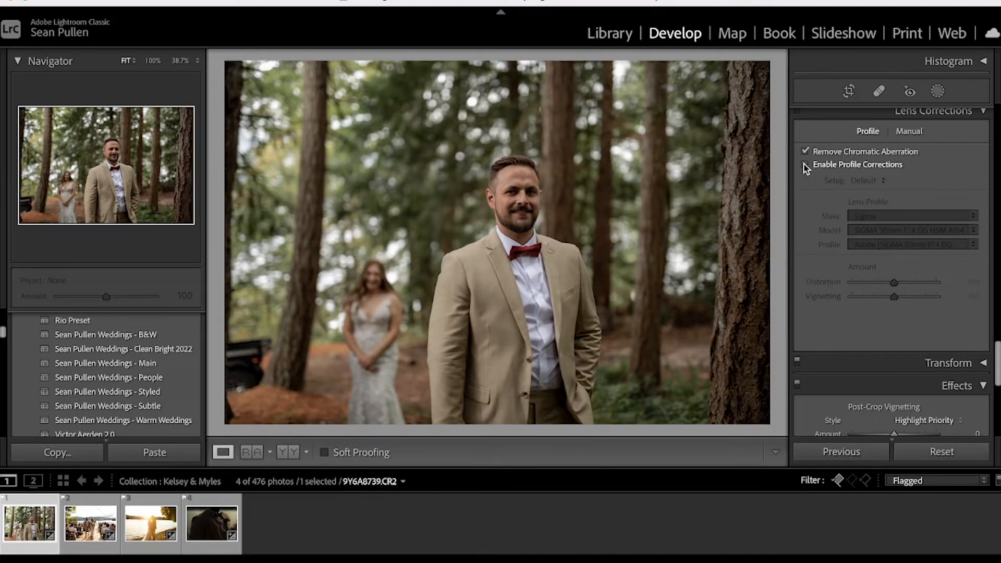
{"action": "left_click", "coordinate": [805, 166]}
{"action": "left_click", "coordinate": [805, 165]}
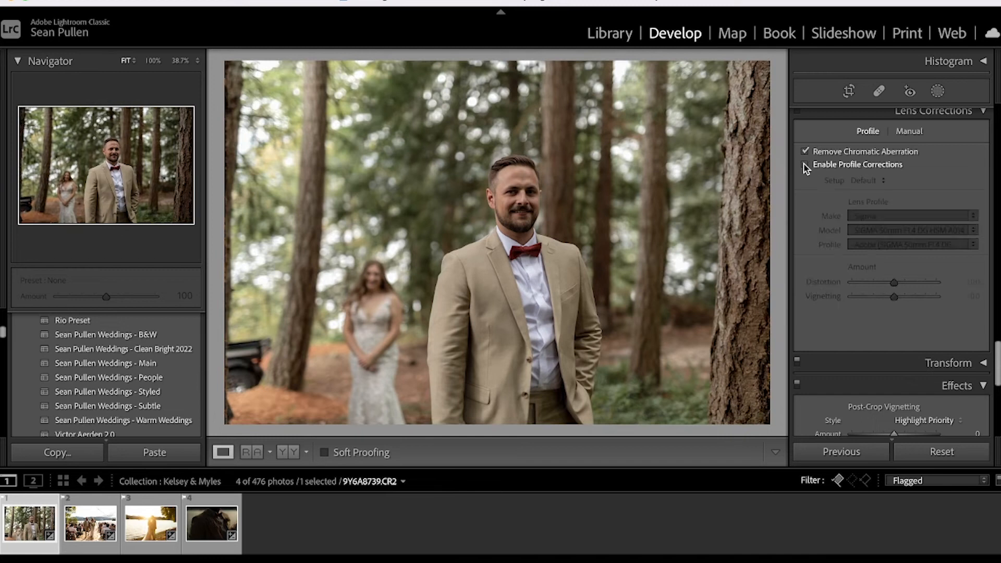
{"action": "left_click", "coordinate": [805, 165]}
{"action": "left_click_drag", "start_coordinate": [892, 296], "coordinate": [883, 298]}
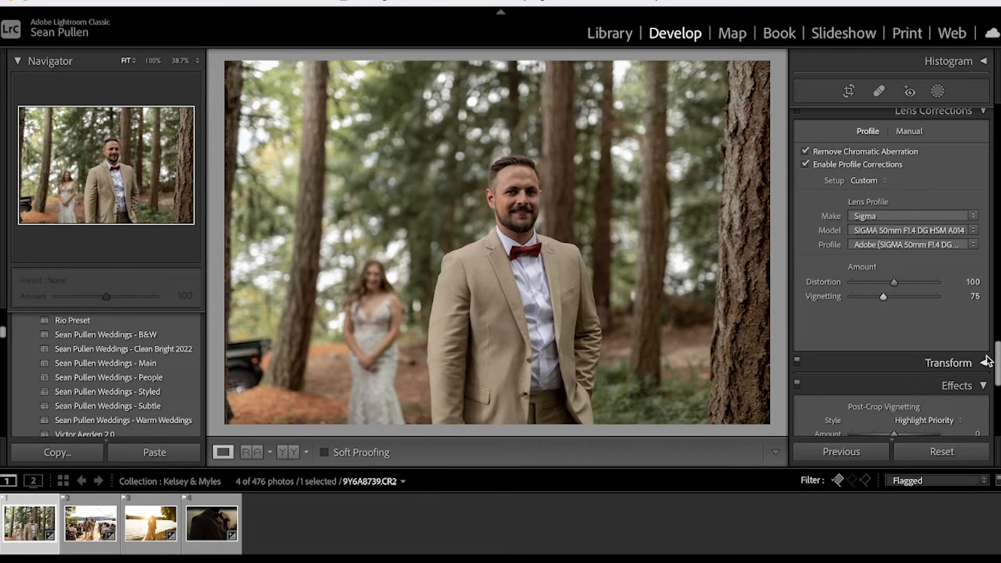
Step: Raise the photo's overall exposure to +0.15 in the basic tone adjustments
{"action": "left_click_drag", "start_coordinate": [996, 365], "coordinate": [982, 89]}
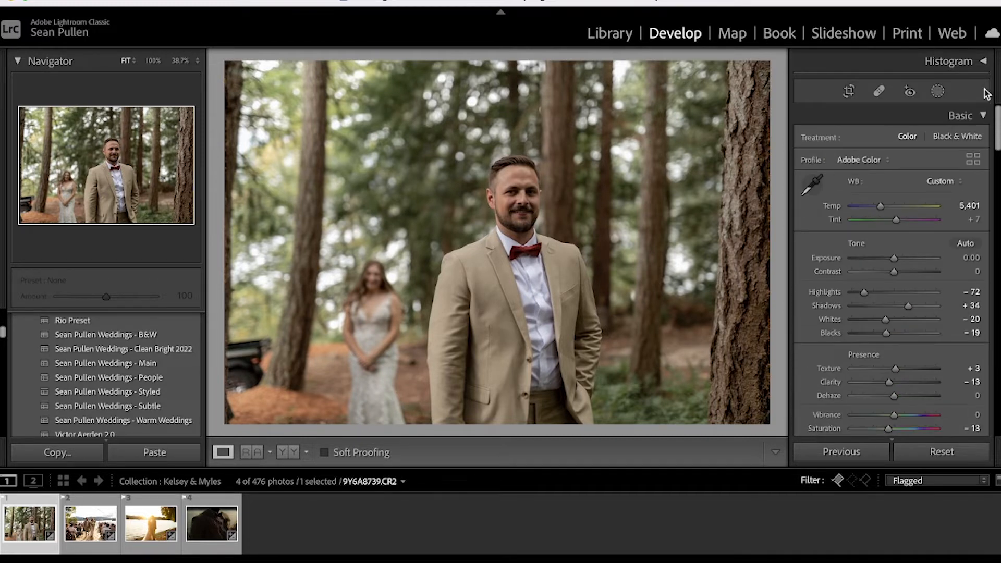
{"action": "left_click_drag", "start_coordinate": [996, 131], "coordinate": [997, 136]}
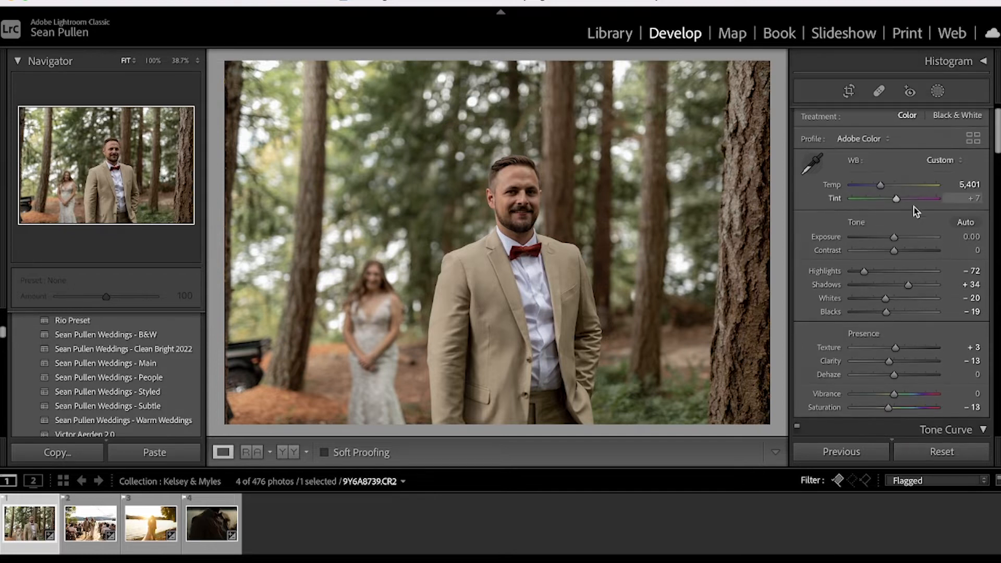
{"action": "left_click_drag", "start_coordinate": [895, 239], "coordinate": [897, 240]}
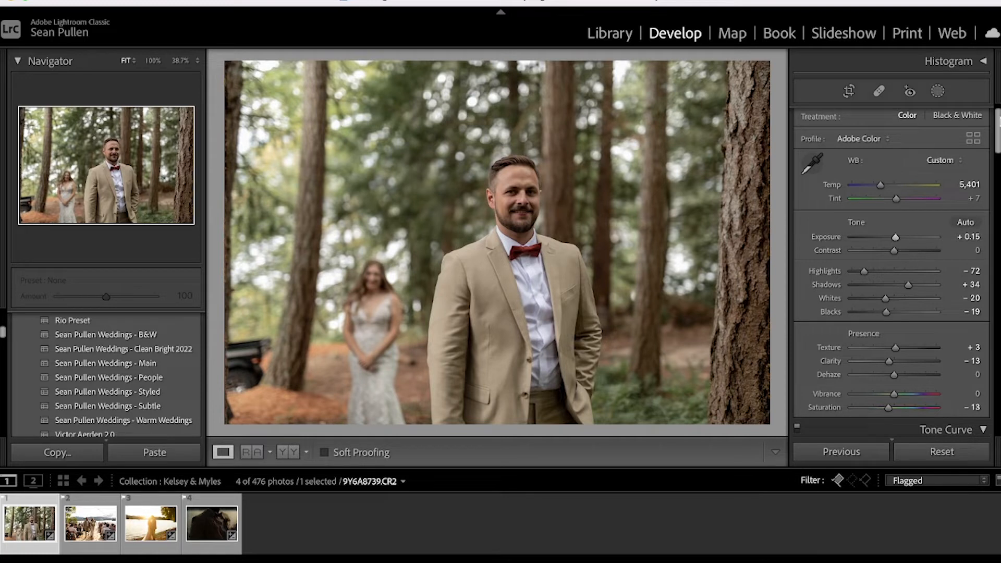
Step: Add a midtone point to the tone curve and lower it to input 130, output 121
{"action": "scroll", "coordinate": [892, 271], "scroll_direction": "down", "scroll_amount": 1}
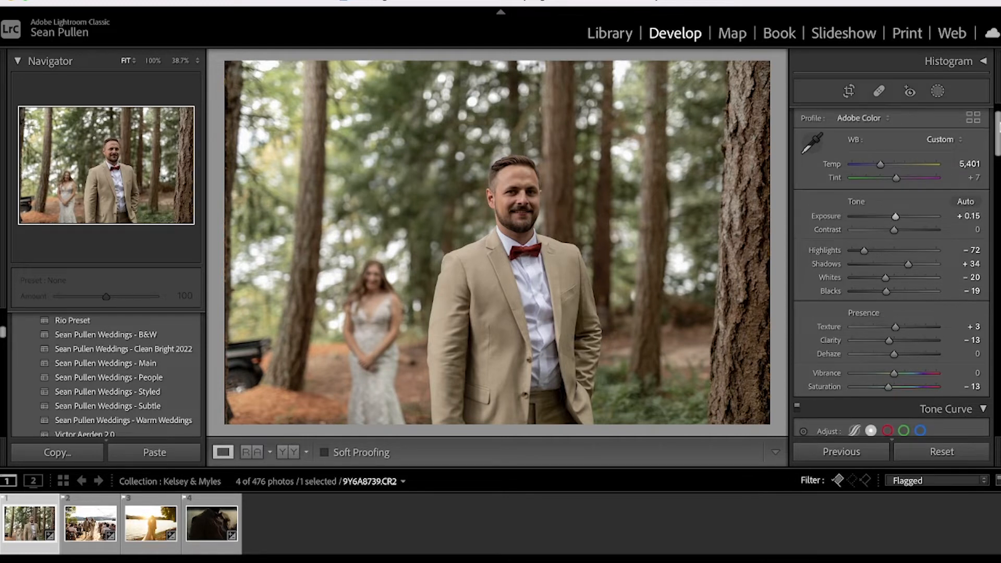
{"action": "left_click_drag", "start_coordinate": [998, 128], "coordinate": [997, 159]}
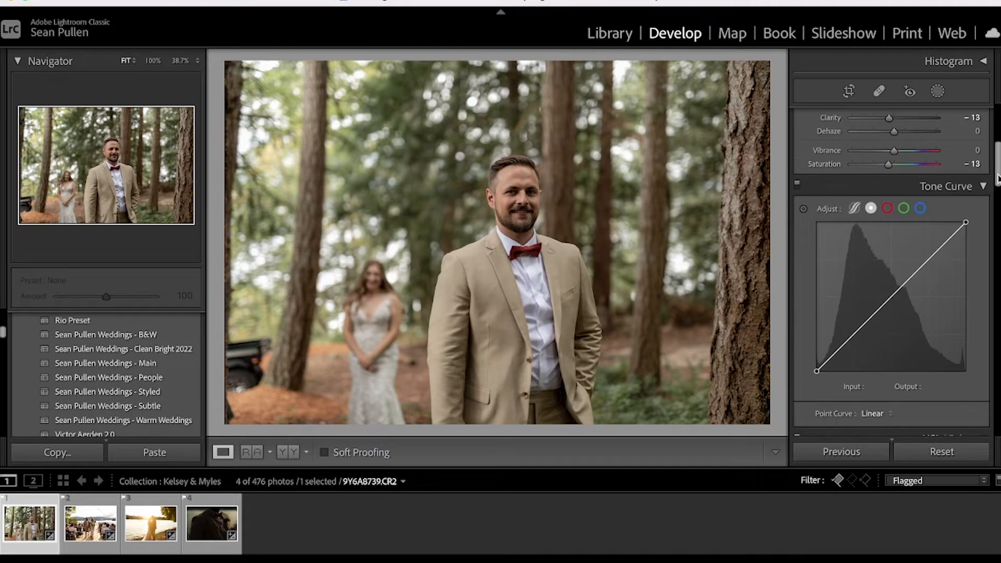
{"action": "left_click", "coordinate": [891, 296]}
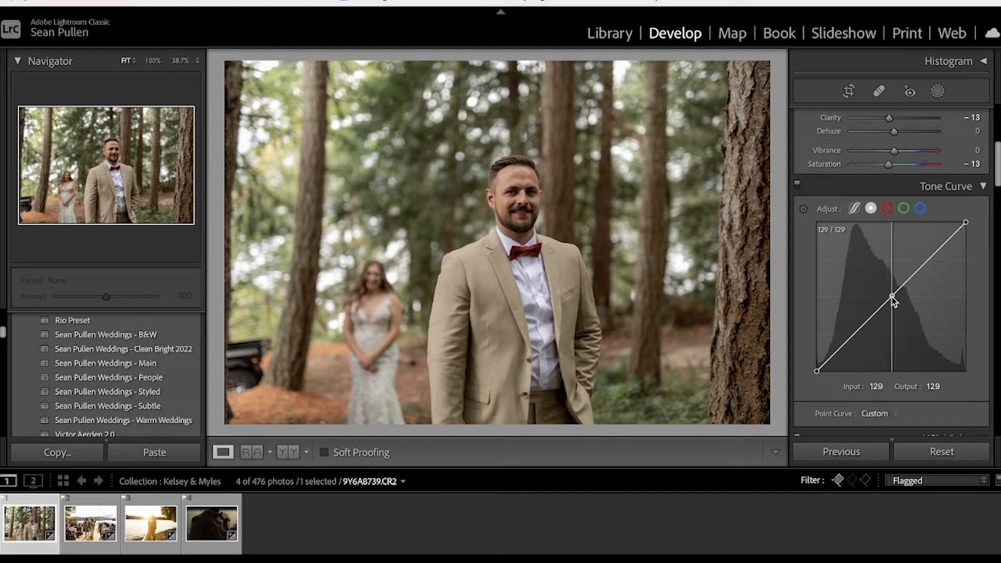
{"action": "left_click_drag", "start_coordinate": [892, 297], "coordinate": [892, 301]}
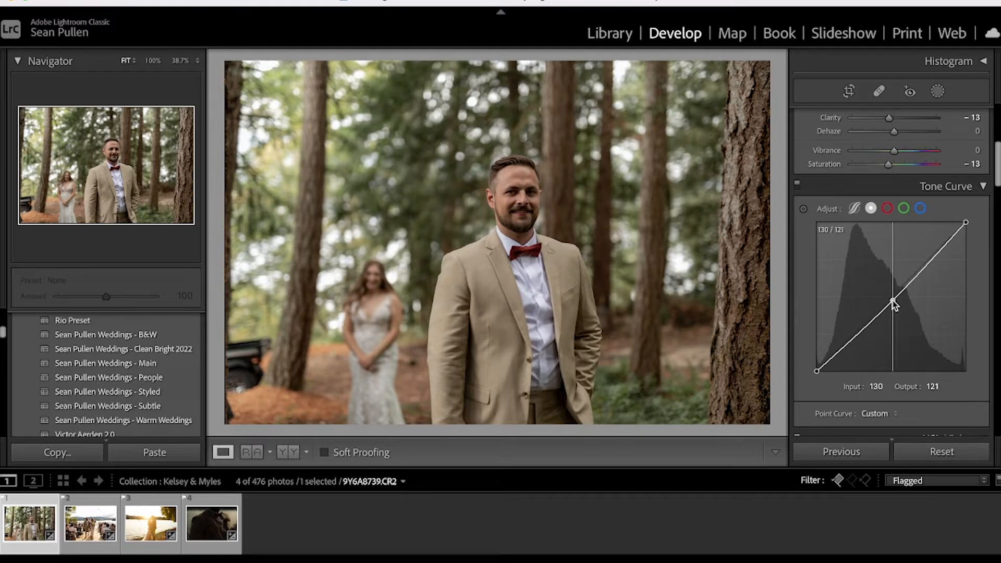
Step: Anchor the curve's shadows with a point at input 67, output 67, and lift the black point to output 13
{"action": "left_click", "coordinate": [854, 336]}
{"action": "left_click_drag", "start_coordinate": [855, 335], "coordinate": [854, 332]}
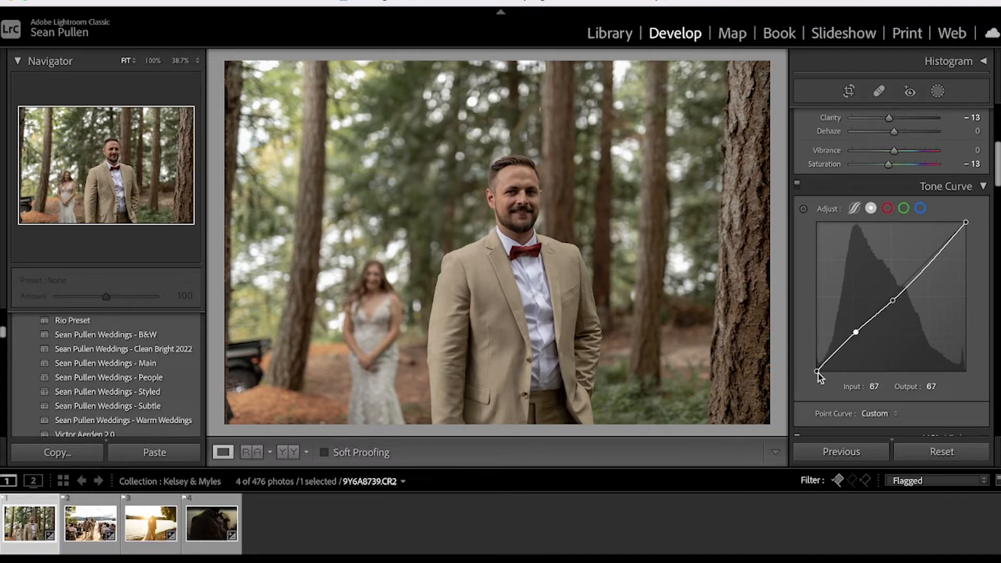
{"action": "mouse_move", "coordinate": [814, 371]}
{"action": "left_mouse_down"}
{"action": "mouse_move", "coordinate": [813, 357]}
{"action": "mouse_move", "coordinate": [814, 366]}
{"action": "left_mouse_up"}
{"action": "left_click_drag", "start_coordinate": [811, 372], "coordinate": [784, 369]}
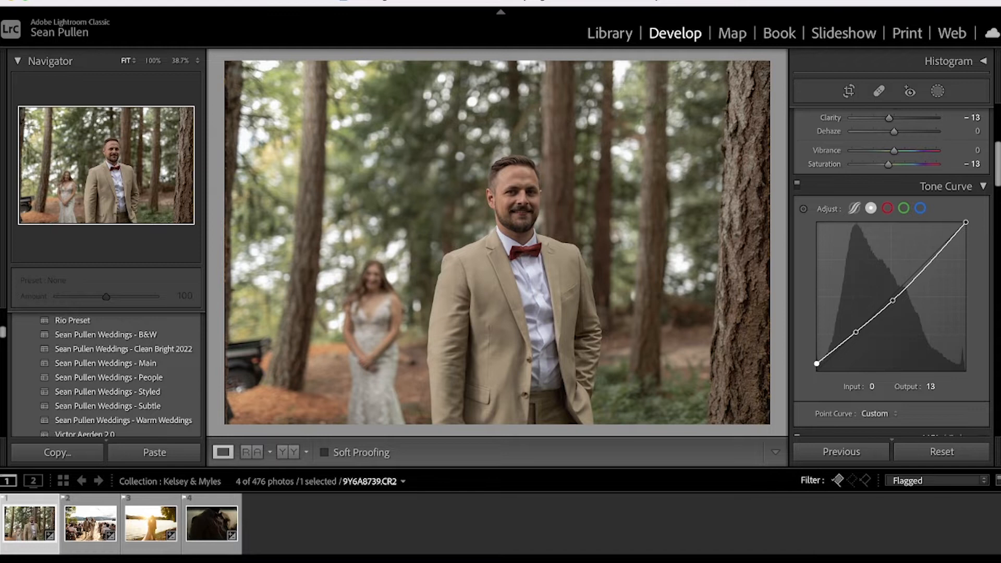
Step: Compare the edited forest portrait with its original version twice
{"action": "scroll", "coordinate": [891, 272], "scroll_direction": "down", "scroll_amount": 3}
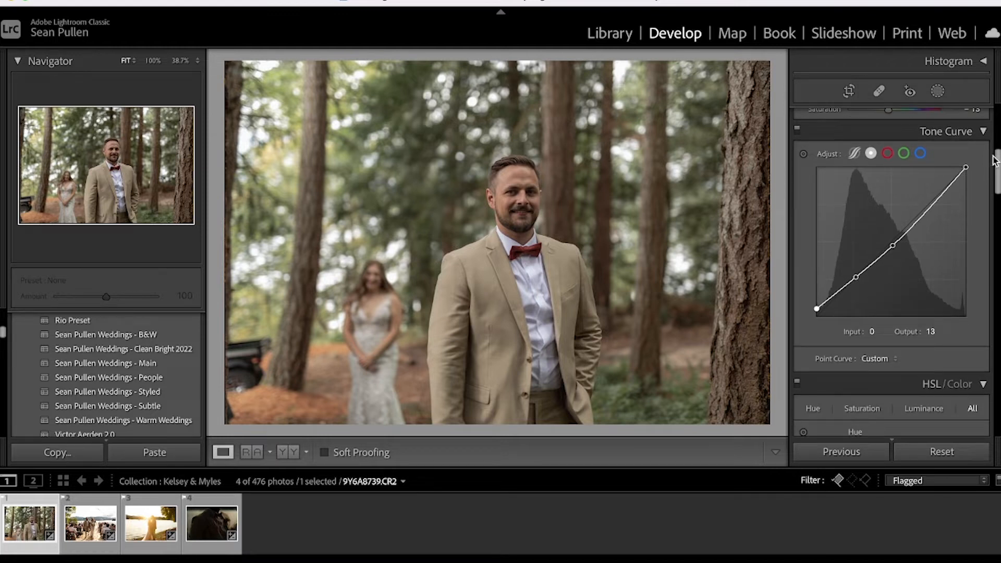
{"action": "scroll", "coordinate": [991, 232], "scroll_direction": "down", "scroll_amount": 10}
{"action": "left_click_drag", "start_coordinate": [991, 242], "coordinate": [985, 325]}
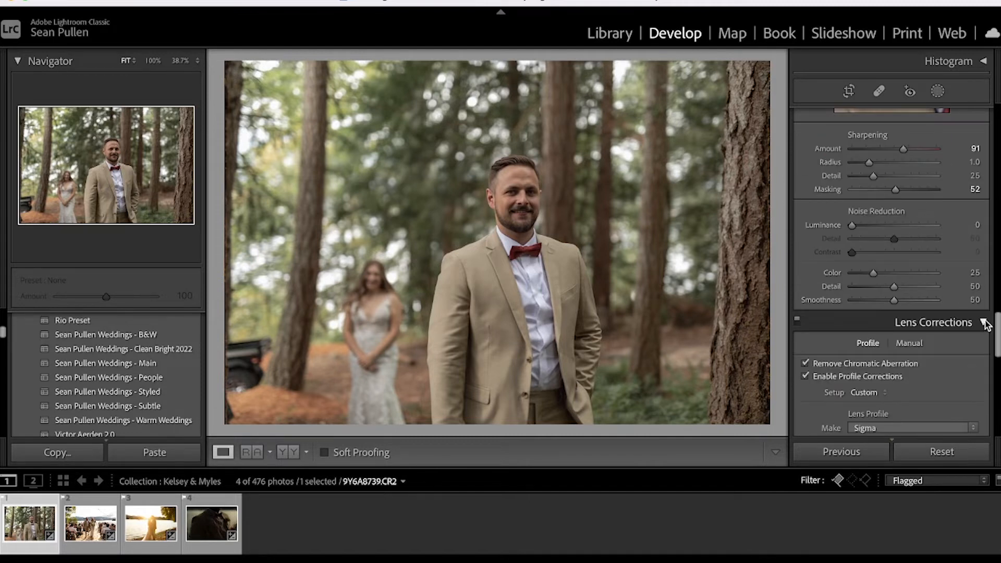
{"action": "key", "text": "backslash"}
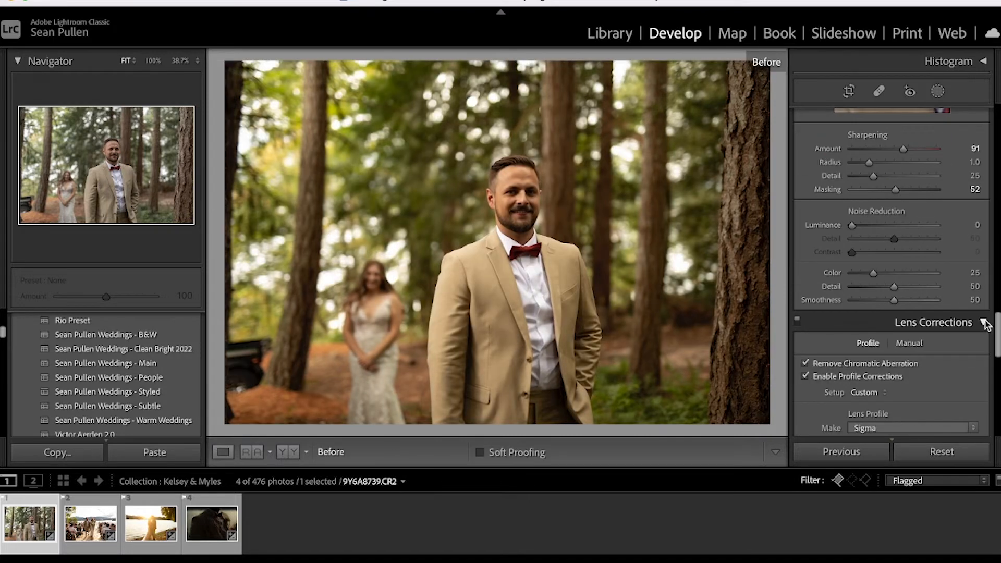
{"action": "key", "text": "backslash"}
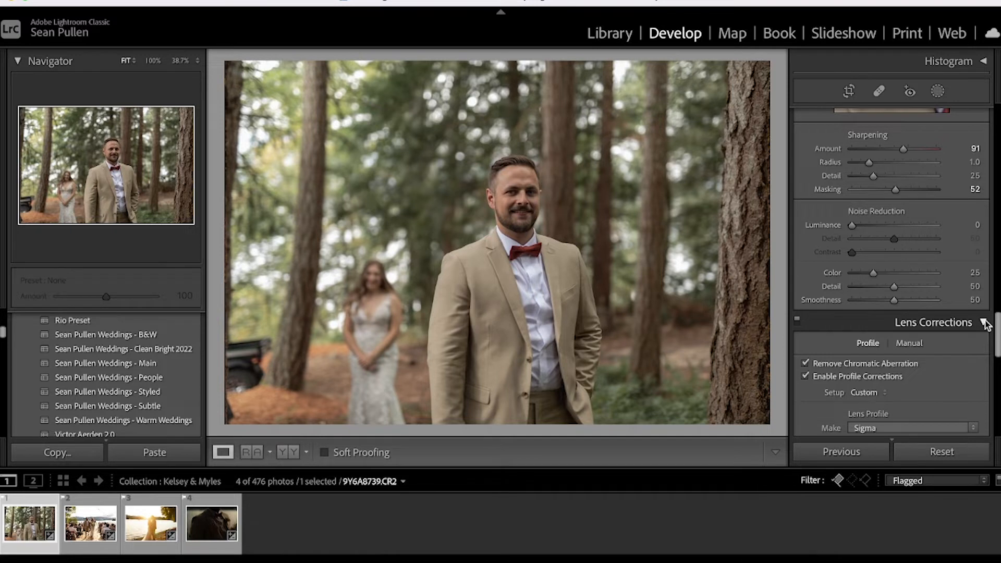
{"action": "key", "text": "backslash"}
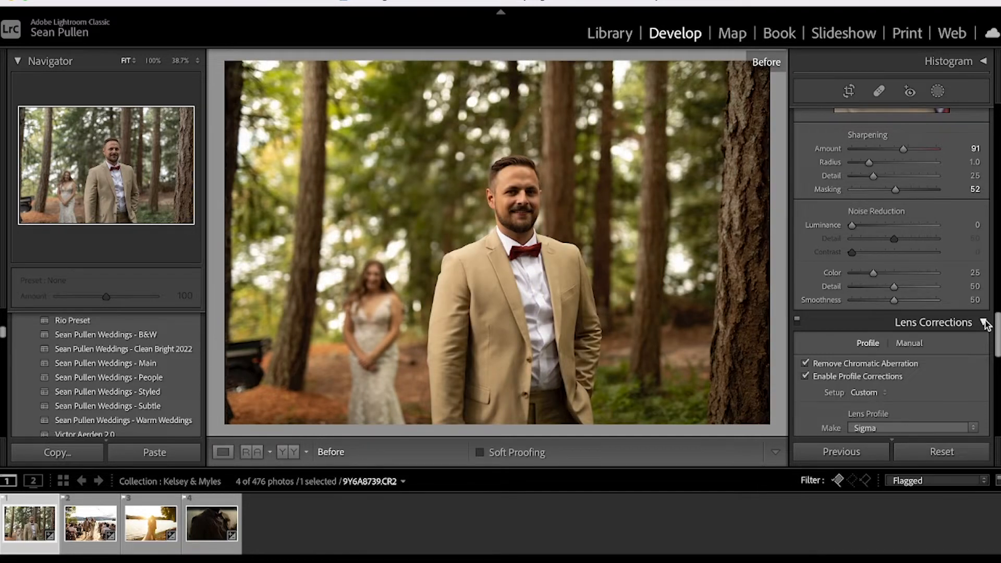
{"action": "key", "text": "backslash"}
Step: Create a new mask that automatically selects the photo's subject
{"action": "left_click_drag", "start_coordinate": [998, 329], "coordinate": [997, 120]}
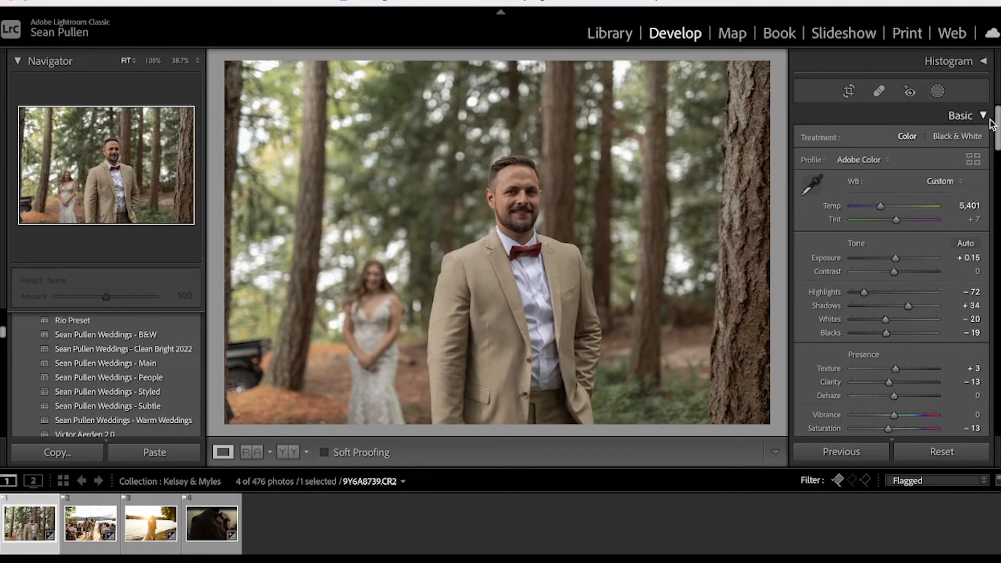
{"action": "left_click", "coordinate": [936, 92]}
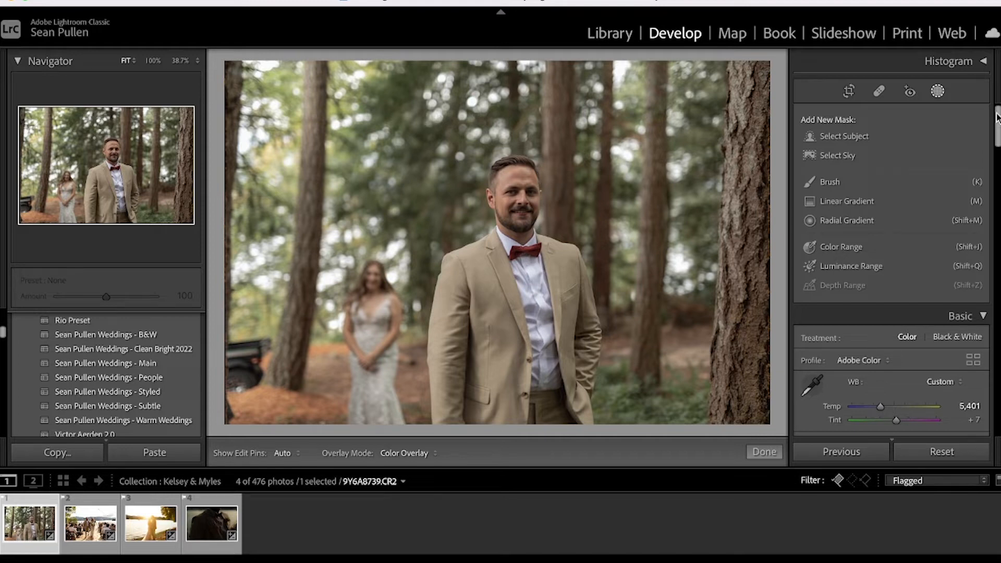
{"action": "scroll", "coordinate": [998, 124], "scroll_direction": "down", "scroll_amount": 1}
{"action": "scroll", "coordinate": [998, 124], "scroll_direction": "up", "scroll_amount": 1}
{"action": "left_click", "coordinate": [936, 92]}
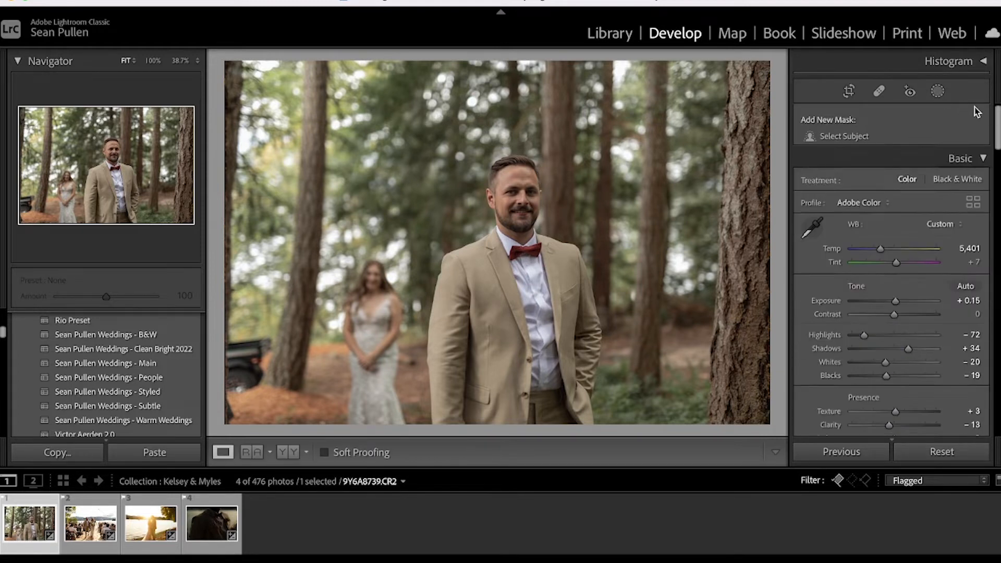
{"action": "left_click", "coordinate": [937, 91]}
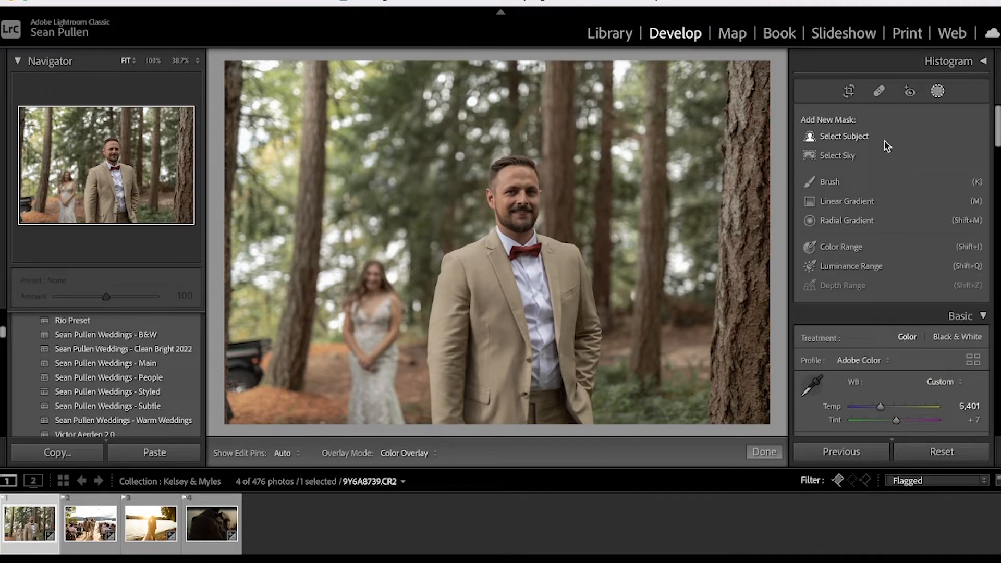
{"action": "left_click", "coordinate": [857, 138]}
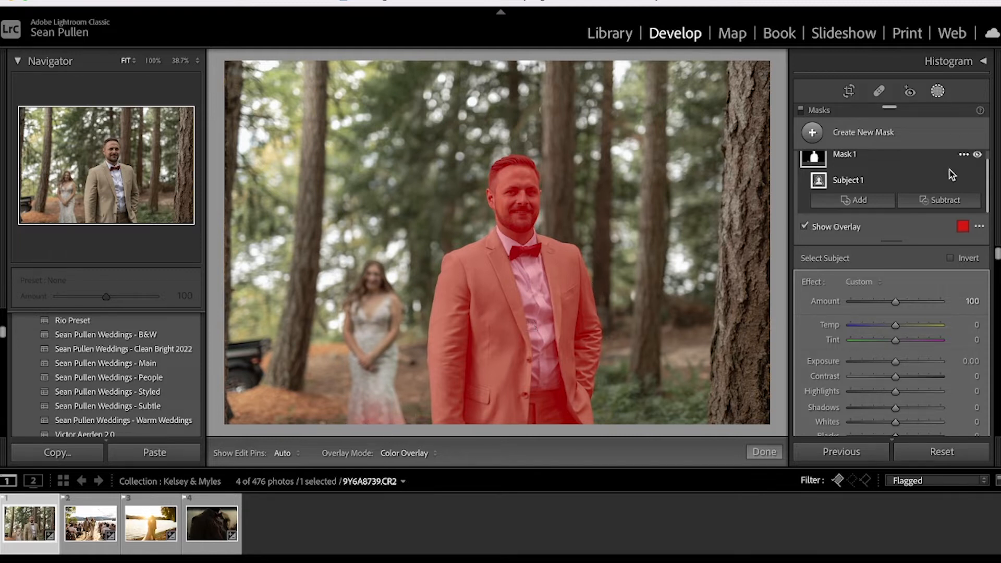
Step: Subtract the lower part of the bride's dress from the subject mask with a size 16 brush
{"action": "left_click", "coordinate": [865, 158]}
{"action": "left_click", "coordinate": [865, 158]}
{"action": "left_click", "coordinate": [930, 211]}
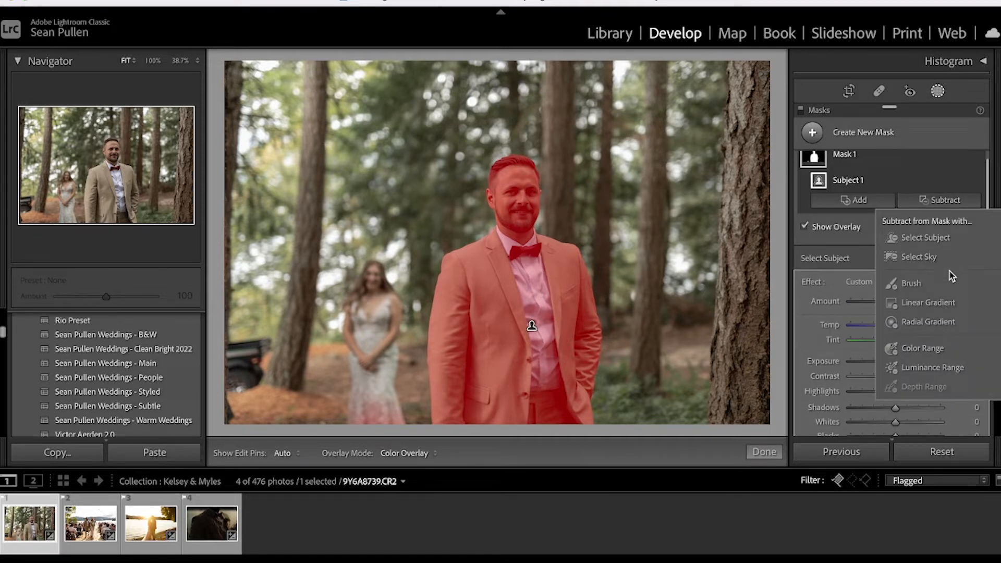
{"action": "left_click", "coordinate": [914, 287]}
{"action": "scroll", "coordinate": [354, 401], "scroll_direction": "down", "scroll_amount": 5}
{"action": "left_click_drag", "start_coordinate": [373, 410], "coordinate": [380, 409]}
{"action": "key", "text": "h"}
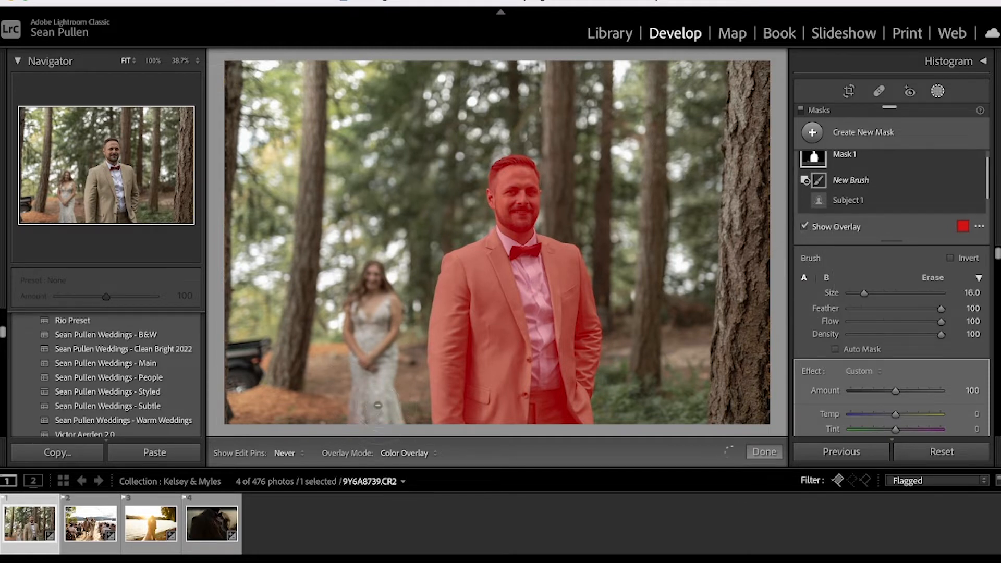
{"action": "key", "text": "h"}
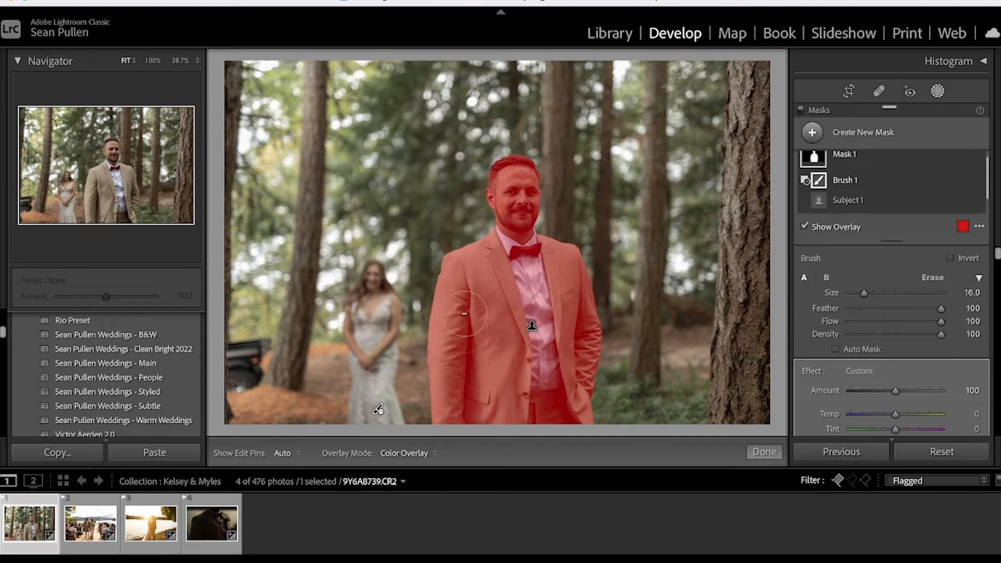
Step: Brighten the masked groom by setting the mask's shadows to 100 and its exposure to 0.44
{"action": "mouse_move", "coordinate": [978, 167]}
{"action": "scroll", "coordinate": [987, 172], "scroll_direction": "up", "scroll_amount": 1}
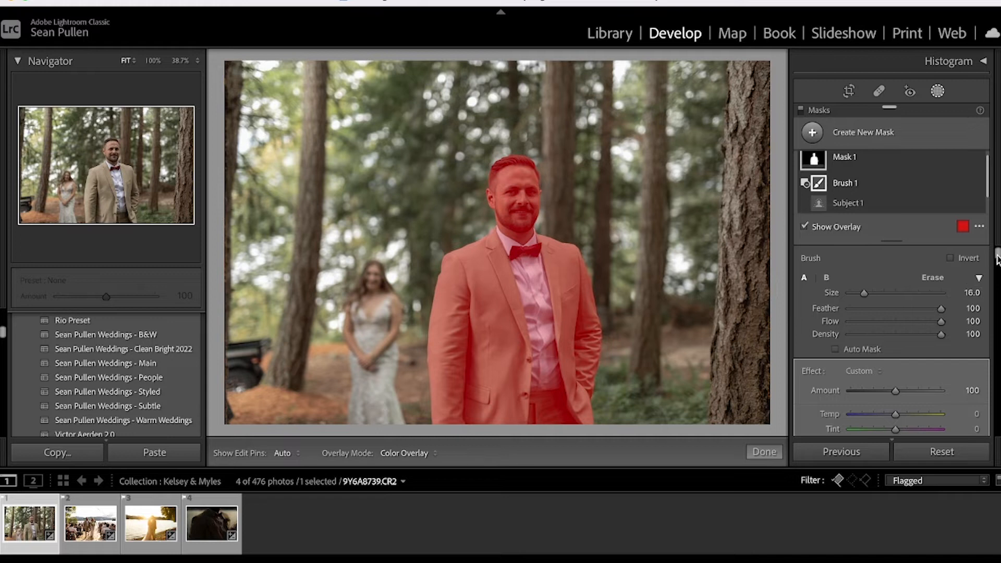
{"action": "left_click_drag", "start_coordinate": [997, 258], "coordinate": [997, 268]}
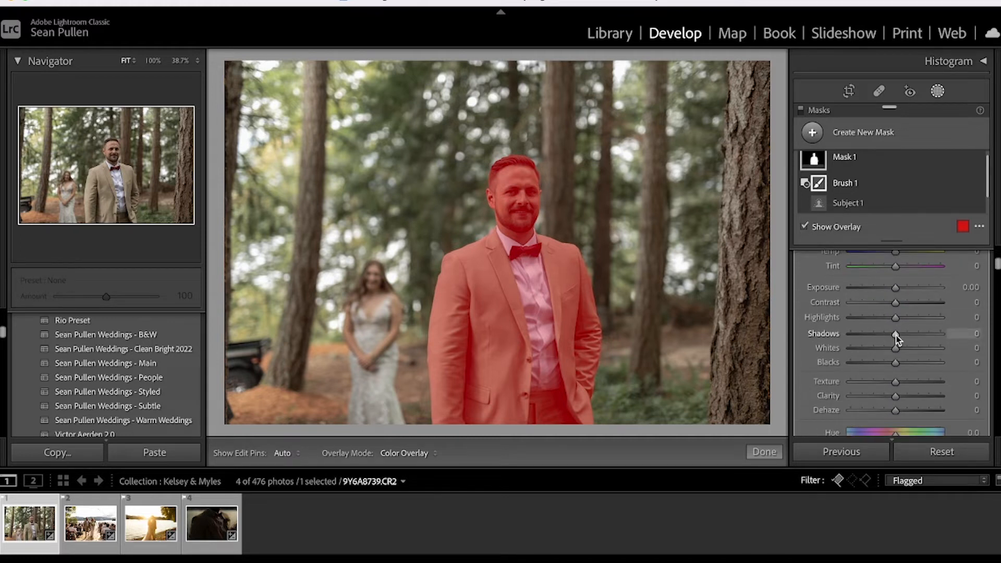
{"action": "key", "text": "o"}
{"action": "key", "text": "o"}
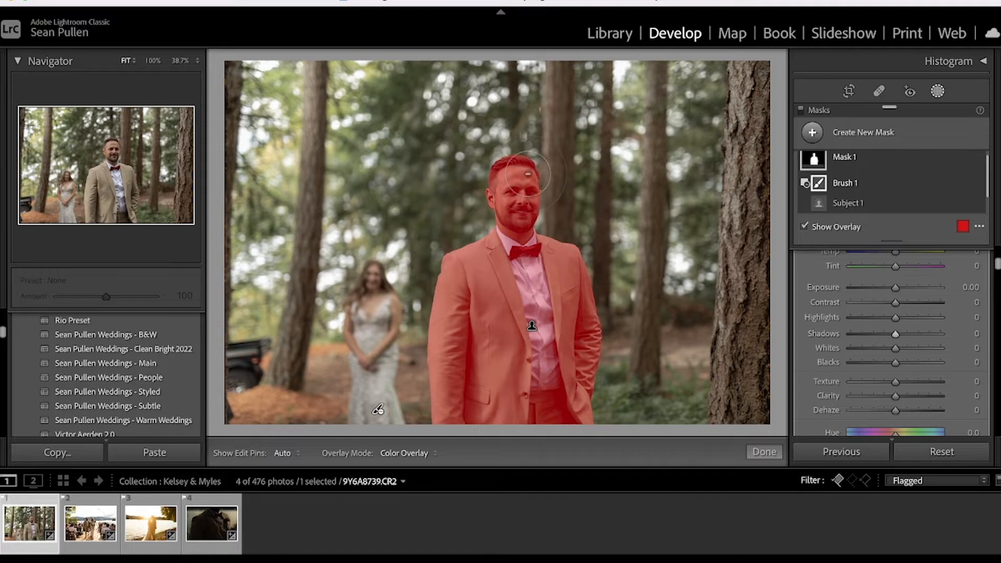
{"action": "left_click_drag", "start_coordinate": [894, 334], "coordinate": [914, 336]}
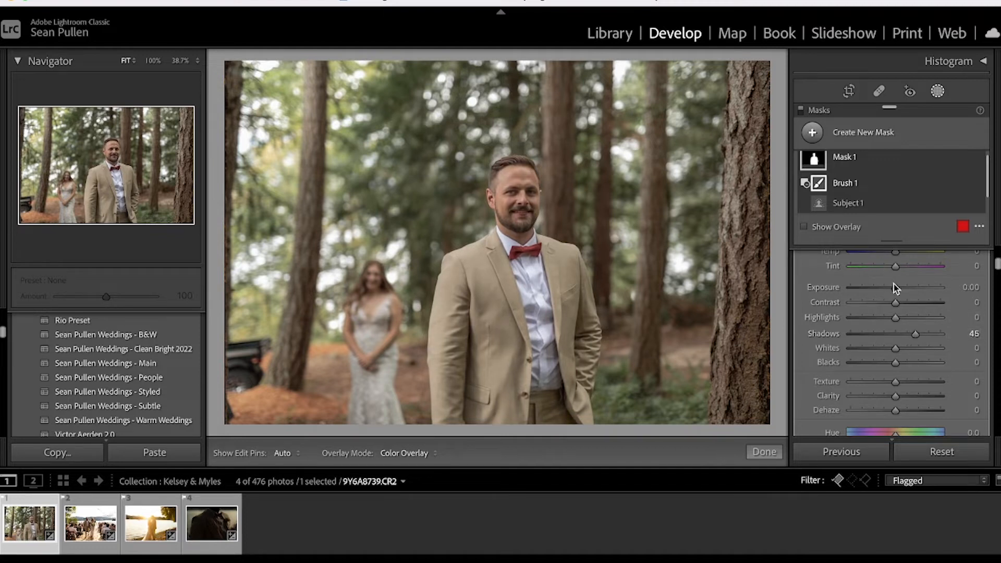
{"action": "left_click_drag", "start_coordinate": [916, 335], "coordinate": [898, 337]}
{"action": "mouse_move", "coordinate": [895, 287]}
{"action": "left_mouse_down"}
{"action": "mouse_move", "coordinate": [912, 294]}
{"action": "mouse_move", "coordinate": [896, 292]}
{"action": "left_mouse_up"}
{"action": "left_click_drag", "start_coordinate": [911, 334], "coordinate": [926, 337]}
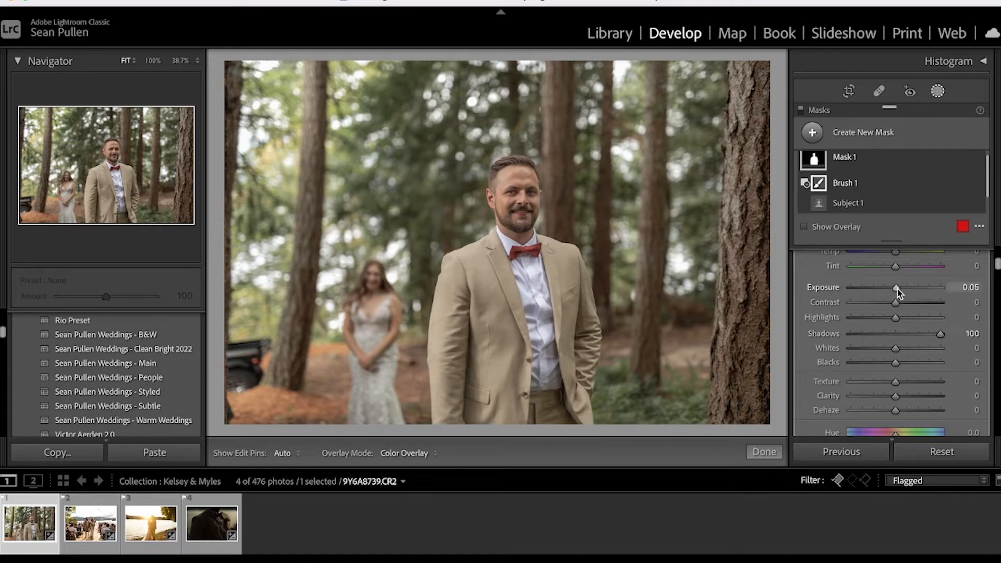
{"action": "left_click_drag", "start_coordinate": [897, 291], "coordinate": [901, 290]}
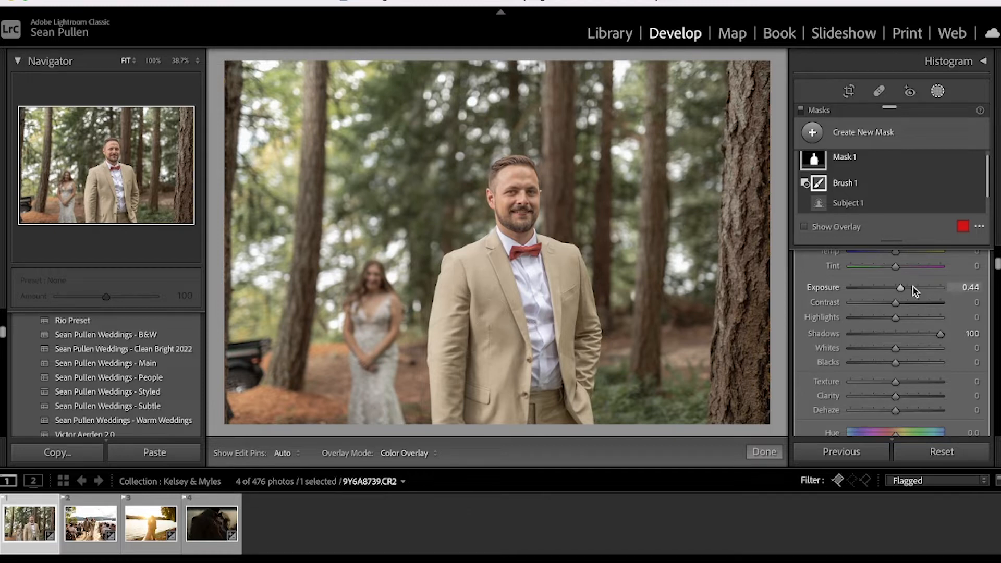
Step: Tone down the groom mask's brightening by setting its exposure to 0.09 and its shadows to 41
{"action": "left_click_drag", "start_coordinate": [901, 288], "coordinate": [897, 292]}
{"action": "left_click", "coordinate": [934, 335]}
{"action": "mouse_move", "coordinate": [909, 341]}
{"action": "left_mouse_down"}
{"action": "mouse_move", "coordinate": [925, 342]}
{"action": "mouse_move", "coordinate": [914, 342]}
{"action": "left_mouse_up"}
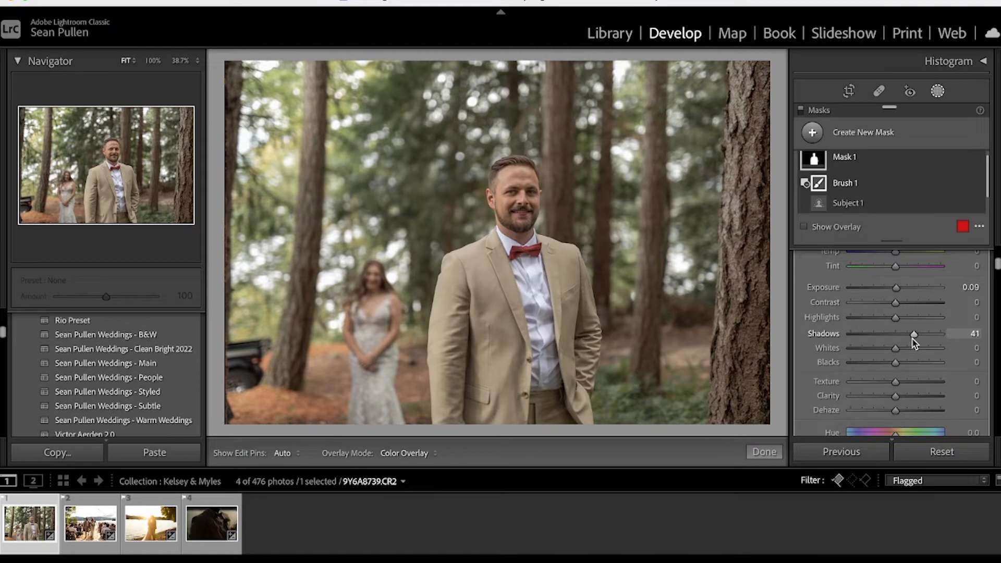
Step: Raise the groom mask's sharpness slightly and warm its temperature to 7
{"action": "left_click_drag", "start_coordinate": [998, 268], "coordinate": [998, 276]}
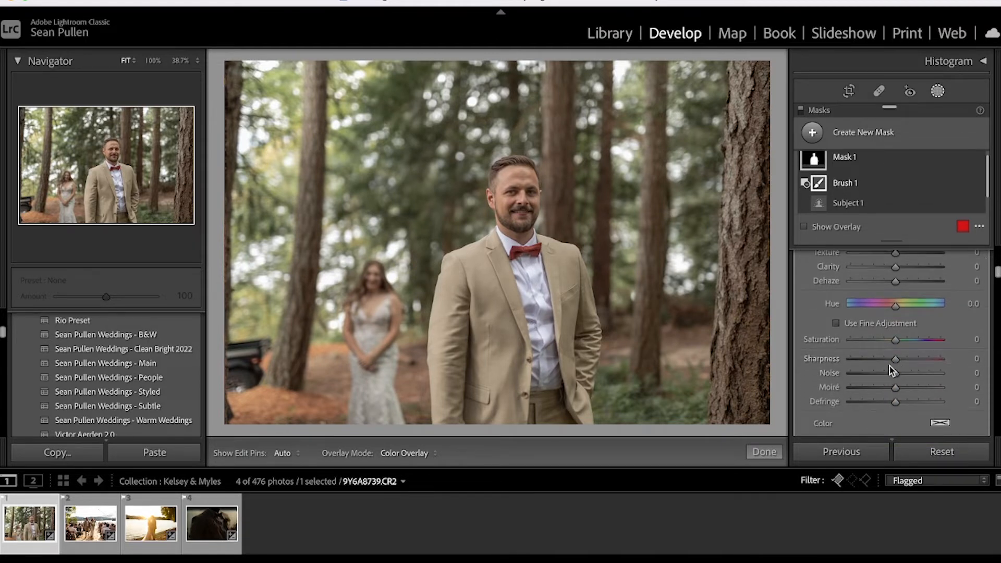
{"action": "left_click_drag", "start_coordinate": [896, 360], "coordinate": [908, 359]}
{"action": "scroll", "coordinate": [948, 291], "scroll_direction": "up", "scroll_amount": 5}
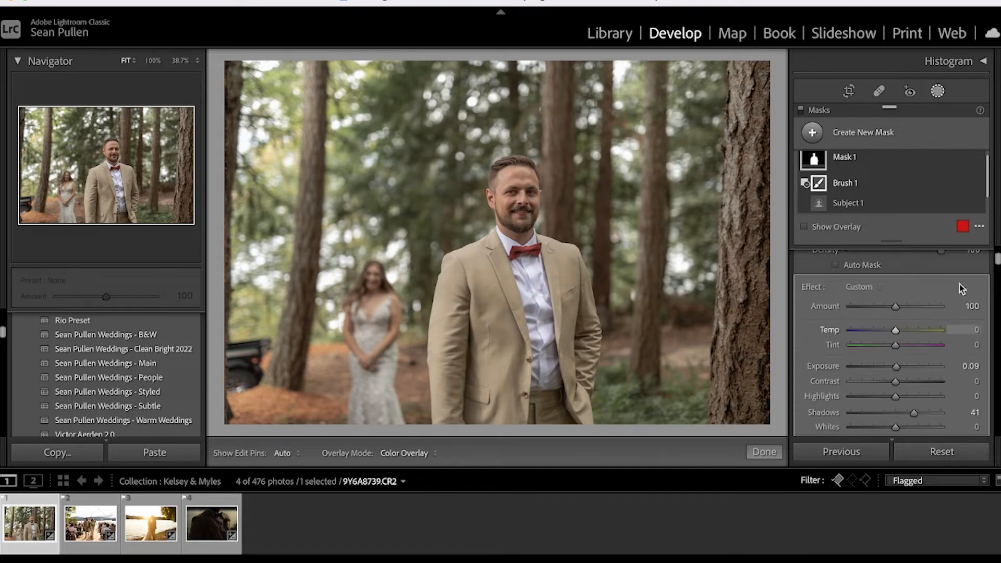
{"action": "left_click_drag", "start_coordinate": [998, 263], "coordinate": [997, 264]}
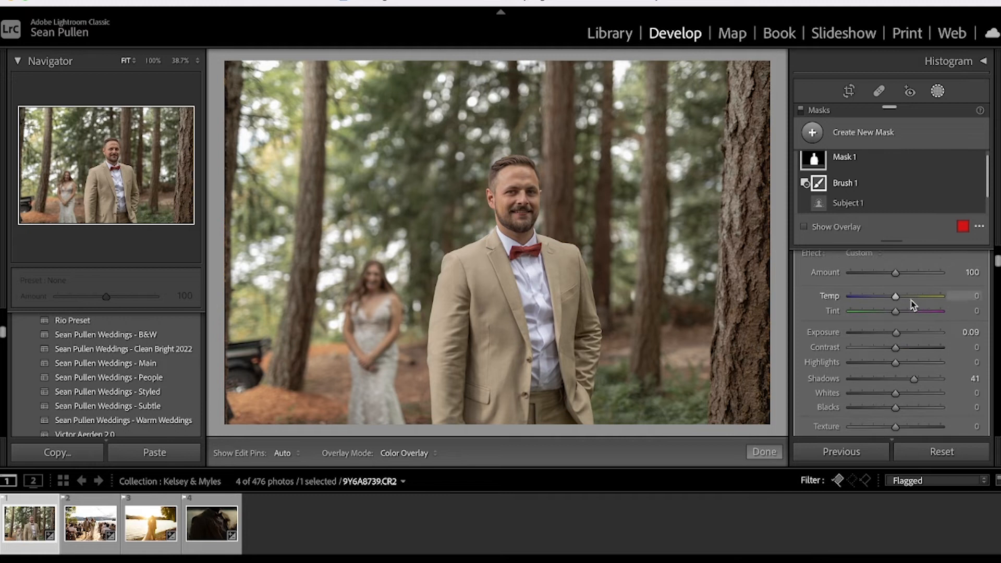
{"action": "left_click_drag", "start_coordinate": [895, 296], "coordinate": [900, 299]}
{"action": "scroll", "coordinate": [998, 266], "scroll_direction": "up", "scroll_amount": 5}
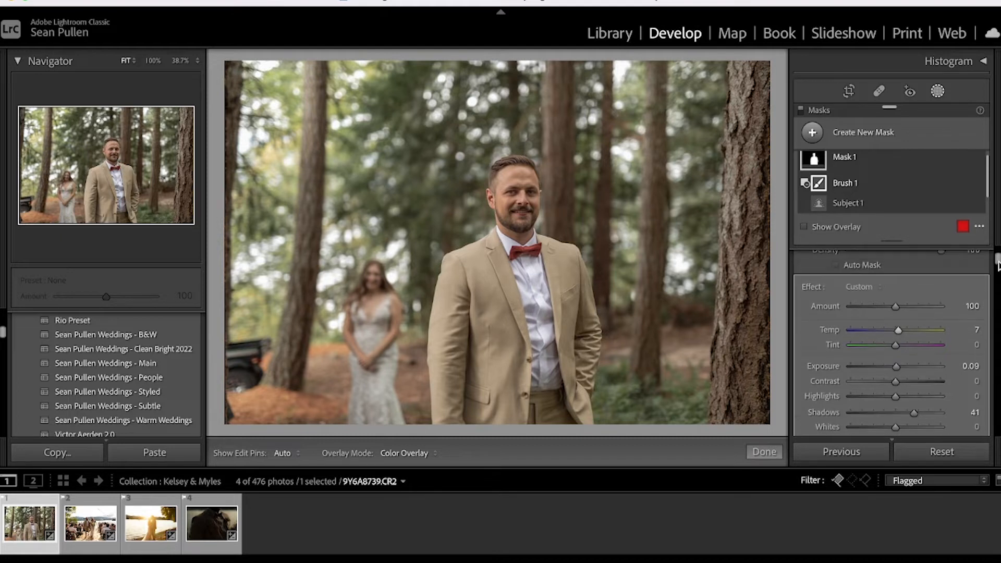
Step: Compare the portrait with and without the groom mask three times, and set the mask's temperature to 3
{"action": "scroll", "coordinate": [998, 267], "scroll_direction": "down", "scroll_amount": 4}
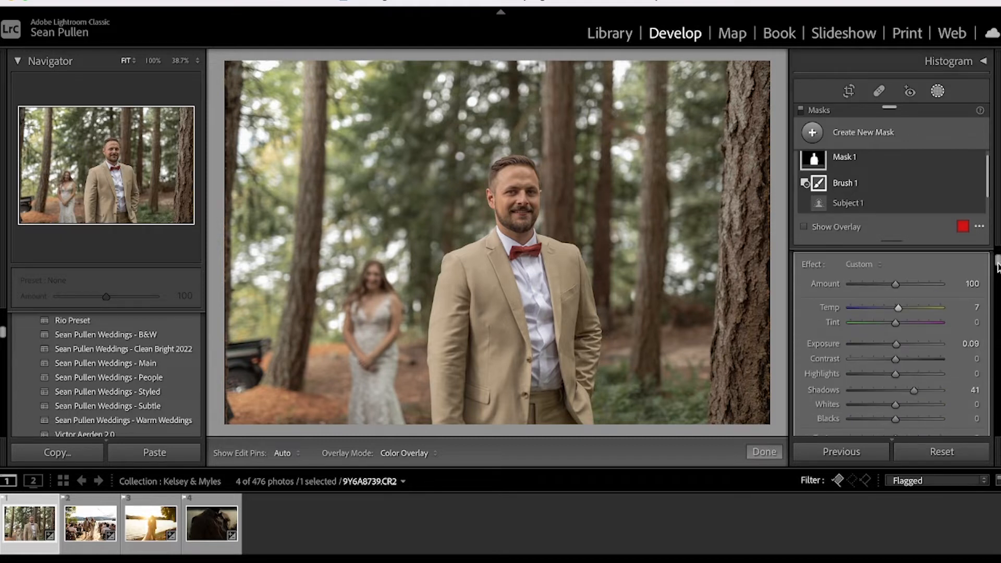
{"action": "scroll", "coordinate": [997, 266], "scroll_direction": "down", "scroll_amount": 3}
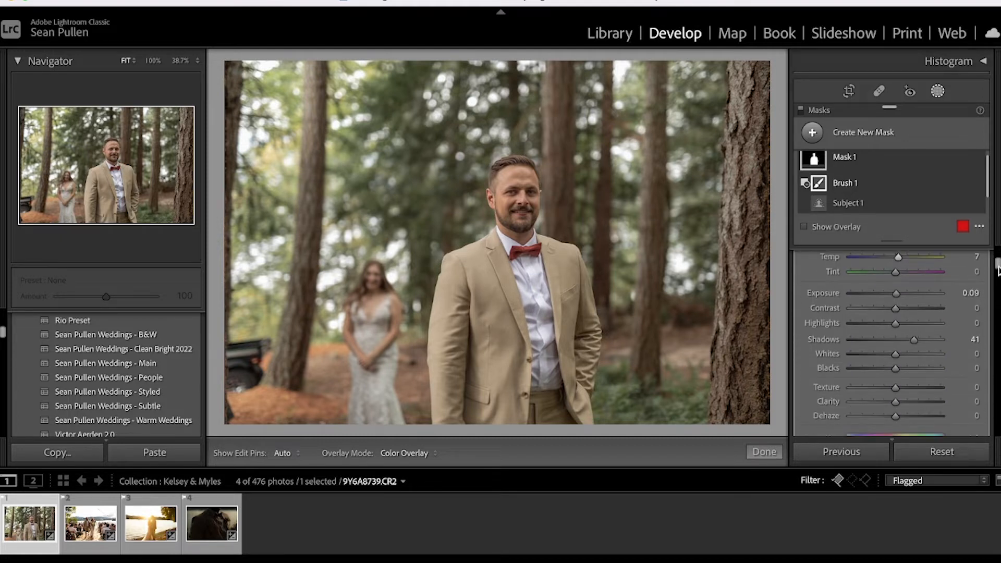
{"action": "scroll", "coordinate": [997, 268], "scroll_direction": "down", "scroll_amount": 1}
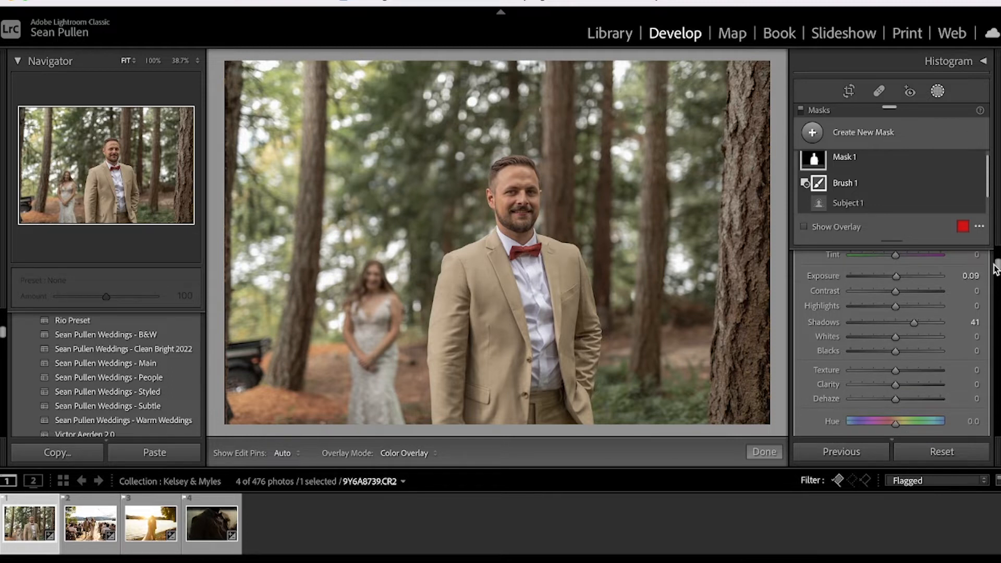
{"action": "scroll", "coordinate": [996, 268], "scroll_direction": "up", "scroll_amount": 2}
{"action": "scroll", "coordinate": [996, 266], "scroll_direction": "up", "scroll_amount": 7}
{"action": "scroll", "coordinate": [933, 192], "scroll_direction": "up", "scroll_amount": 1}
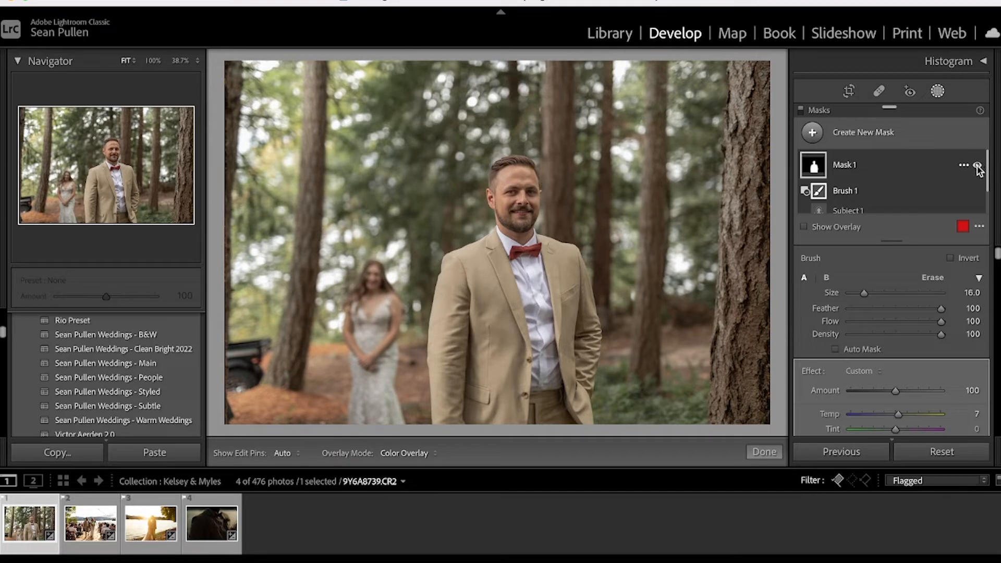
{"action": "left_click", "coordinate": [976, 166]}
{"action": "left_click", "coordinate": [977, 166]}
{"action": "left_click", "coordinate": [976, 165]}
{"action": "left_click", "coordinate": [976, 166]}
{"action": "left_click", "coordinate": [977, 166]}
{"action": "left_click", "coordinate": [977, 166]}
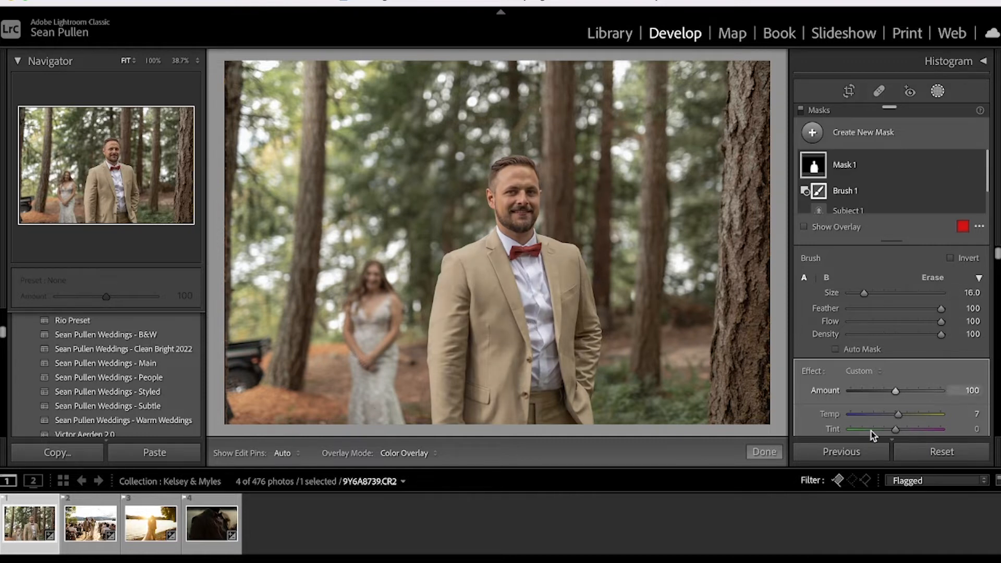
{"action": "left_click_drag", "start_coordinate": [898, 418], "coordinate": [897, 418]}
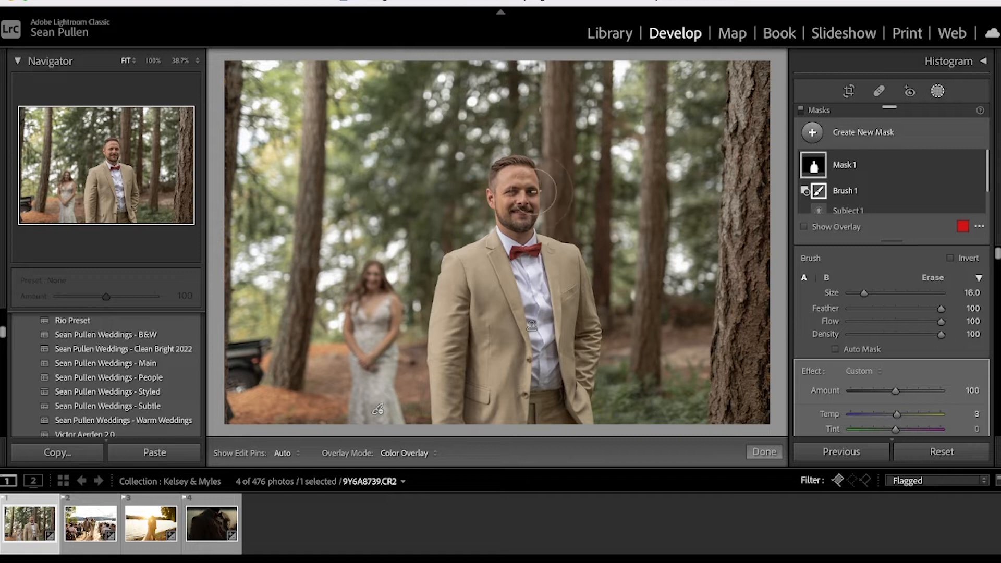
Step: Add a radial gradient mask over the groom's face and adjust its position and width to fit the head
{"action": "left_click", "coordinate": [517, 192]}
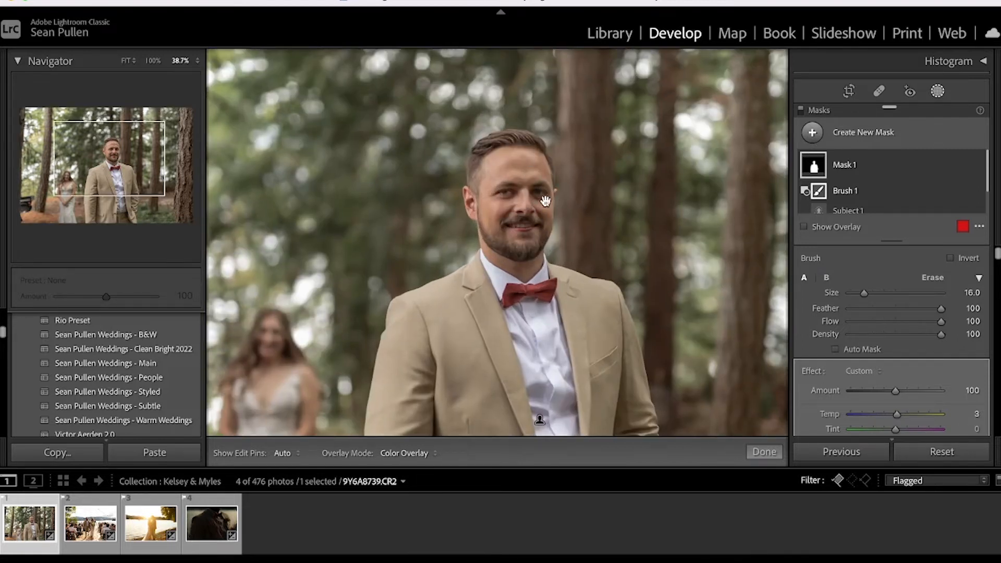
{"action": "left_click", "coordinate": [812, 131]}
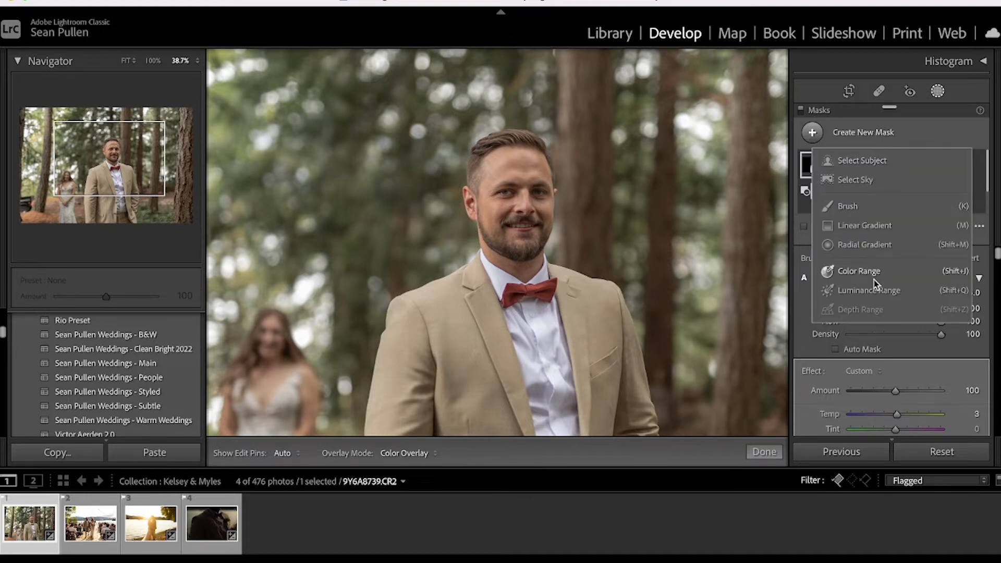
{"action": "left_click", "coordinate": [865, 243]}
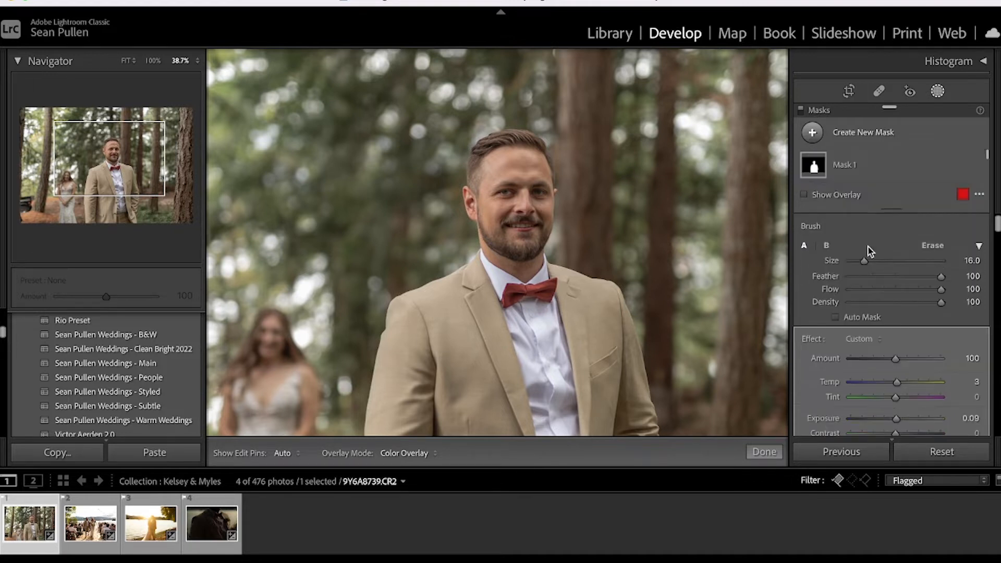
{"action": "left_click_drag", "start_coordinate": [512, 195], "coordinate": [558, 264]}
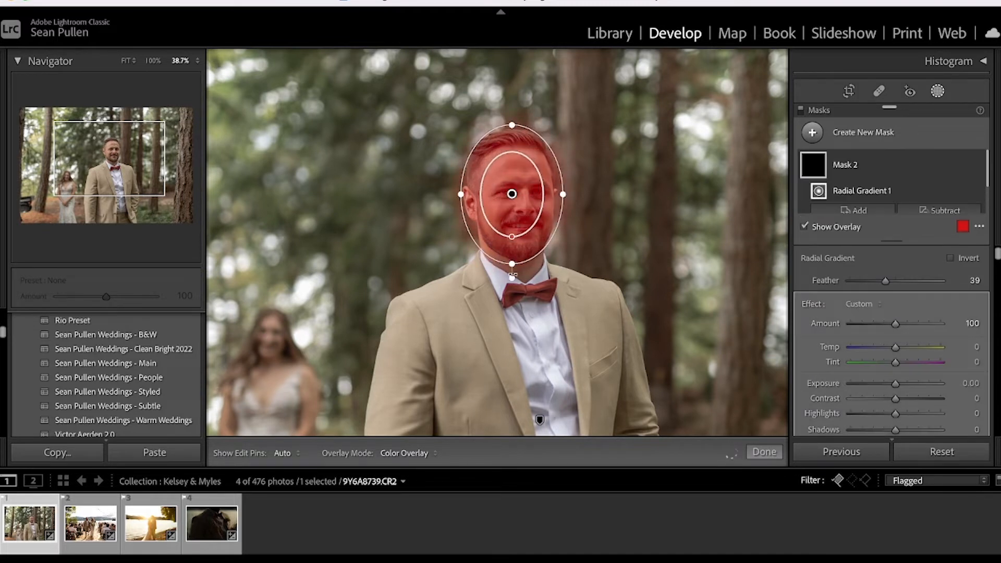
{"action": "left_click_drag", "start_coordinate": [511, 196], "coordinate": [514, 200]}
{"action": "left_click_drag", "start_coordinate": [567, 197], "coordinate": [559, 198]}
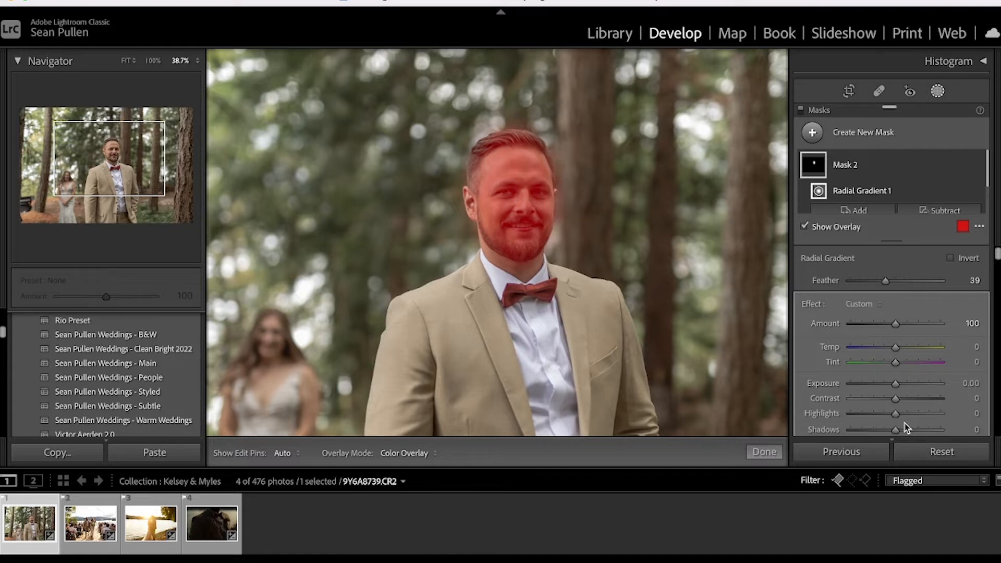
Step: Set the face mask's shadows to 49 with the overlay hidden, and compare the portrait with and without that mask
{"action": "key", "text": "o"}
{"action": "mouse_move", "coordinate": [895, 430]}
{"action": "left_mouse_down"}
{"action": "mouse_move", "coordinate": [926, 433]}
{"action": "mouse_move", "coordinate": [914, 431]}
{"action": "left_mouse_up"}
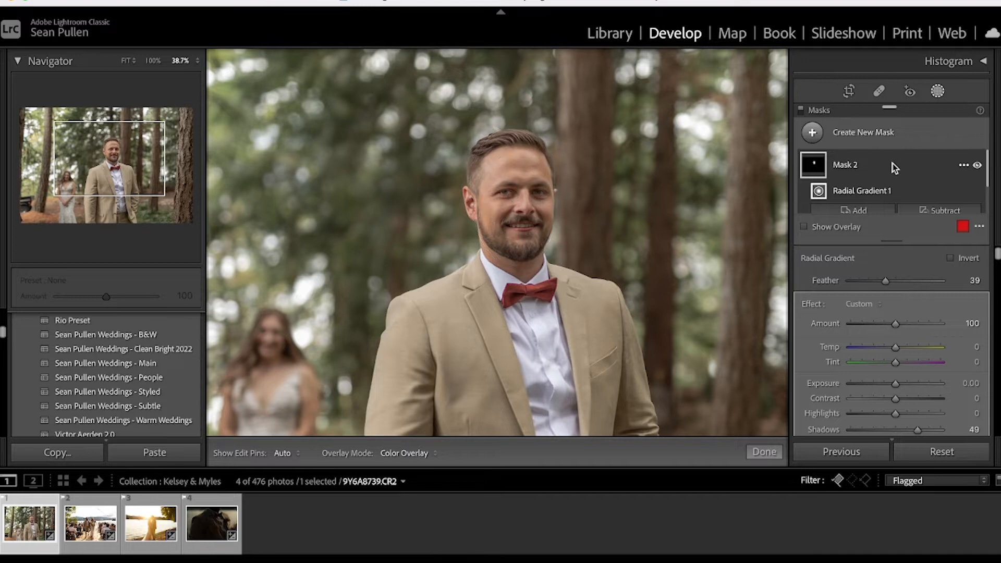
{"action": "left_click", "coordinate": [976, 166]}
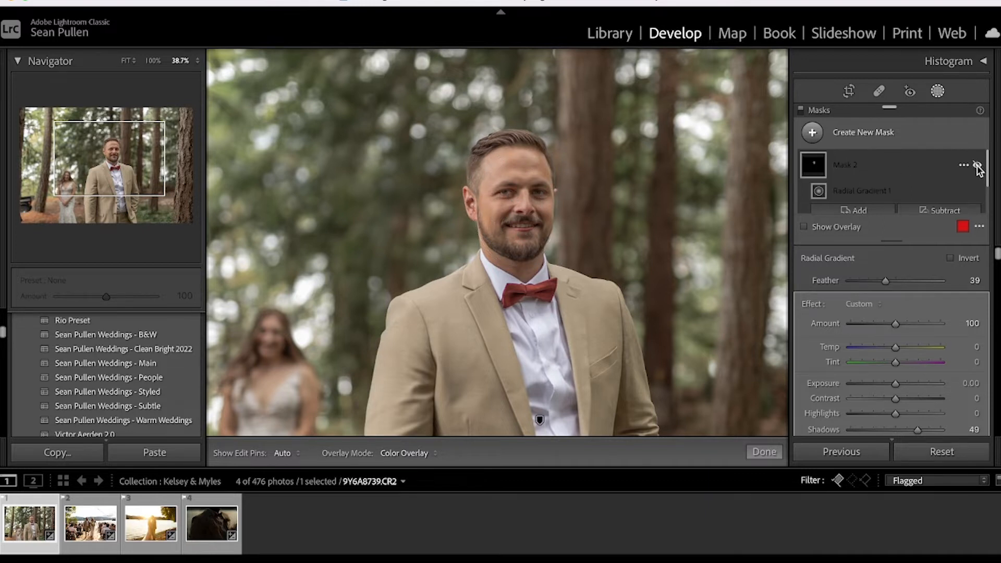
{"action": "left_click", "coordinate": [977, 166]}
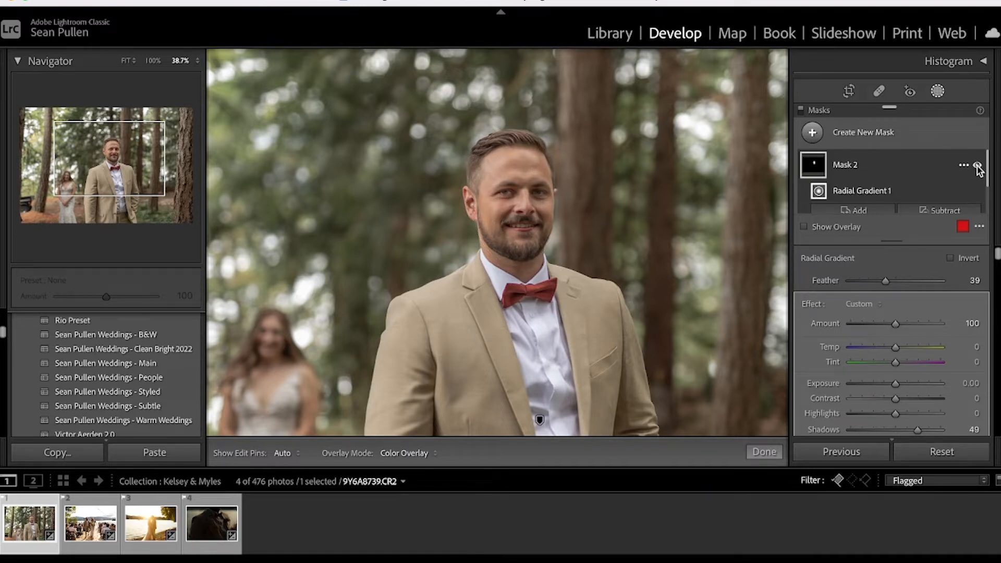
{"action": "left_click", "coordinate": [976, 166]}
{"action": "left_click", "coordinate": [976, 166]}
{"action": "left_click", "coordinate": [761, 451]}
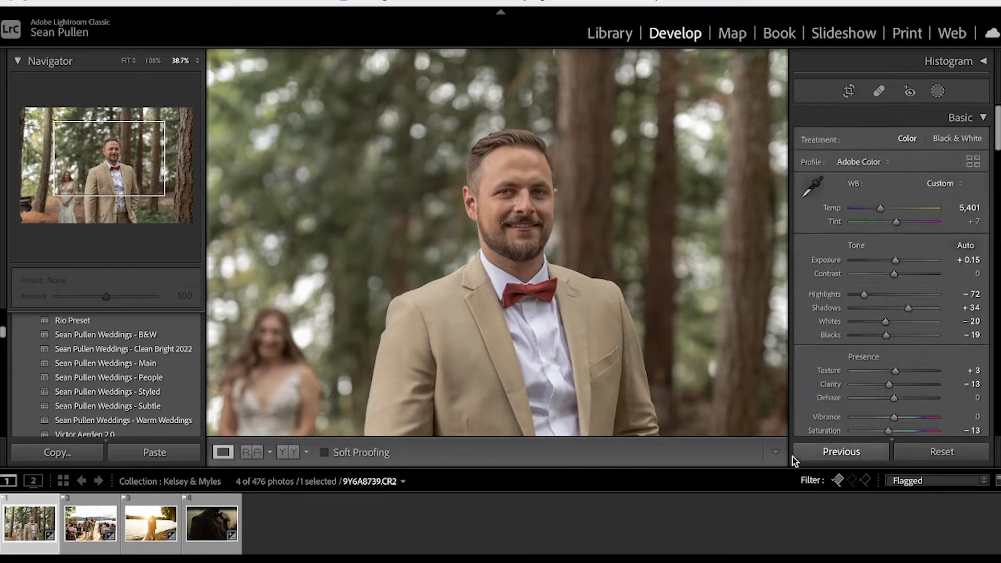
Step: Compare the whole edited forest portrait with its original version
{"action": "left_click", "coordinate": [649, 265]}
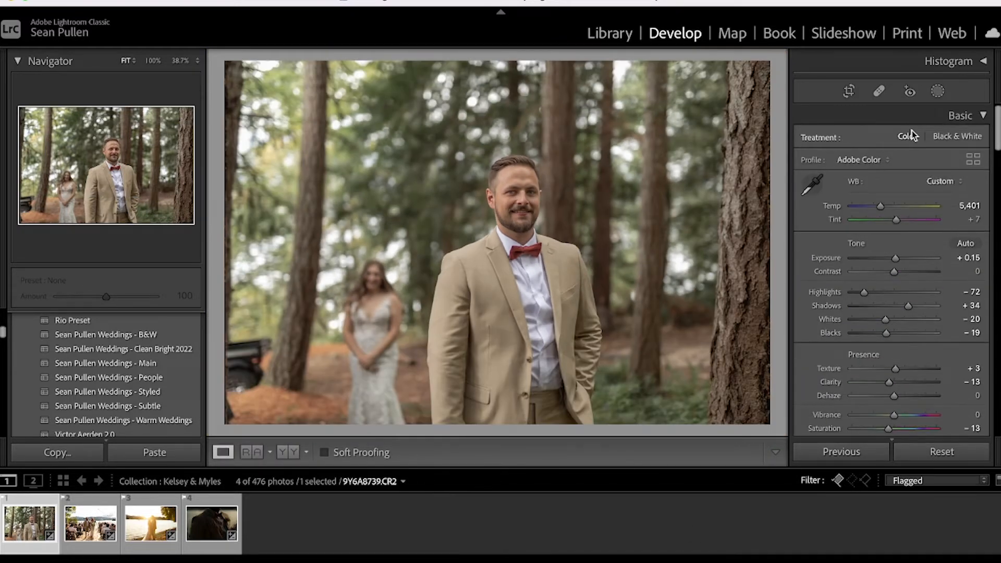
{"action": "key", "text": "backslash"}
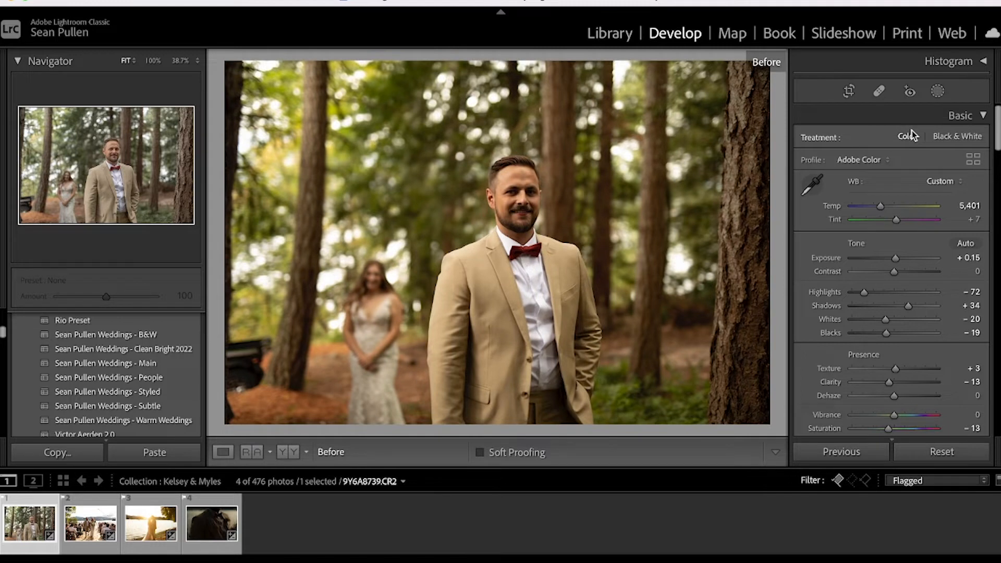
{"action": "key", "text": "backslash"}
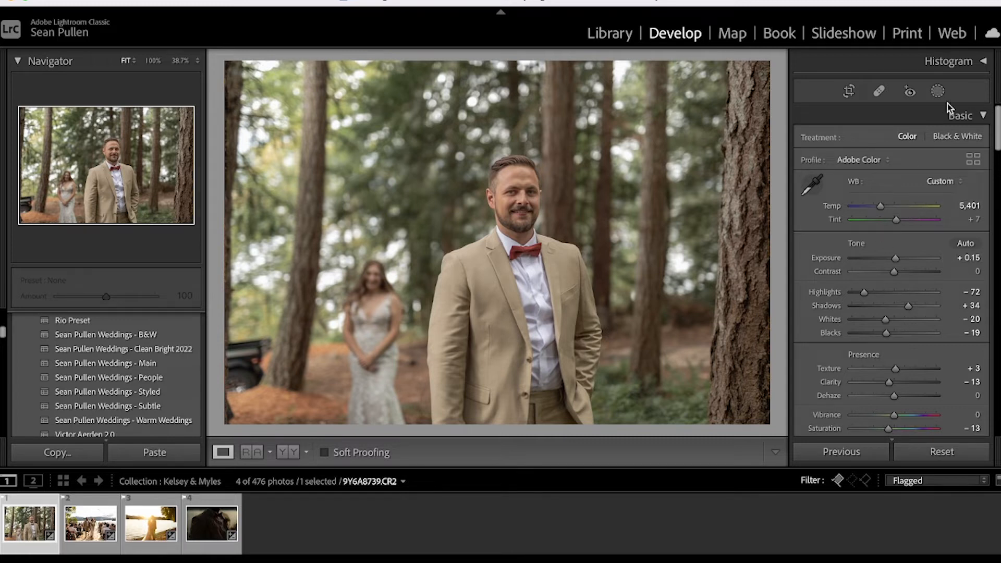
Step: Add a third mask with a large circular radial gradient centred on the groom's upper body
{"action": "left_click", "coordinate": [936, 90]}
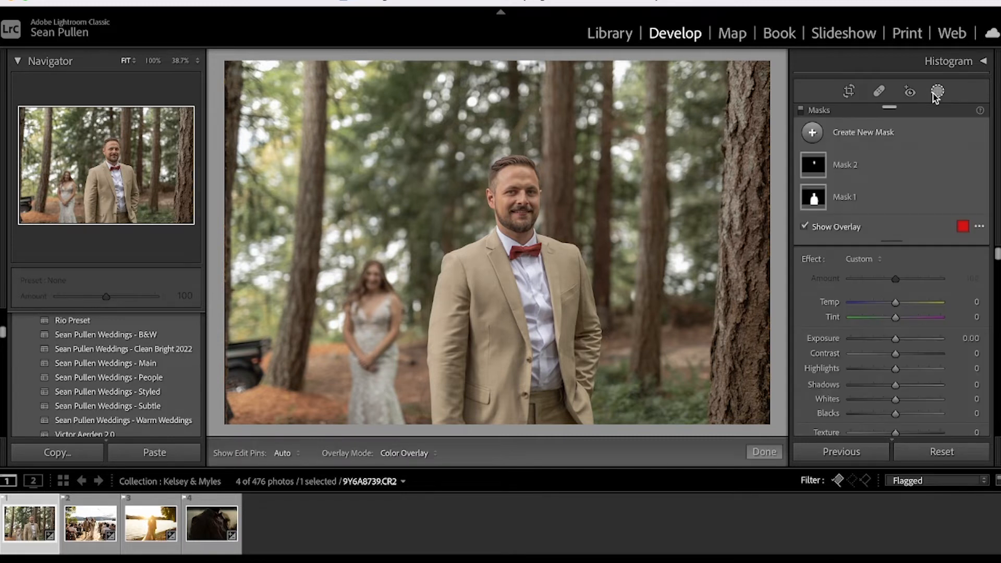
{"action": "left_click", "coordinate": [814, 134]}
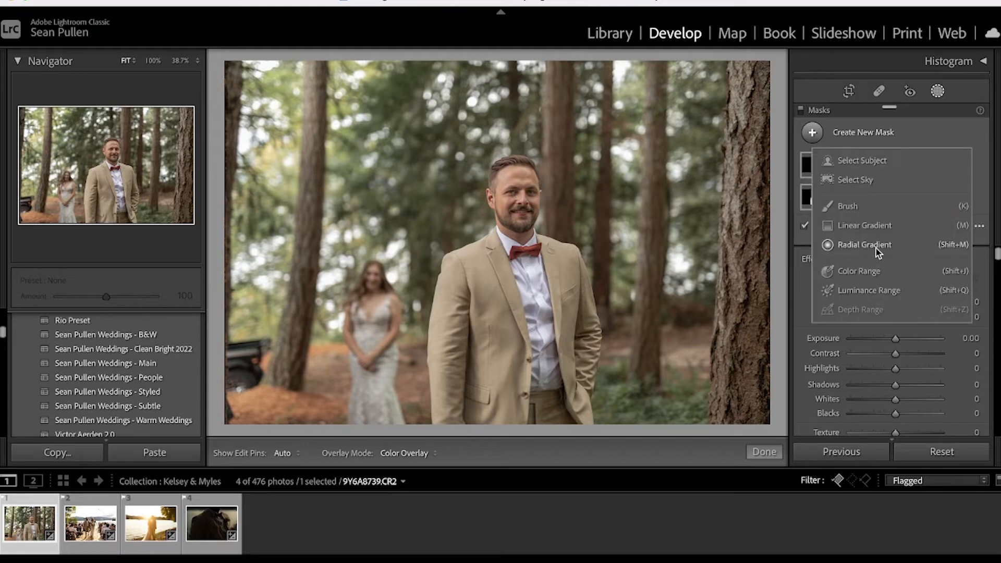
{"action": "left_click", "coordinate": [937, 92]}
{"action": "left_click", "coordinate": [938, 92]}
{"action": "left_click", "coordinate": [810, 134]}
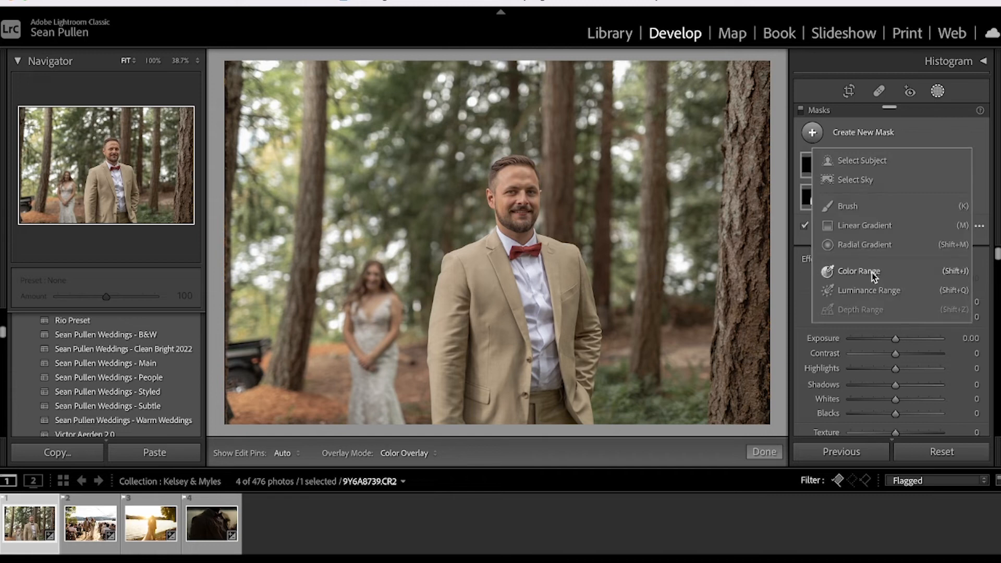
{"action": "left_click", "coordinate": [816, 242]}
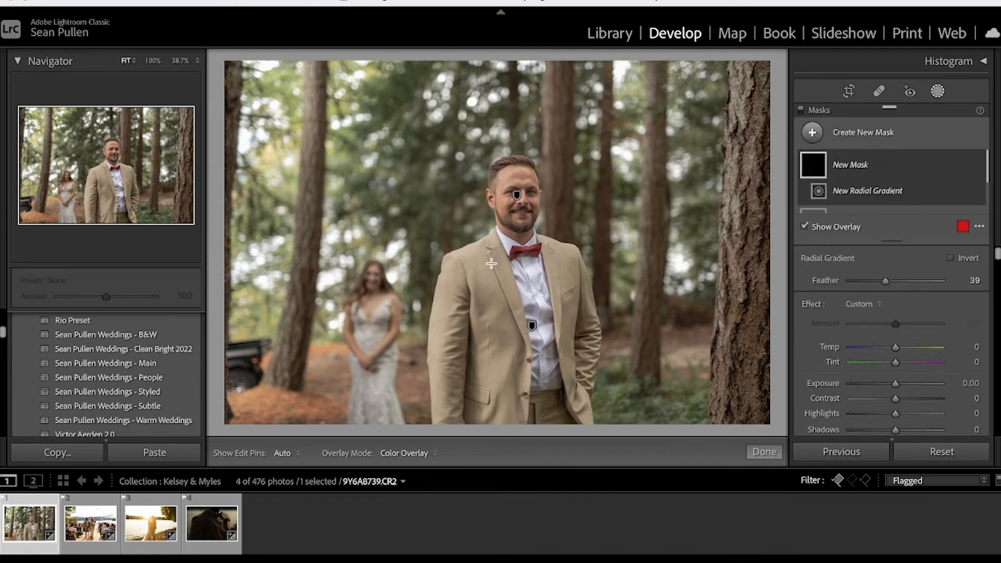
{"action": "left_click_drag", "start_coordinate": [538, 306], "coordinate": [649, 407]}
{"action": "mouse_move", "coordinate": [508, 255]}
{"action": "left_mouse_down"}
{"action": "mouse_move", "coordinate": [521, 278]}
{"action": "mouse_move", "coordinate": [515, 272]}
{"action": "left_mouse_up"}
{"action": "left_click_drag", "start_coordinate": [664, 272], "coordinate": [650, 277]}
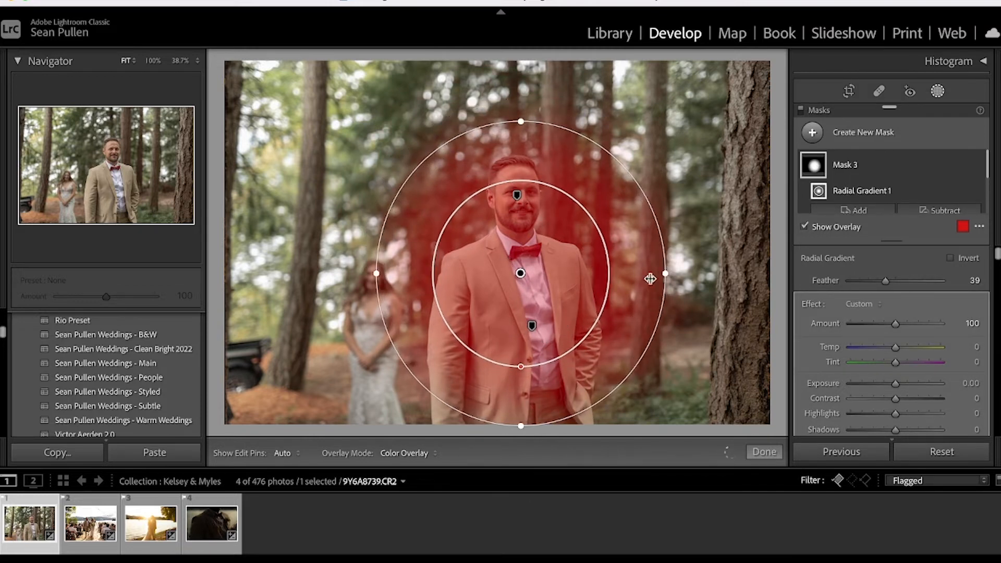
Step: Invert the large radial gradient to cover the surroundings, set its feather to 30, and slightly widen and reposition it
{"action": "left_click", "coordinate": [950, 259]}
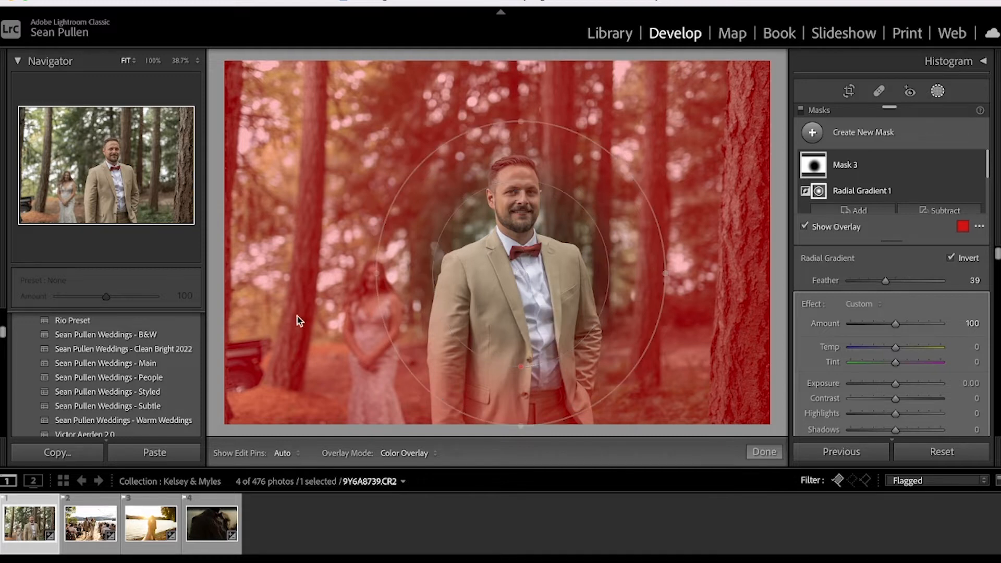
{"action": "left_click_drag", "start_coordinate": [522, 368], "coordinate": [546, 472]}
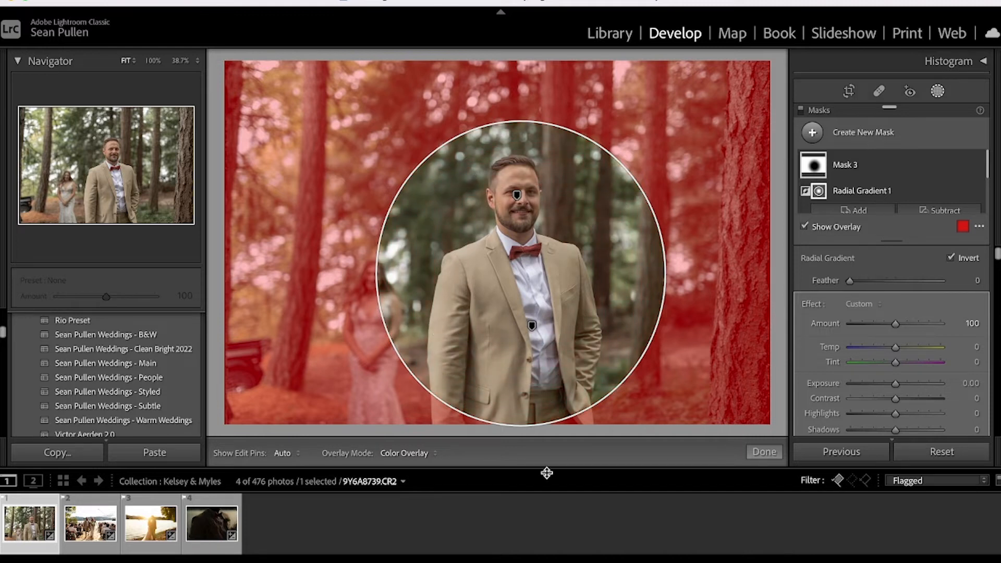
{"action": "left_click_drag", "start_coordinate": [548, 466], "coordinate": [551, 382]}
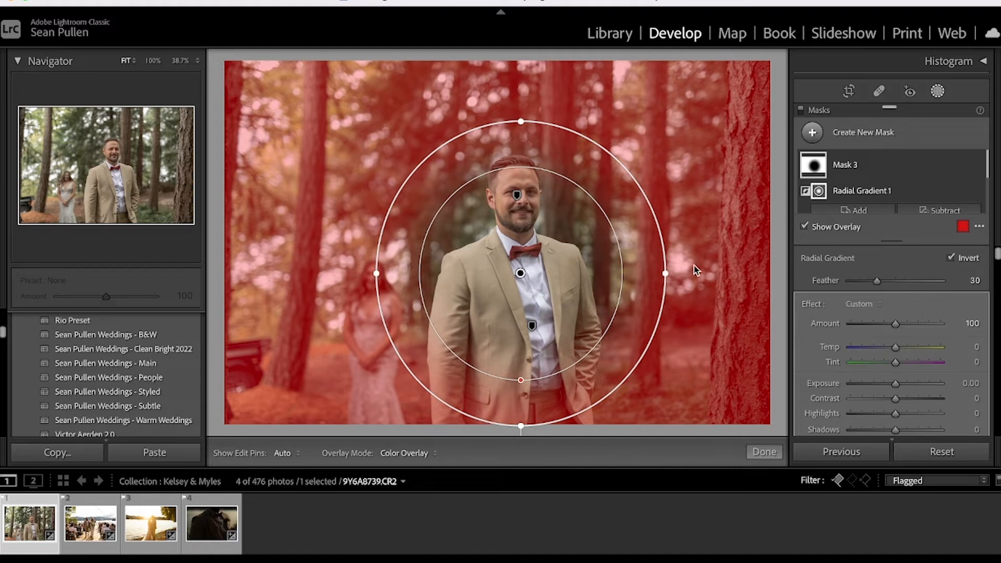
{"action": "left_click_drag", "start_coordinate": [662, 273], "coordinate": [680, 278]}
{"action": "left_click_drag", "start_coordinate": [526, 279], "coordinate": [528, 283]}
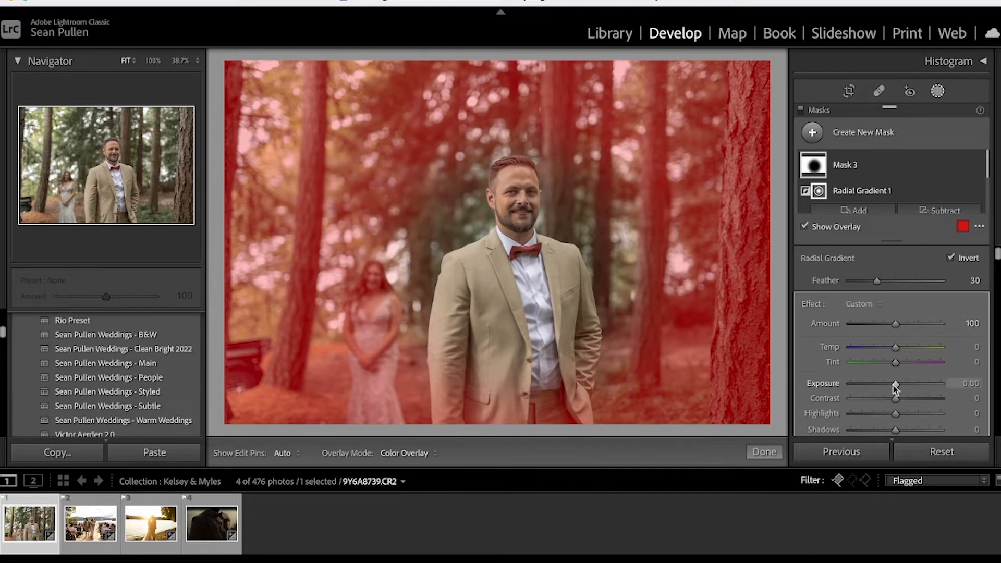
Step: Darken the surroundings by setting the inverted mask's exposure to -0.50, and compare the portrait with and without the mask
{"action": "left_click_drag", "start_coordinate": [895, 385], "coordinate": [895, 386]}
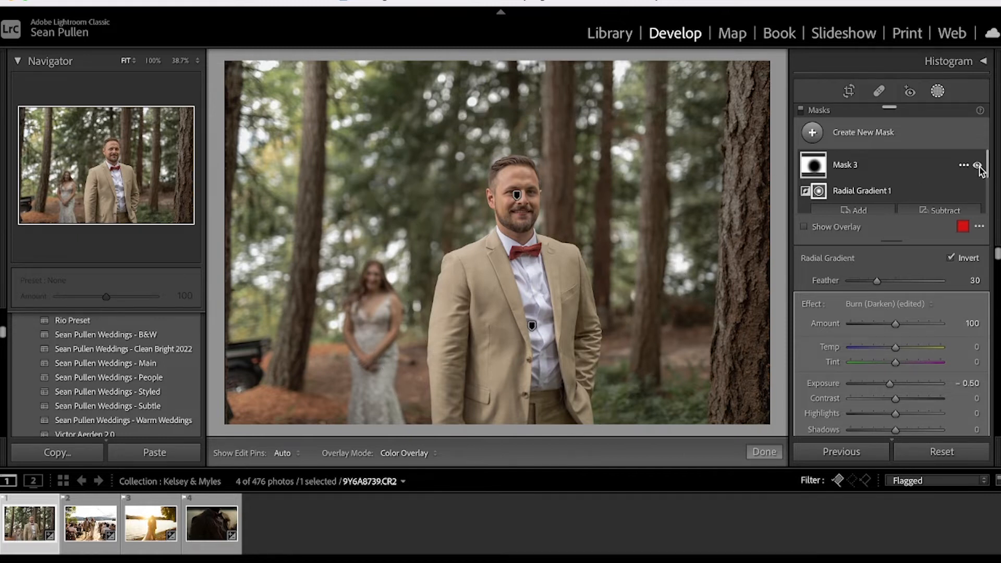
{"action": "left_click", "coordinate": [977, 165]}
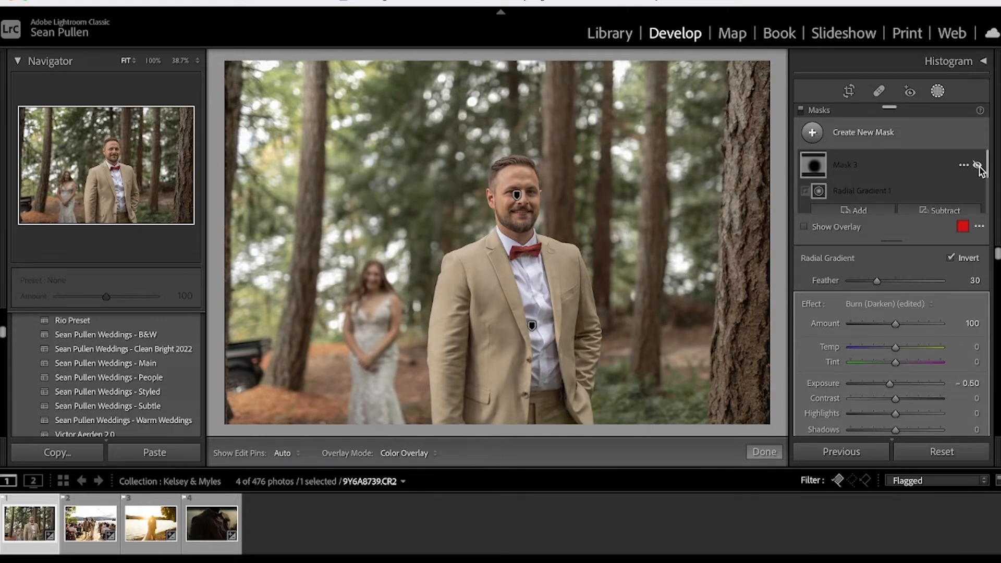
{"action": "left_click", "coordinate": [978, 165]}
{"action": "left_click", "coordinate": [977, 165]}
{"action": "left_click", "coordinate": [977, 166]}
{"action": "left_click", "coordinate": [977, 166]}
{"action": "left_click", "coordinate": [977, 166]}
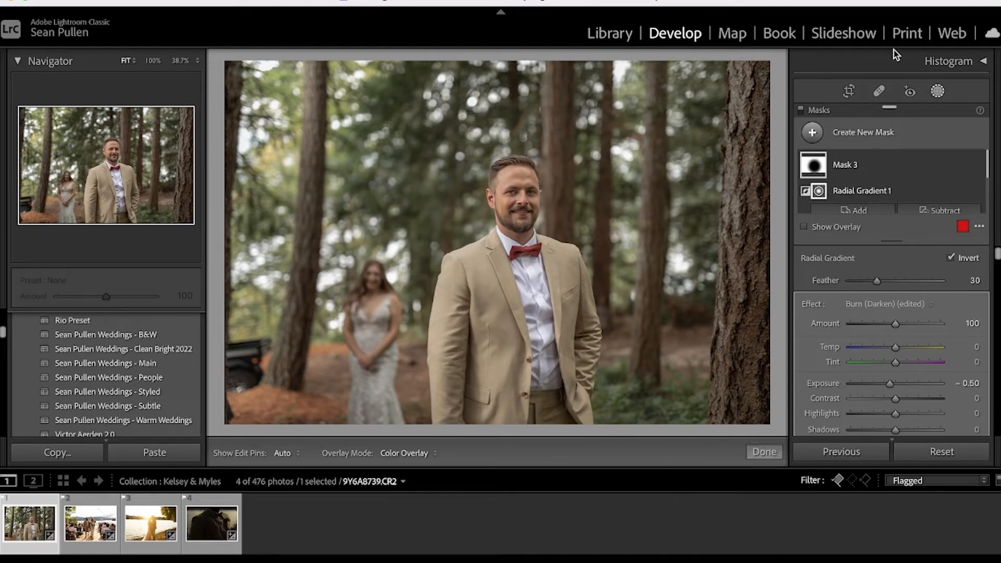
Step: Add a fourth mask with an elongated radial gradient slanting from the photo's upper-left corner across the groom, with its feather set to 100
{"action": "left_click", "coordinate": [764, 452]}
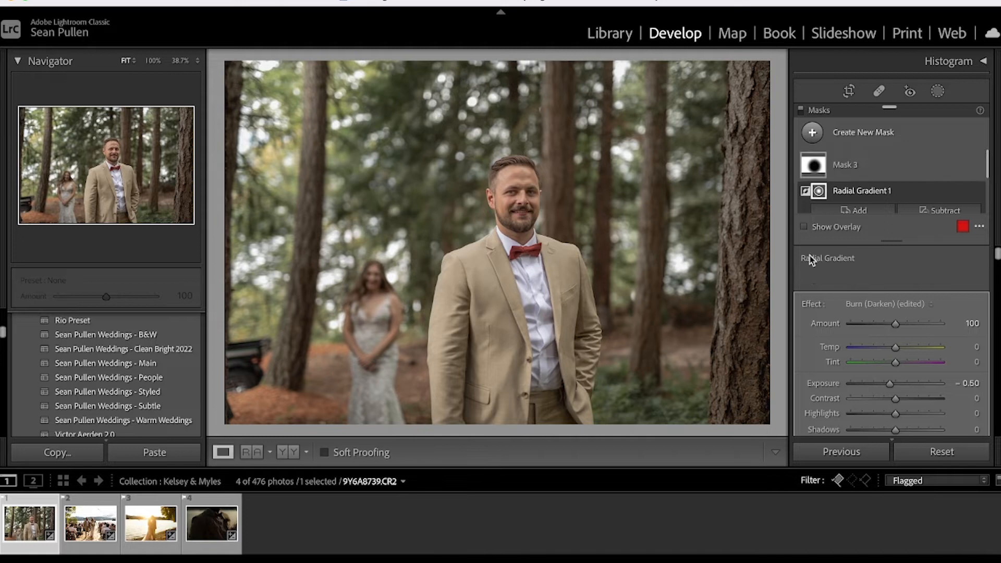
{"action": "left_click", "coordinate": [937, 91]}
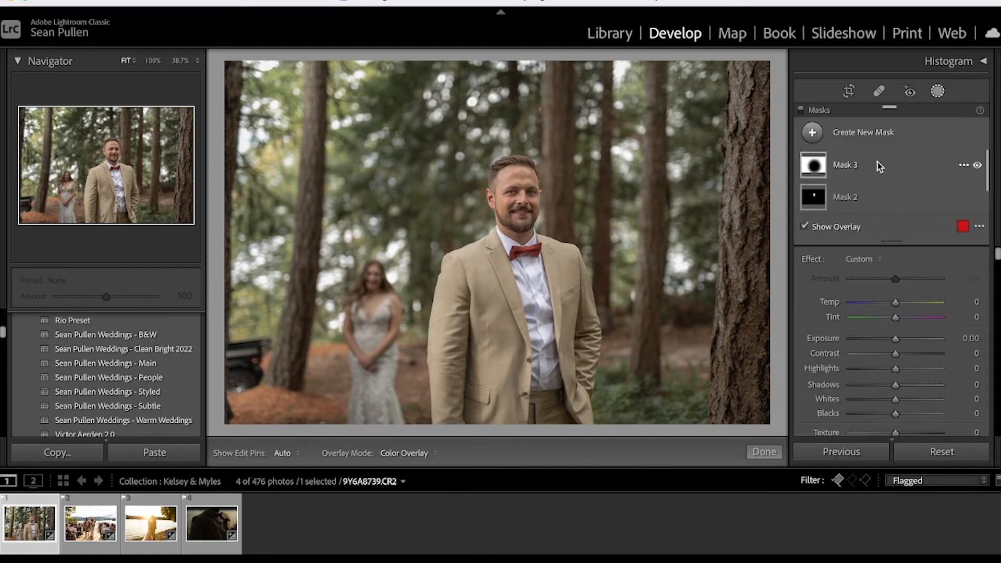
{"action": "left_click", "coordinate": [814, 134]}
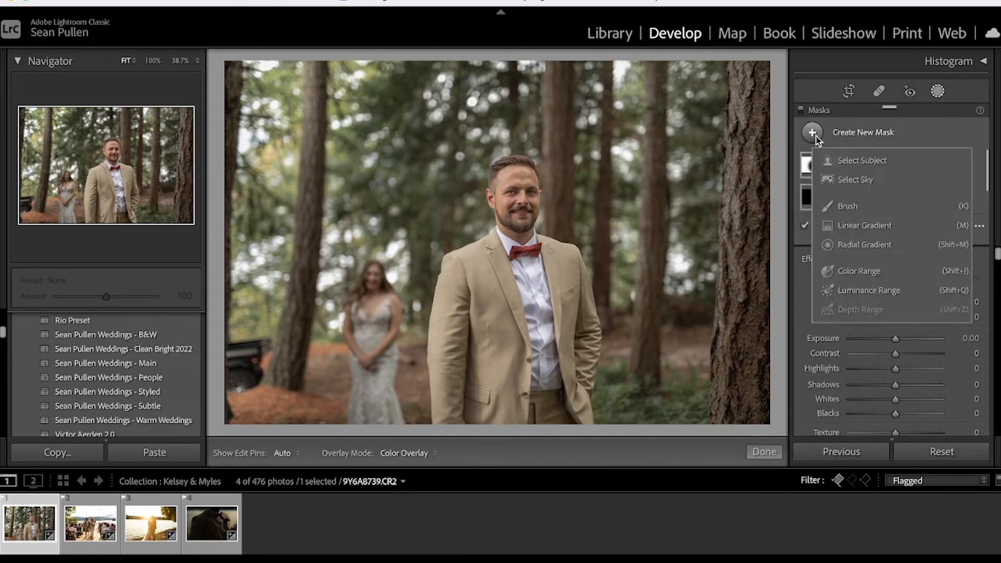
{"action": "left_click", "coordinate": [867, 249]}
{"action": "left_click_drag", "start_coordinate": [268, 121], "coordinate": [736, 223]}
{"action": "left_click_drag", "start_coordinate": [745, 172], "coordinate": [669, 347]}
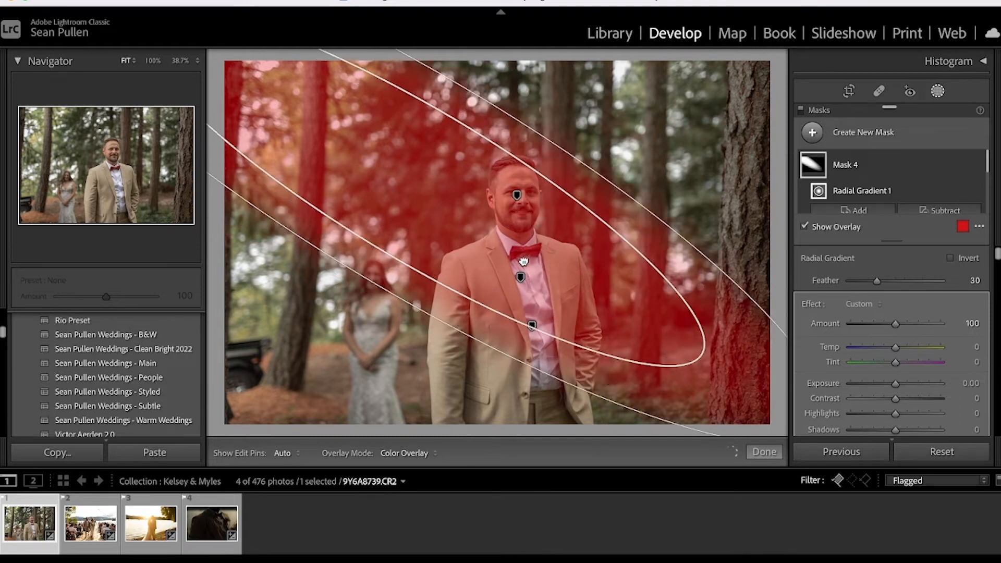
{"action": "left_click_drag", "start_coordinate": [877, 283], "coordinate": [960, 279]}
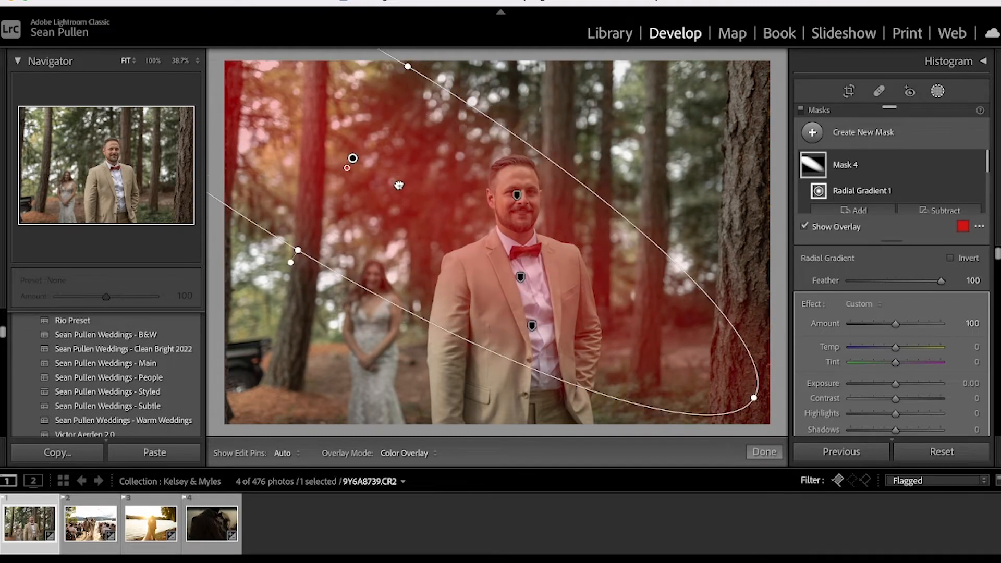
{"action": "left_click_drag", "start_coordinate": [342, 166], "coordinate": [394, 183]}
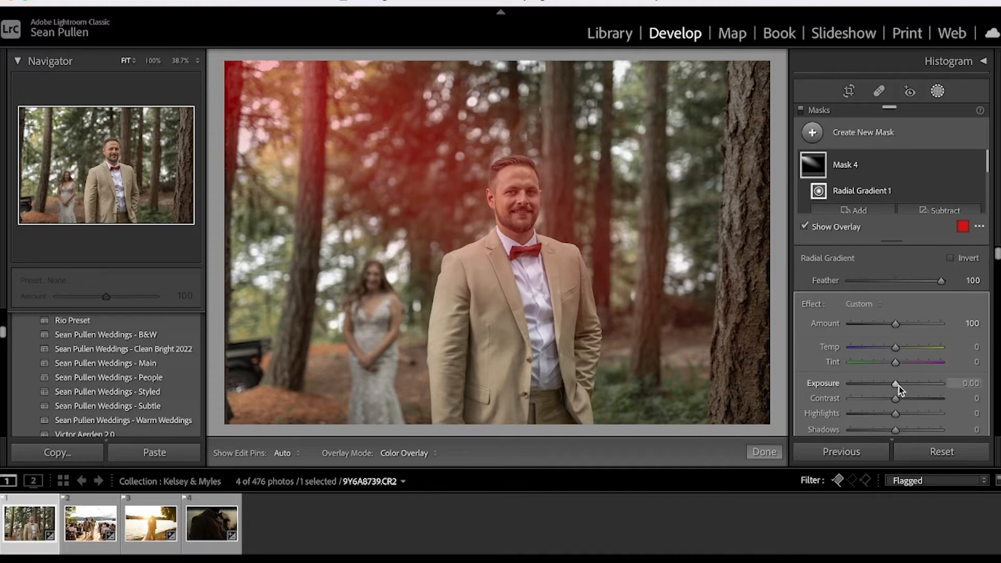
Step: Brighten the slanted gradient, warm its temperature to 11 and set its dehaze to -13
{"action": "left_click_drag", "start_coordinate": [896, 386], "coordinate": [900, 386]}
{"action": "left_click_drag", "start_coordinate": [897, 346], "coordinate": [901, 346]}
{"action": "scroll", "coordinate": [810, 318], "scroll_direction": "down", "scroll_amount": 5}
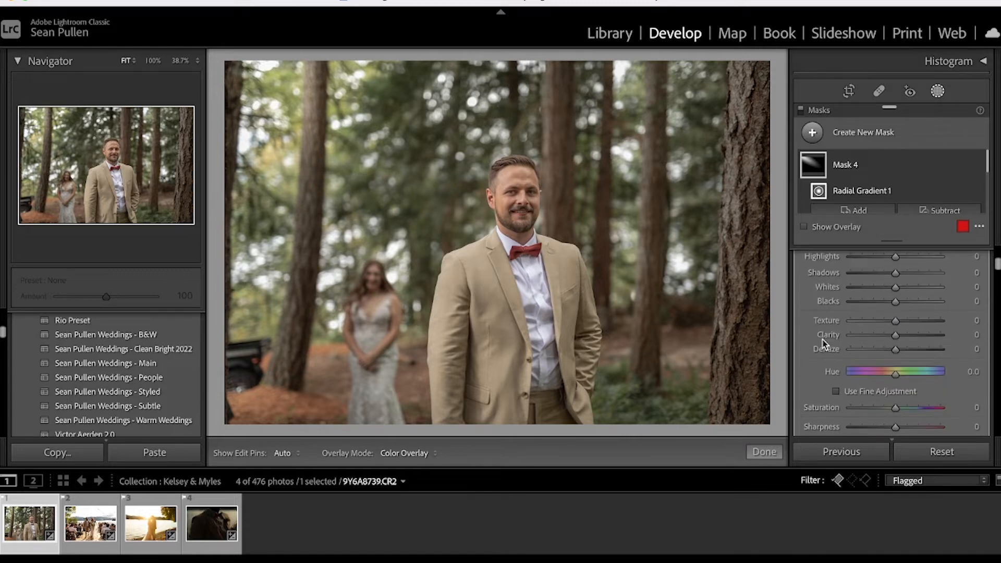
{"action": "left_click_drag", "start_coordinate": [896, 349], "coordinate": [893, 348]}
{"action": "left_click_drag", "start_coordinate": [892, 350], "coordinate": [890, 351]}
{"action": "left_click_drag", "start_coordinate": [890, 350], "coordinate": [879, 350]}
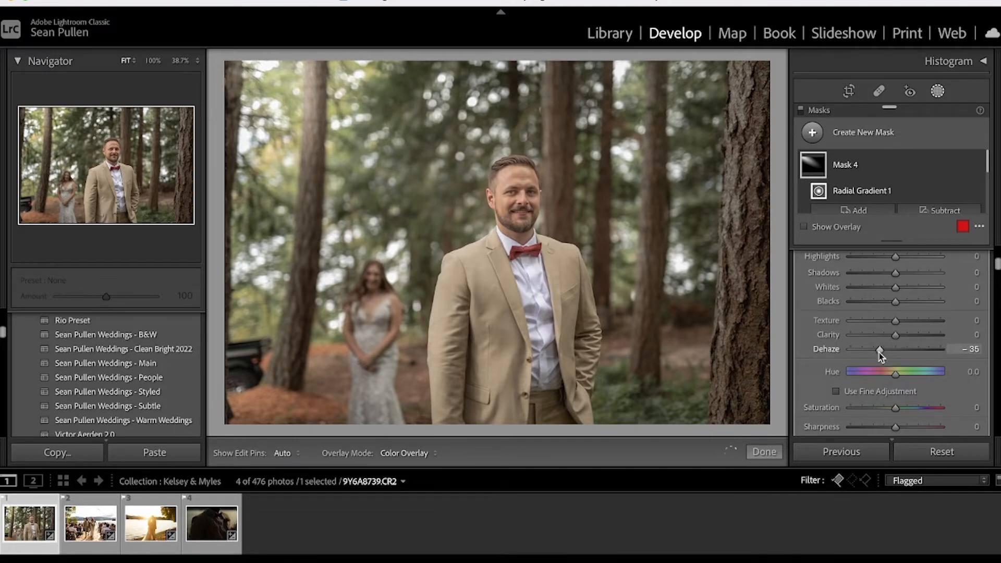
{"action": "mouse_move", "coordinate": [885, 353]}
{"action": "left_mouse_down"}
{"action": "mouse_move", "coordinate": [864, 355]}
{"action": "mouse_move", "coordinate": [890, 358]}
{"action": "left_mouse_up"}
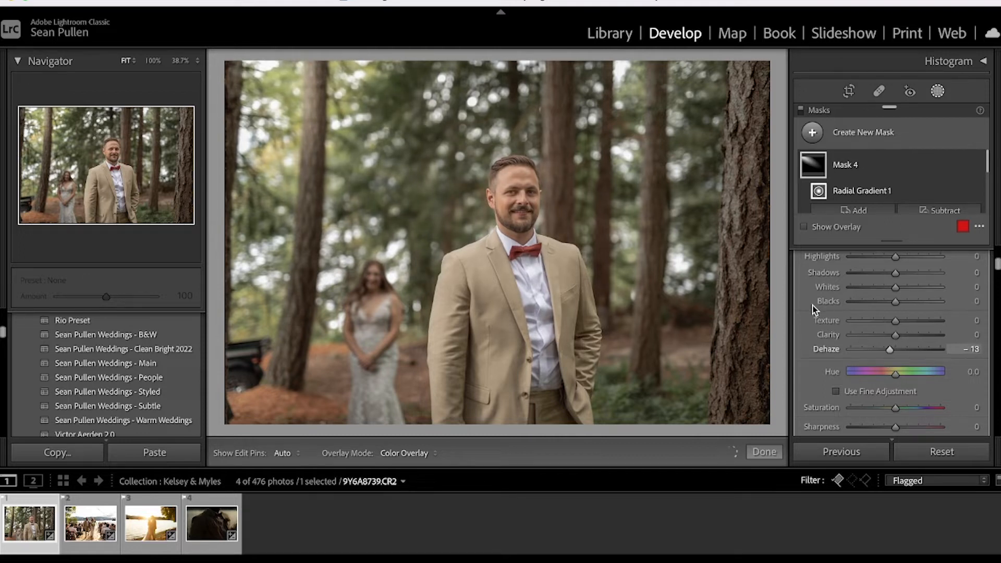
Step: Set the slanted gradient's exposure to 0.67 and temperature to 38, and extend its lower end slightly
{"action": "scroll", "coordinate": [810, 313], "scroll_direction": "up", "scroll_amount": 5}
{"action": "left_click_drag", "start_coordinate": [901, 384], "coordinate": [904, 384]}
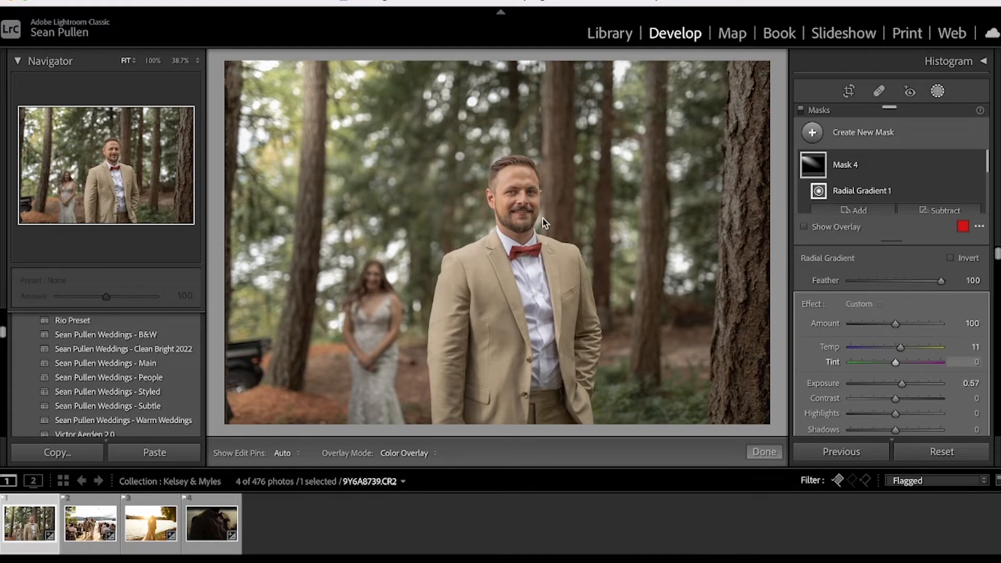
{"action": "scroll", "coordinate": [831, 366], "scroll_direction": "down", "scroll_amount": 3}
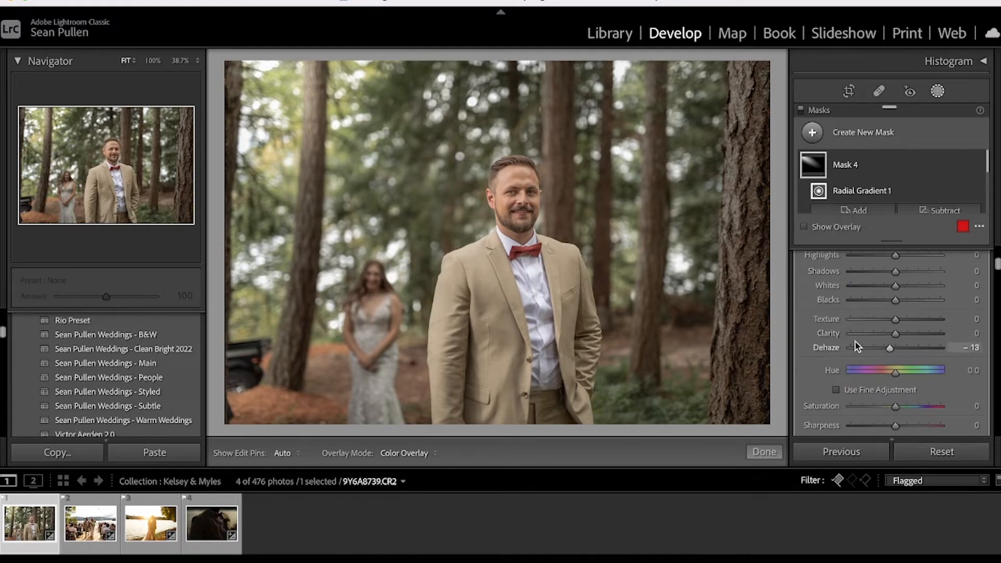
{"action": "scroll", "coordinate": [815, 313], "scroll_direction": "up", "scroll_amount": 3}
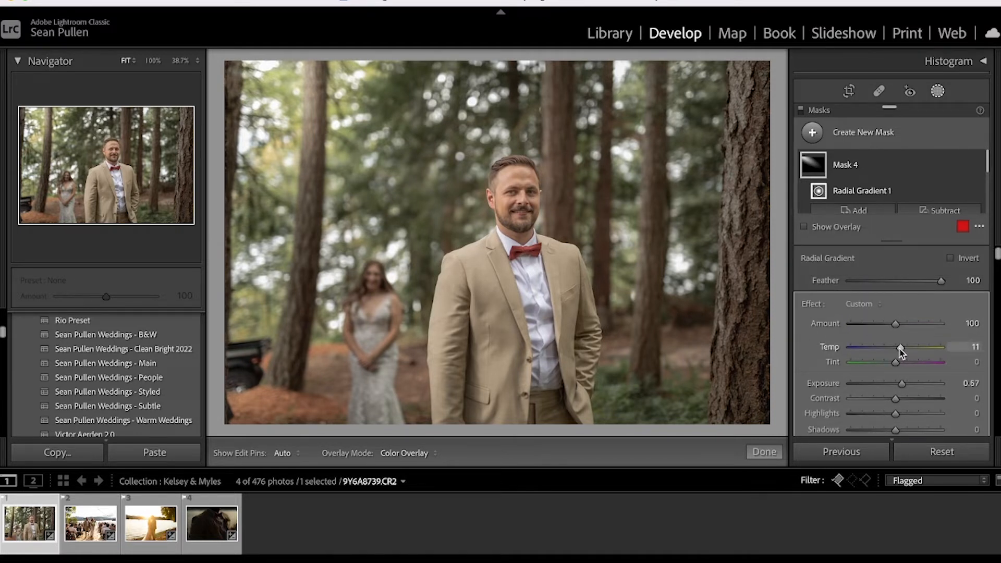
{"action": "left_click_drag", "start_coordinate": [900, 347], "coordinate": [917, 348]}
{"action": "left_click_drag", "start_coordinate": [913, 350], "coordinate": [912, 350]}
{"action": "mouse_move", "coordinate": [470, 208]}
{"action": "left_click_drag", "start_coordinate": [611, 272], "coordinate": [619, 275]}
Step: Compare the portrait with and without the slanted gradient mask
{"action": "mouse_move", "coordinate": [976, 172]}
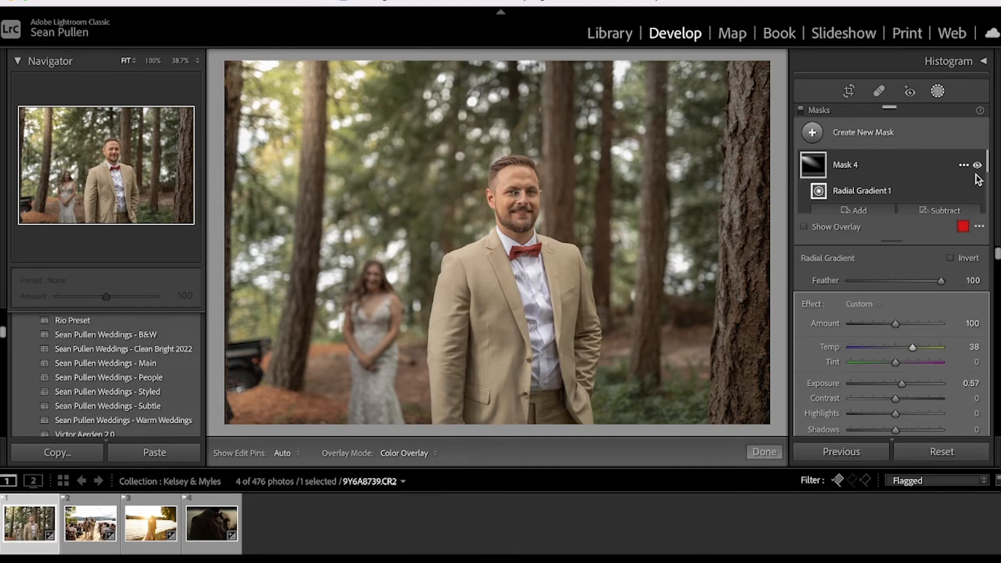
{"action": "left_click", "coordinate": [977, 165]}
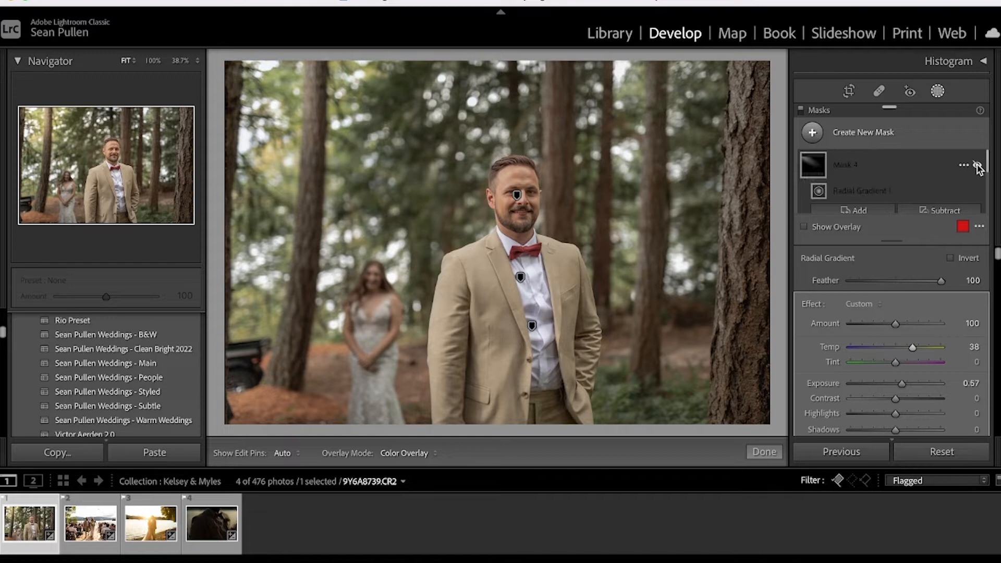
{"action": "left_click", "coordinate": [977, 166]}
{"action": "left_click", "coordinate": [977, 166]}
{"action": "left_click", "coordinate": [977, 165]}
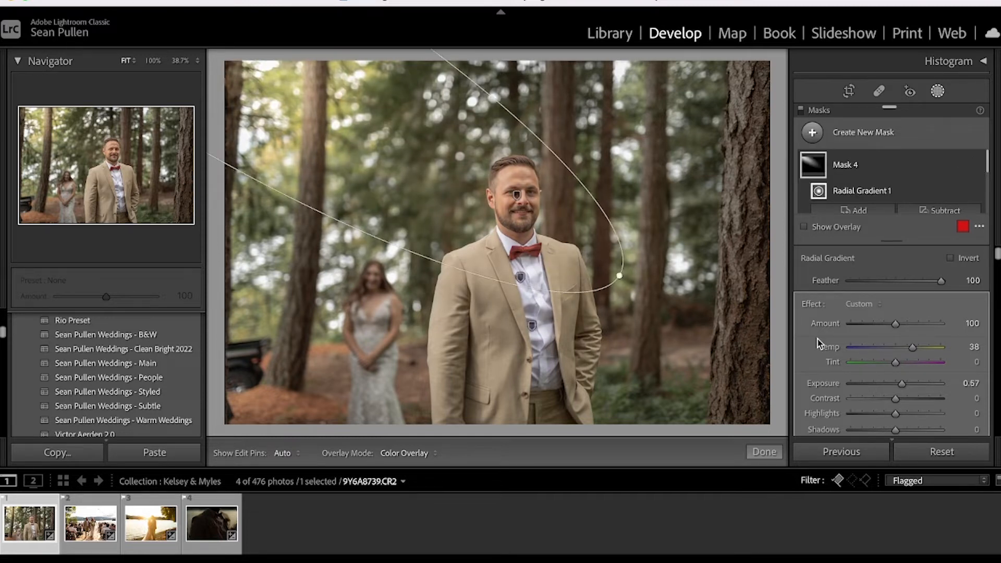
Step: Reduce the slanted gradient's exposure to 0.44 and repeatedly compare the portrait with and without the mask
{"action": "left_click_drag", "start_coordinate": [903, 386], "coordinate": [902, 386]}
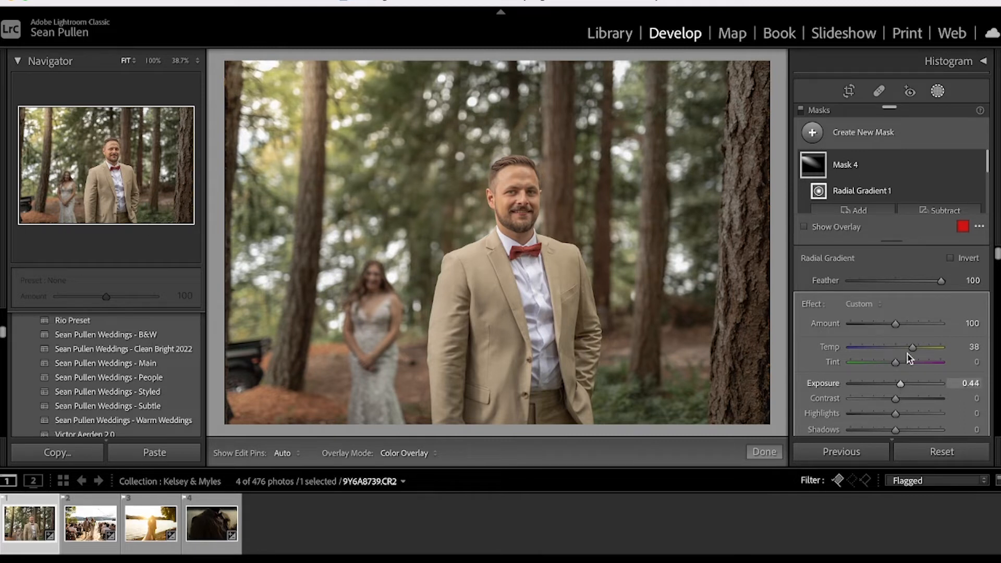
{"action": "left_click", "coordinate": [977, 166]}
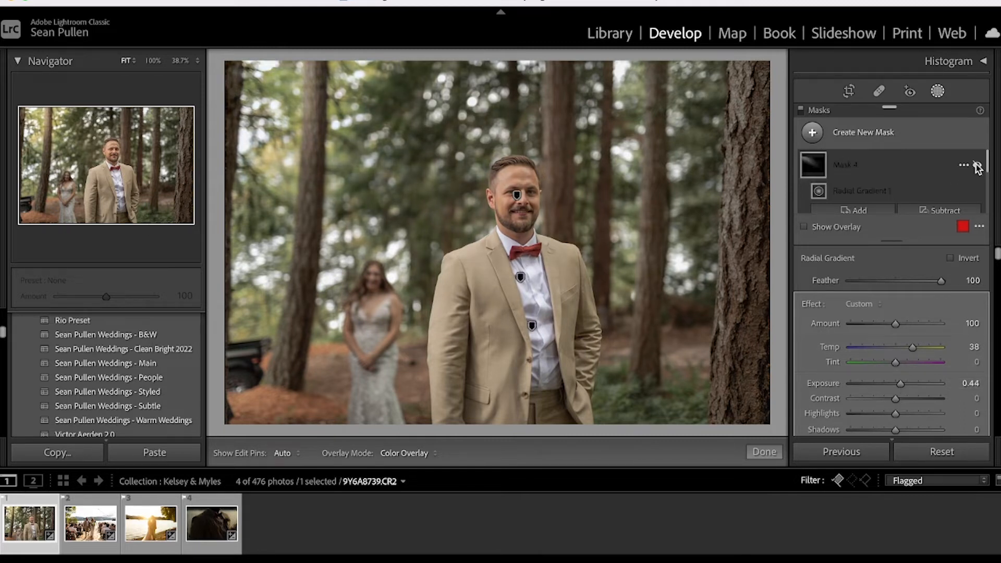
{"action": "left_click", "coordinate": [977, 166]}
{"action": "left_click", "coordinate": [977, 165]}
{"action": "left_click", "coordinate": [977, 165]}
{"action": "left_click", "coordinate": [977, 166]}
{"action": "left_click", "coordinate": [977, 166]}
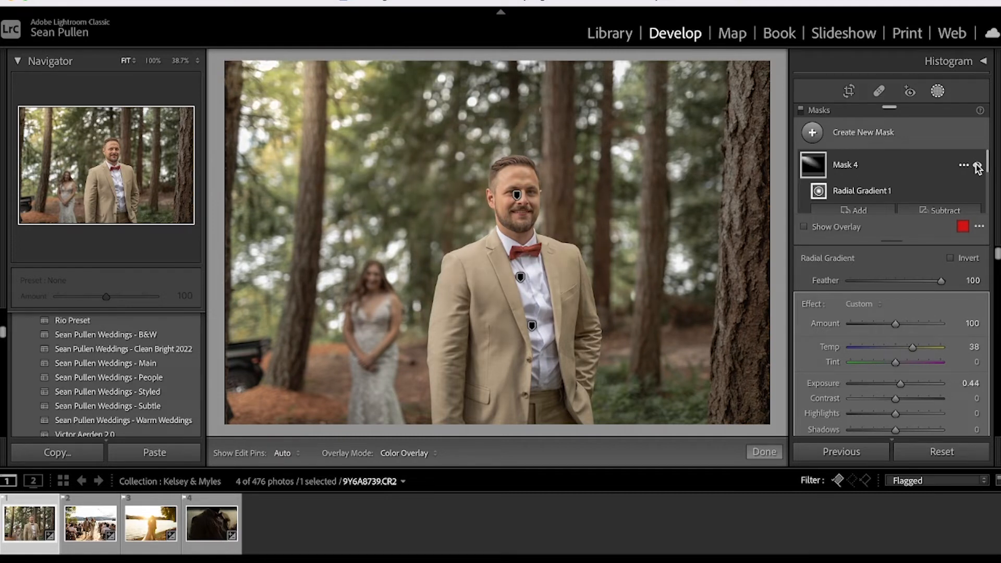
{"action": "left_click", "coordinate": [977, 166]}
{"action": "left_click", "coordinate": [977, 166]}
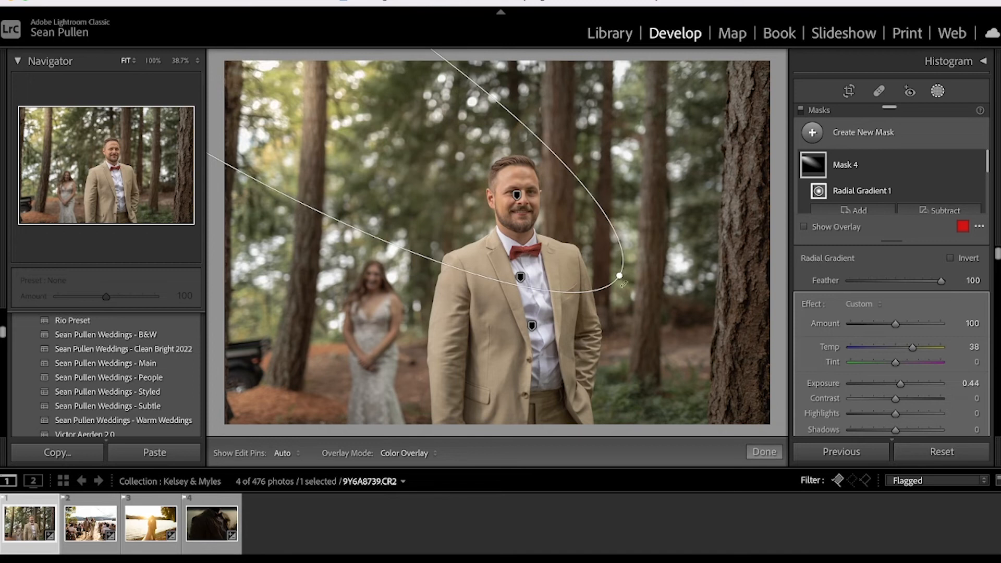
Step: Shorten the slanted gradient slightly, and set its temperature to 29 and exposure to 0.31
{"action": "left_click_drag", "start_coordinate": [622, 279], "coordinate": [595, 260]}
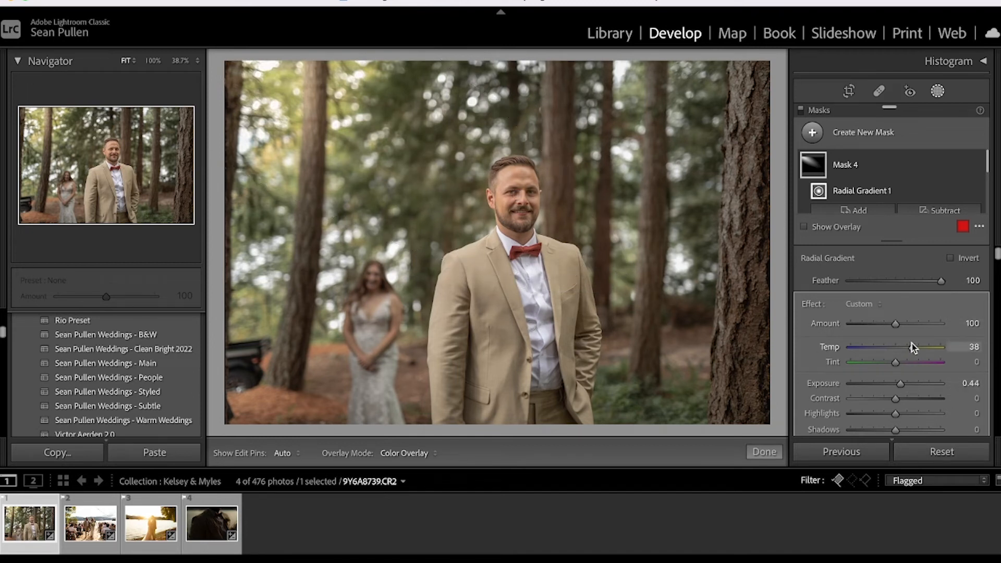
{"action": "scroll", "coordinate": [816, 353], "scroll_direction": "down", "scroll_amount": 2}
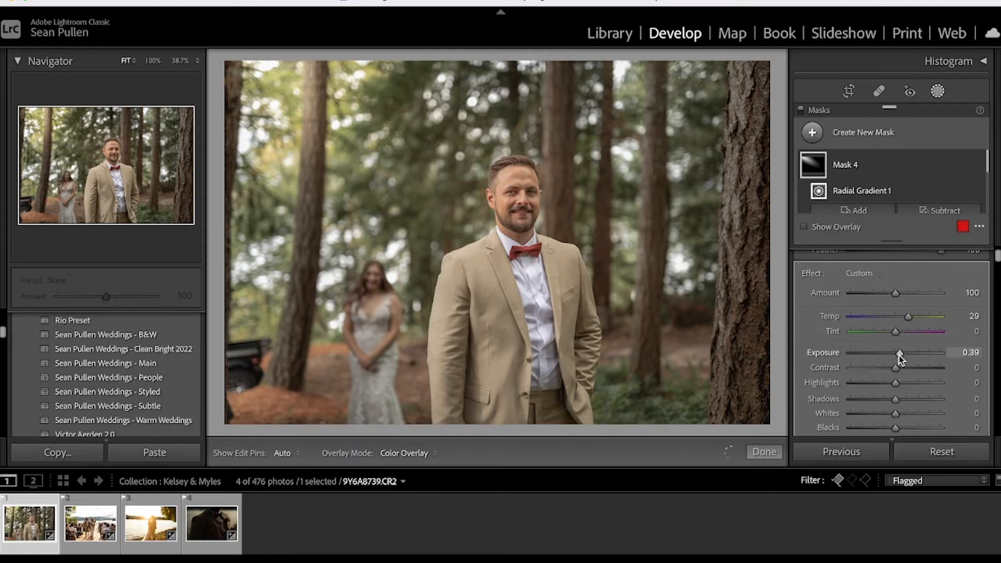
{"action": "left_click_drag", "start_coordinate": [898, 355], "coordinate": [898, 356]}
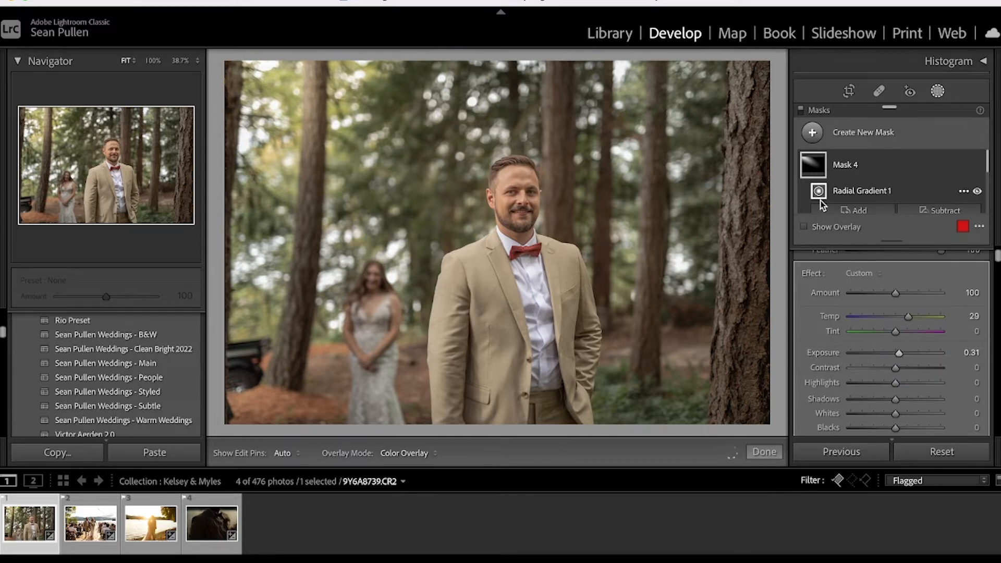
Step: Check the softened light effect by hiding and showing the fourth mask
{"action": "left_click", "coordinate": [977, 167]}
{"action": "left_click", "coordinate": [977, 166]}
{"action": "left_click", "coordinate": [977, 166]}
Step: Cool the groom's subject mask by resetting its temperature and setting it to -4
{"action": "scroll", "coordinate": [867, 172], "scroll_direction": "down", "scroll_amount": 2}
{"action": "scroll", "coordinate": [867, 181], "scroll_direction": "down", "scroll_amount": 2}
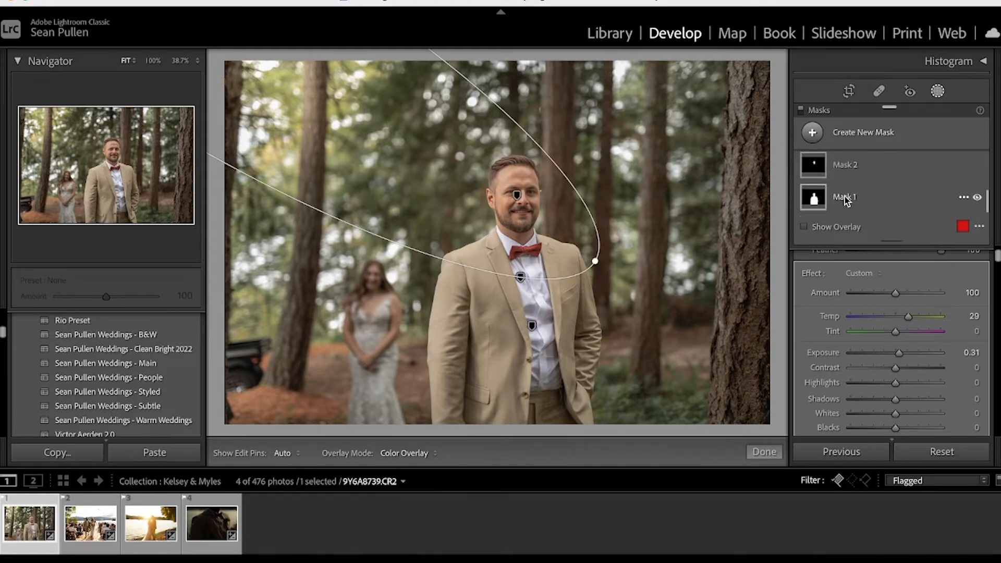
{"action": "left_click", "coordinate": [846, 198]}
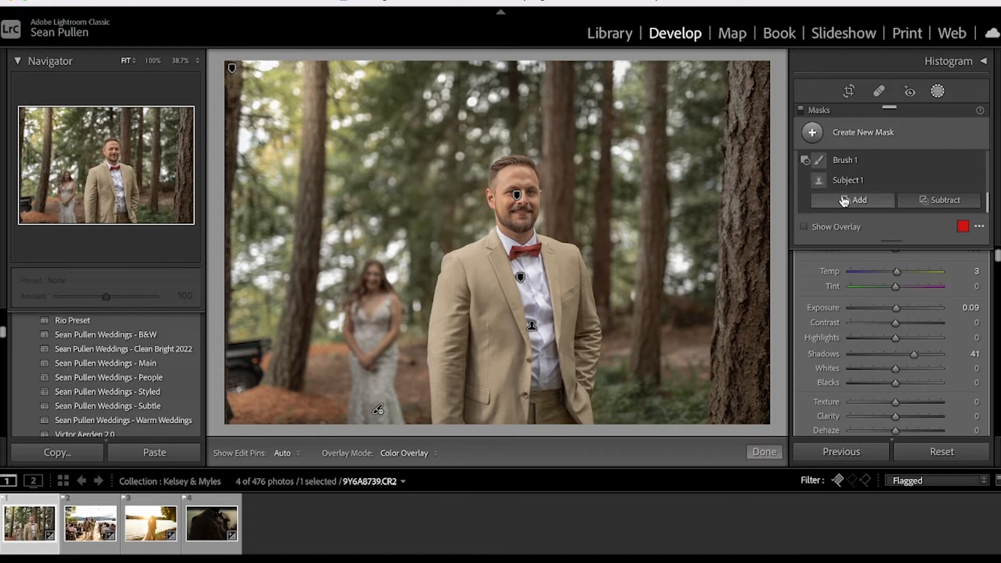
{"action": "double_click", "coordinate": [896, 272]}
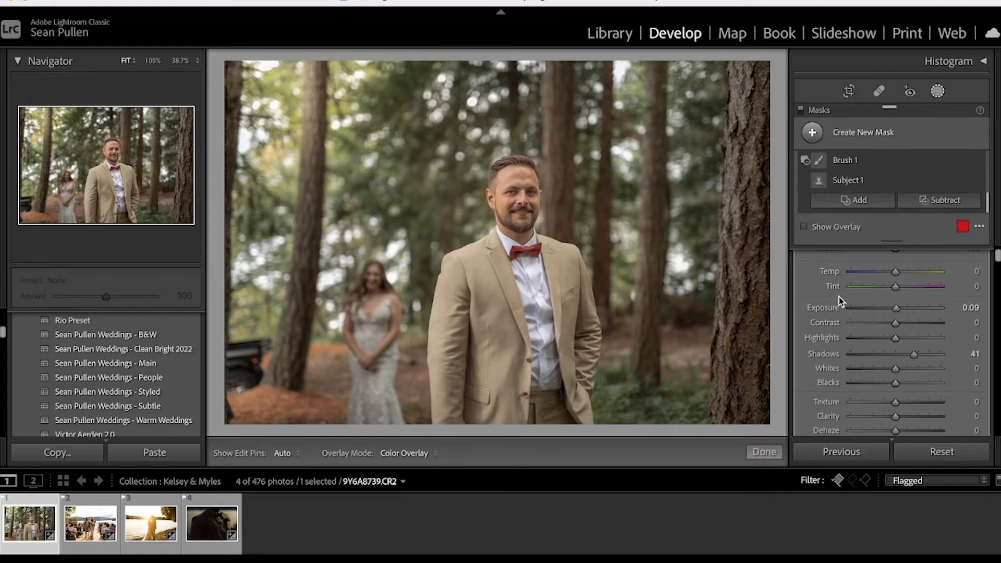
{"action": "scroll", "coordinate": [839, 296], "scroll_direction": "up", "scroll_amount": 2}
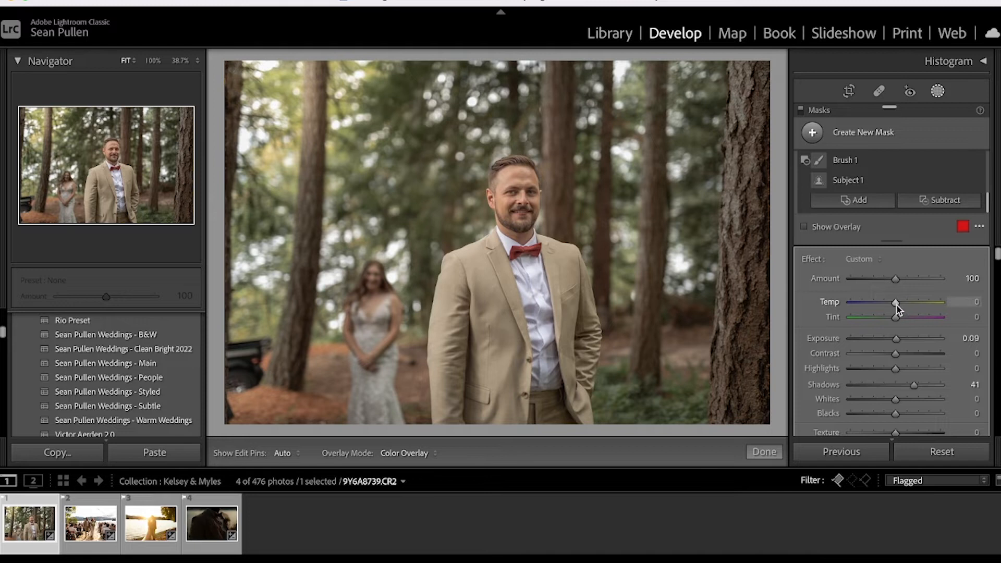
{"action": "left_click_drag", "start_coordinate": [896, 304], "coordinate": [894, 304]}
{"action": "left_click_drag", "start_coordinate": [894, 304], "coordinate": [895, 305]}
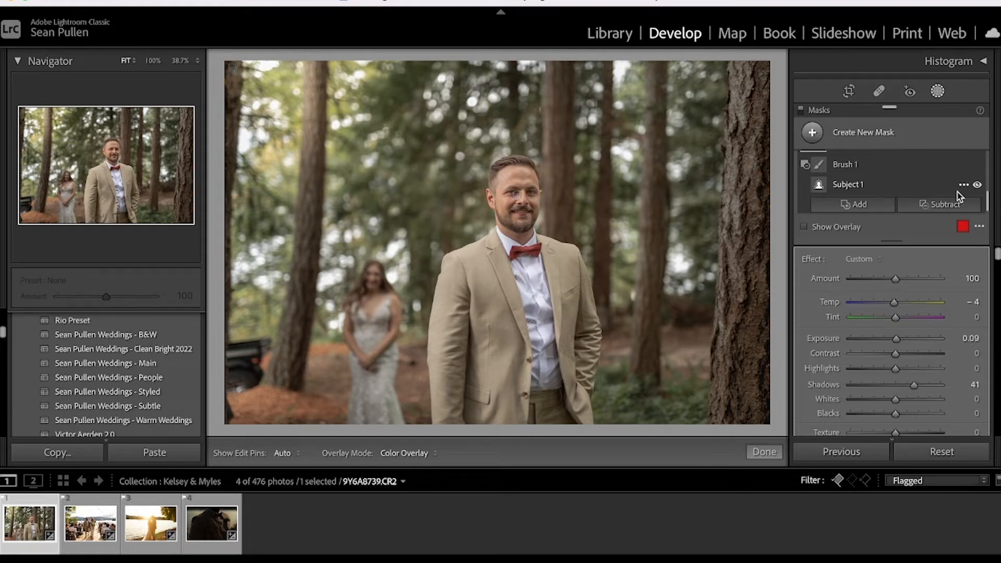
Step: Compare the groom with and without his subject mask, and reduce the mask's shadows to 13
{"action": "scroll", "coordinate": [953, 192], "scroll_direction": "up", "scroll_amount": 1}
{"action": "left_click", "coordinate": [978, 154]}
{"action": "left_click", "coordinate": [977, 155]}
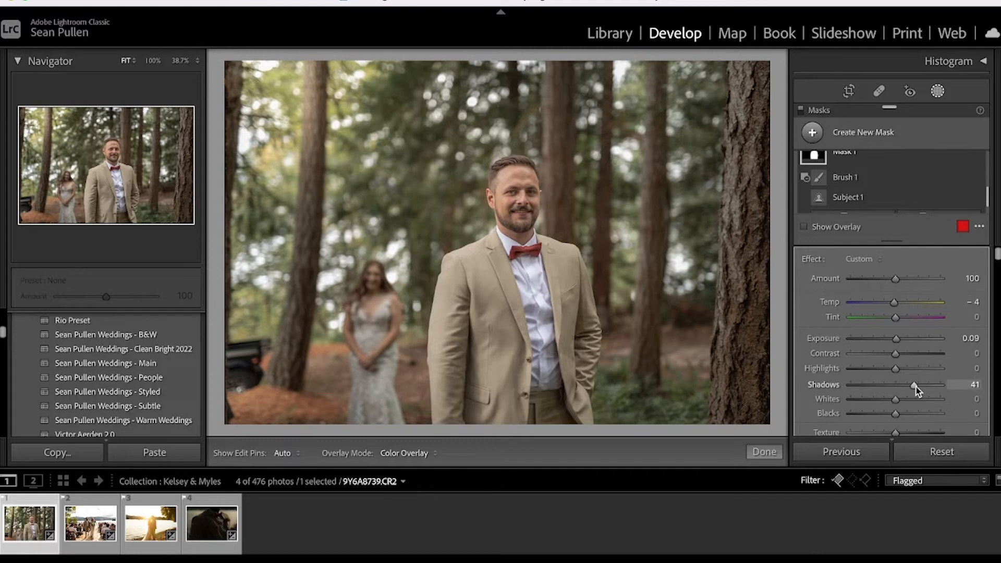
{"action": "left_click_drag", "start_coordinate": [912, 387], "coordinate": [910, 389]}
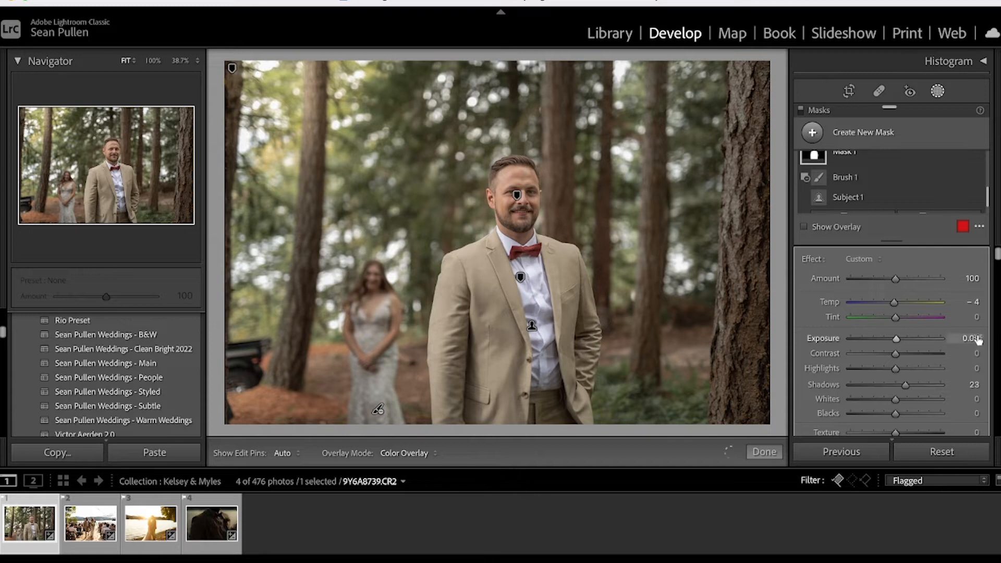
{"action": "left_click_drag", "start_coordinate": [906, 386], "coordinate": [900, 389]}
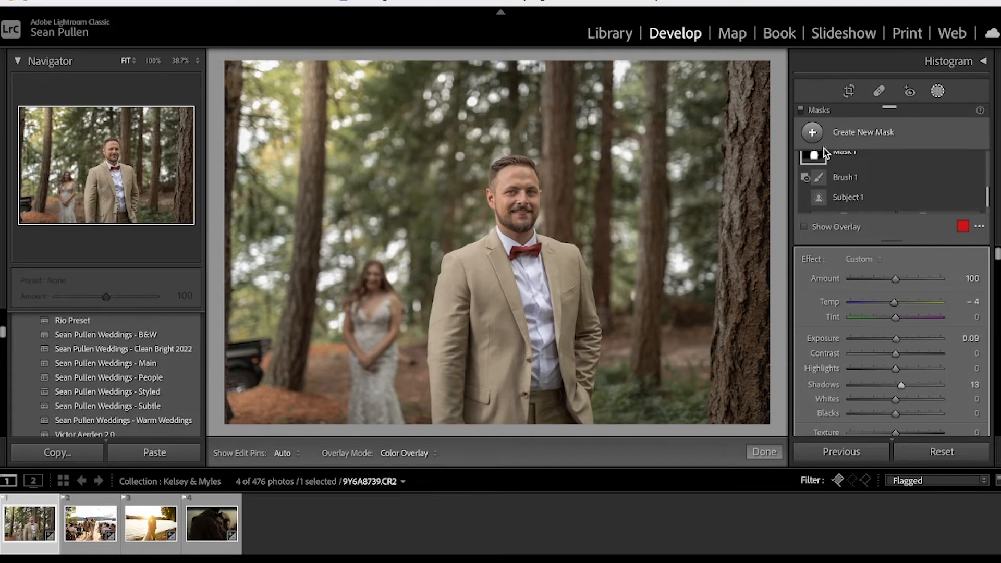
Step: Reselect the fourth mask, review its settings, and compare the portrait with and without it
{"action": "left_click", "coordinate": [844, 158]}
{"action": "left_click", "coordinate": [850, 202]}
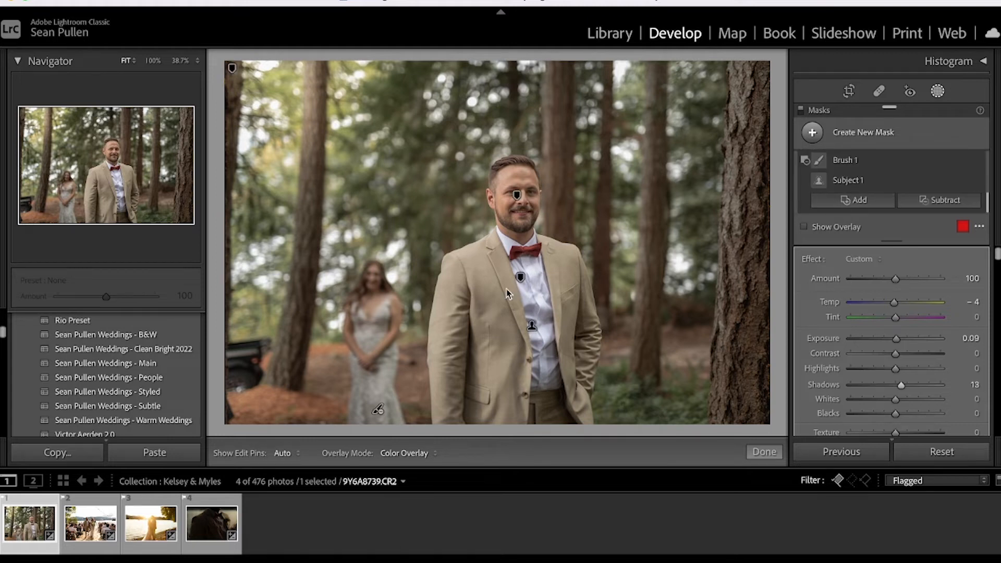
{"action": "scroll", "coordinate": [850, 185], "scroll_direction": "up", "scroll_amount": 3}
{"action": "left_click", "coordinate": [834, 167]}
{"action": "left_click", "coordinate": [839, 167]}
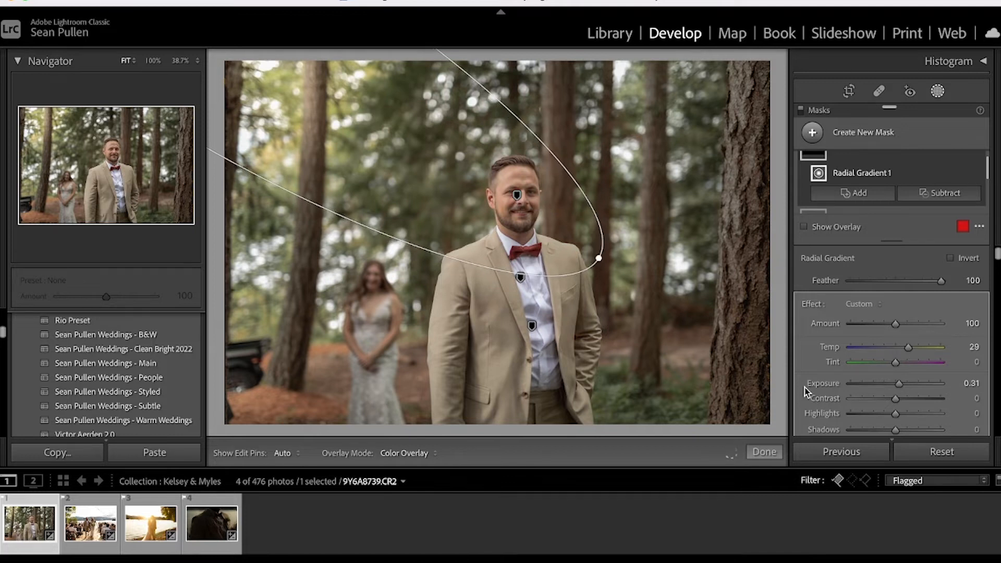
{"action": "scroll", "coordinate": [806, 385], "scroll_direction": "down", "scroll_amount": 2}
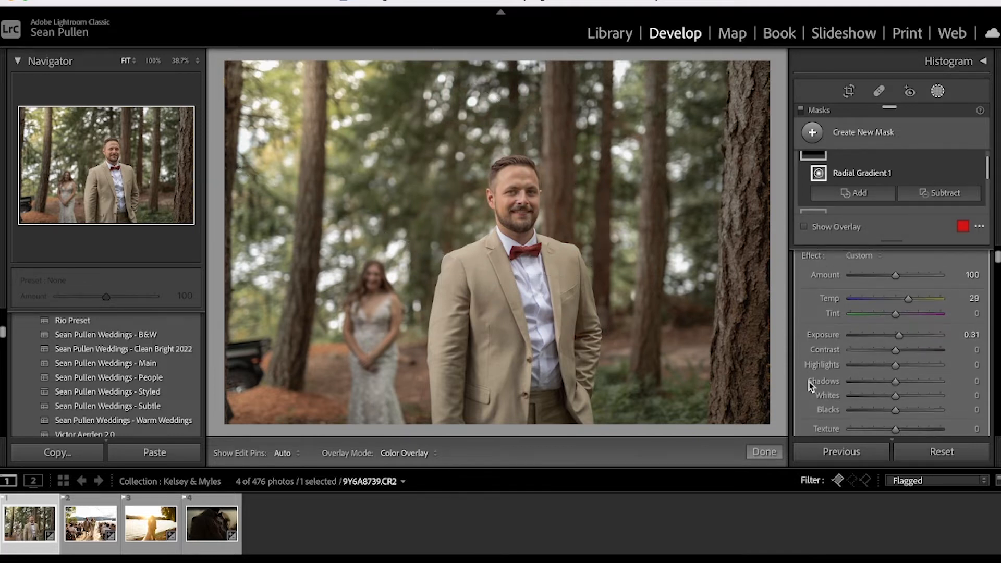
{"action": "scroll", "coordinate": [813, 364], "scroll_direction": "up", "scroll_amount": 2}
{"action": "scroll", "coordinate": [860, 188], "scroll_direction": "up", "scroll_amount": 1}
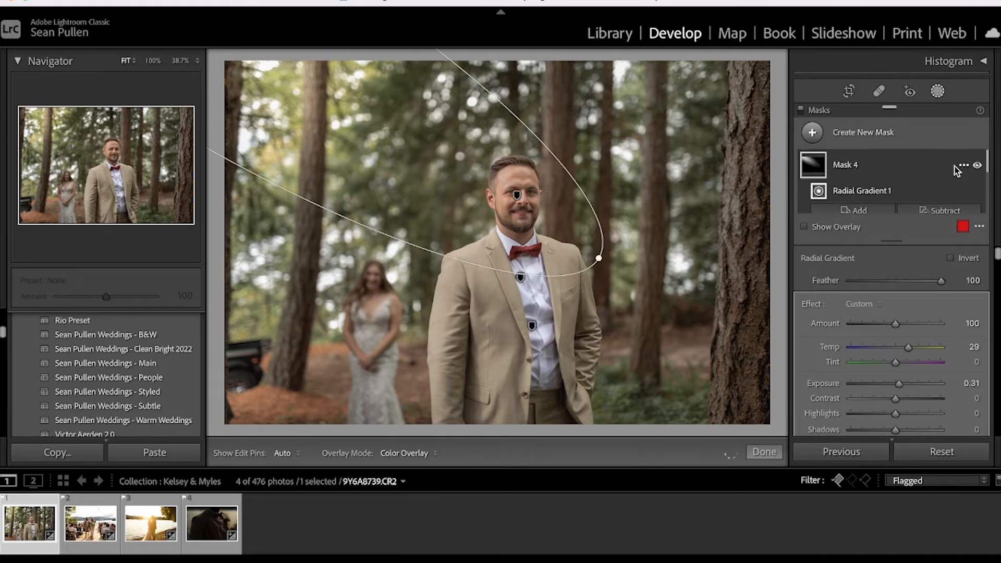
{"action": "left_click", "coordinate": [978, 167]}
{"action": "left_click", "coordinate": [979, 166]}
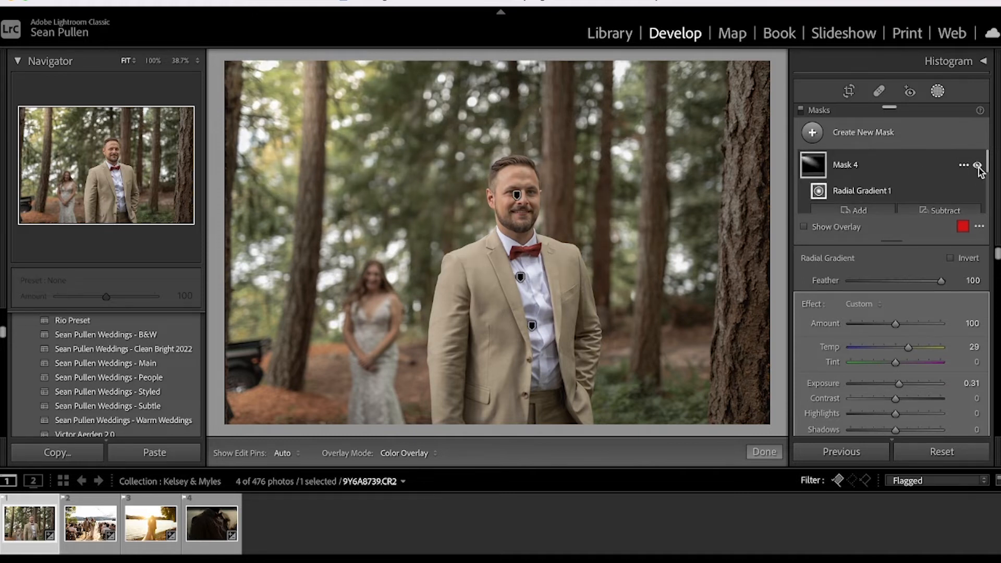
Step: Toggle the fourth mask's visibility repeatedly to judge its warm light effect on the portrait
{"action": "left_click", "coordinate": [978, 167]}
{"action": "left_click", "coordinate": [978, 167]}
{"action": "left_click", "coordinate": [978, 167]}
{"action": "left_click", "coordinate": [978, 167]}
Step: Add a new radial gradient mask over the photo's upper-left corner and adjust its placement around the sunlit trees
{"action": "left_click", "coordinate": [937, 92]}
{"action": "left_click", "coordinate": [937, 92]}
{"action": "left_click", "coordinate": [812, 134]}
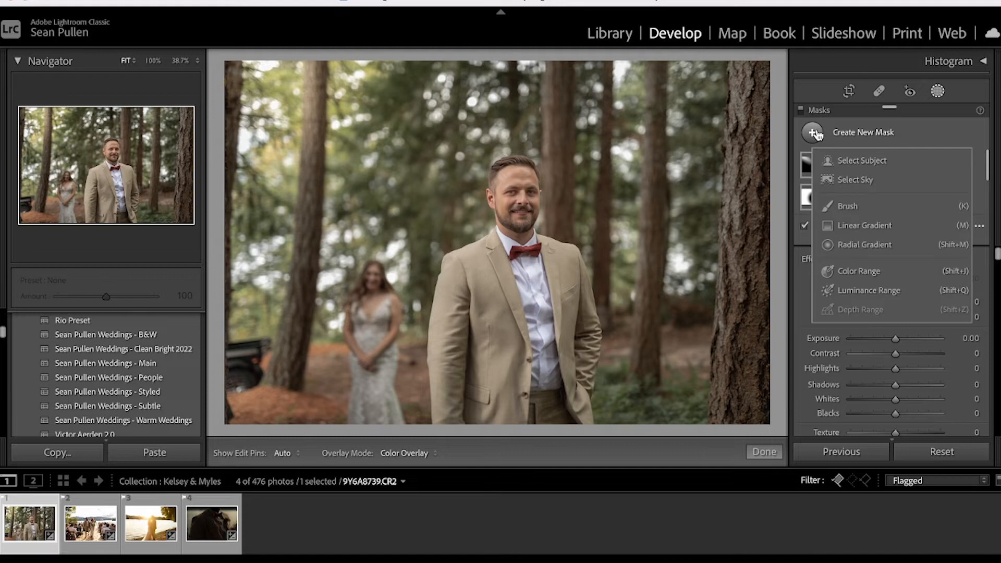
{"action": "left_click", "coordinate": [861, 246]}
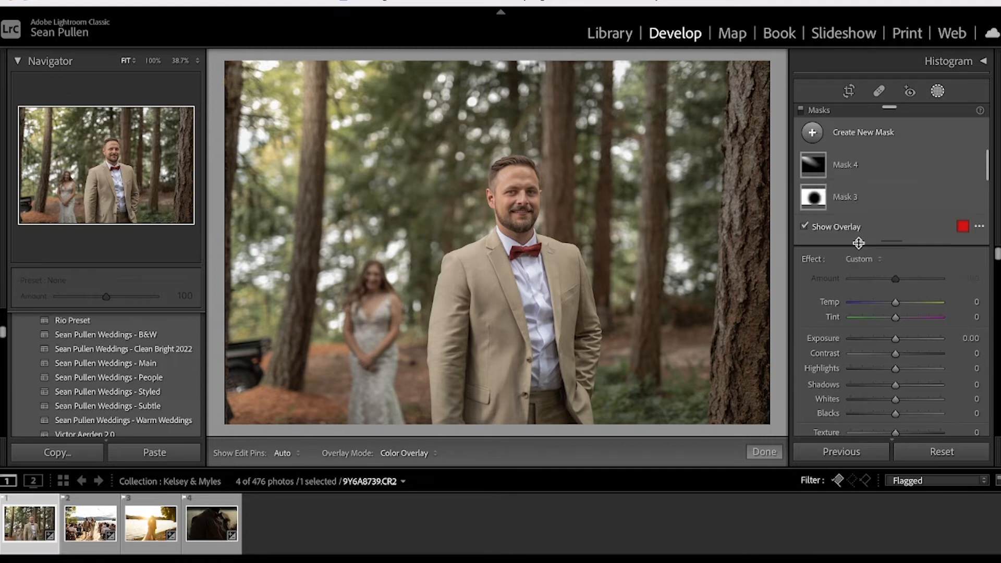
{"action": "left_click_drag", "start_coordinate": [236, 92], "coordinate": [435, 265]}
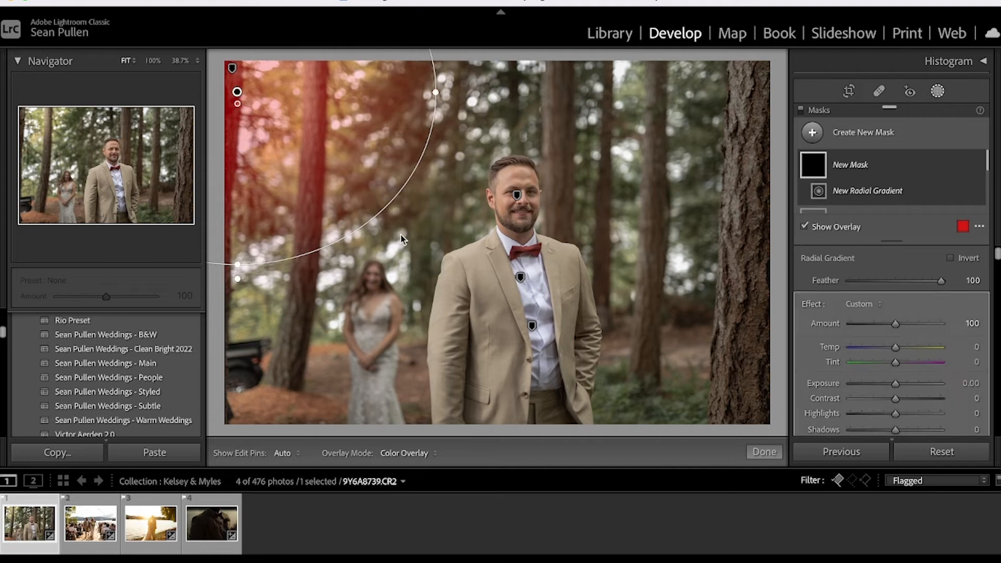
{"action": "left_click_drag", "start_coordinate": [324, 176], "coordinate": [280, 182]}
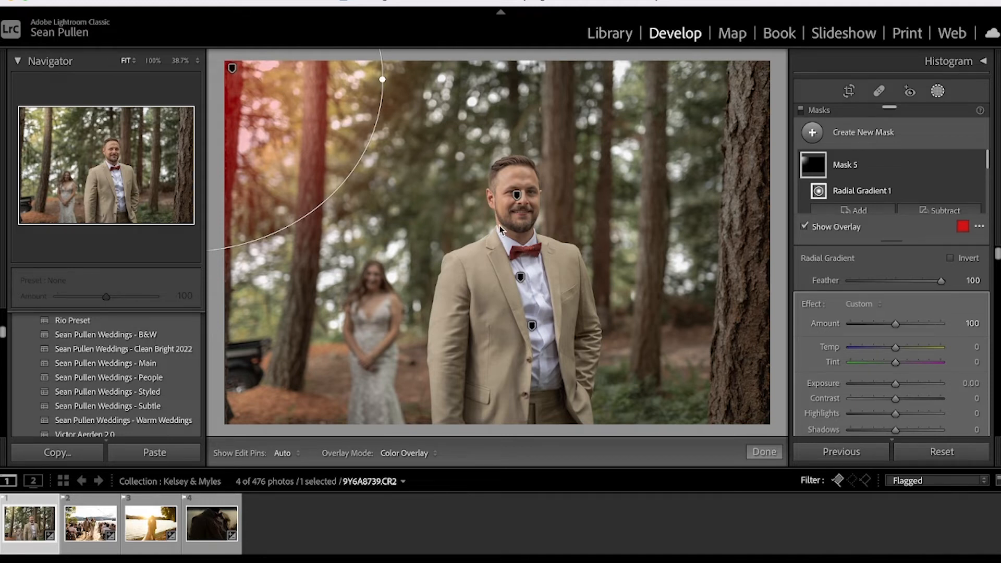
{"action": "left_click_drag", "start_coordinate": [279, 182], "coordinate": [294, 173]}
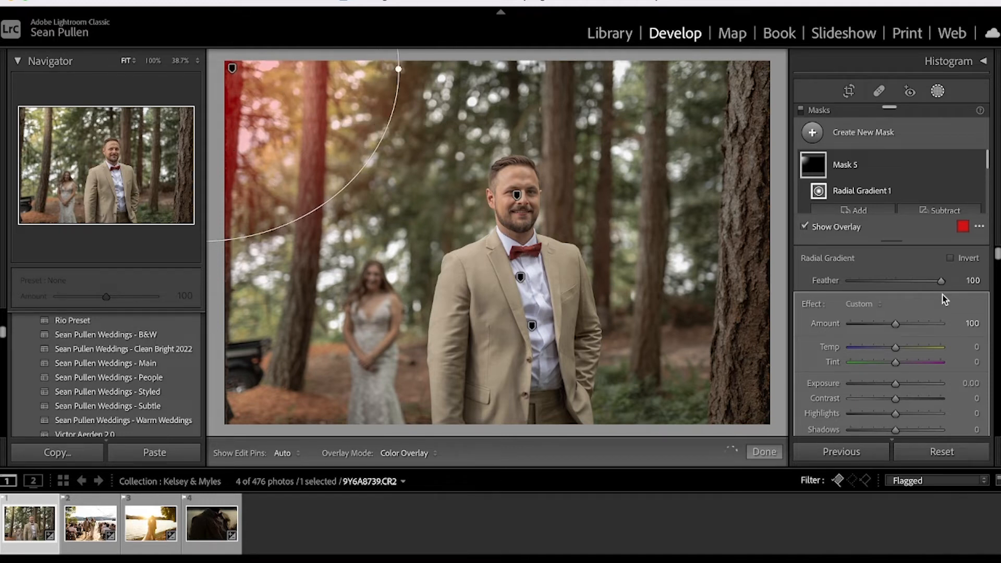
Step: Set the new corner mask's exposure to 0.23, temperature to 39 and dehaze to -6
{"action": "left_click_drag", "start_coordinate": [898, 386], "coordinate": [901, 385]}
{"action": "left_click_drag", "start_coordinate": [898, 346], "coordinate": [915, 346]}
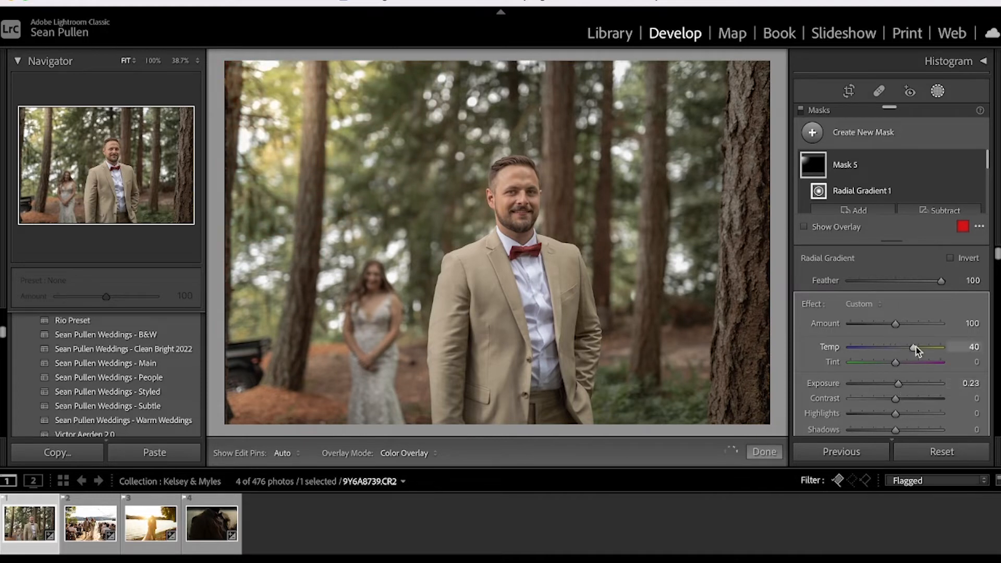
{"action": "scroll", "coordinate": [854, 375], "scroll_direction": "down", "scroll_amount": 4}
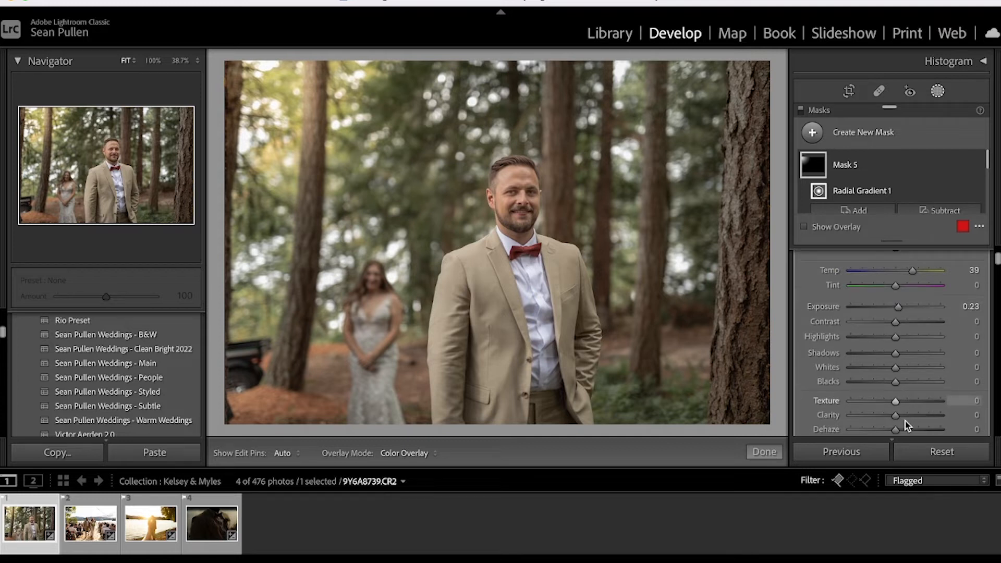
{"action": "left_click_drag", "start_coordinate": [895, 433], "coordinate": [893, 433]}
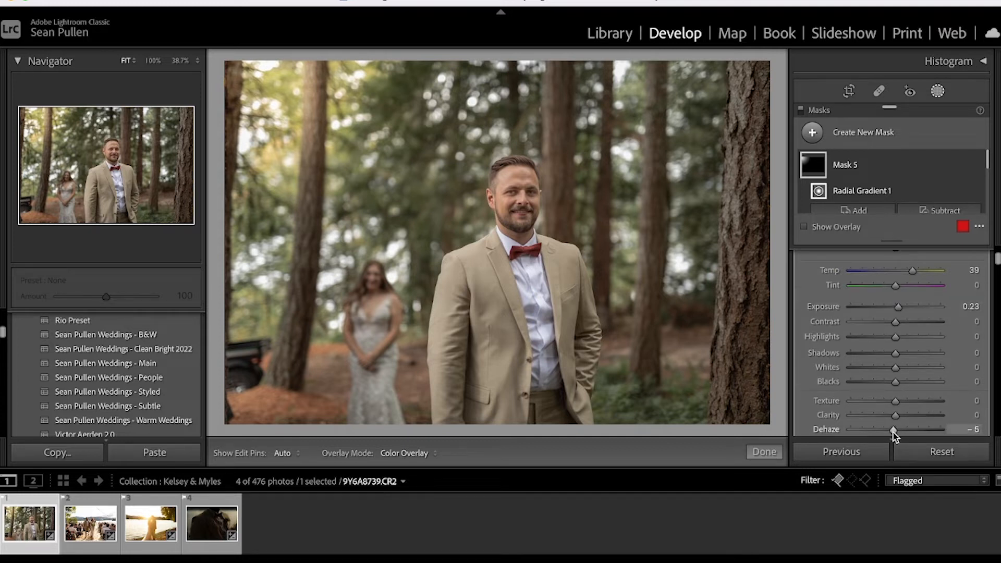
{"action": "left_click_drag", "start_coordinate": [892, 434], "coordinate": [892, 433]}
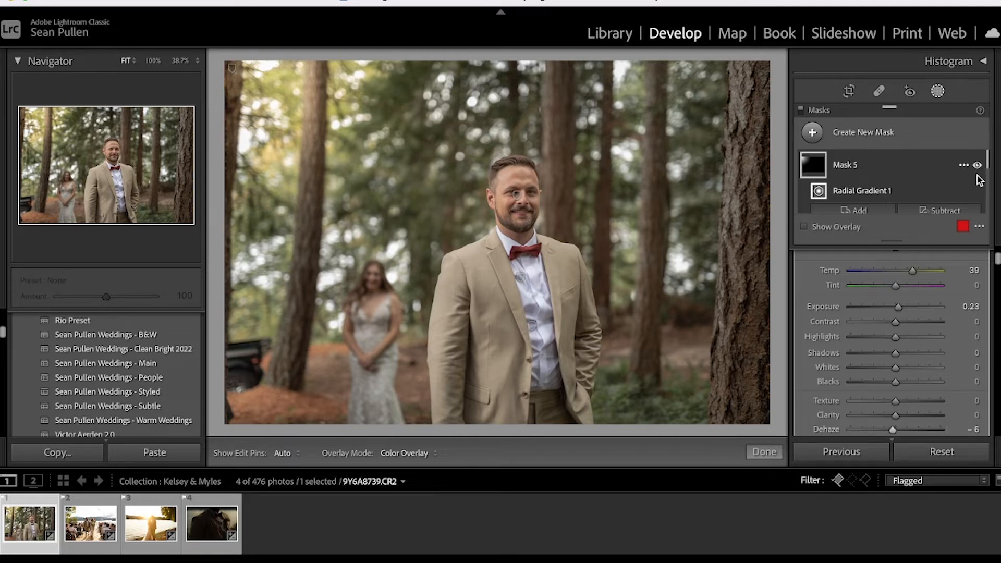
Step: Compare the portrait with and without the fifth mask's corner glow
{"action": "left_click", "coordinate": [977, 166]}
{"action": "left_click", "coordinate": [977, 166]}
{"action": "left_click", "coordinate": [977, 166]}
{"action": "left_click", "coordinate": [977, 166]}
{"action": "left_click", "coordinate": [977, 165]}
{"action": "left_click", "coordinate": [978, 166]}
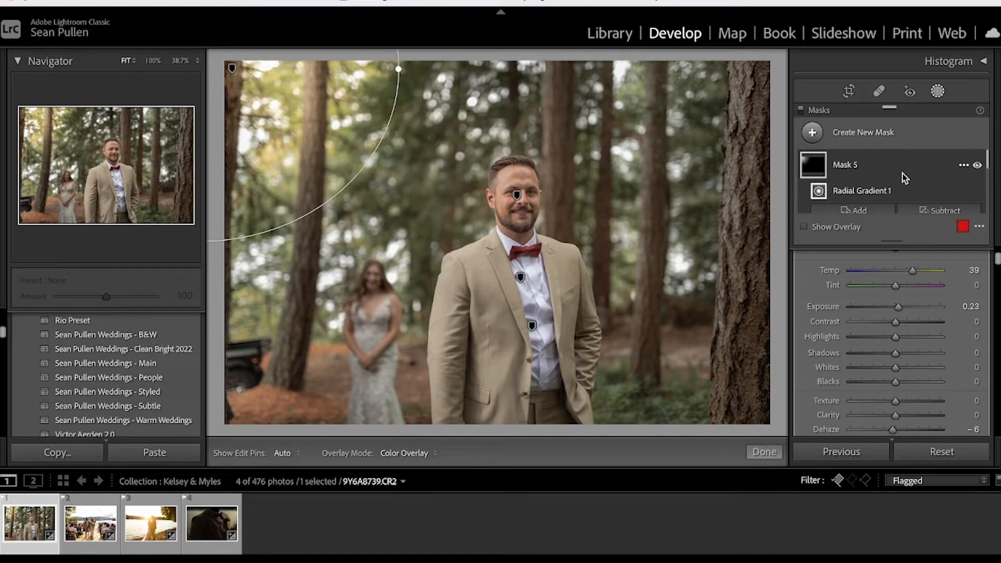
Step: Reselect the third mask that darkens the surroundings and set its exposure to -0.70
{"action": "scroll", "coordinate": [900, 173], "scroll_direction": "down", "scroll_amount": 3}
{"action": "scroll", "coordinate": [864, 180], "scroll_direction": "down", "scroll_amount": 2}
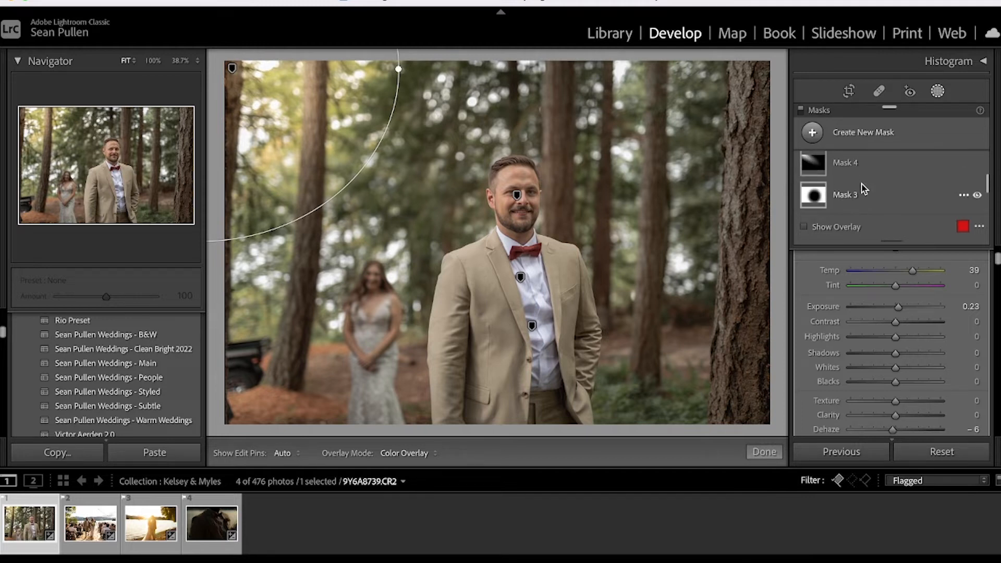
{"action": "left_click", "coordinate": [842, 182]}
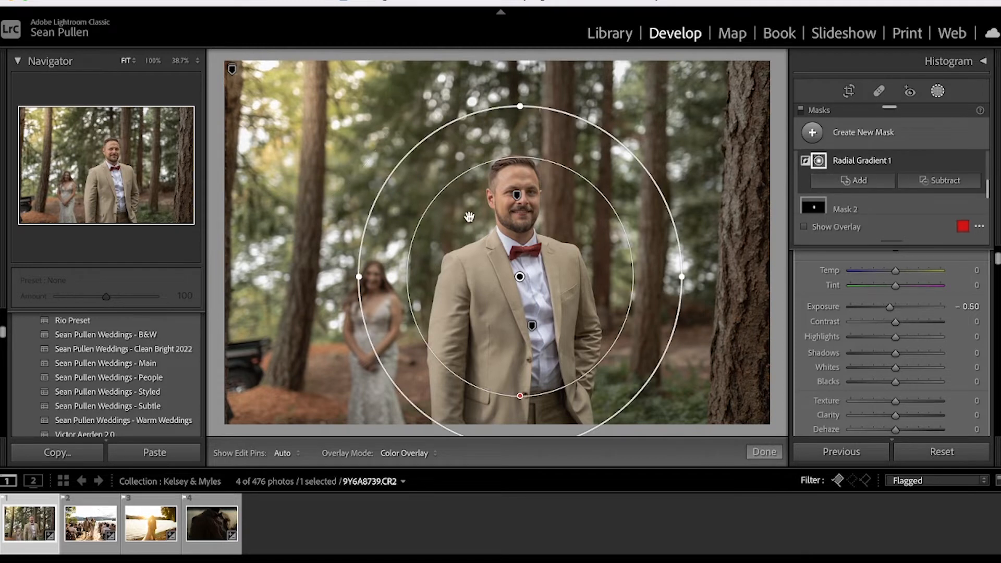
{"action": "scroll", "coordinate": [820, 207], "scroll_direction": "up", "scroll_amount": 2}
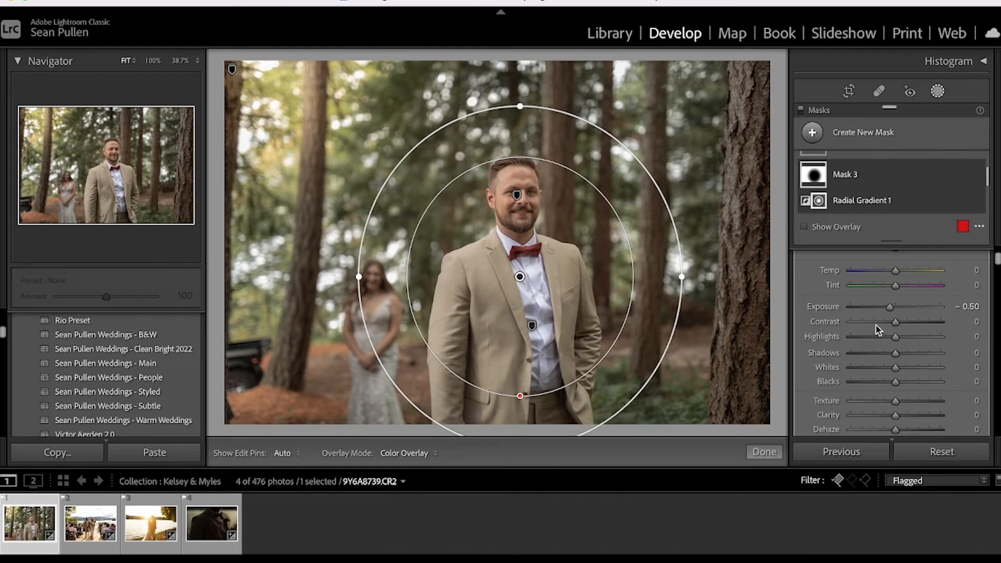
{"action": "scroll", "coordinate": [892, 310], "scroll_direction": "down", "scroll_amount": 1}
{"action": "scroll", "coordinate": [892, 309], "scroll_direction": "up", "scroll_amount": 1}
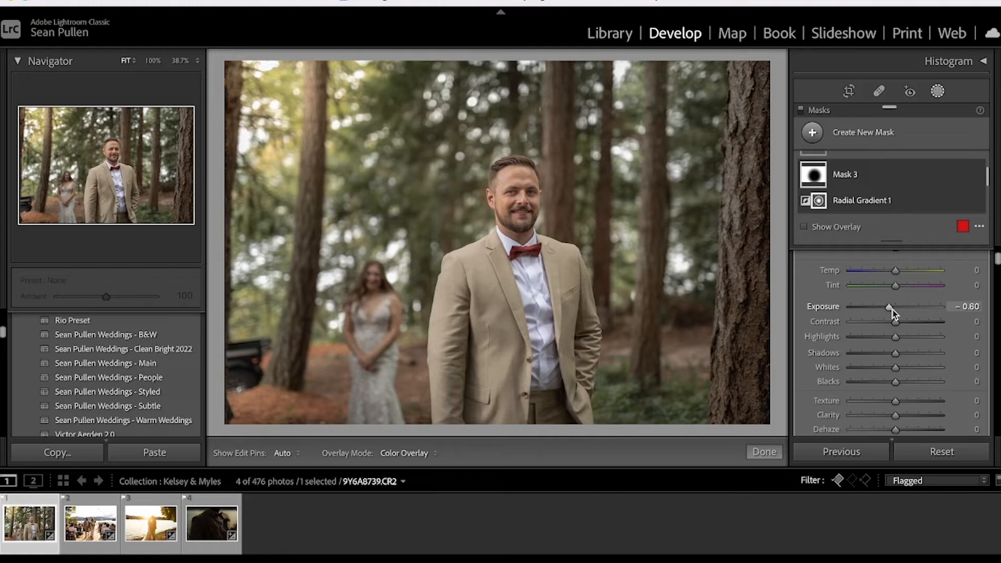
{"action": "scroll", "coordinate": [892, 309], "scroll_direction": "down", "scroll_amount": 1}
{"action": "left_click", "coordinate": [884, 200]}
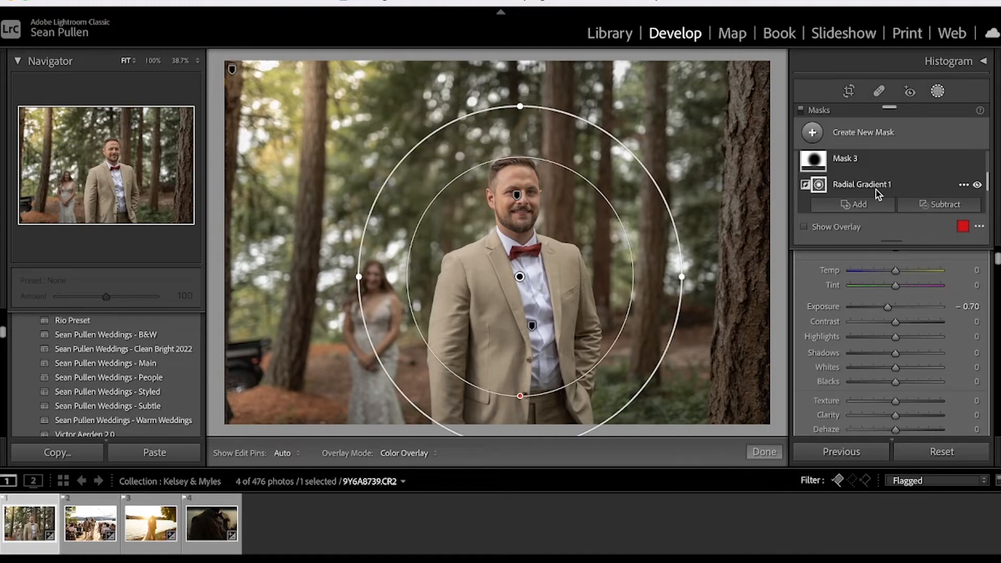
Step: Set the groom's subject mask to exposure -0.01 and shadows 11, and close masking
{"action": "left_click", "coordinate": [814, 198]}
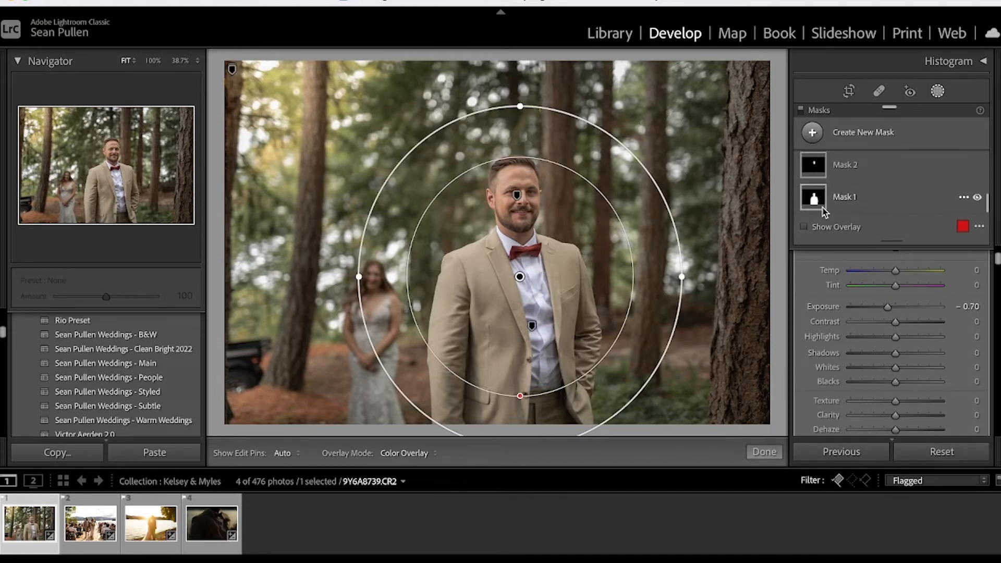
{"action": "scroll", "coordinate": [902, 311], "scroll_direction": "up", "scroll_amount": 2}
{"action": "scroll", "coordinate": [902, 264], "scroll_direction": "down", "scroll_amount": 1}
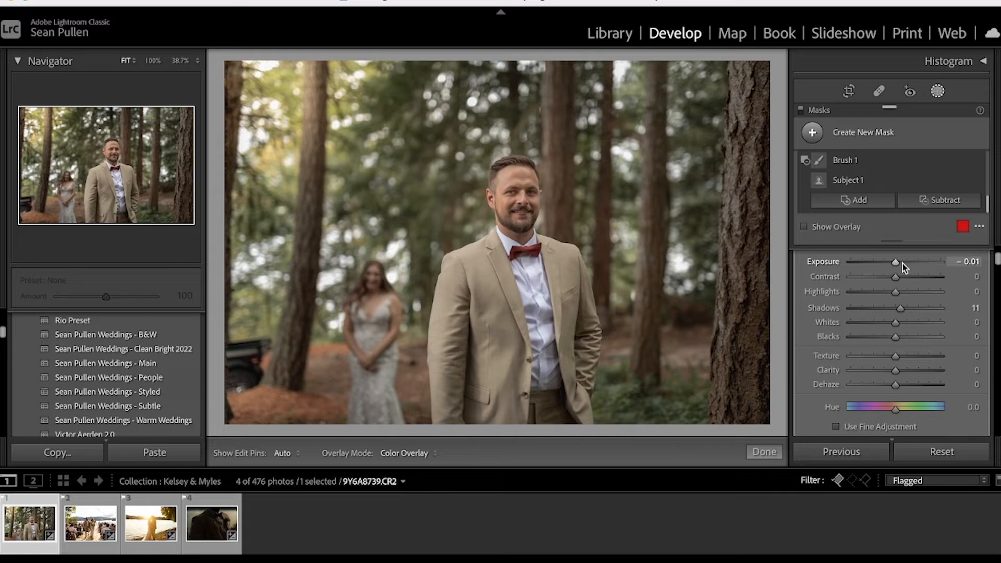
{"action": "left_click", "coordinate": [766, 453]}
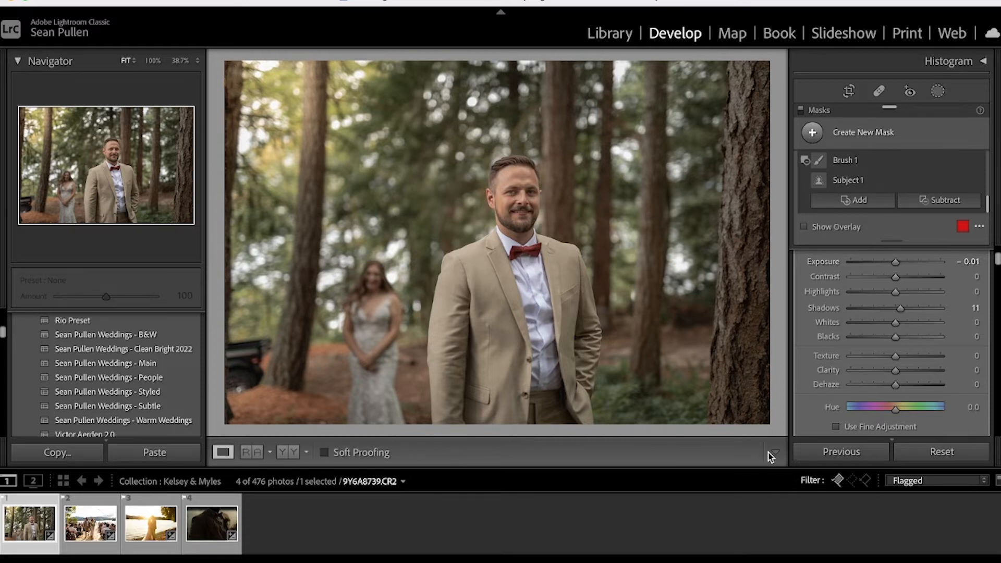
Step: Set the photo's green saturation to -65 and yellow saturation to -26, and reduce the yellow slightly further
{"action": "left_click_drag", "start_coordinate": [997, 132], "coordinate": [998, 129]}
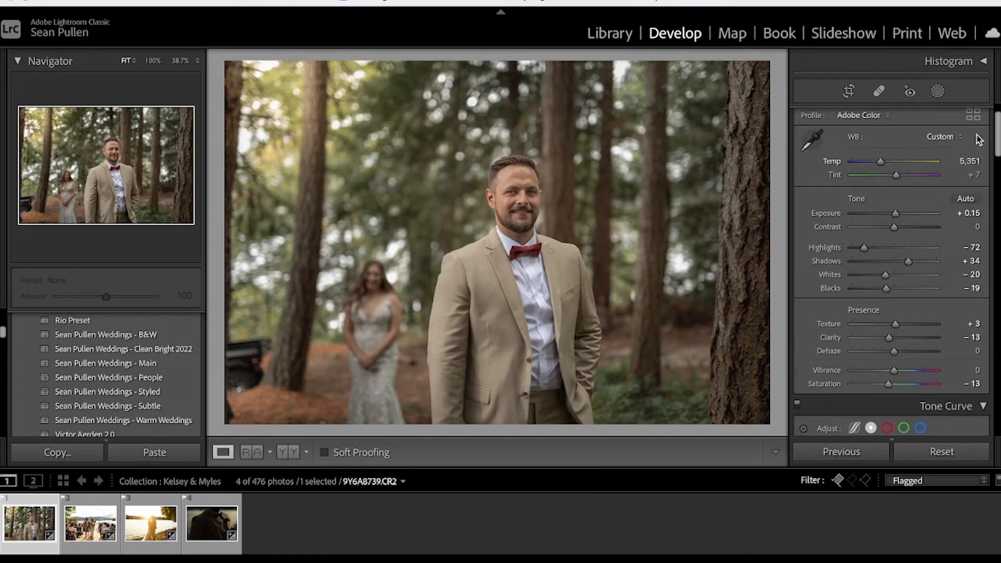
{"action": "left_click_drag", "start_coordinate": [996, 133], "coordinate": [995, 214]}
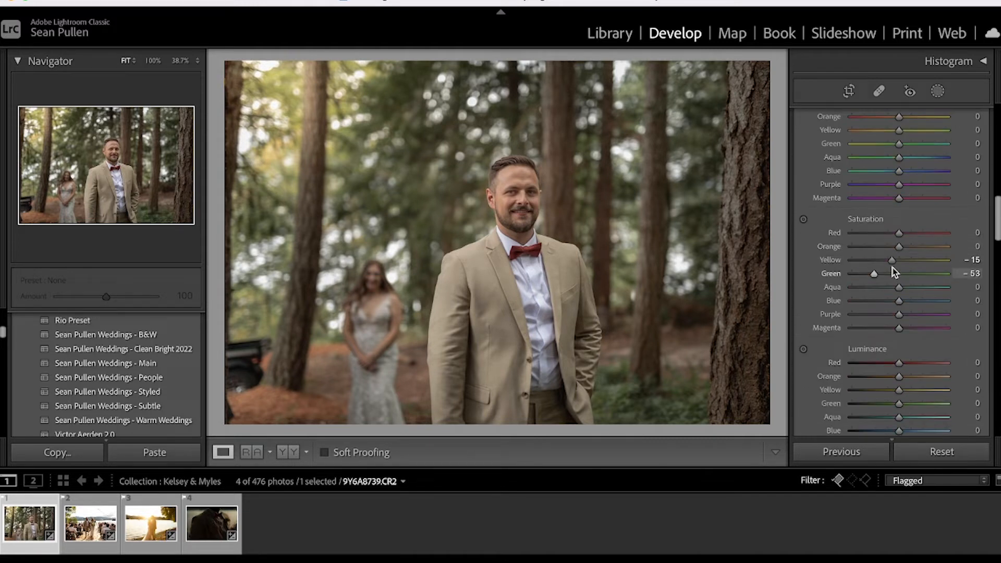
{"action": "left_click_drag", "start_coordinate": [887, 262], "coordinate": [886, 262]}
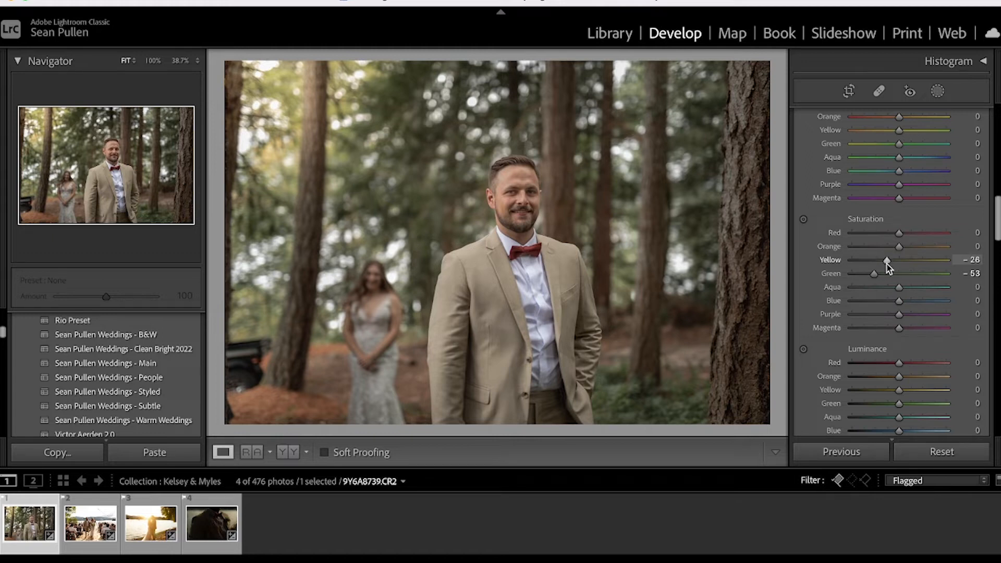
{"action": "left_click_drag", "start_coordinate": [873, 273], "coordinate": [868, 273]}
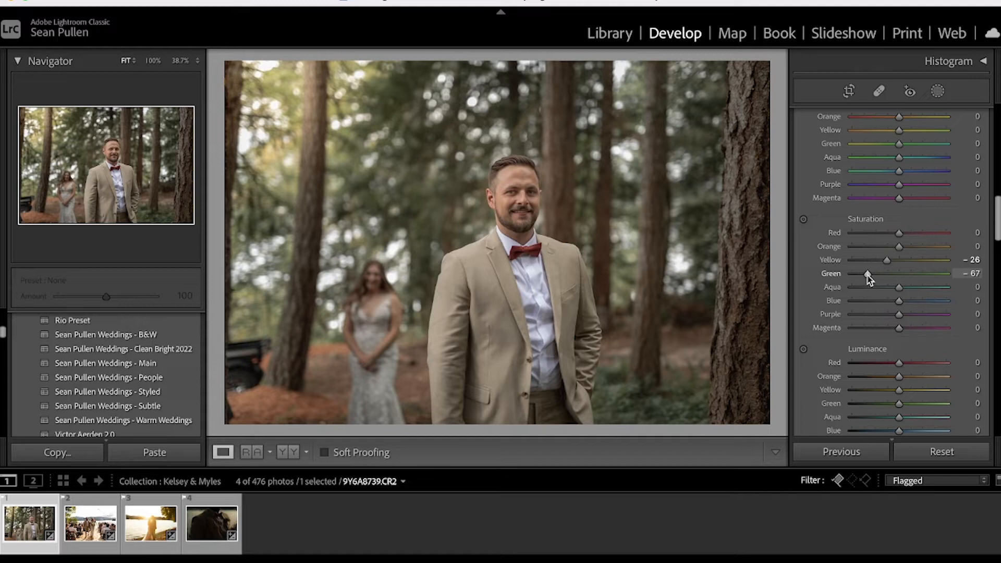
{"action": "left_click_drag", "start_coordinate": [866, 274], "coordinate": [867, 274]}
{"action": "left_click_drag", "start_coordinate": [996, 217], "coordinate": [997, 219]}
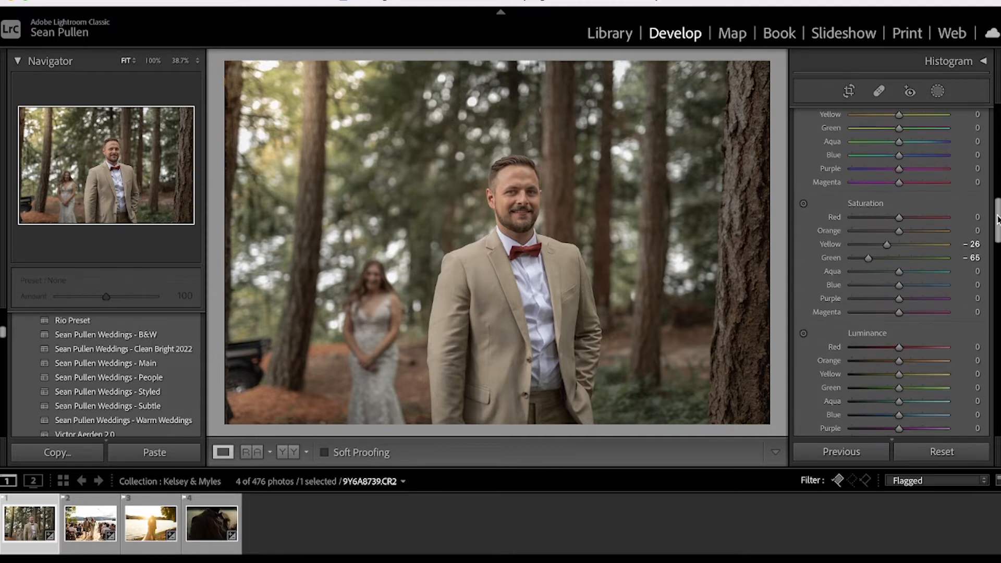
{"action": "left_click_drag", "start_coordinate": [886, 245], "coordinate": [882, 248]}
{"action": "left_click_drag", "start_coordinate": [997, 225], "coordinate": [996, 112]}
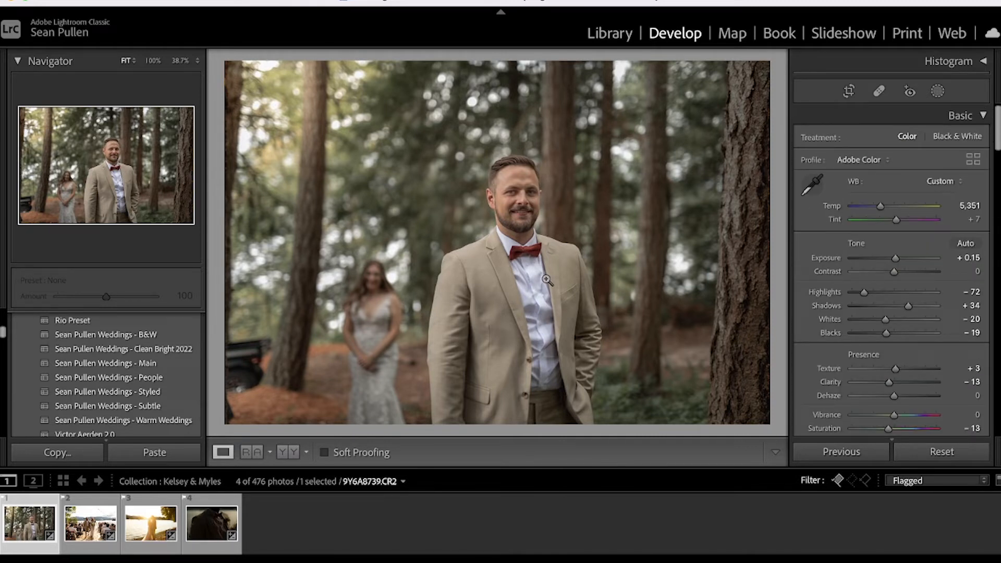
Step: Reselect the fourth mask, set its exposure to 0.21, and finish masking
{"action": "left_click", "coordinate": [941, 95]}
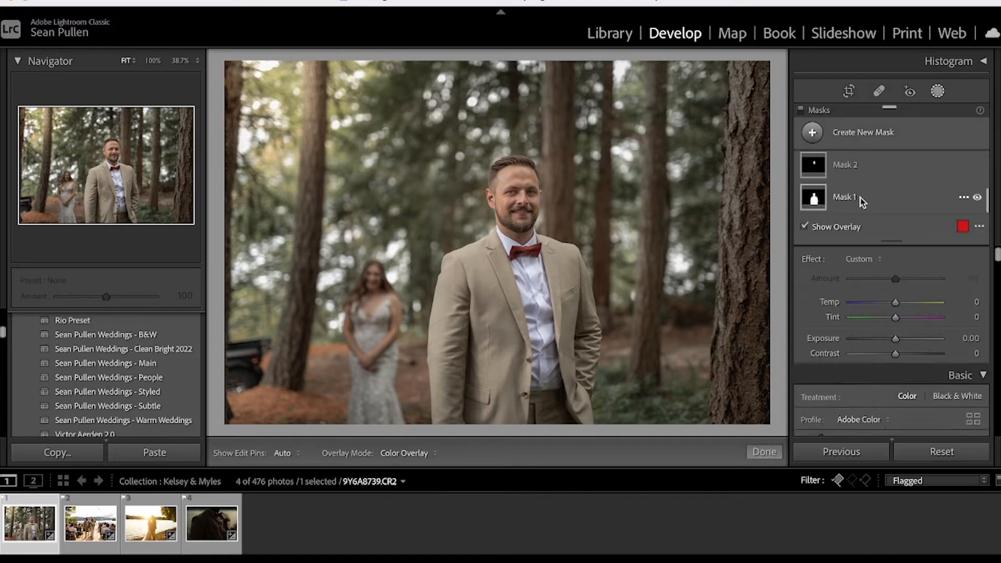
{"action": "scroll", "coordinate": [829, 190], "scroll_direction": "up", "scroll_amount": 3}
{"action": "left_click", "coordinate": [829, 190]}
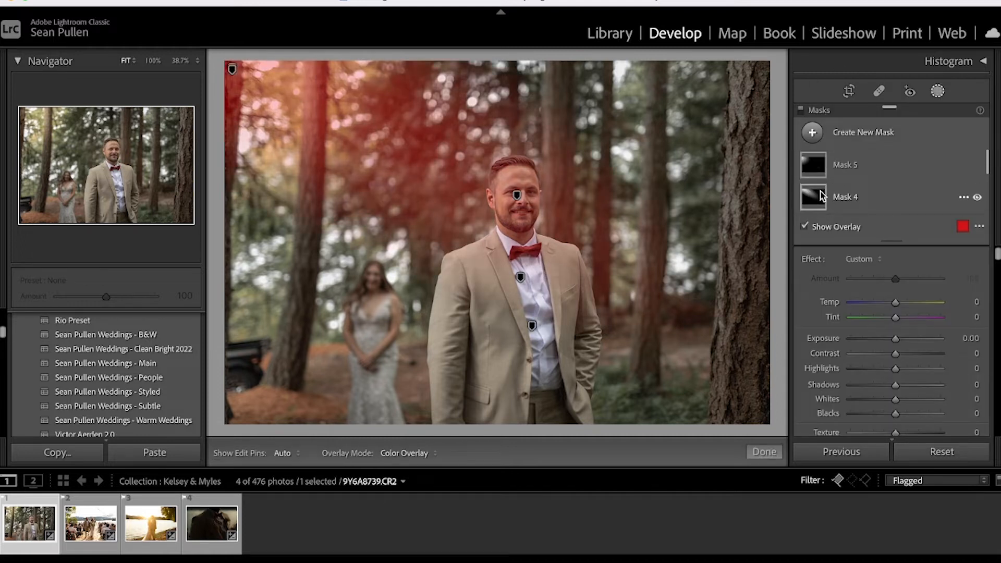
{"action": "left_click_drag", "start_coordinate": [894, 383], "coordinate": [901, 383]}
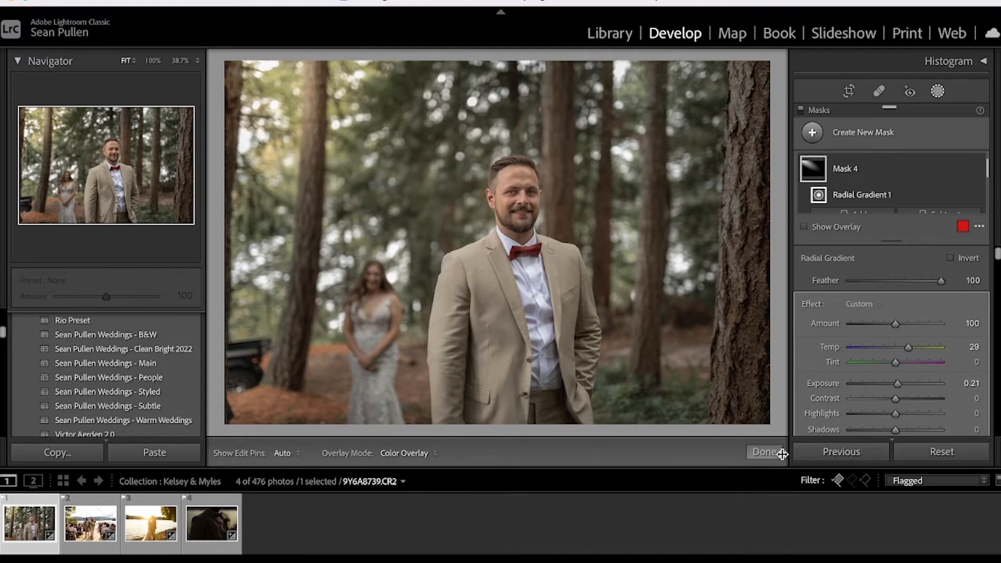
{"action": "left_click", "coordinate": [754, 451]}
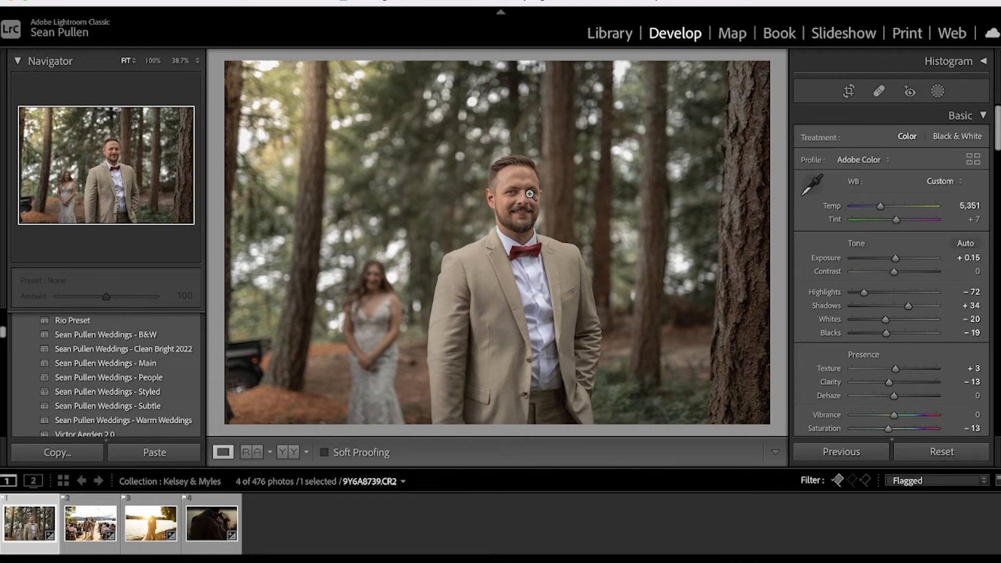
Step: Compare the edited forest portrait with its original version several times
{"action": "key", "text": "backslash"}
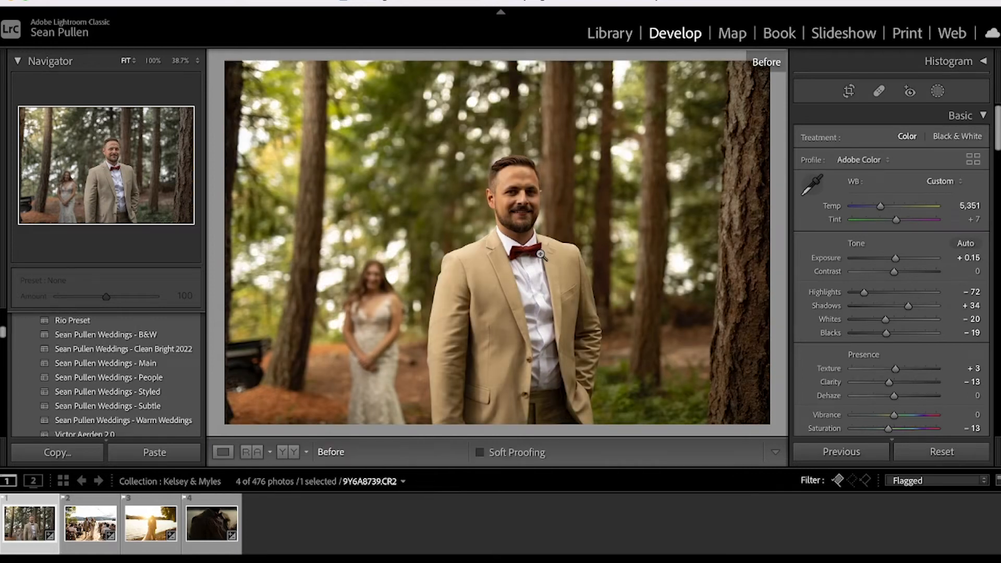
{"action": "key", "text": "backslash"}
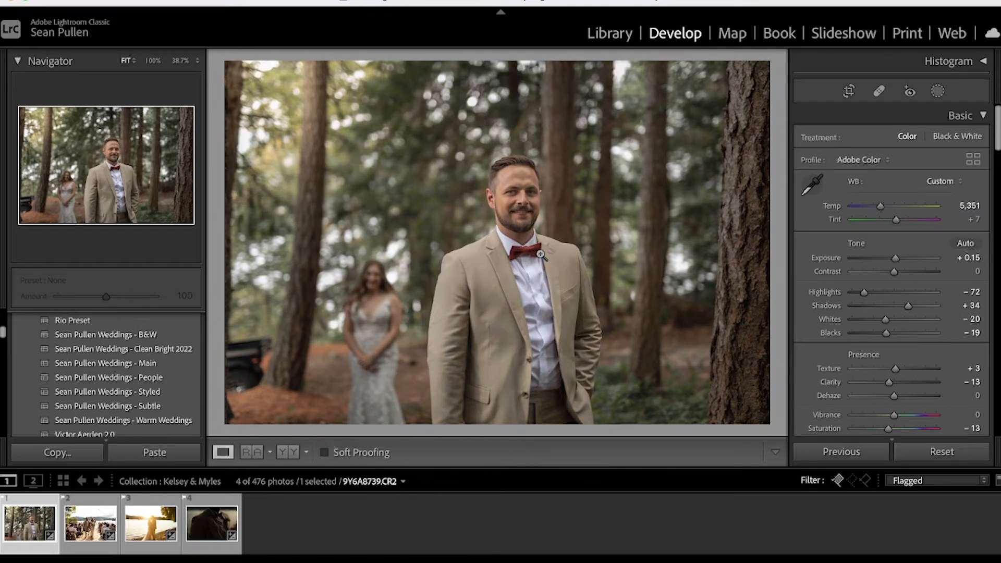
{"action": "key", "text": "backslash"}
{"action": "key", "text": "backslash"}
{"action": "key", "text": "backslash"}
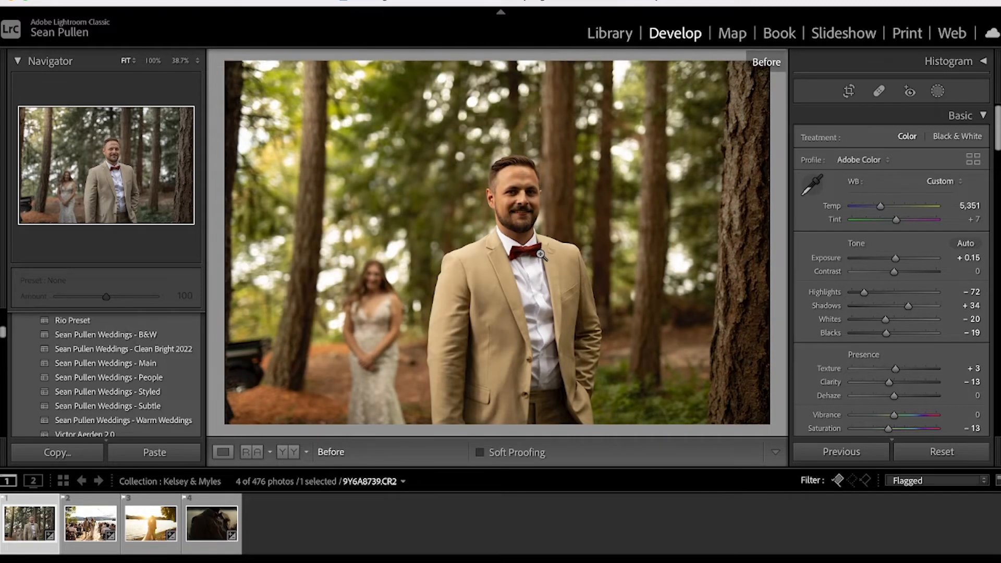
{"action": "key", "text": "backslash"}
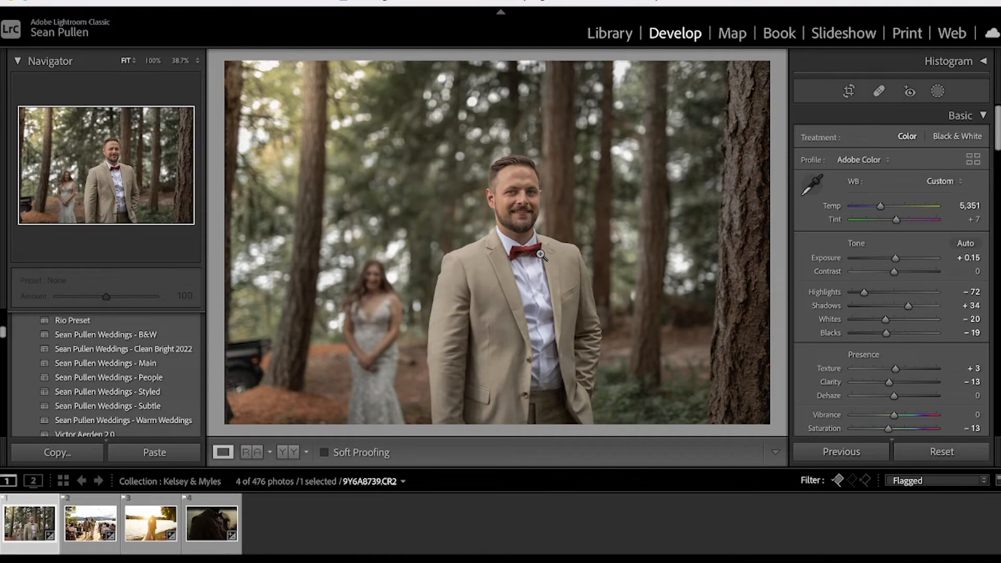
{"action": "key", "text": "backslash"}
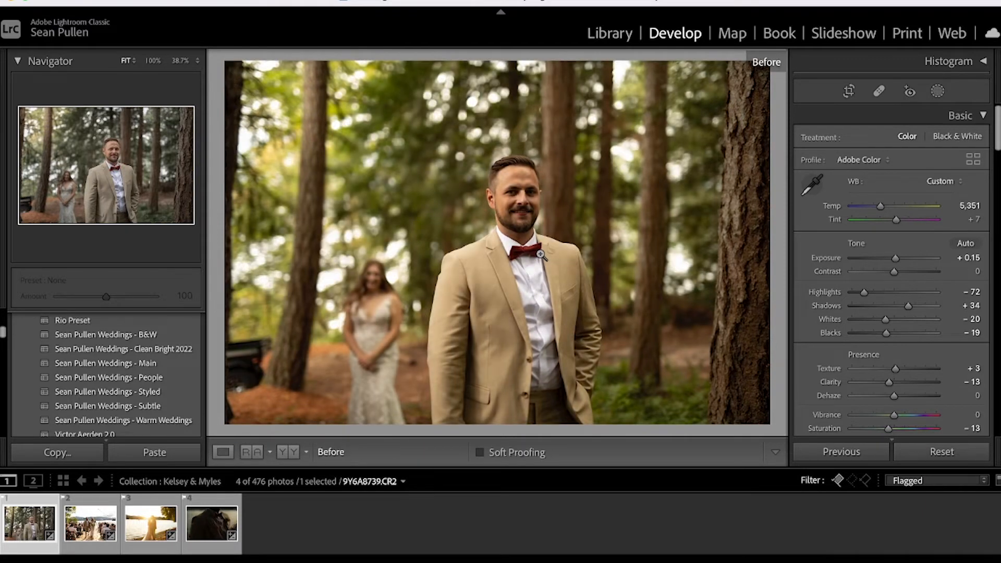
{"action": "key", "text": "backslash"}
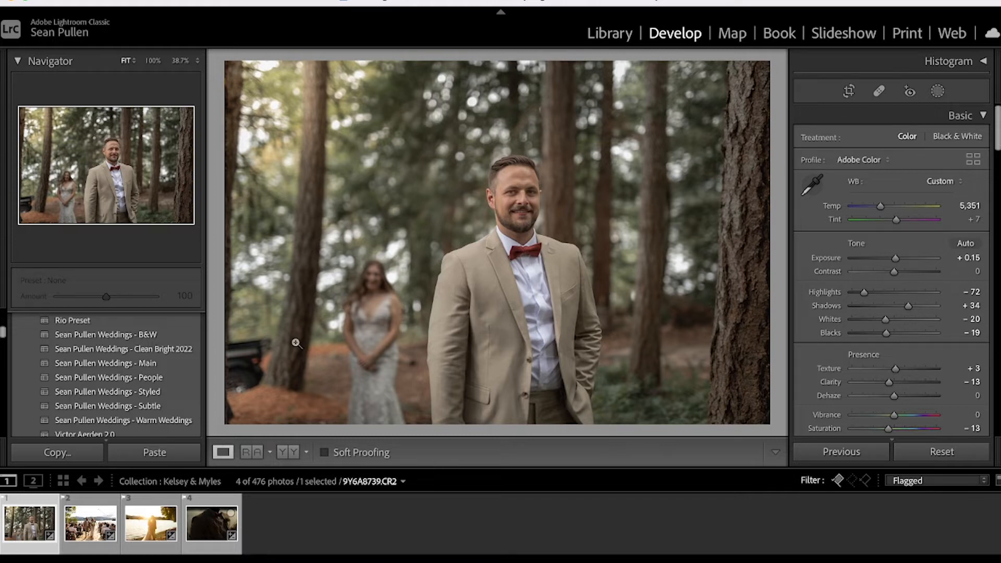
Step: Heal away the blurred vehicle beside the tree at the photo's left edge, and hide the spot overlays
{"action": "left_click", "coordinate": [234, 368]}
{"action": "left_click_drag", "start_coordinate": [305, 357], "coordinate": [361, 313]}
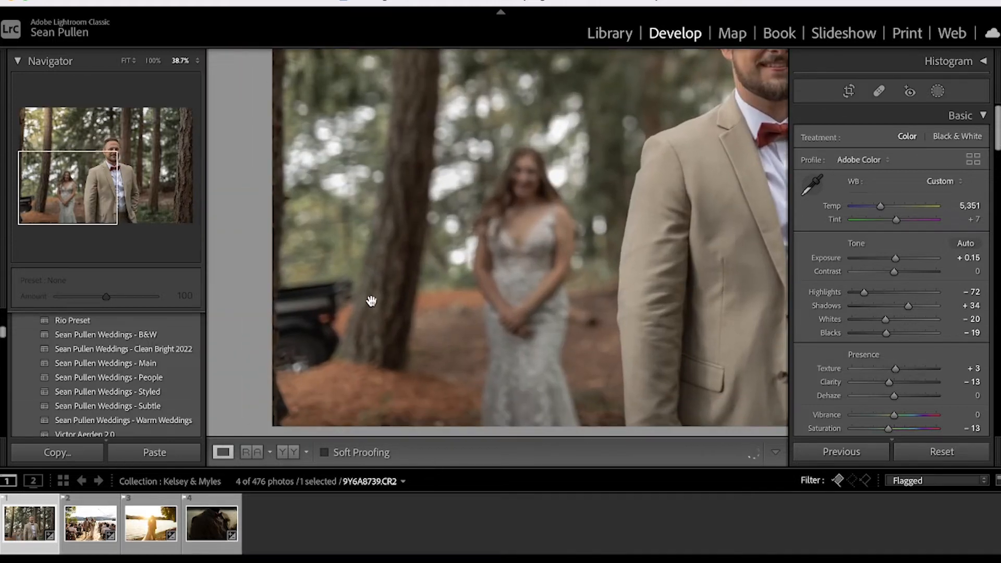
{"action": "left_click", "coordinate": [346, 290]}
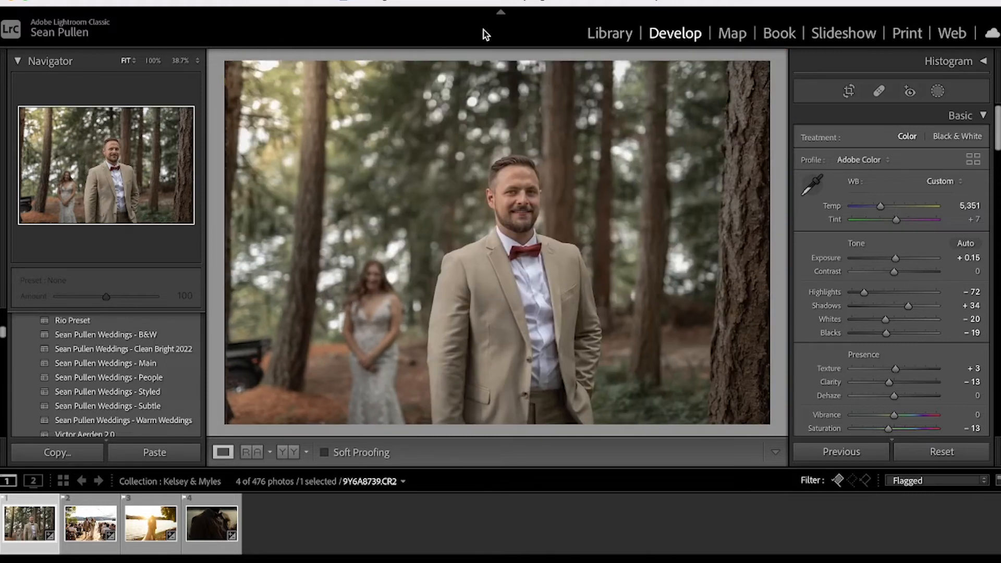
{"action": "left_click", "coordinate": [879, 91]}
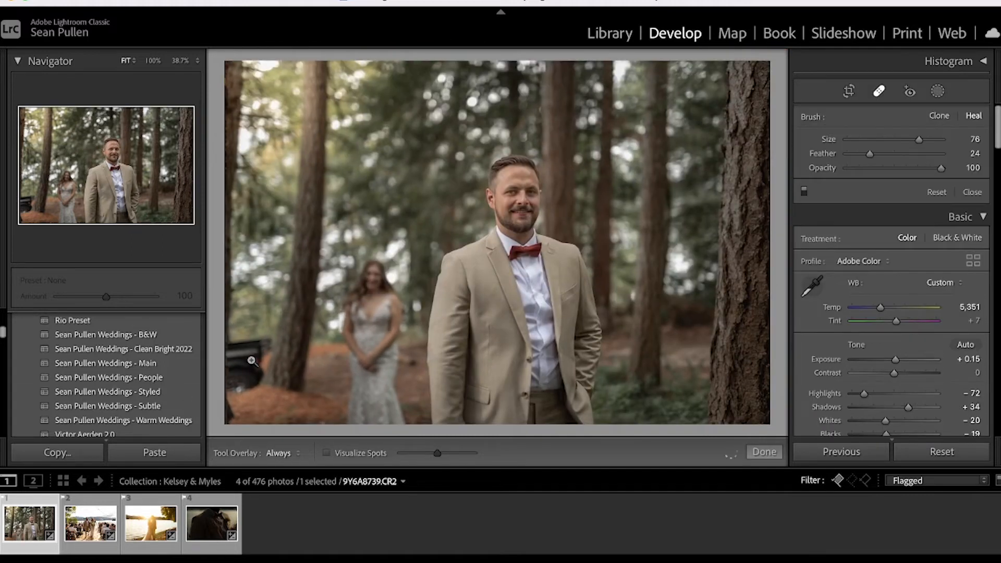
{"action": "left_click", "coordinate": [250, 357]}
{"action": "mouse_move", "coordinate": [324, 341]}
{"action": "left_mouse_down"}
{"action": "mouse_move", "coordinate": [384, 265]}
{"action": "mouse_move", "coordinate": [361, 330]}
{"action": "mouse_move", "coordinate": [323, 348]}
{"action": "mouse_move", "coordinate": [323, 269]}
{"action": "mouse_move", "coordinate": [371, 254]}
{"action": "mouse_move", "coordinate": [338, 330]}
{"action": "mouse_move", "coordinate": [357, 310]}
{"action": "mouse_move", "coordinate": [337, 302]}
{"action": "mouse_move", "coordinate": [344, 279]}
{"action": "mouse_move", "coordinate": [339, 290]}
{"action": "mouse_move", "coordinate": [350, 300]}
{"action": "left_mouse_up"}
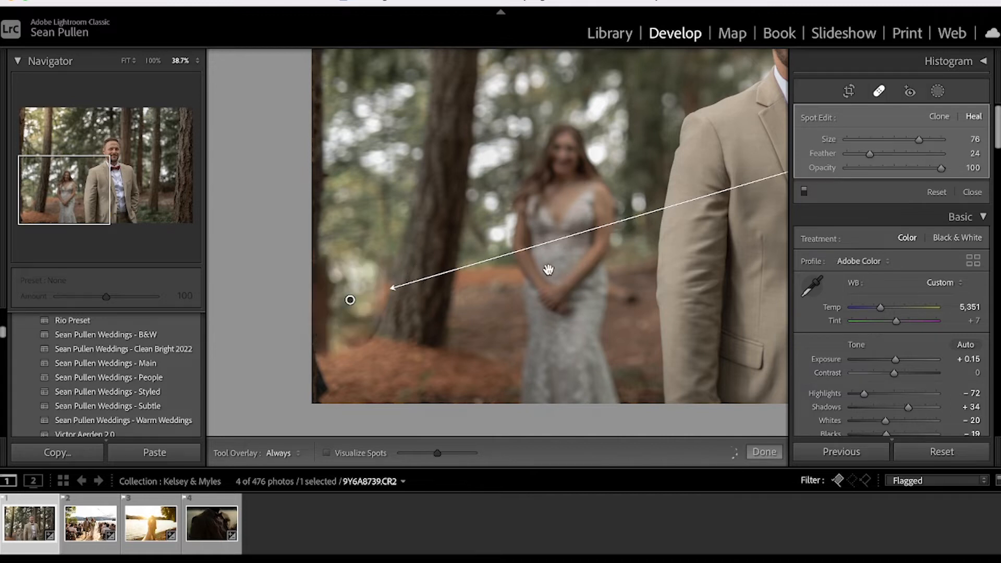
{"action": "key", "text": "z"}
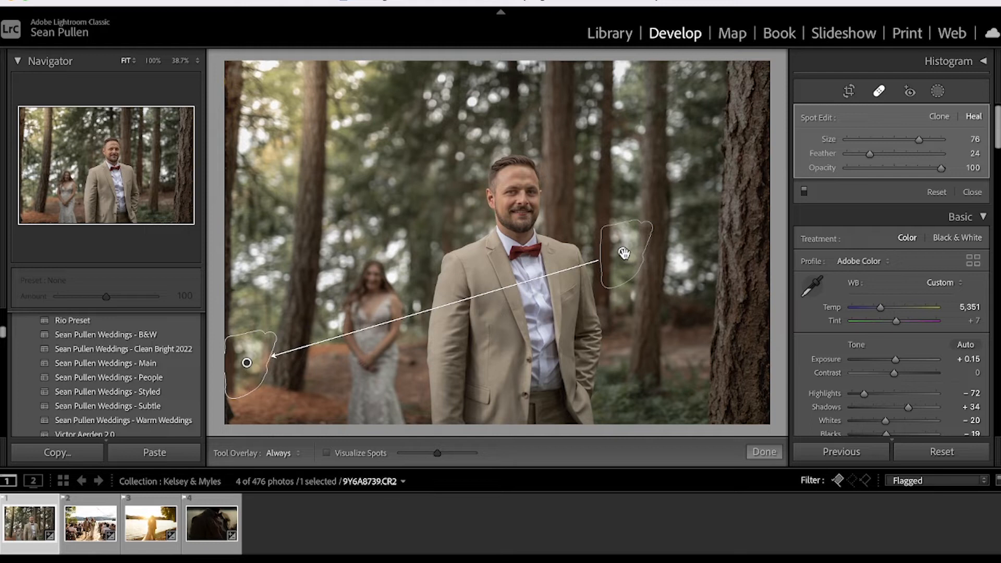
{"action": "key", "text": "h"}
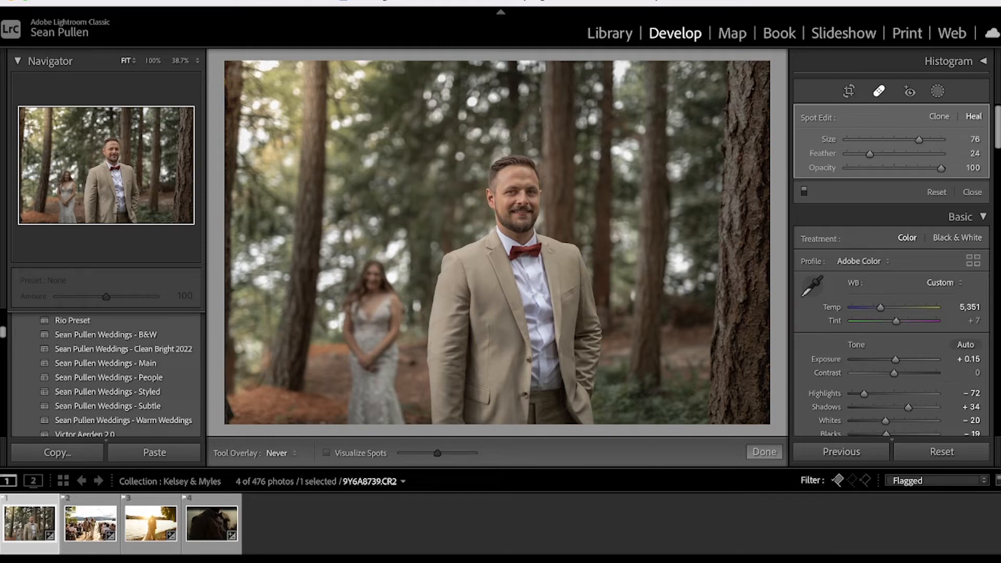
Step: Try sampling the vehicle's heal from the foliage directly above it, beside the left tree, and undo the source change
{"action": "key", "text": "h"}
{"action": "left_click_drag", "start_coordinate": [624, 261], "coordinate": [257, 295]}
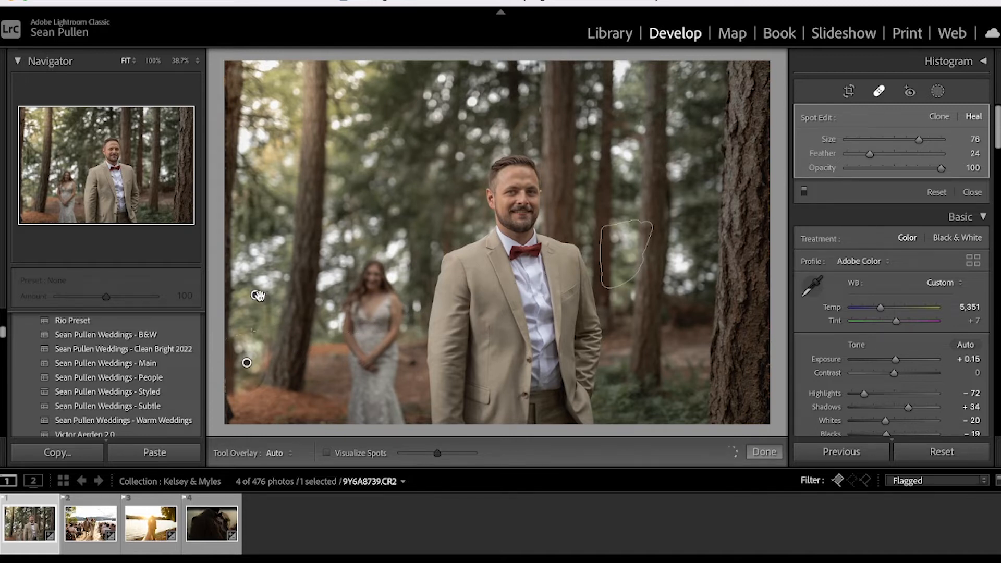
{"action": "left_click_drag", "start_coordinate": [255, 295], "coordinate": [265, 295]}
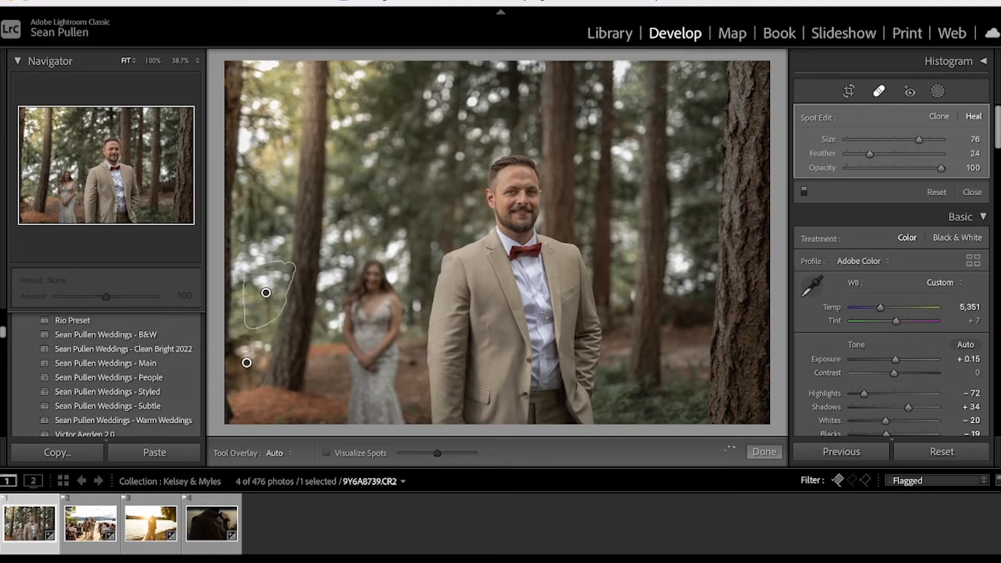
{"action": "key", "text": "ctrl+z"}
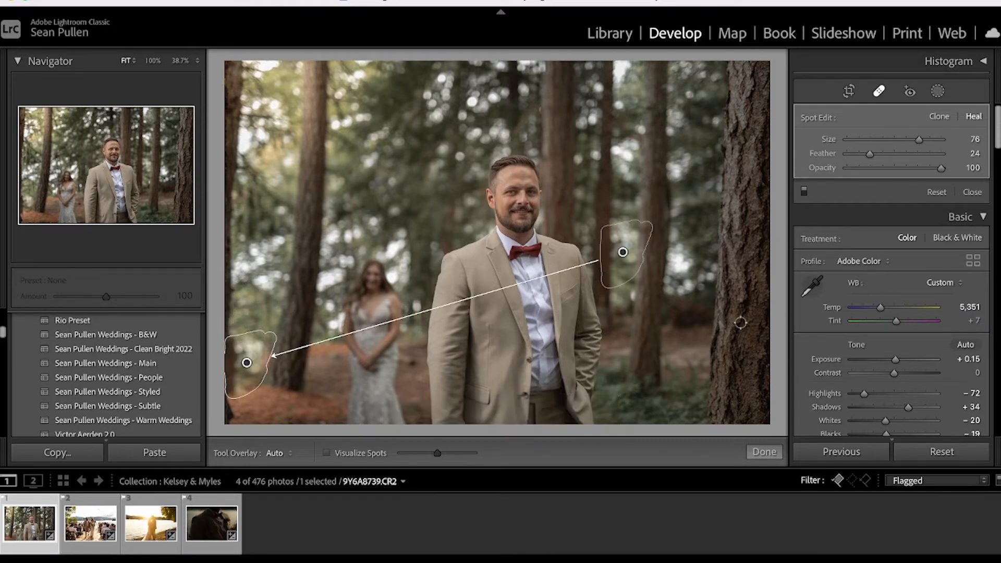
Step: Crop the forest portrait slightly inward from both sides, keeping the original aspect ratio
{"action": "key", "text": "h"}
{"action": "key", "text": "h"}
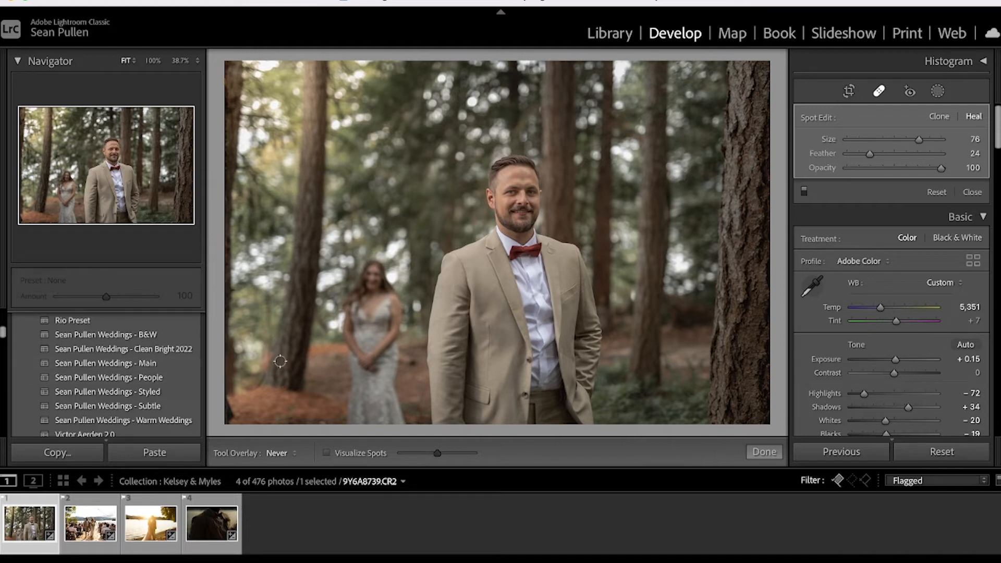
{"action": "key", "text": "z"}
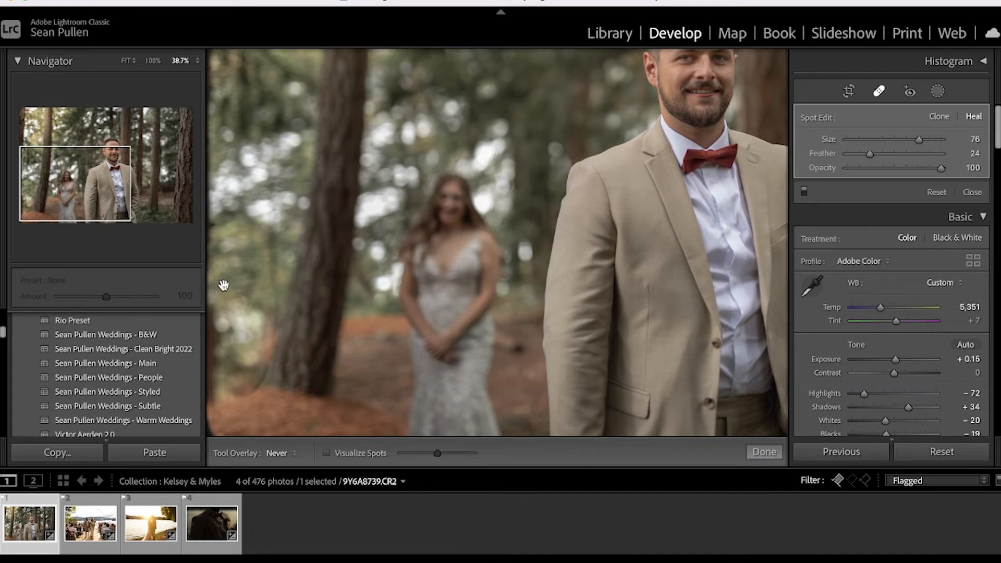
{"action": "key", "text": "z"}
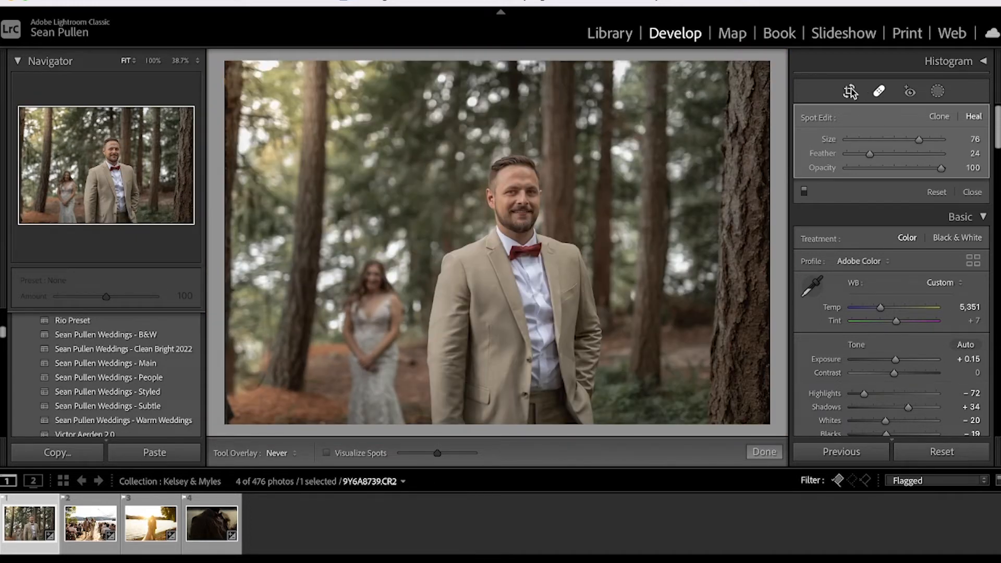
{"action": "key", "text": "r"}
{"action": "left_click_drag", "start_coordinate": [231, 236], "coordinate": [237, 241]}
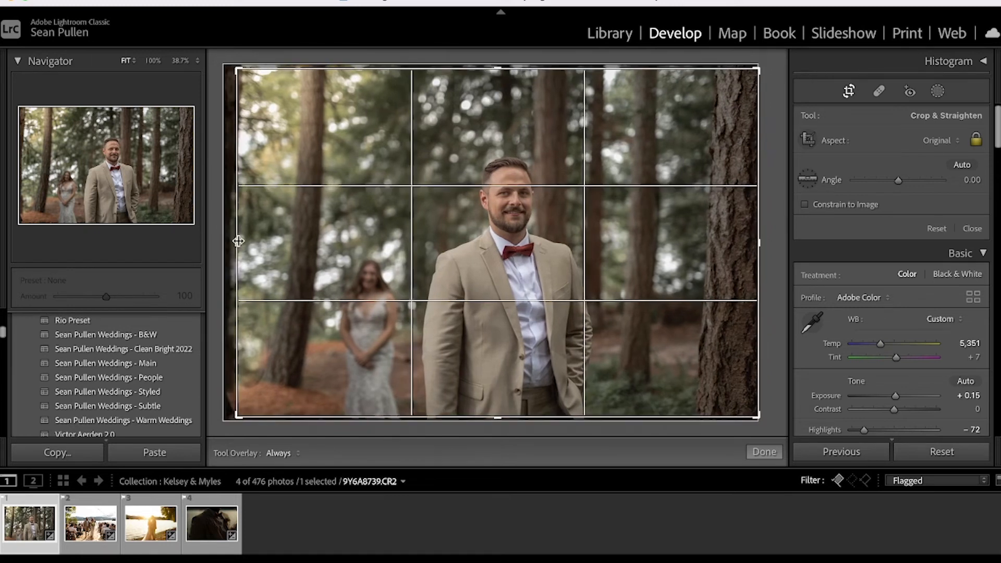
{"action": "left_click_drag", "start_coordinate": [757, 240], "coordinate": [751, 243]}
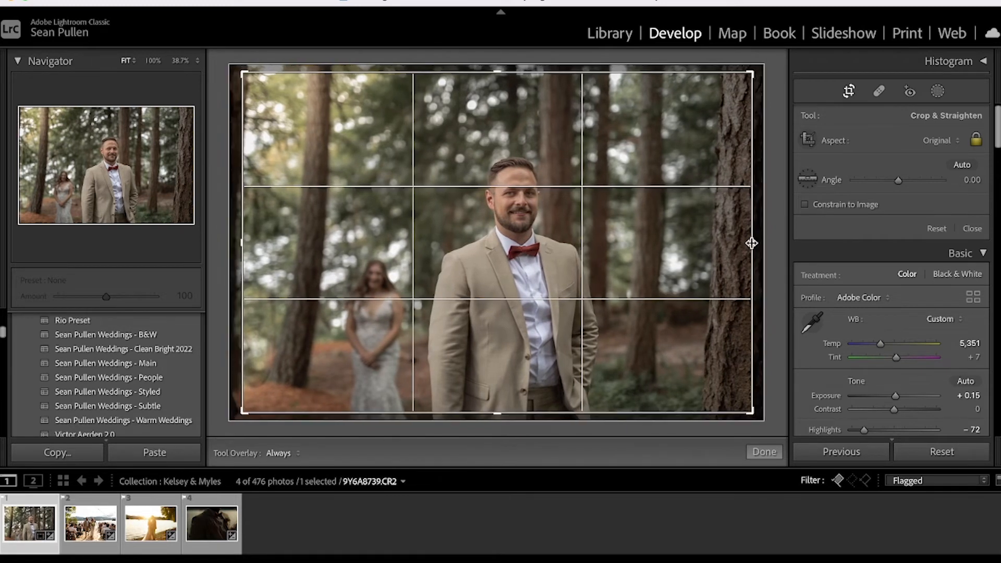
{"action": "left_click", "coordinate": [764, 451]}
Step: Heal the patch left of the tree base at the photo's edge, sampling from the reddish ground nearby
{"action": "left_click", "coordinate": [239, 394]}
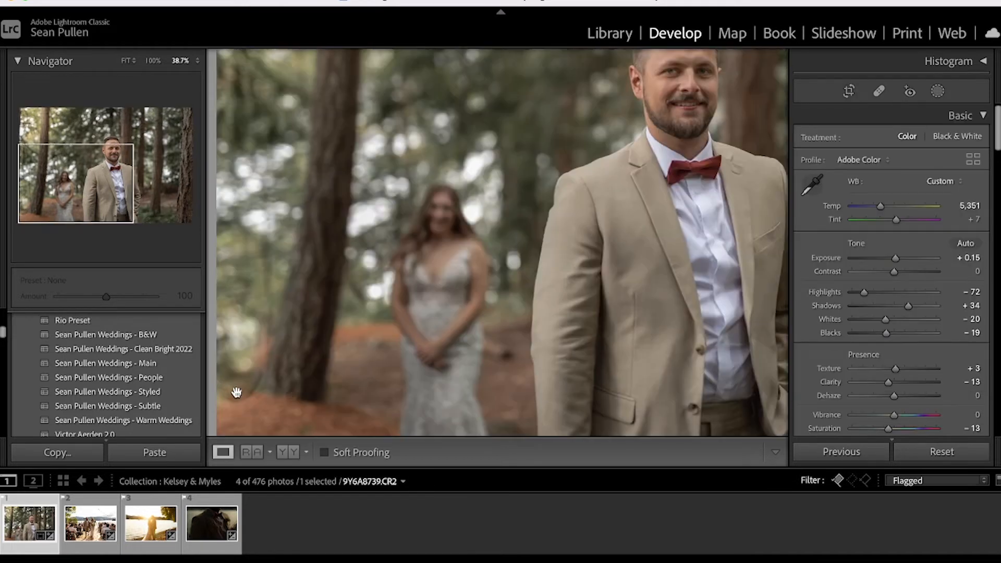
{"action": "left_click_drag", "start_coordinate": [295, 398], "coordinate": [300, 378]}
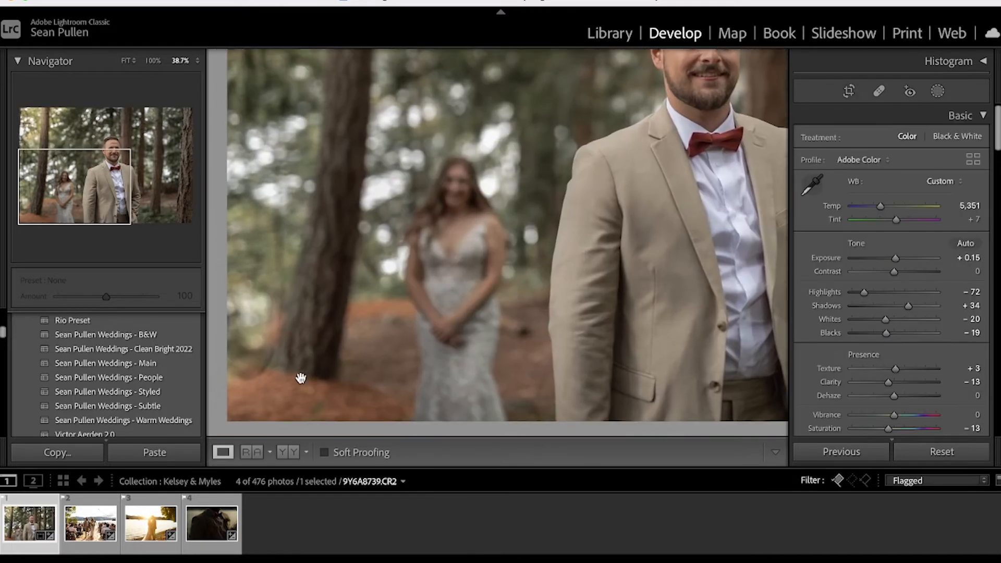
{"action": "left_click", "coordinate": [879, 91]}
{"action": "left_click_drag", "start_coordinate": [256, 376], "coordinate": [232, 375]}
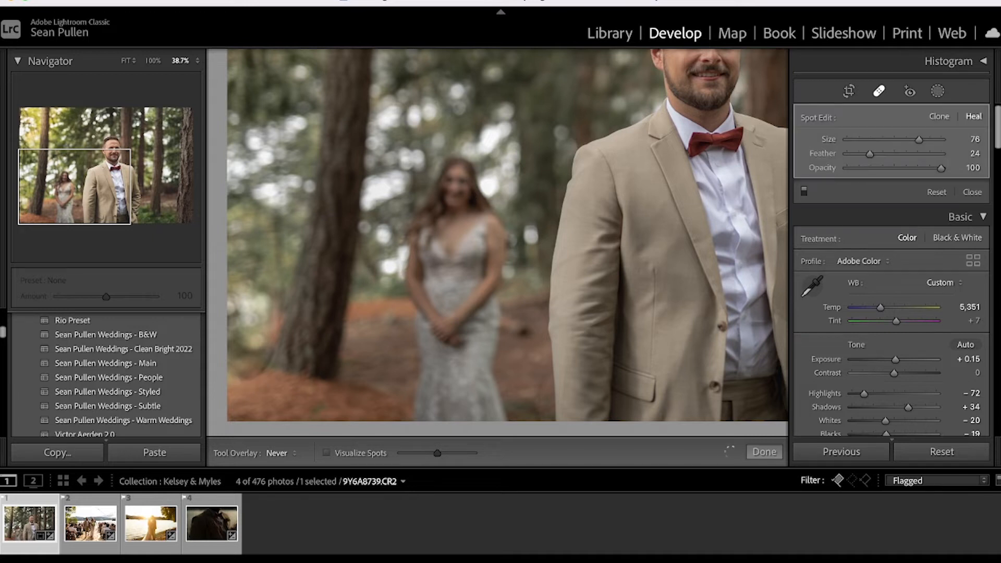
{"action": "key", "text": "h"}
{"action": "left_click_drag", "start_coordinate": [307, 376], "coordinate": [275, 394]}
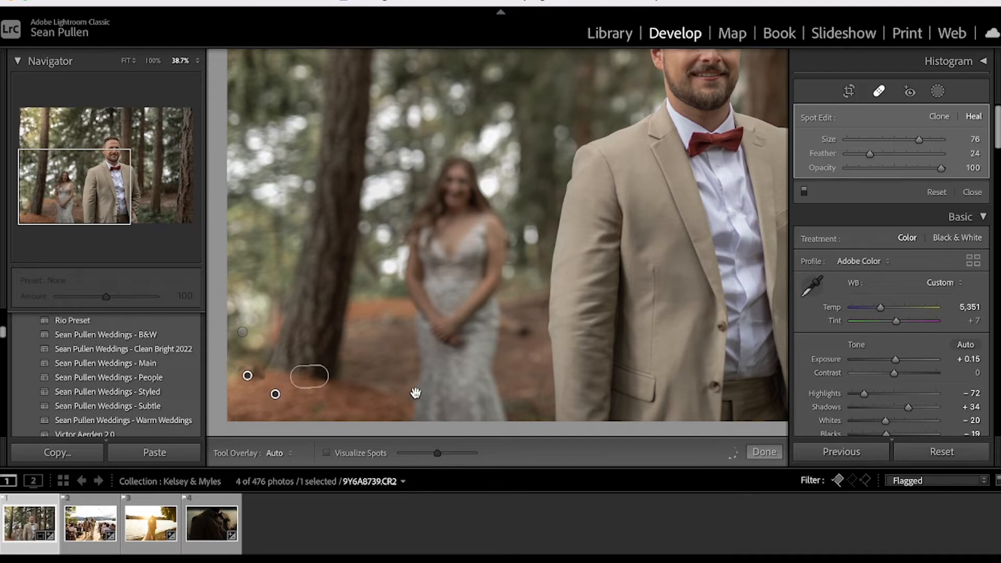
{"action": "key", "text": "h"}
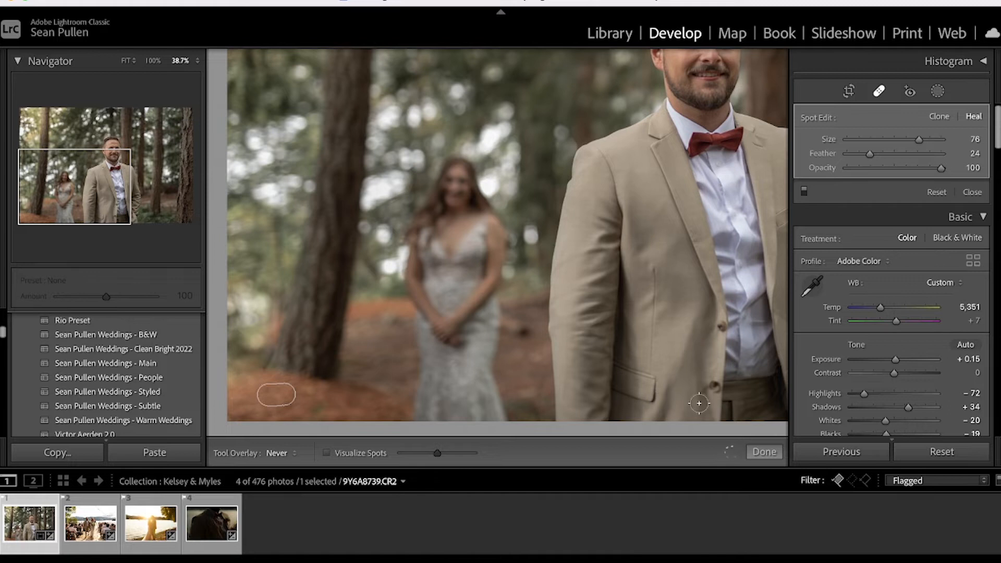
Step: View the whole groom photo and compare the edit with its unedited version
{"action": "key", "text": "z"}
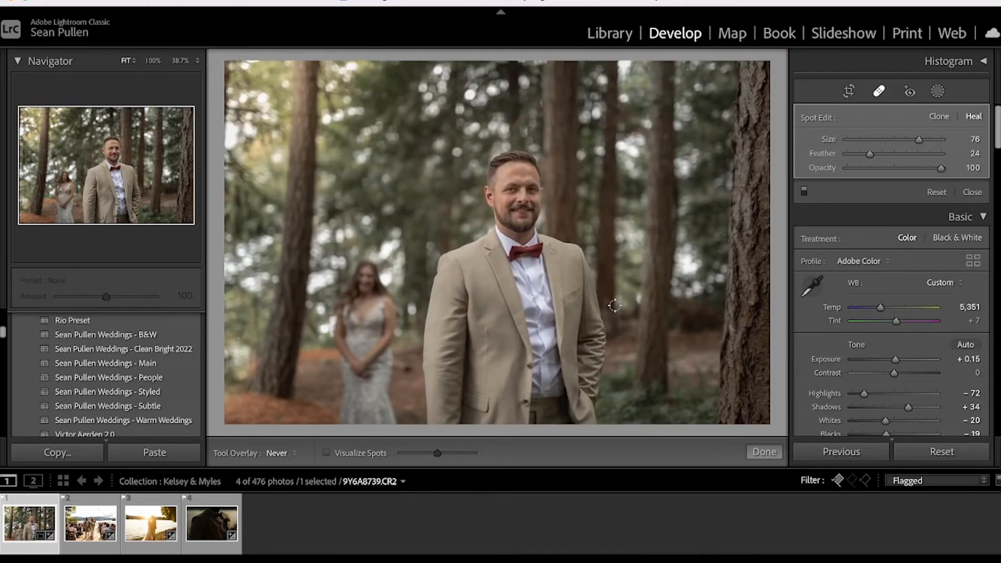
{"action": "key", "text": "backslash"}
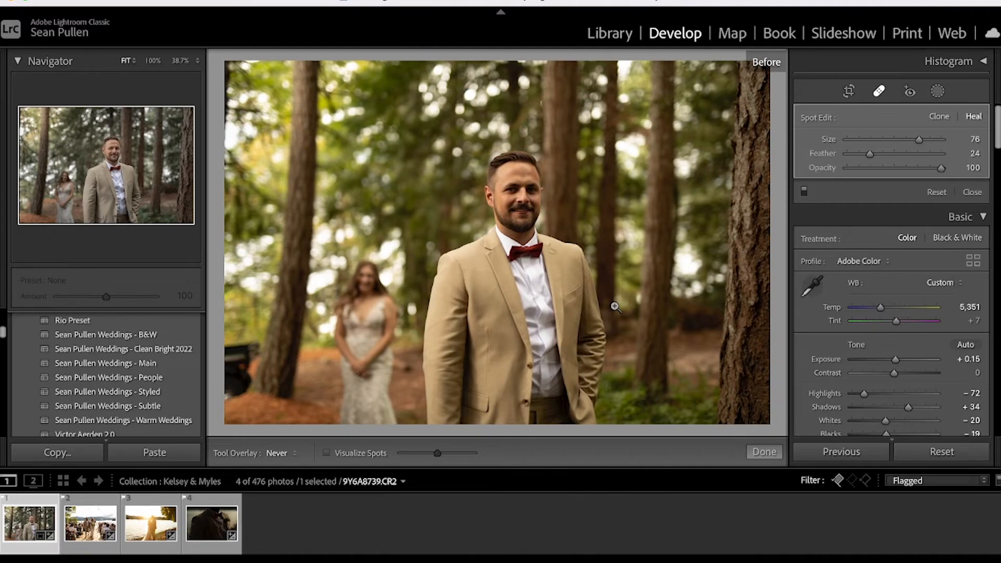
{"action": "key", "text": "backslash"}
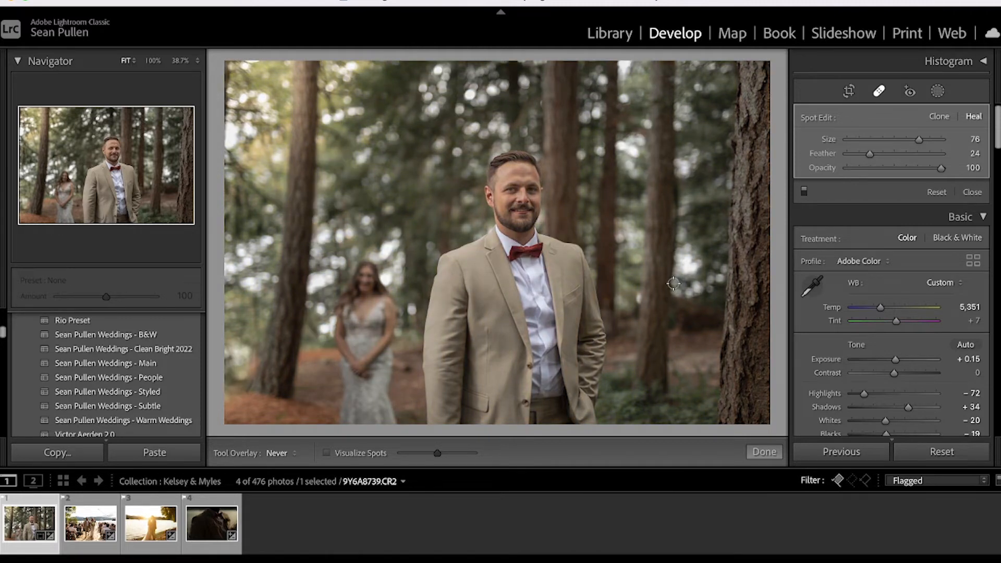
Step: Lower the Shadows of the radial mask on the groom's face to 32, close masking and compare with the unedited photo
{"action": "left_click", "coordinate": [937, 91]}
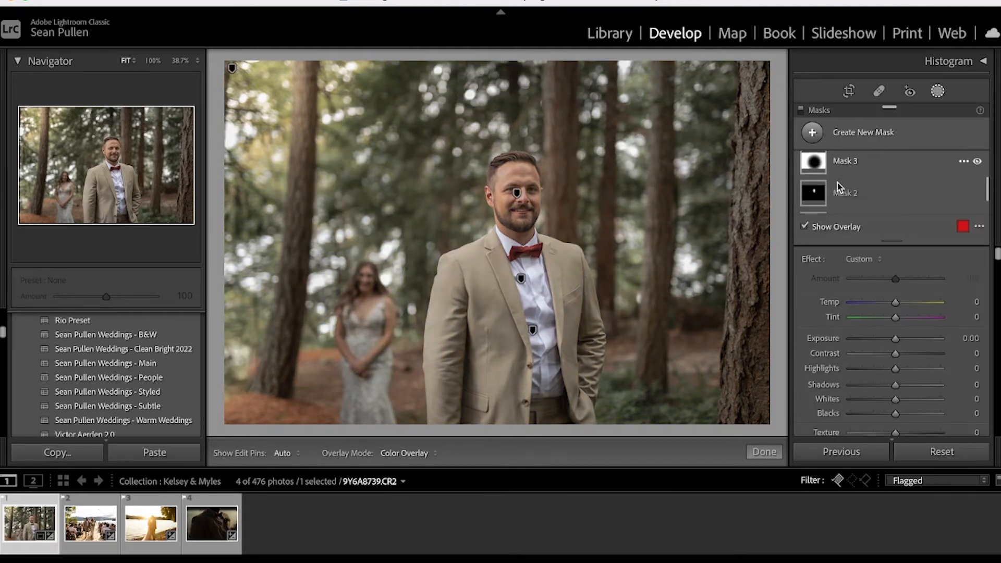
{"action": "left_click", "coordinate": [813, 190]}
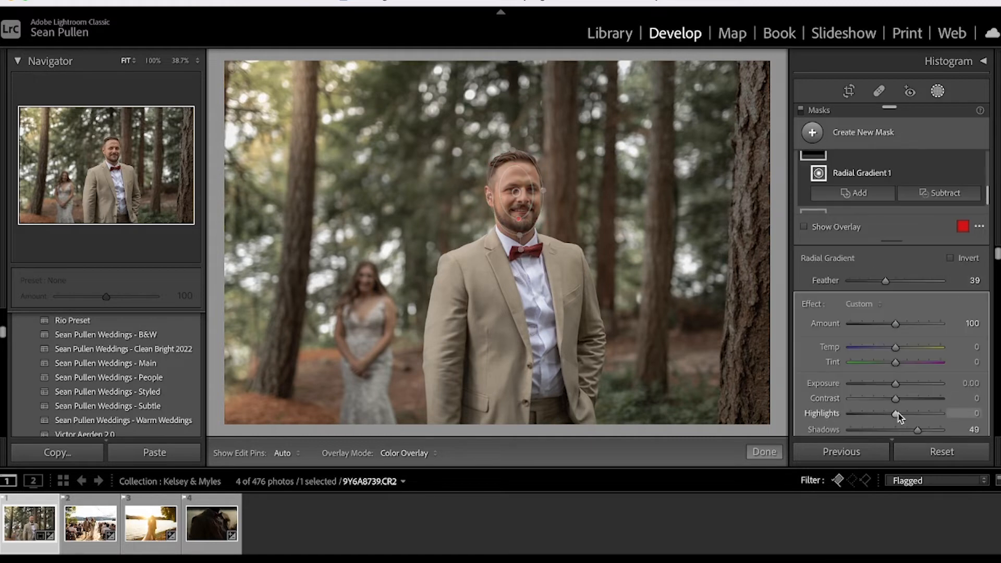
{"action": "left_click_drag", "start_coordinate": [917, 432], "coordinate": [909, 434]}
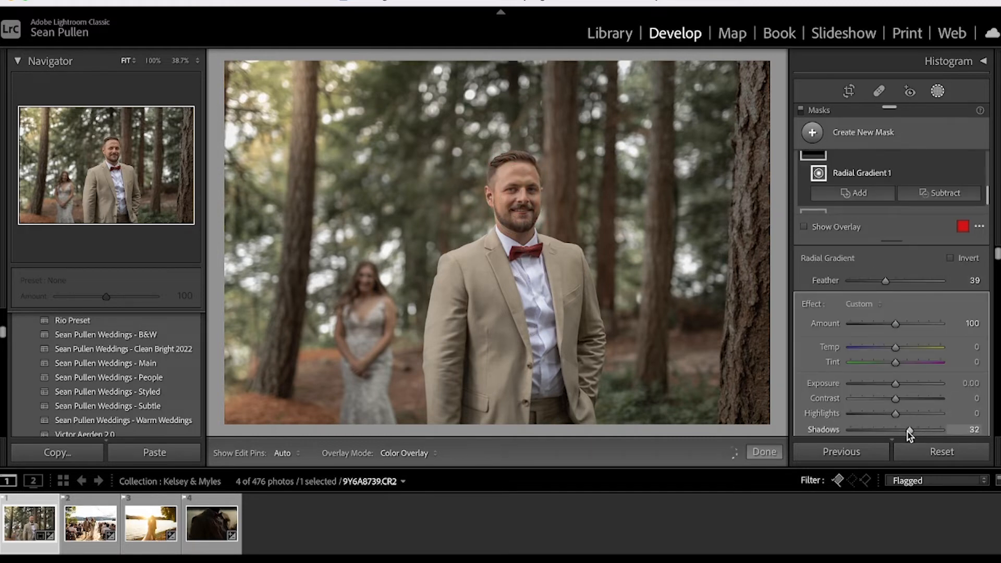
{"action": "left_click", "coordinate": [766, 453]}
{"action": "key", "text": "backslash"}
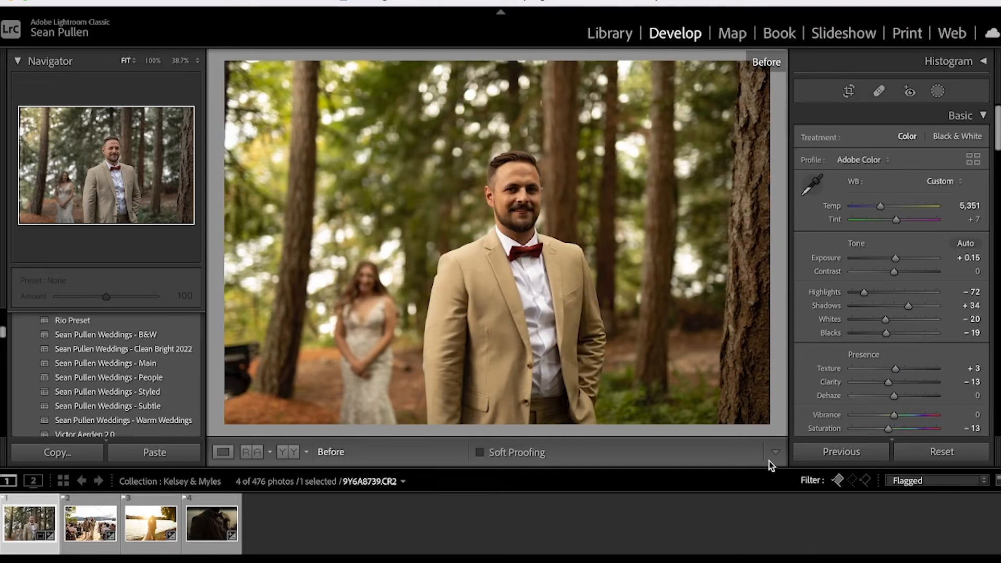
{"action": "key", "text": "backslash"}
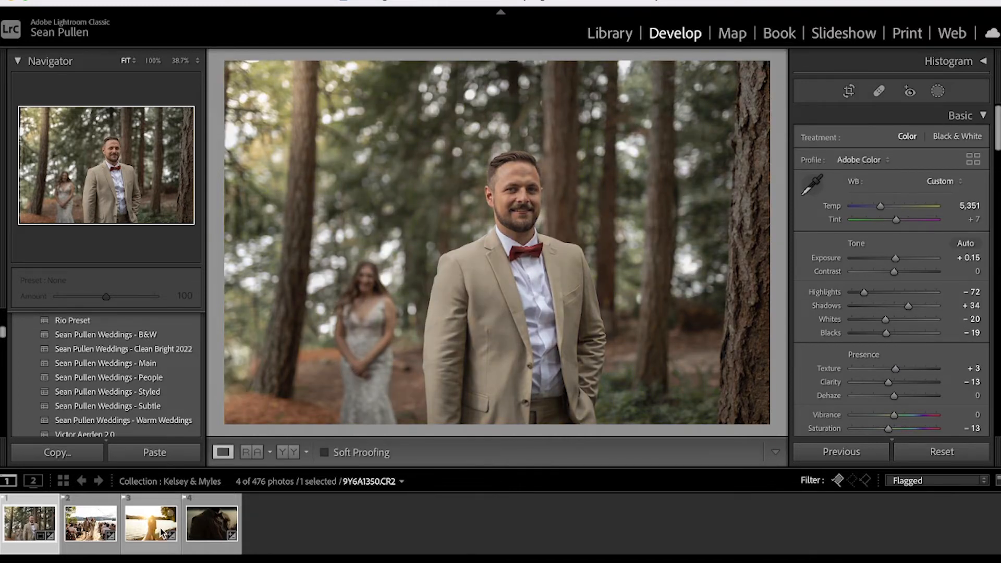
Step: Open the photo of the couple walking up the aisle and adjust its lens profile's vignetting correction amount
{"action": "left_click", "coordinate": [79, 527]}
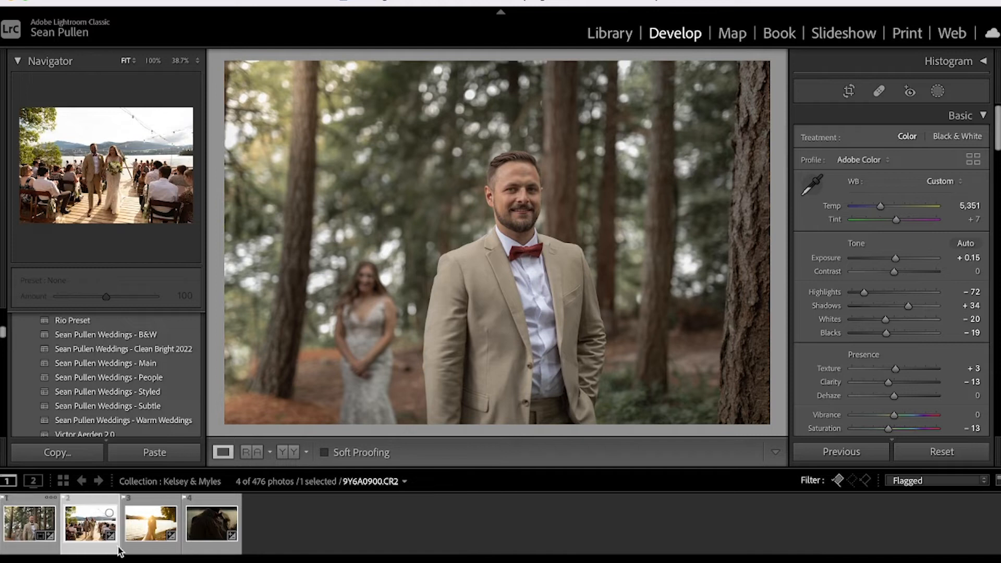
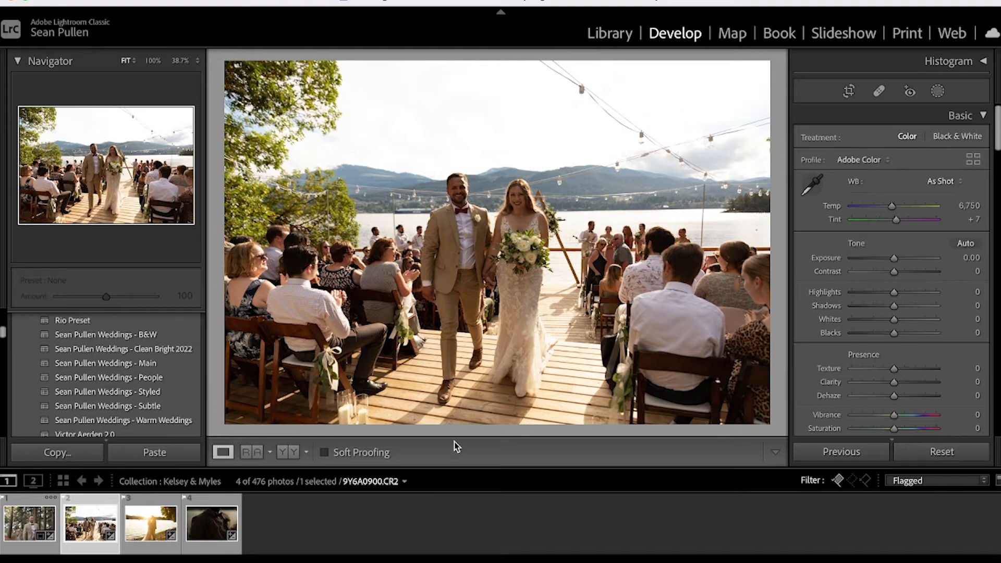
{"action": "scroll", "coordinate": [997, 124], "scroll_direction": "down", "scroll_amount": 3}
{"action": "scroll", "coordinate": [997, 112], "scroll_direction": "up", "scroll_amount": 3}
{"action": "left_click_drag", "start_coordinate": [996, 130], "coordinate": [996, 350]}
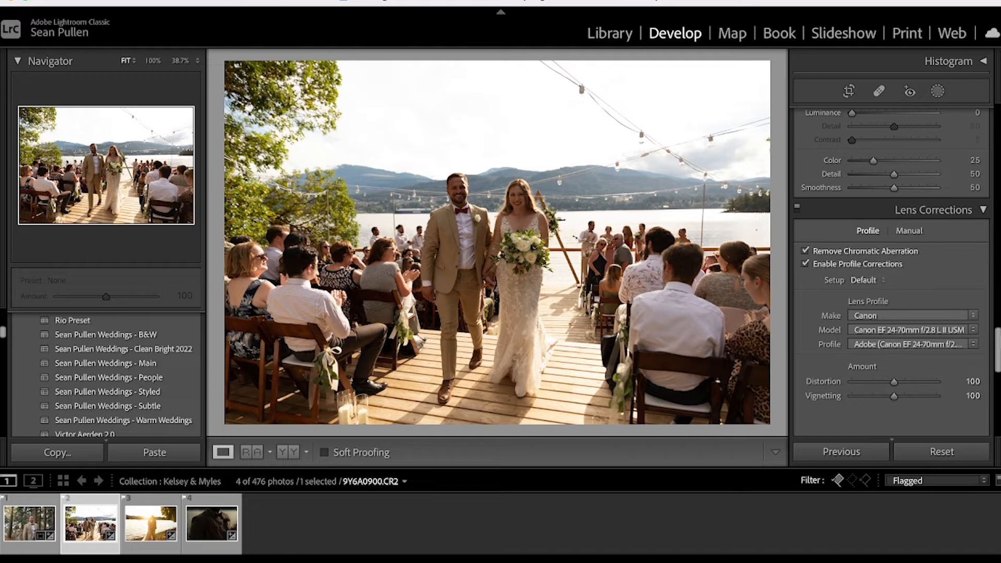
{"action": "scroll", "coordinate": [881, 234], "scroll_direction": "down", "scroll_amount": 4}
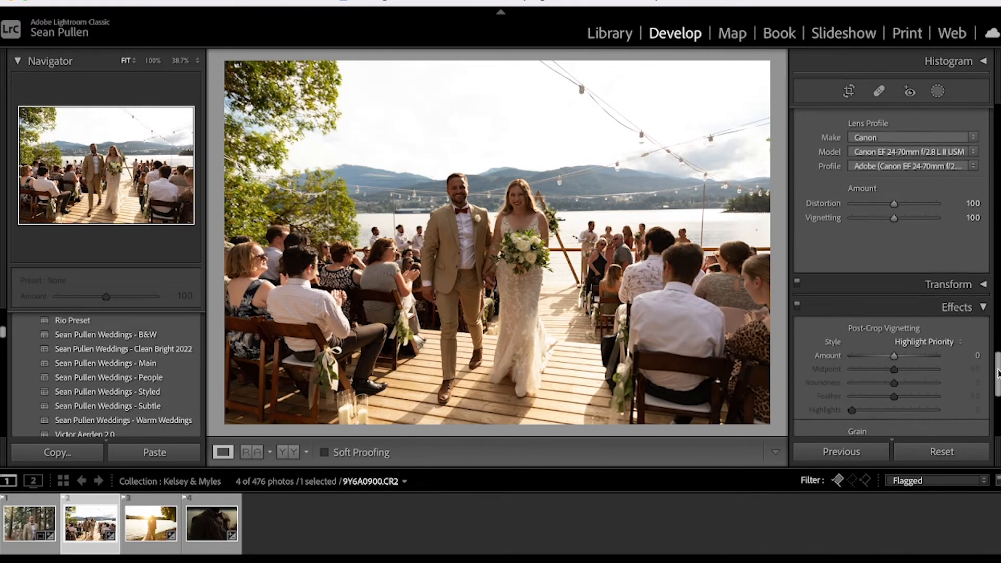
{"action": "left_click_drag", "start_coordinate": [895, 226], "coordinate": [894, 225]}
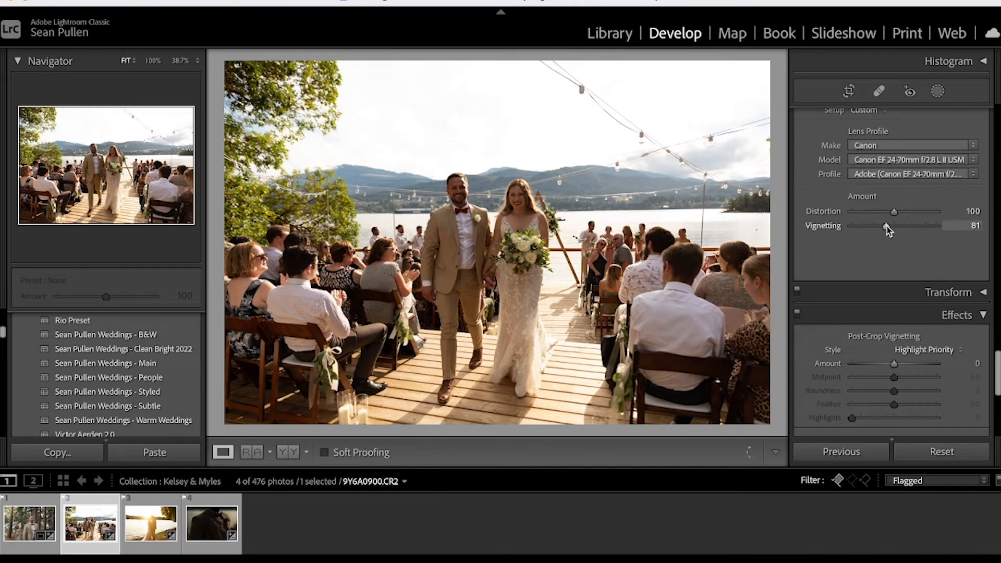
Step: Keep Exposure at 0 and set Highlights to −71, Shadows to +50, Whites to −24 and Blacks to −24
{"action": "left_click_drag", "start_coordinate": [998, 370], "coordinate": [991, 106]}
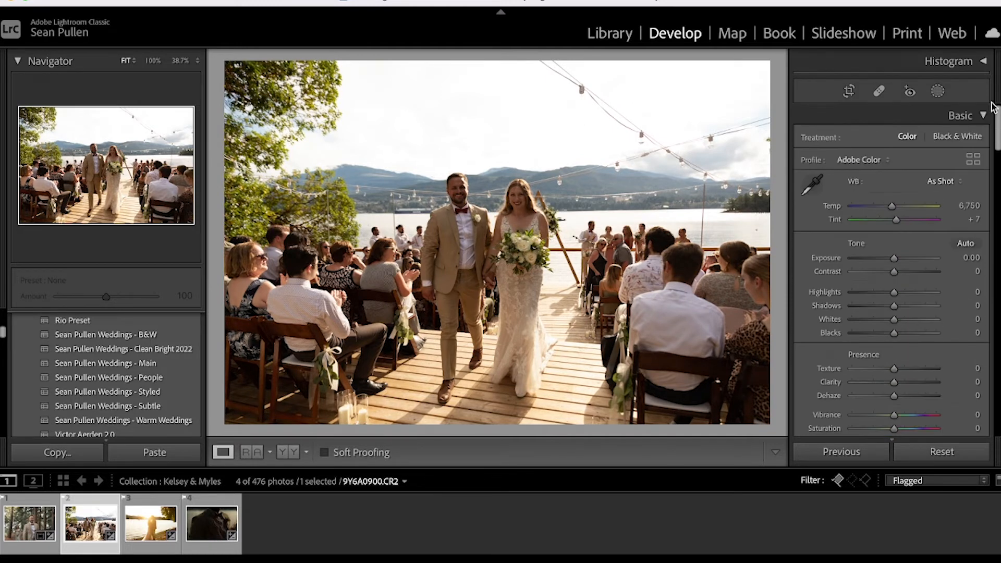
{"action": "left_click_drag", "start_coordinate": [893, 257], "coordinate": [897, 263]}
{"action": "double_click", "coordinate": [894, 259]}
{"action": "left_click_drag", "start_coordinate": [877, 295], "coordinate": [863, 296]}
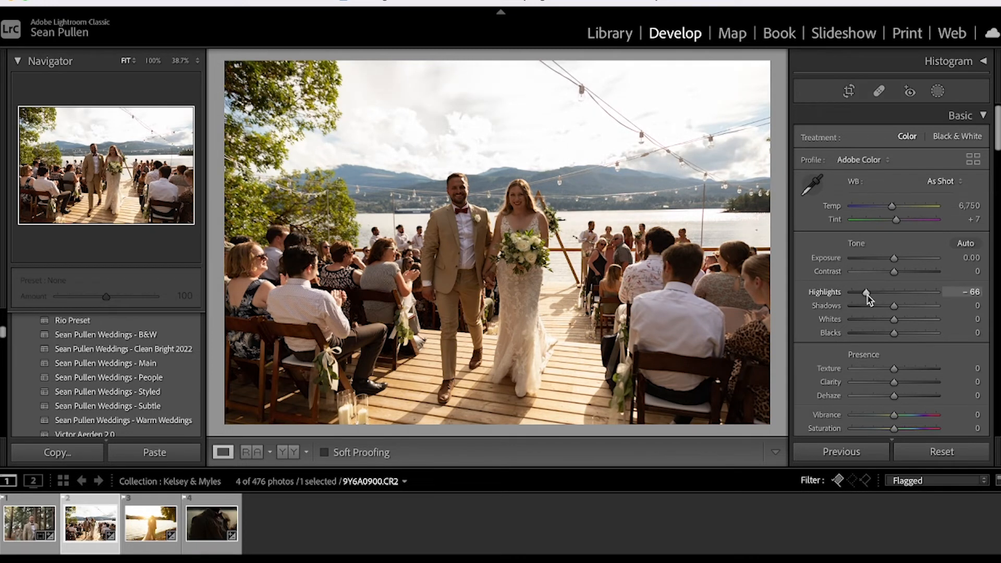
{"action": "mouse_move", "coordinate": [892, 309]}
{"action": "left_mouse_down"}
{"action": "mouse_move", "coordinate": [916, 310]}
{"action": "mouse_move", "coordinate": [880, 320]}
{"action": "mouse_move", "coordinate": [879, 333]}
{"action": "mouse_move", "coordinate": [883, 320]}
{"action": "left_mouse_up"}
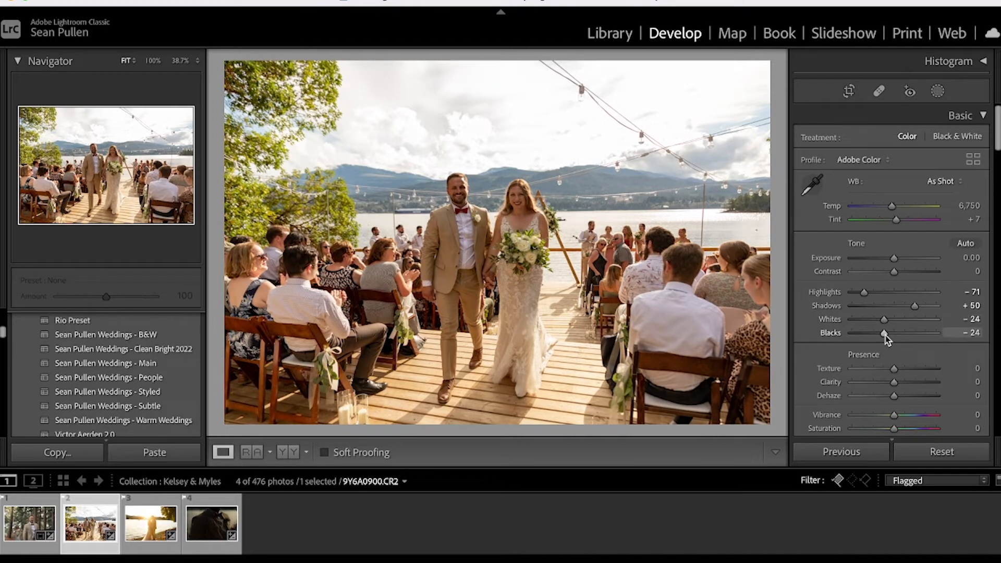
Step: Cool the white balance Temp to 5,339 and set Saturation to −13 and Clarity to −12
{"action": "left_click_drag", "start_coordinate": [892, 206], "coordinate": [882, 213]}
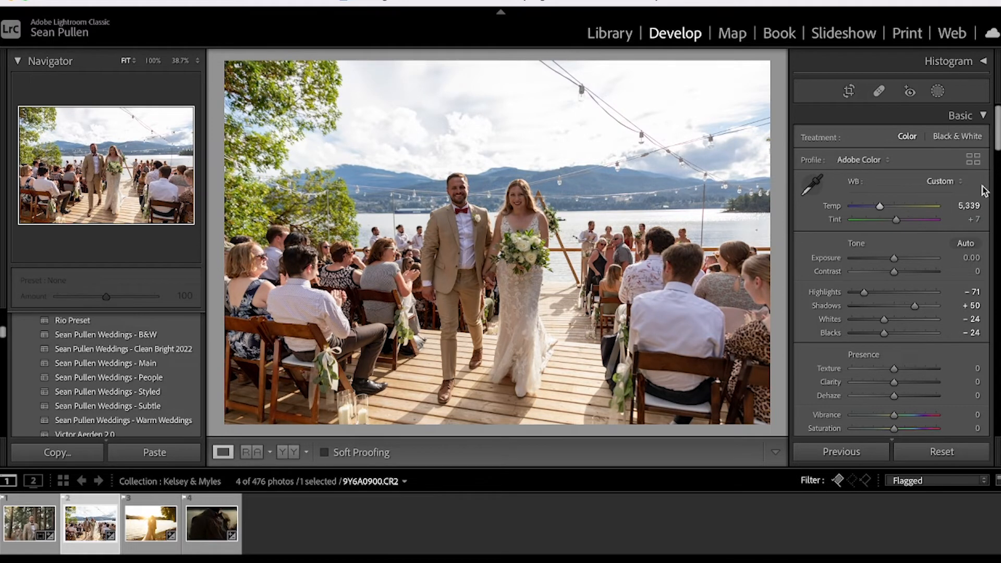
{"action": "scroll", "coordinate": [893, 363], "scroll_direction": "down", "scroll_amount": 2}
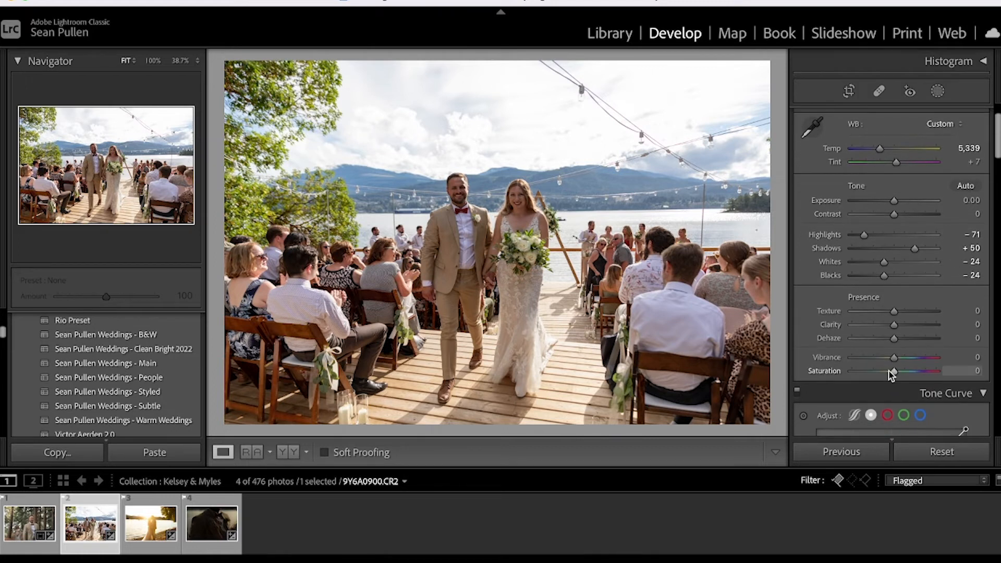
{"action": "left_click_drag", "start_coordinate": [893, 372], "coordinate": [891, 373]}
{"action": "left_click_drag", "start_coordinate": [893, 324], "coordinate": [891, 325]}
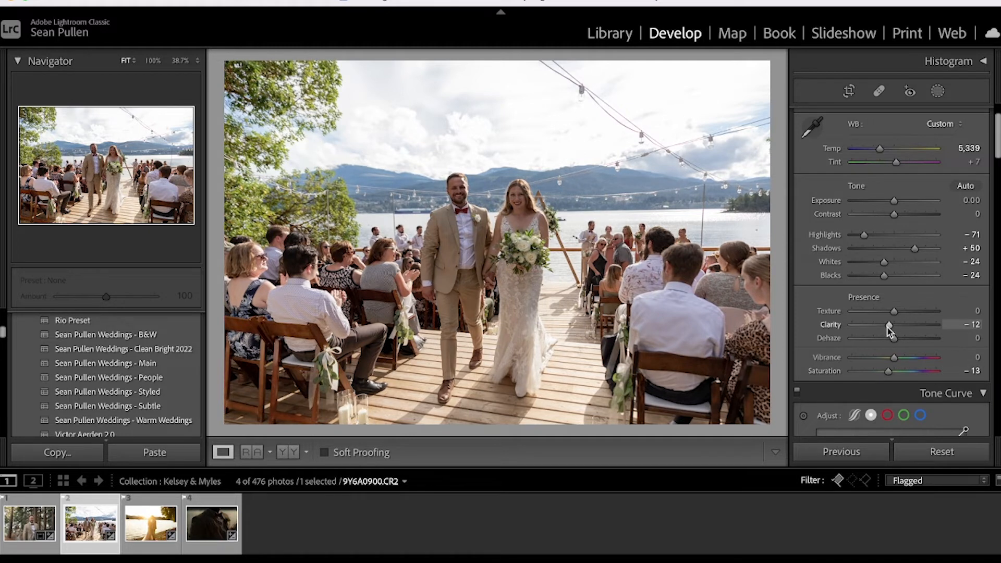
Step: Inspect the couple up close and compare the edited aisle photo with its unedited version
{"action": "left_click", "coordinate": [458, 190]}
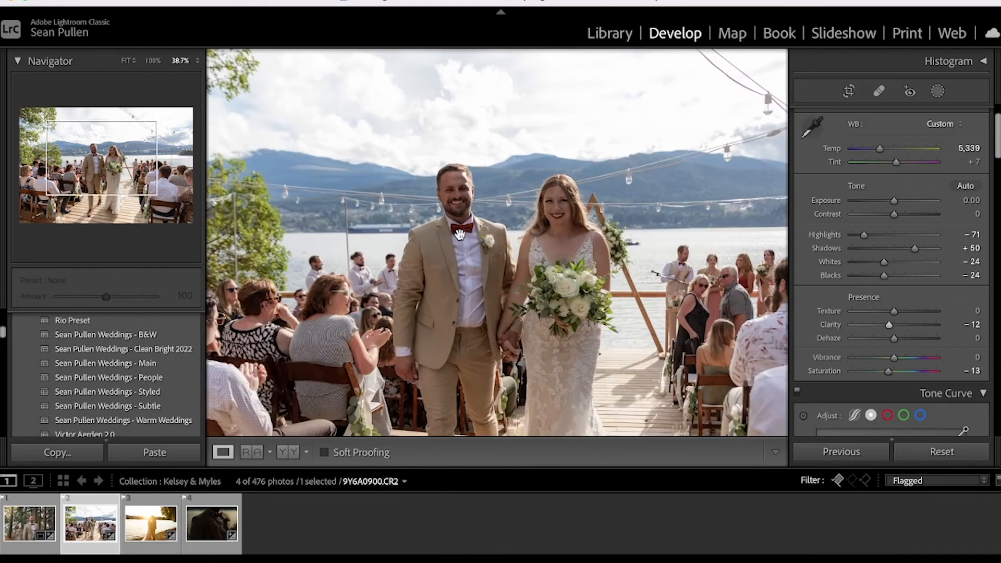
{"action": "left_click", "coordinate": [458, 235]}
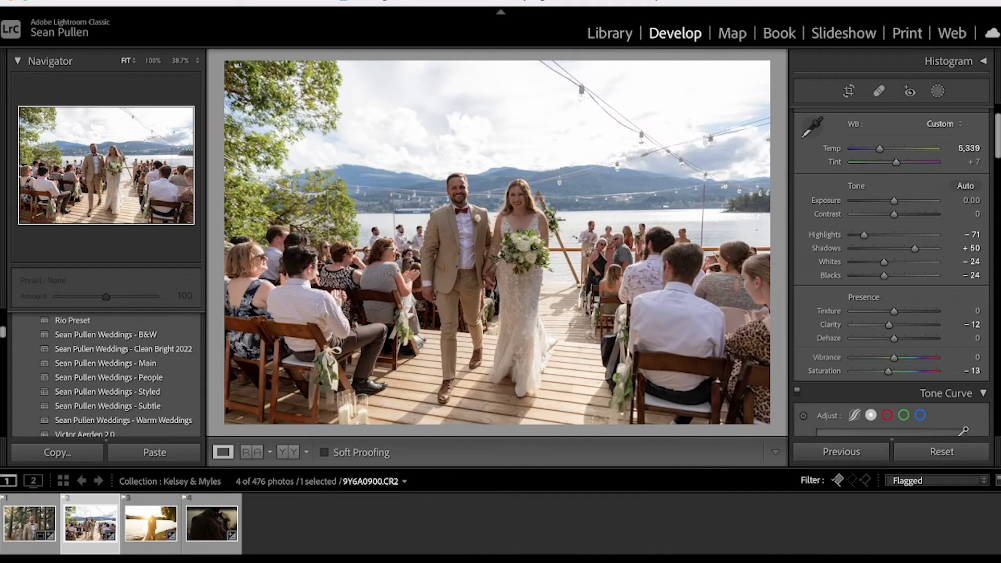
{"action": "key", "text": "backslash"}
{"action": "key", "text": "backslash"}
{"action": "key", "text": "backslash"}
{"action": "key", "text": "backslash"}
Step: Set the HSL saturation of Green to −58 and of Yellow to −20 to mute the foliage
{"action": "left_click_drag", "start_coordinate": [997, 150], "coordinate": [997, 213]}
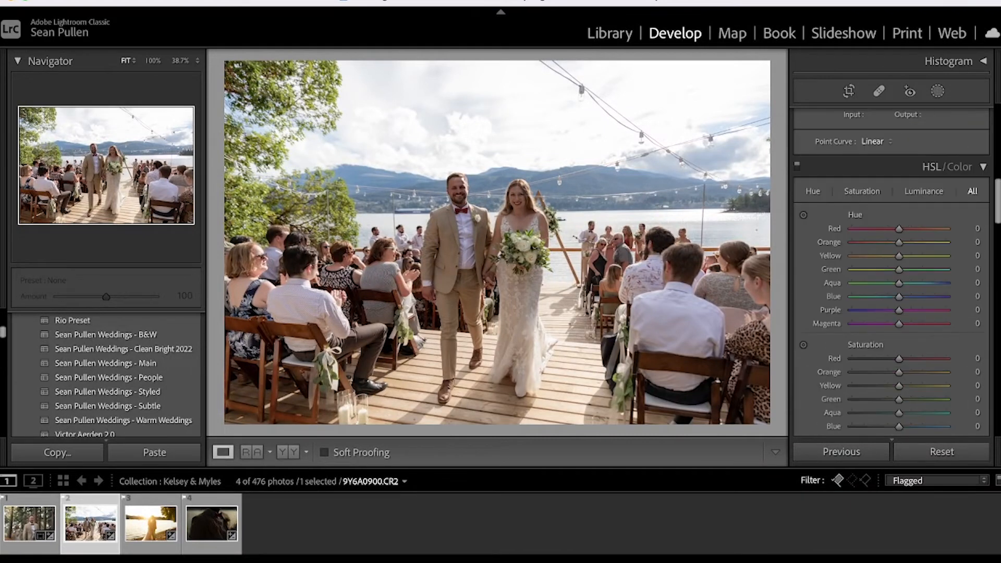
{"action": "scroll", "coordinate": [940, 167], "scroll_direction": "down", "scroll_amount": 5}
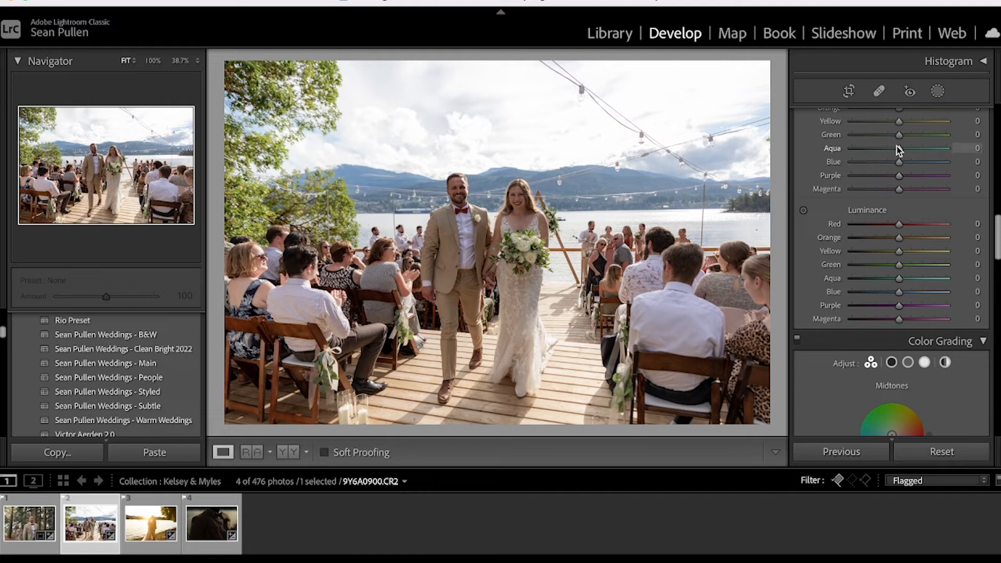
{"action": "left_click_drag", "start_coordinate": [900, 136], "coordinate": [889, 139]}
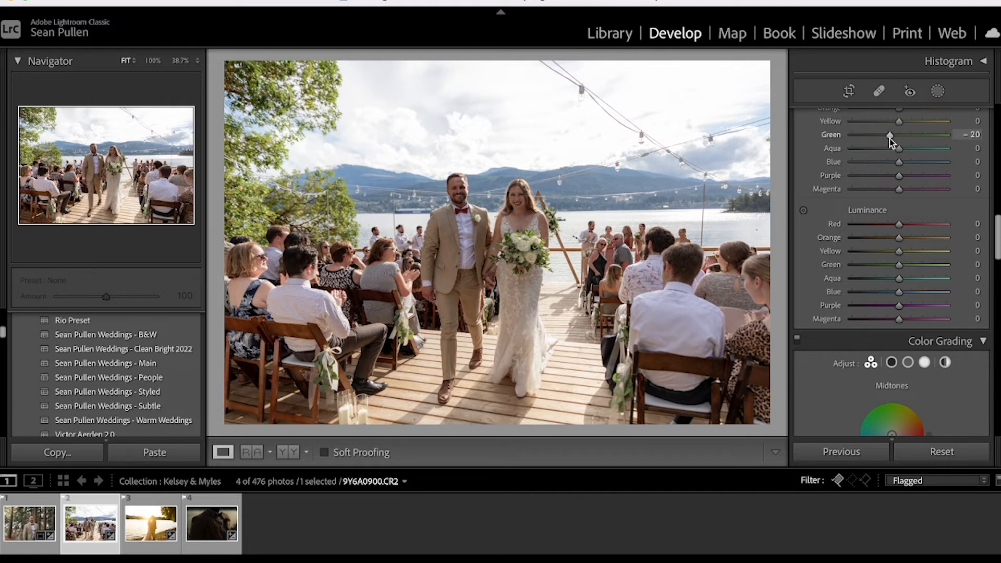
{"action": "scroll", "coordinate": [890, 303], "scroll_direction": "up", "scroll_amount": 5}
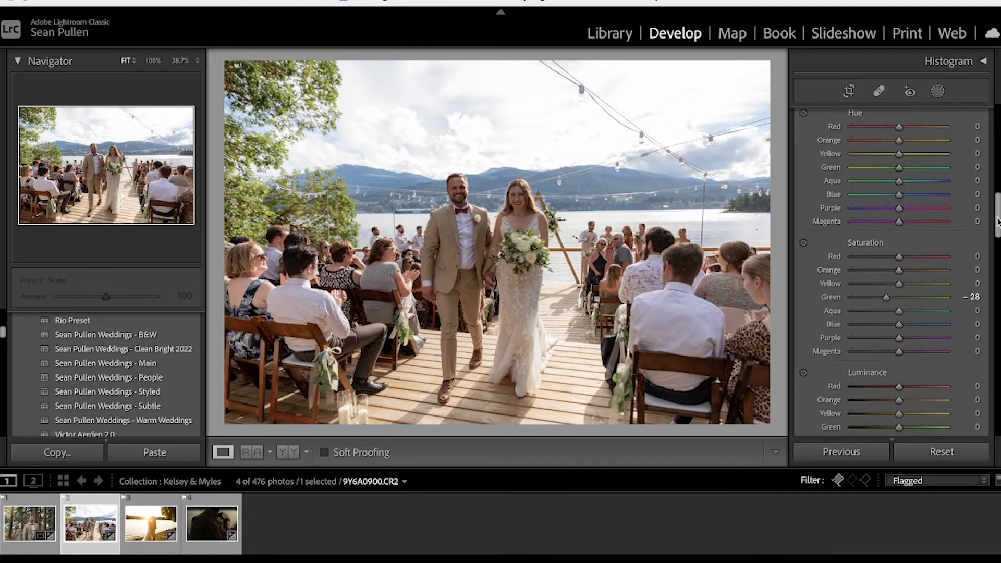
{"action": "mouse_move", "coordinate": [878, 296]}
{"action": "left_mouse_down"}
{"action": "mouse_move", "coordinate": [897, 285]}
{"action": "mouse_move", "coordinate": [889, 286]}
{"action": "left_mouse_up"}
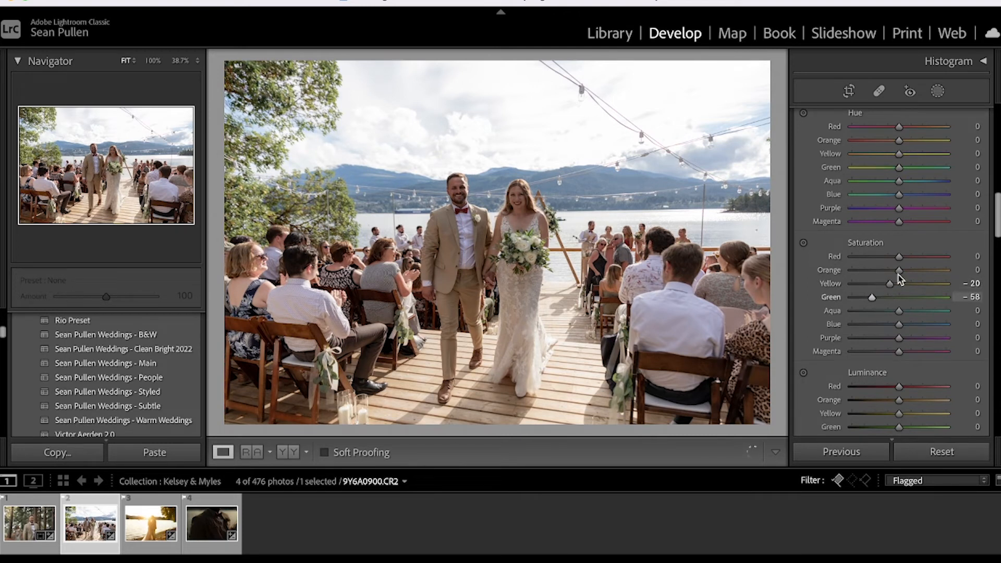
Step: Lower the HSL saturation of the yellows further
{"action": "left_click_drag", "start_coordinate": [899, 271], "coordinate": [899, 271]}
{"action": "scroll", "coordinate": [996, 224], "scroll_direction": "up", "scroll_amount": 2}
{"action": "scroll", "coordinate": [915, 297], "scroll_direction": "down", "scroll_amount": 1}
{"action": "mouse_move", "coordinate": [889, 296]}
{"action": "left_mouse_down"}
{"action": "mouse_move", "coordinate": [866, 309]}
{"action": "mouse_move", "coordinate": [879, 293]}
{"action": "left_mouse_up"}
Step: Set the Sharpening Amount to 77 and its Masking to 57, using the black-and-white mask preview
{"action": "left_click_drag", "start_coordinate": [998, 214], "coordinate": [995, 308]}
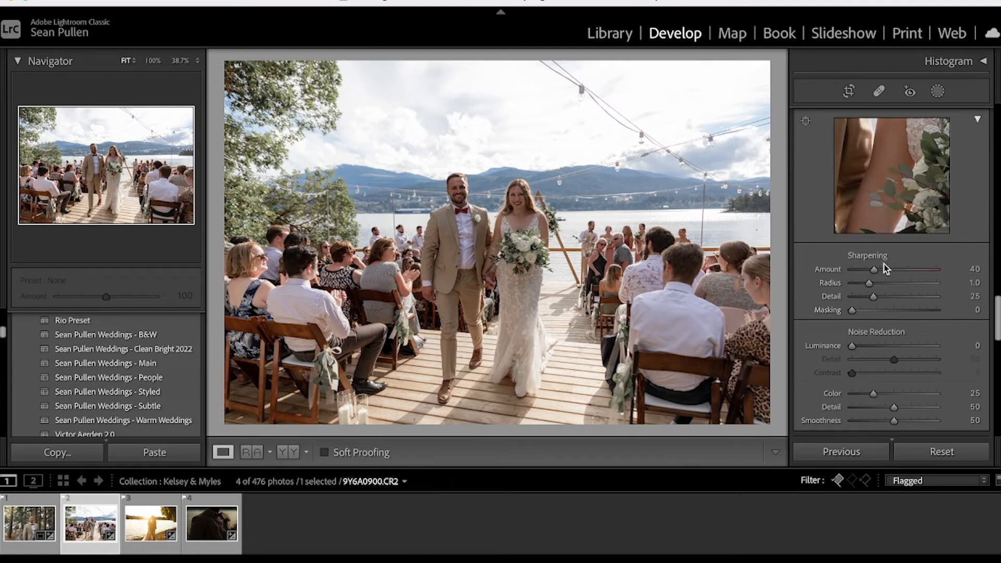
{"action": "left_click_drag", "start_coordinate": [874, 270], "coordinate": [895, 271]}
{"action": "key", "text": "alt"}
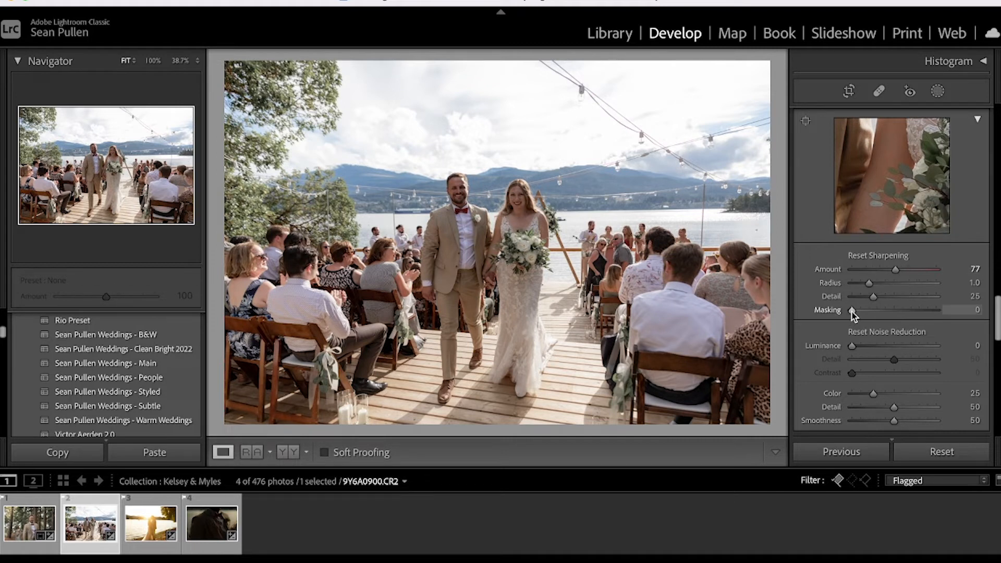
{"action": "left_click_drag", "start_coordinate": [852, 311], "coordinate": [900, 314]}
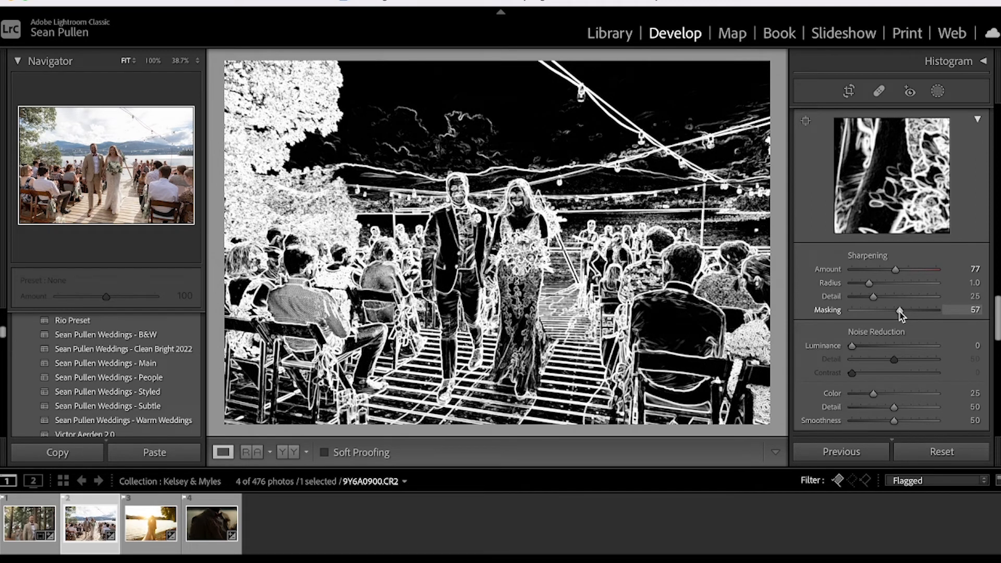
{"action": "left_click_drag", "start_coordinate": [900, 314], "coordinate": [900, 314]}
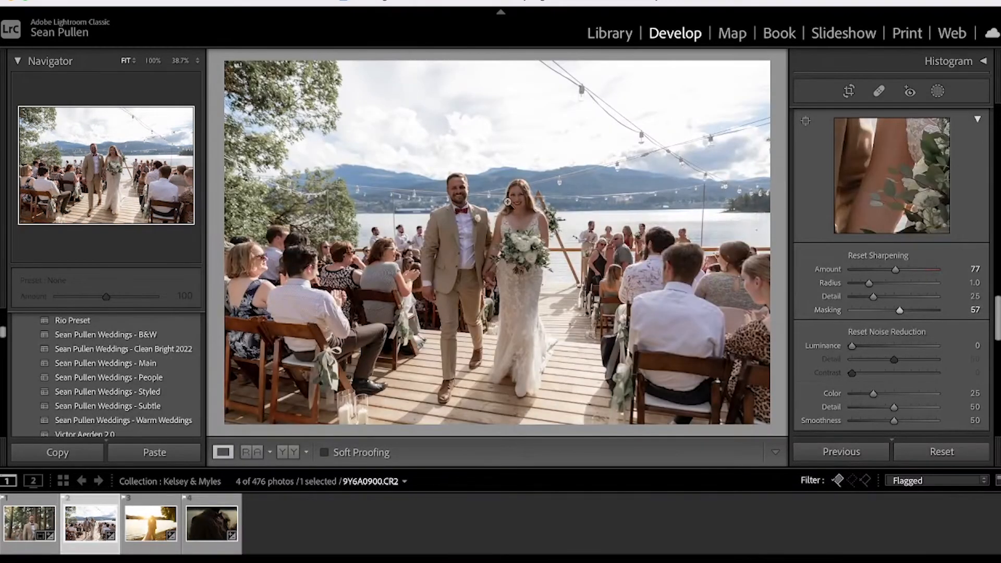
{"action": "key", "text": "alt"}
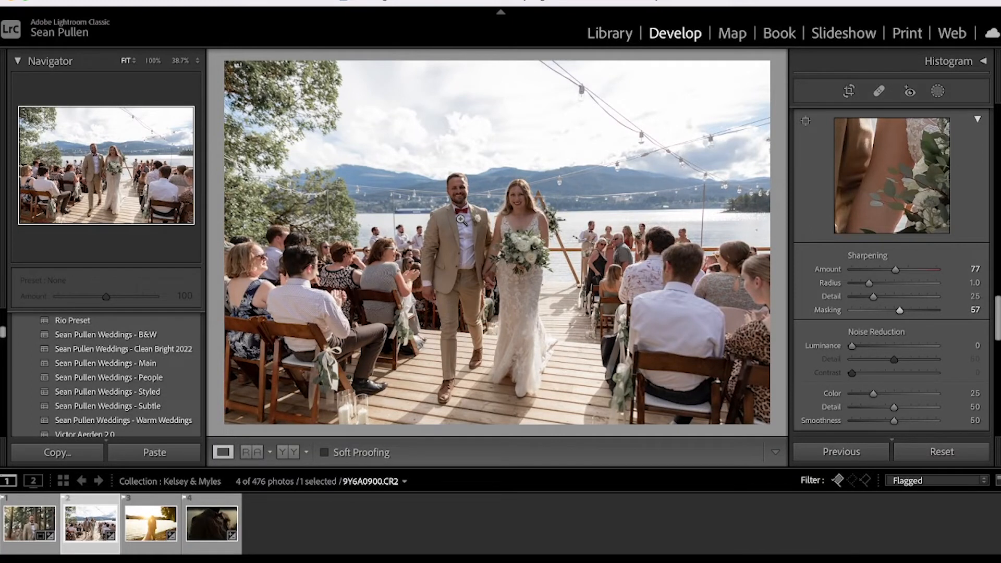
{"action": "key", "text": "alt"}
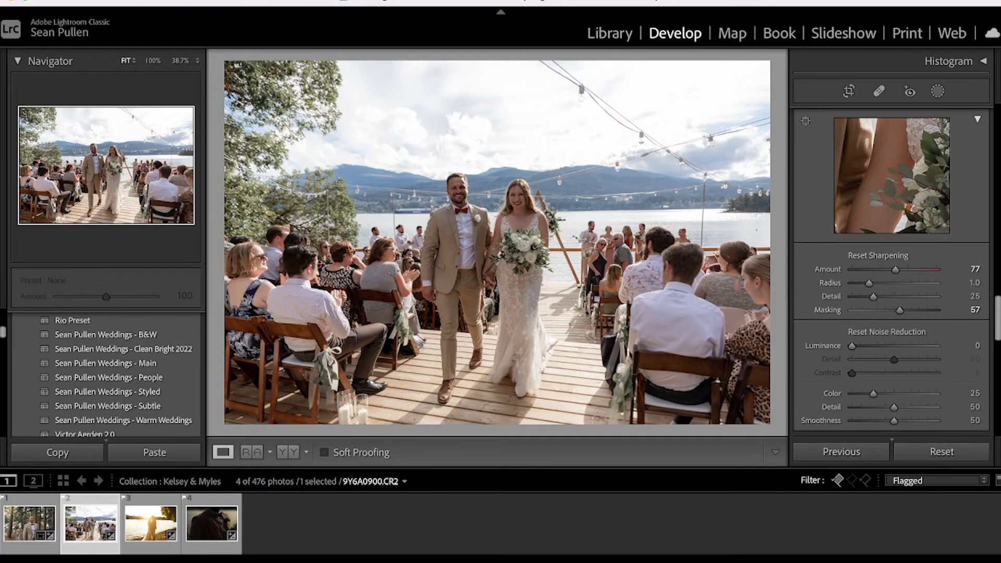
{"action": "scroll", "coordinate": [998, 329], "scroll_direction": "down", "scroll_amount": 2}
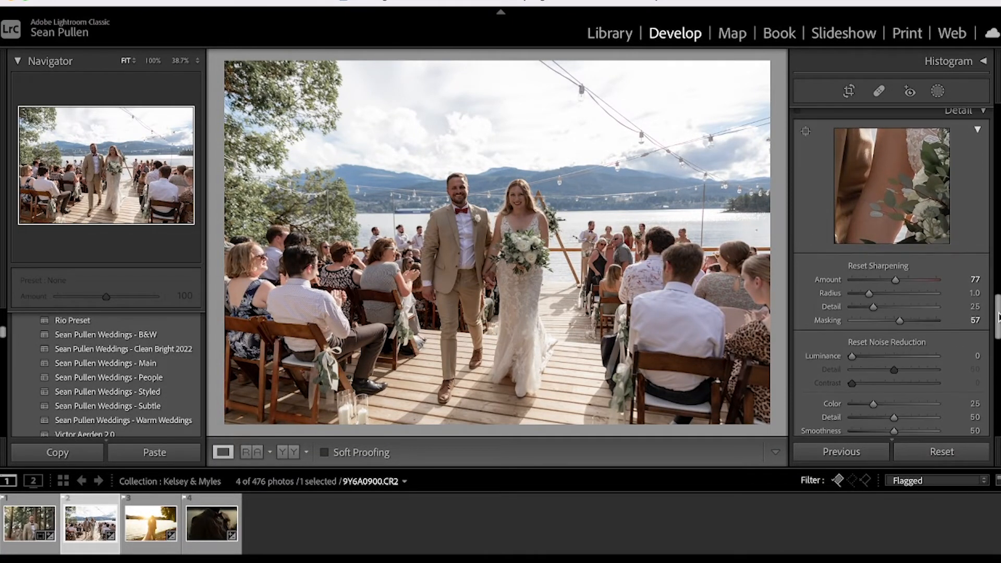
{"action": "scroll", "coordinate": [998, 344], "scroll_direction": "down", "scroll_amount": 1}
{"action": "scroll", "coordinate": [998, 333], "scroll_direction": "down", "scroll_amount": 4}
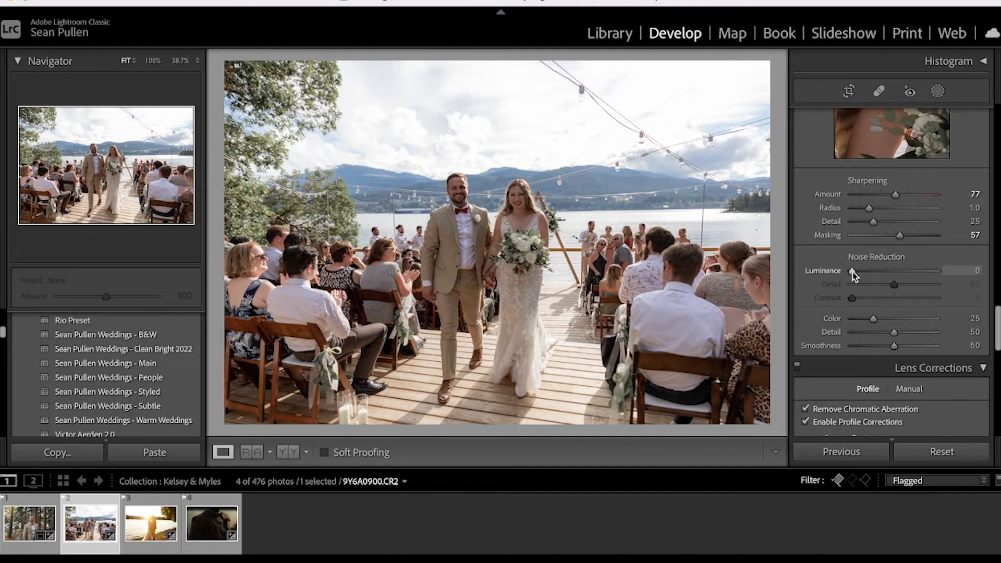
{"action": "scroll", "coordinate": [999, 334], "scroll_direction": "down", "scroll_amount": 10}
{"action": "scroll", "coordinate": [998, 344], "scroll_direction": "up", "scroll_amount": 6}
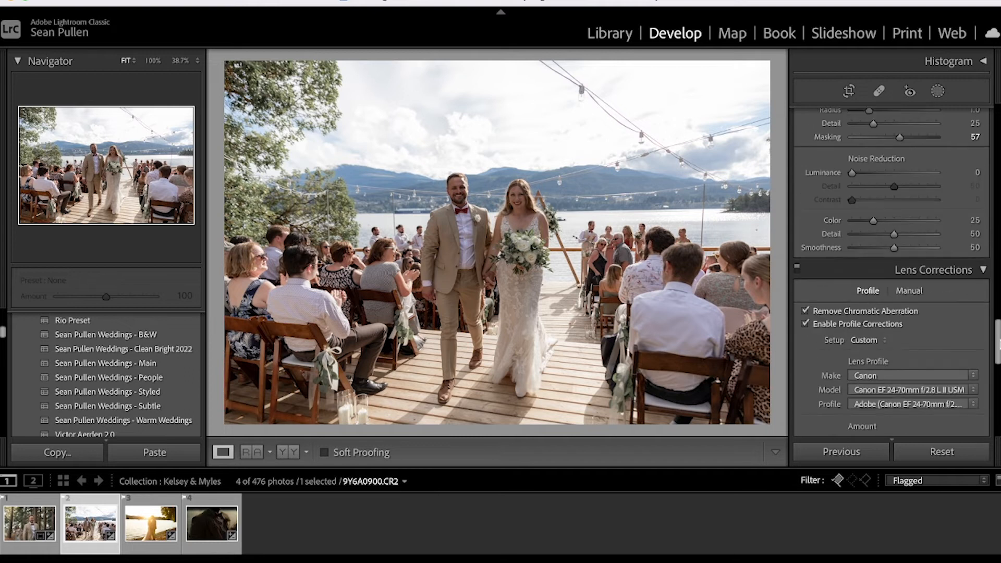
Step: Raise the Sharpening Amount of the aisle photo to 87
{"action": "scroll", "coordinate": [998, 343], "scroll_direction": "up", "scroll_amount": 3}
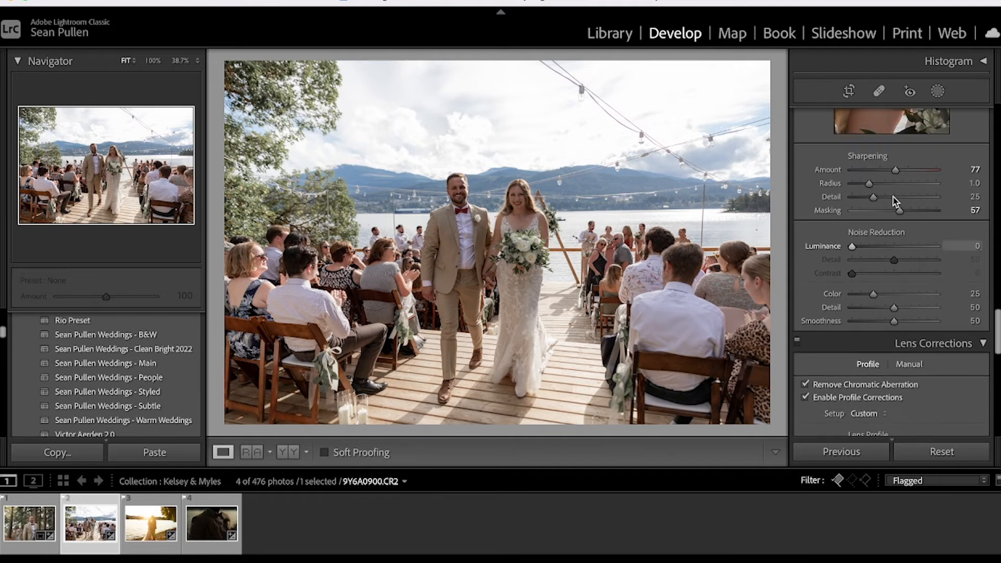
{"action": "left_click_drag", "start_coordinate": [895, 170], "coordinate": [900, 169]}
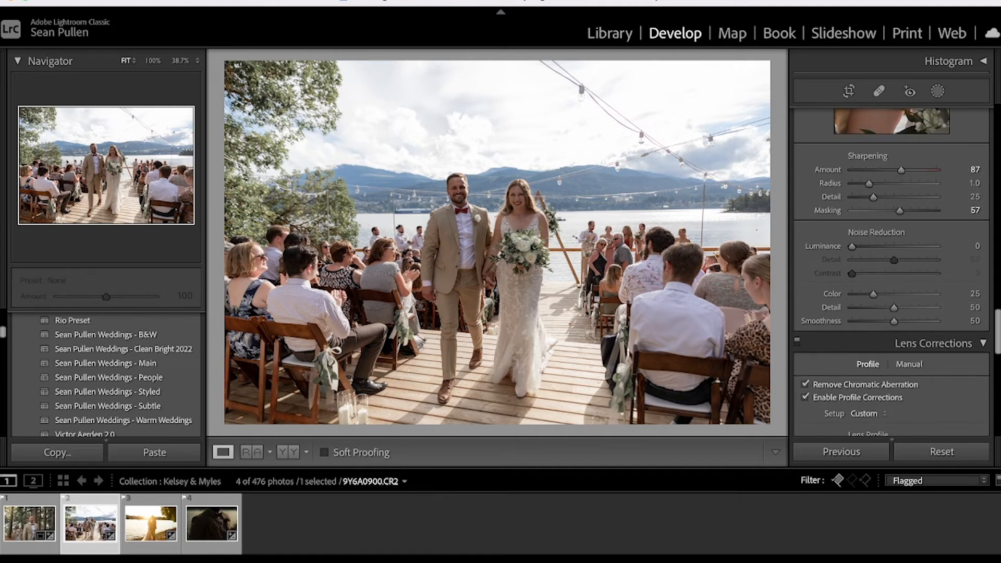
Step: Create a Select Subject mask and subtract the seated guests from it with a brush, keeping only the couple masked
{"action": "left_click_drag", "start_coordinate": [998, 332], "coordinate": [999, 386]}
{"action": "scroll", "coordinate": [973, 217], "scroll_direction": "up", "scroll_amount": 15}
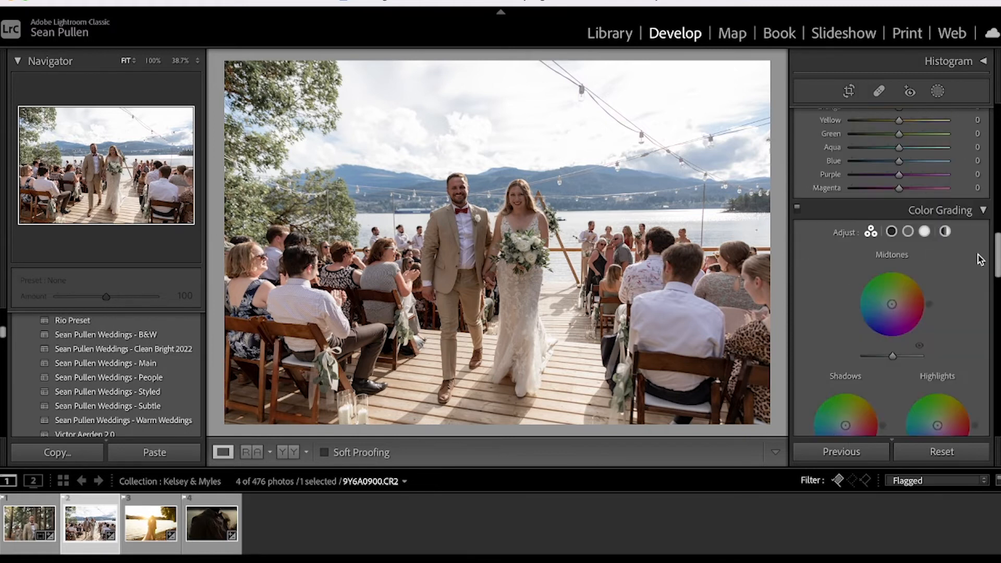
{"action": "scroll", "coordinate": [978, 147], "scroll_direction": "up", "scroll_amount": 3}
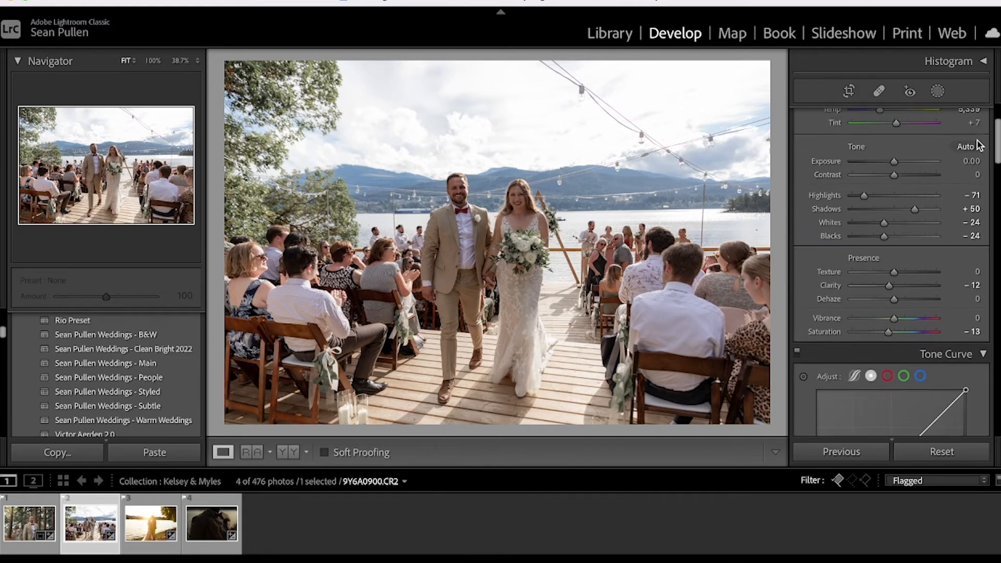
{"action": "scroll", "coordinate": [974, 137], "scroll_direction": "up", "scroll_amount": 1}
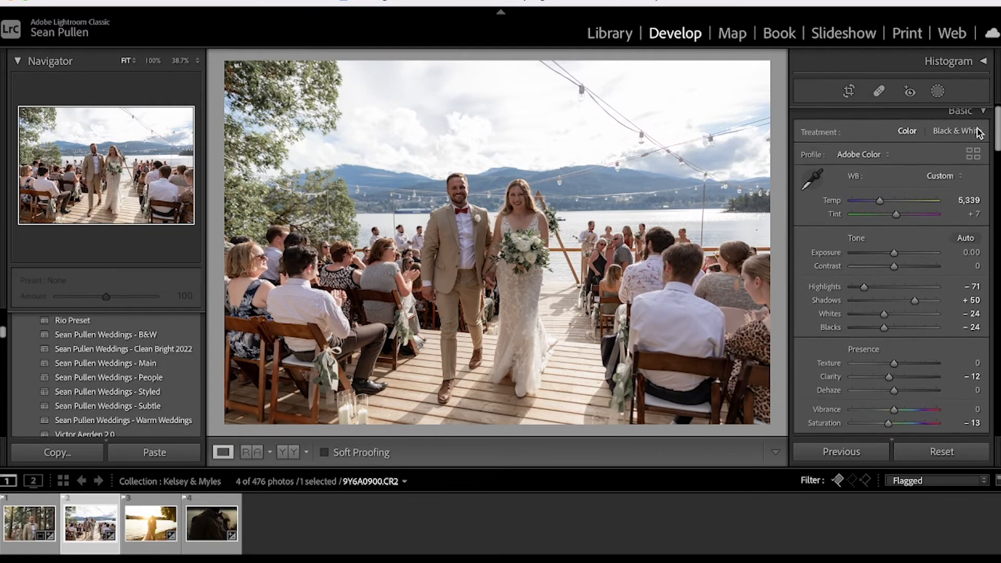
{"action": "left_click", "coordinate": [936, 90]}
{"action": "left_click", "coordinate": [832, 137]}
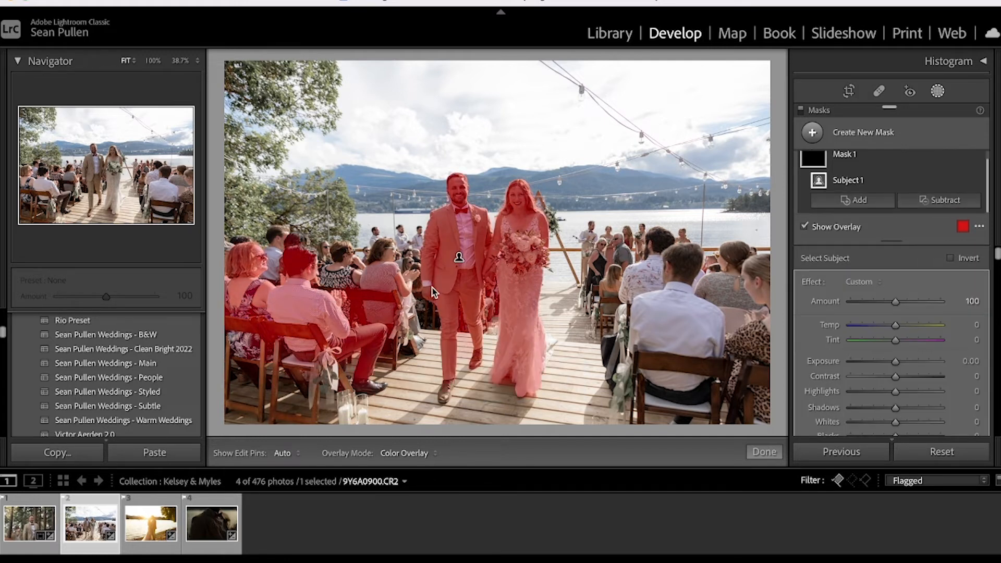
{"action": "left_click", "coordinate": [953, 203]}
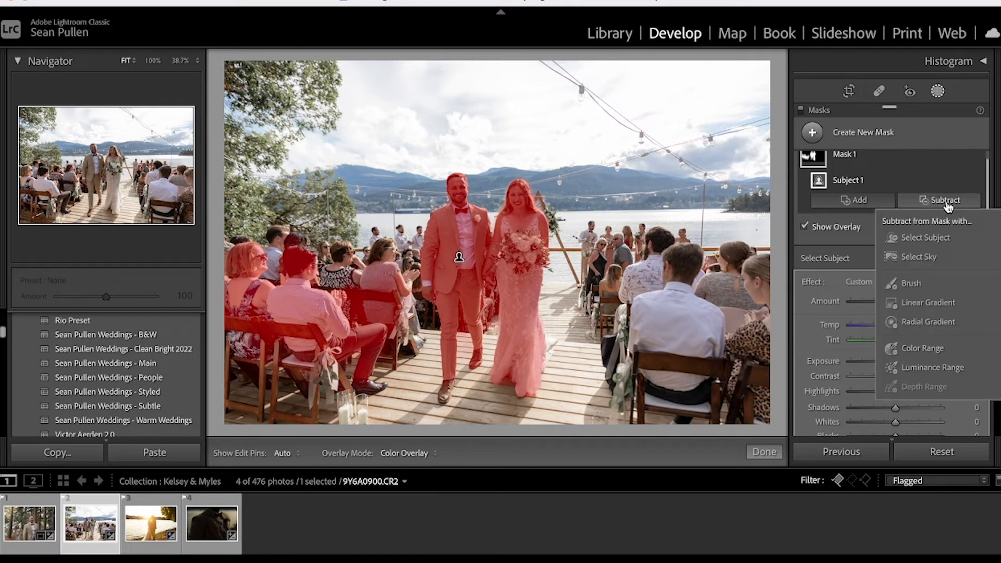
{"action": "left_click", "coordinate": [924, 283]}
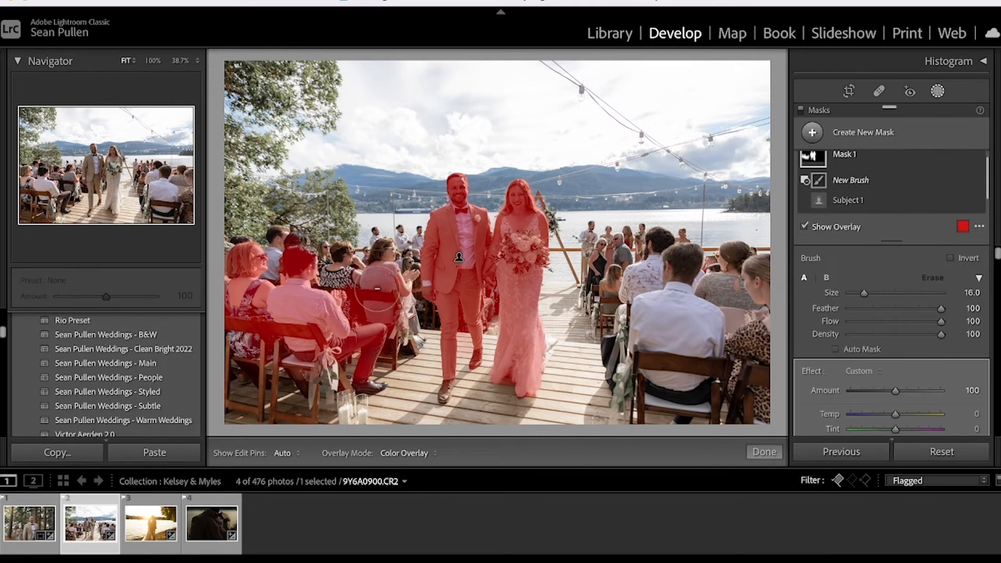
{"action": "mouse_move", "coordinate": [384, 280]}
{"action": "left_mouse_down"}
{"action": "mouse_move", "coordinate": [375, 313]}
{"action": "mouse_move", "coordinate": [334, 323]}
{"action": "mouse_move", "coordinate": [281, 292]}
{"action": "mouse_move", "coordinate": [218, 317]}
{"action": "mouse_move", "coordinate": [308, 343]}
{"action": "mouse_move", "coordinate": [280, 341]}
{"action": "left_mouse_up"}
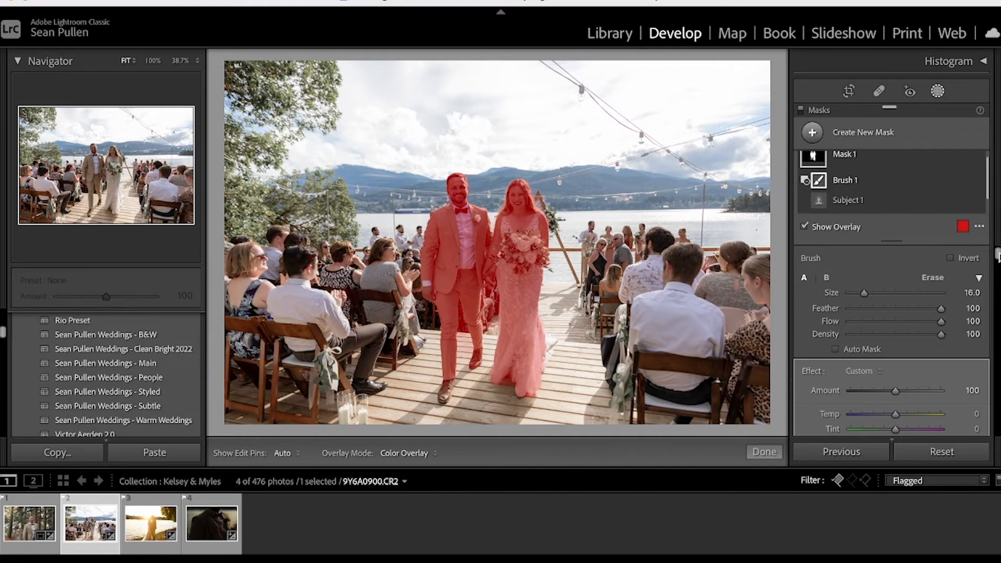
Step: Set the couple mask's Shadows to 15 and Sharpness to 14 with the overlay hidden, finish masking and check the couple up close
{"action": "scroll", "coordinate": [891, 339], "scroll_direction": "down", "scroll_amount": 5}
{"action": "key", "text": "o"}
{"action": "mouse_move", "coordinate": [896, 355]}
{"action": "left_mouse_down"}
{"action": "mouse_move", "coordinate": [917, 364]}
{"action": "mouse_move", "coordinate": [904, 370]}
{"action": "left_mouse_up"}
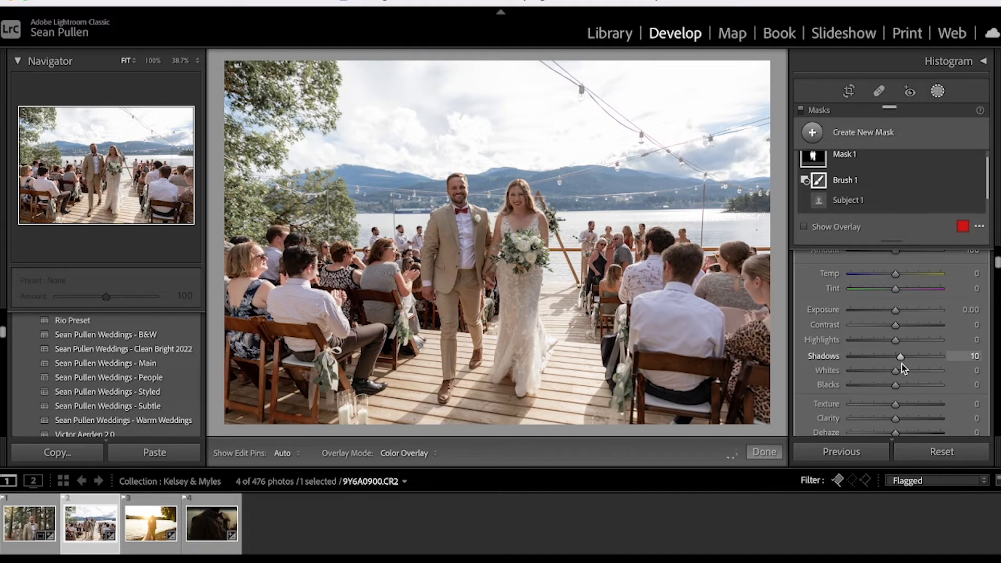
{"action": "mouse_move", "coordinate": [914, 368]}
{"action": "left_mouse_down"}
{"action": "mouse_move", "coordinate": [927, 369]}
{"action": "mouse_move", "coordinate": [900, 364]}
{"action": "left_mouse_up"}
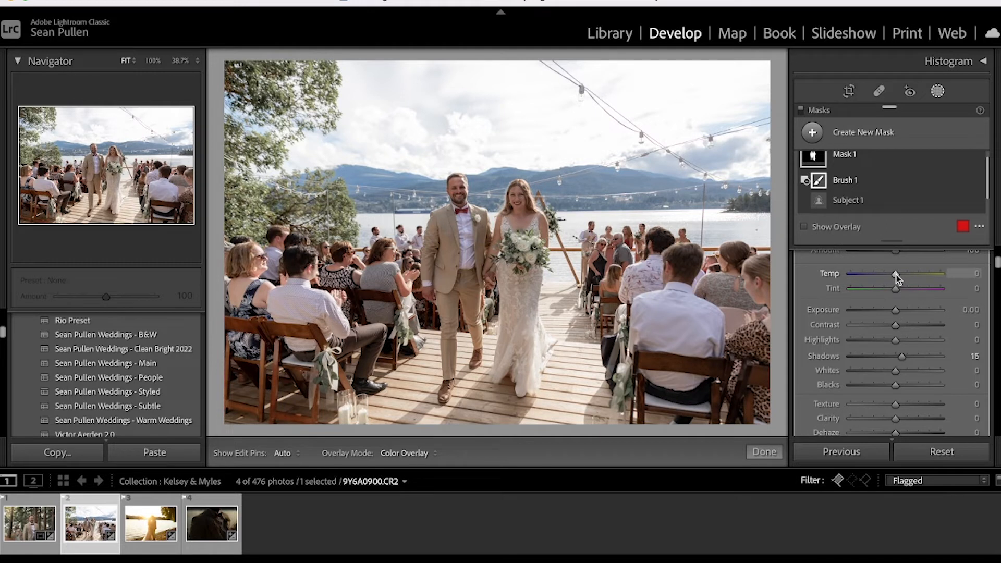
{"action": "left_click_drag", "start_coordinate": [898, 277], "coordinate": [900, 279]}
{"action": "left_click_drag", "start_coordinate": [997, 266], "coordinate": [997, 269]}
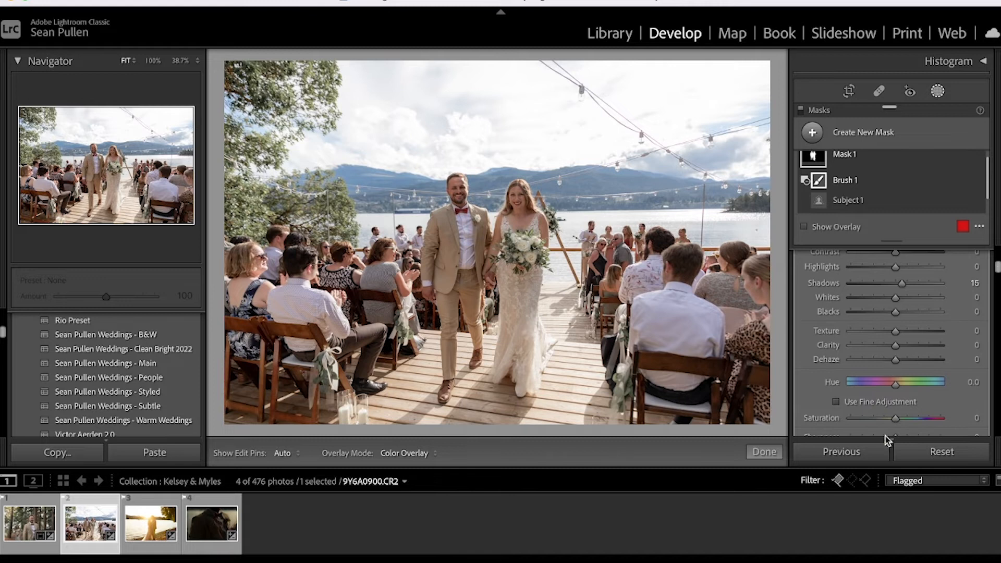
{"action": "scroll", "coordinate": [895, 339], "scroll_direction": "down", "scroll_amount": 3}
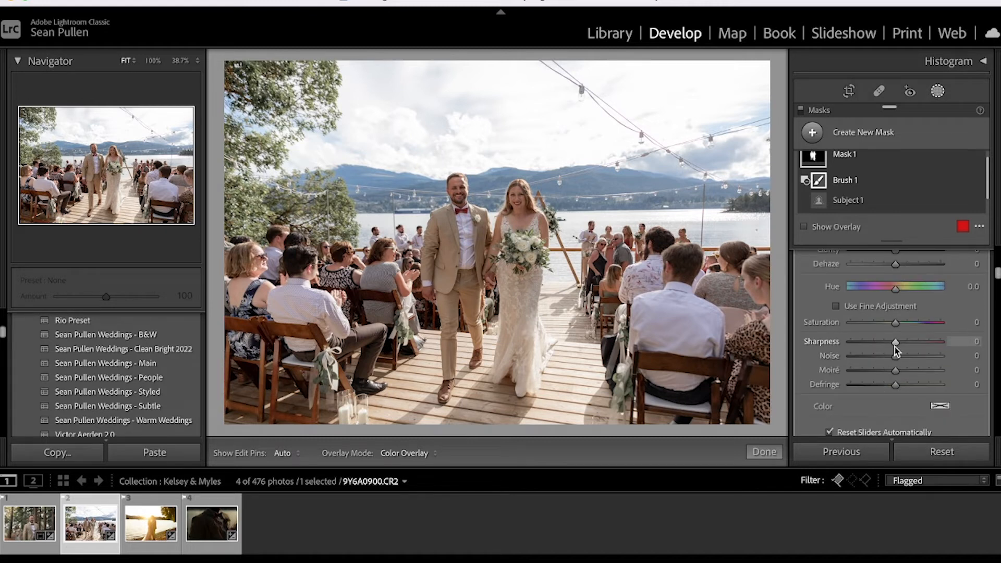
{"action": "left_click_drag", "start_coordinate": [895, 343], "coordinate": [902, 345]}
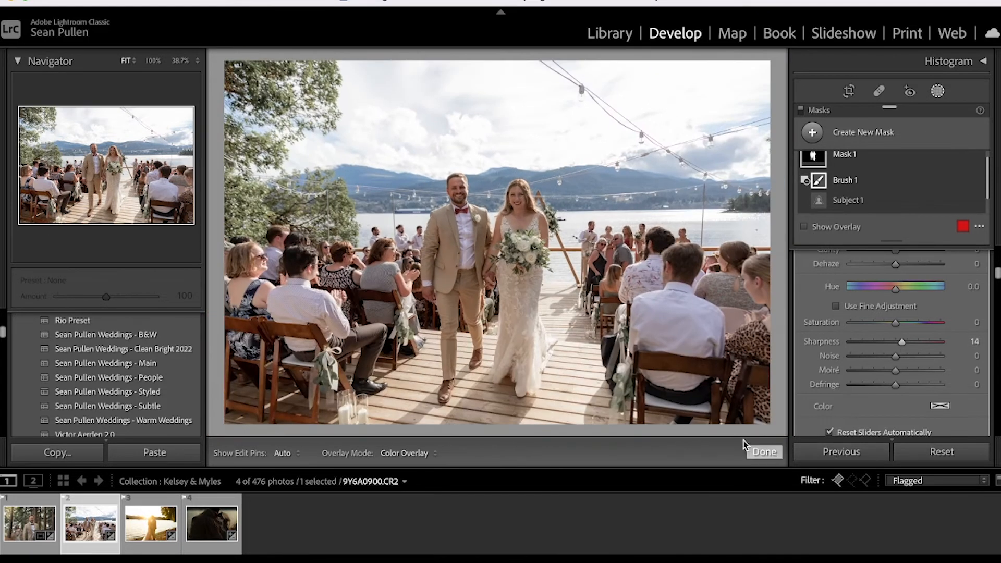
{"action": "left_click", "coordinate": [762, 451]}
{"action": "left_click_drag", "start_coordinate": [412, 139], "coordinate": [572, 324]}
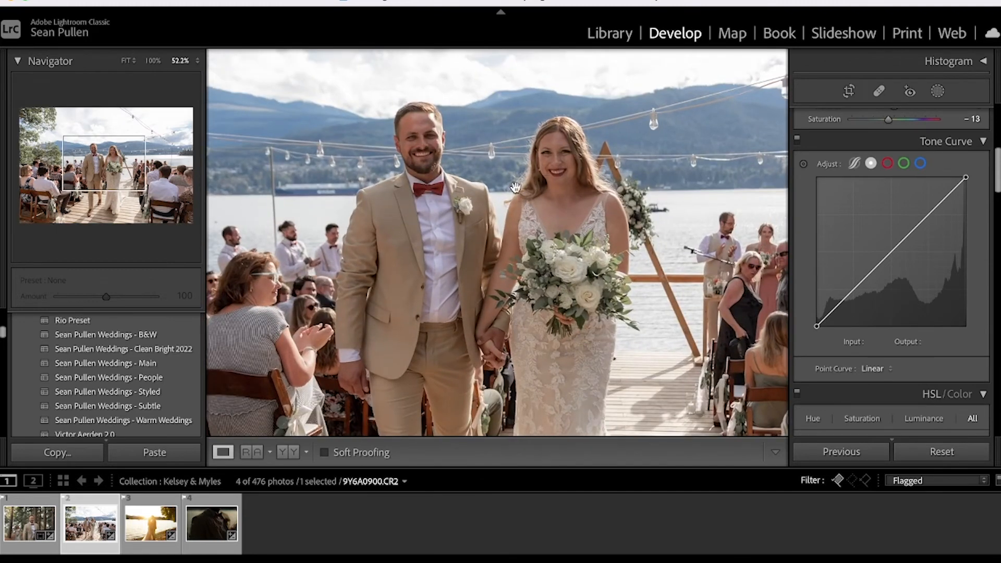
{"action": "left_click", "coordinate": [482, 248]}
Step: Shape the tone curve with a midtone point near 136/129, a slightly raised lower point, and the black point output at 12
{"action": "scroll", "coordinate": [891, 260], "scroll_direction": "up", "scroll_amount": 1}
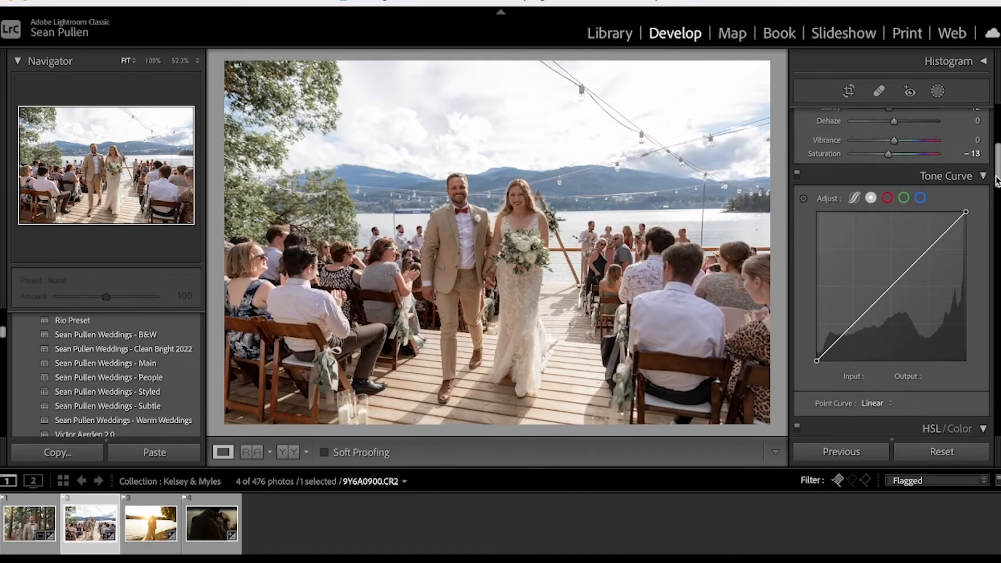
{"action": "left_click", "coordinate": [894, 272]}
{"action": "left_click_drag", "start_coordinate": [896, 275], "coordinate": [897, 279]}
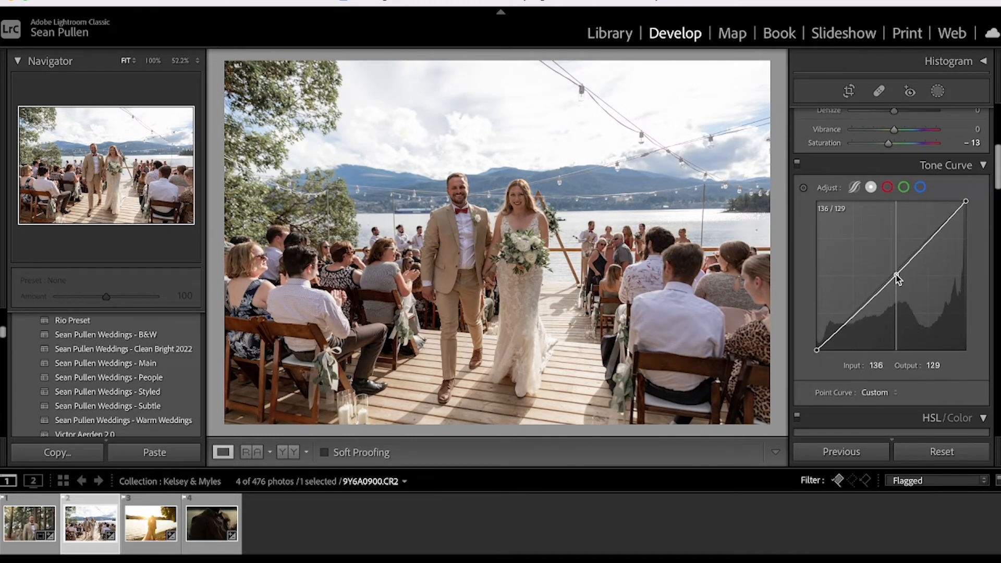
{"action": "left_click_drag", "start_coordinate": [859, 314], "coordinate": [857, 308]}
{"action": "mouse_move", "coordinate": [814, 350]}
{"action": "left_mouse_down"}
{"action": "mouse_move", "coordinate": [802, 358]}
{"action": "mouse_move", "coordinate": [802, 348]}
{"action": "left_mouse_up"}
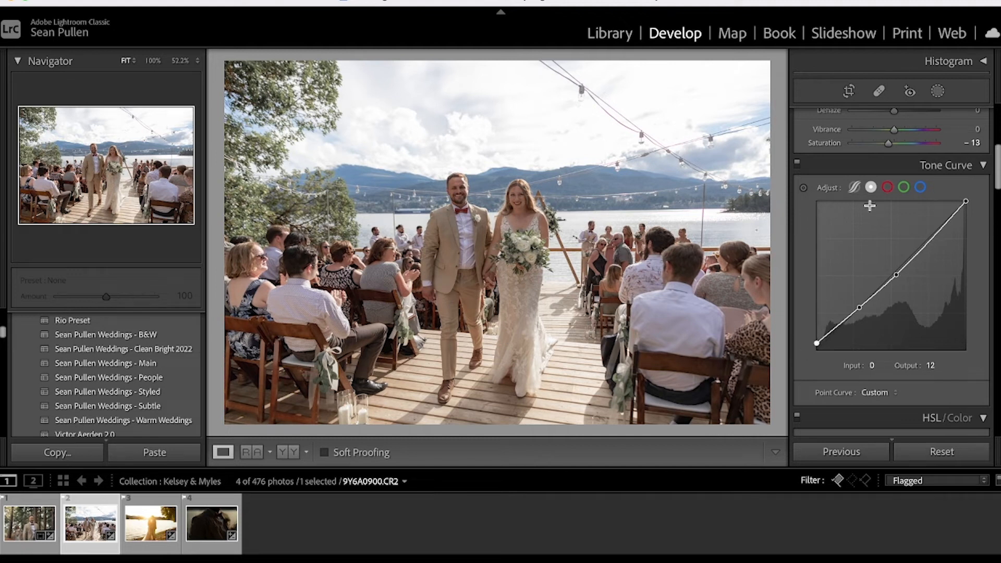
Step: Compare the photo with and without the tone curve adjustment
{"action": "left_click", "coordinate": [798, 164]}
{"action": "left_click", "coordinate": [797, 164]}
{"action": "left_click", "coordinate": [797, 165]}
{"action": "left_click", "coordinate": [796, 164]}
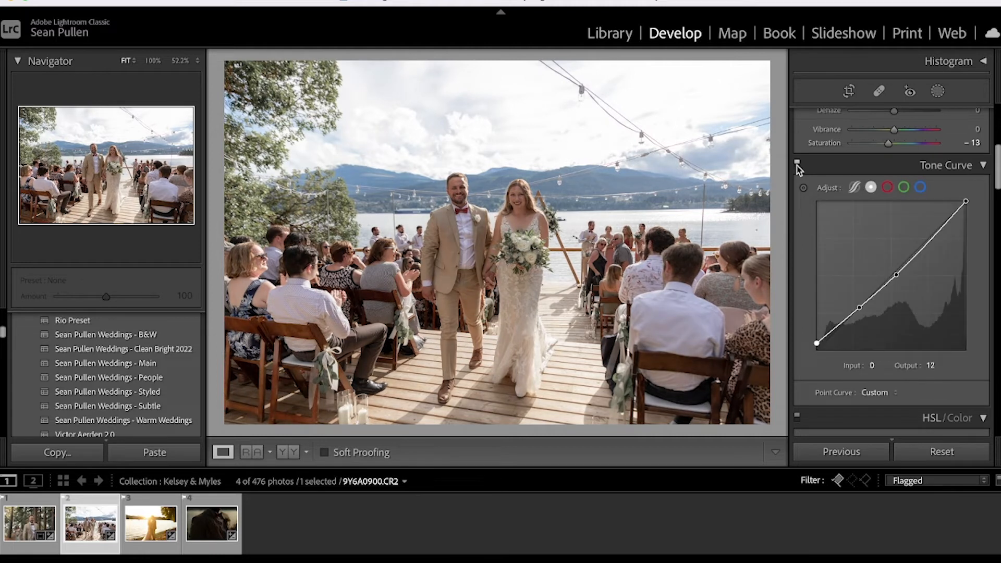
{"action": "left_click", "coordinate": [797, 164]}
{"action": "left_click", "coordinate": [797, 165]}
Step: Add a radial gradient mask with Feather 39 and centre it on the couple
{"action": "left_click_drag", "start_coordinate": [996, 177], "coordinate": [996, 151]}
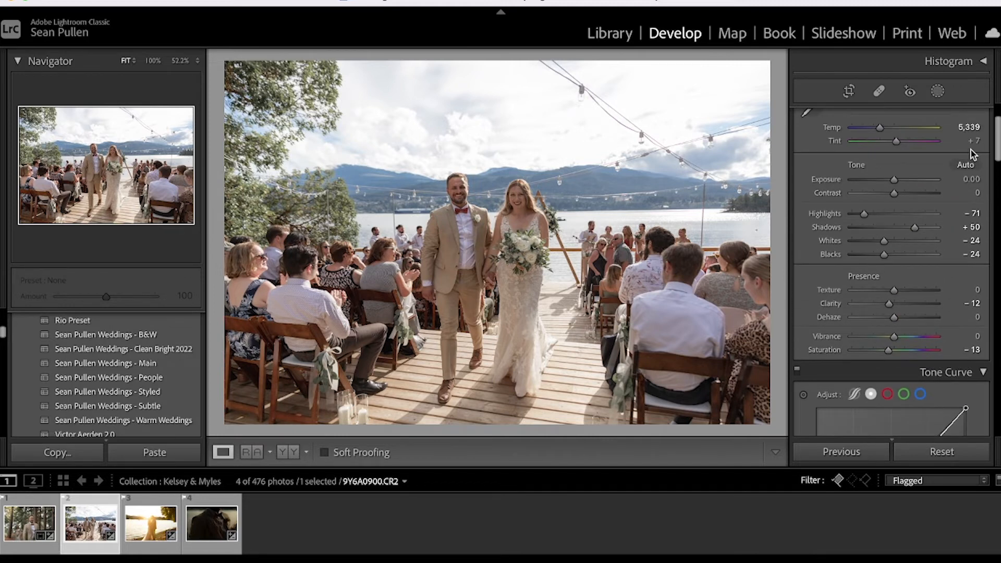
{"action": "left_click_drag", "start_coordinate": [997, 161], "coordinate": [998, 179]}
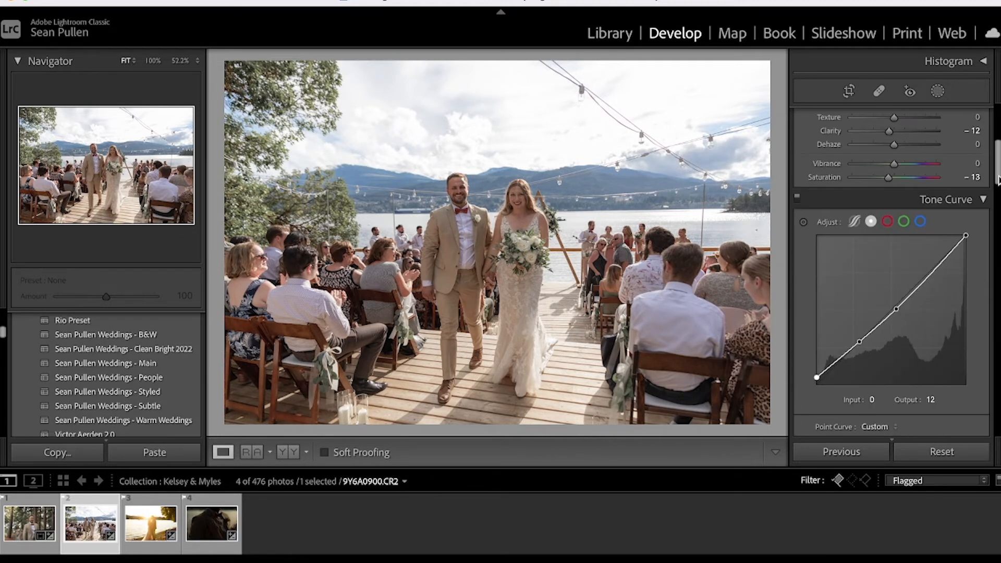
{"action": "scroll", "coordinate": [997, 180], "scroll_direction": "up", "scroll_amount": 5}
{"action": "left_click", "coordinate": [935, 100]}
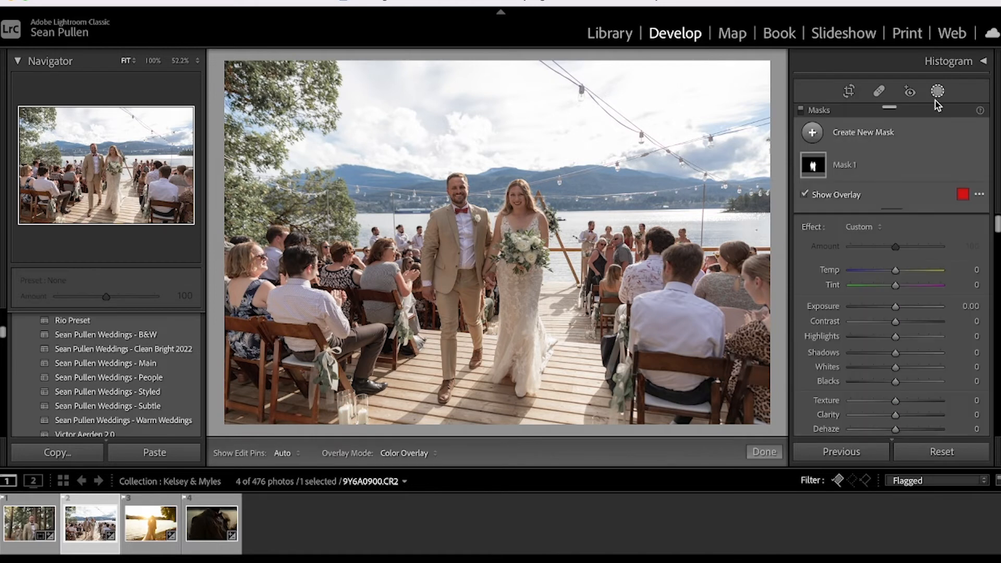
{"action": "left_click", "coordinate": [812, 132]}
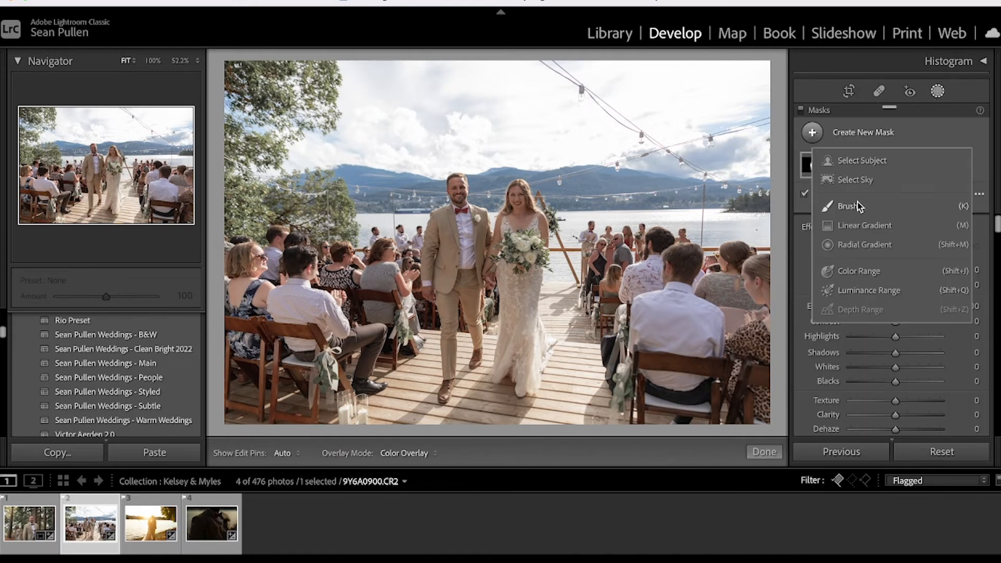
{"action": "left_click", "coordinate": [862, 245]}
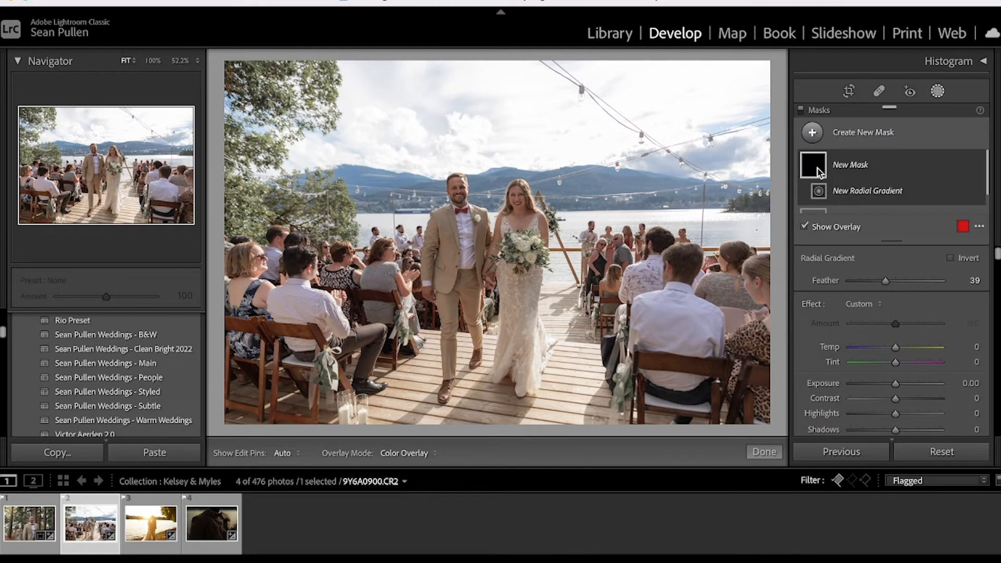
{"action": "mouse_move", "coordinate": [455, 224]}
{"action": "left_mouse_down"}
{"action": "mouse_move", "coordinate": [604, 411]}
{"action": "mouse_move", "coordinate": [593, 380]}
{"action": "left_mouse_up"}
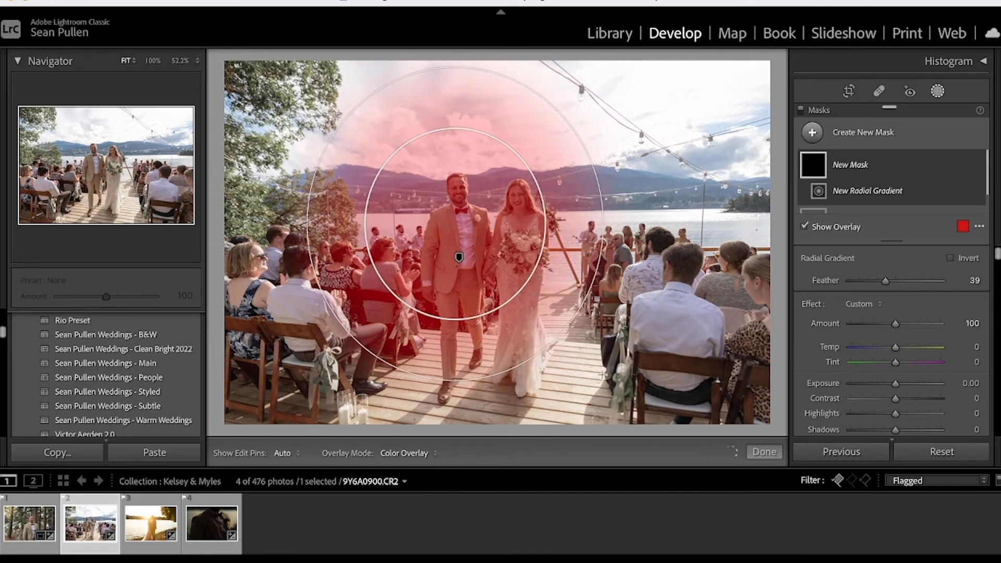
{"action": "left_click_drag", "start_coordinate": [441, 217], "coordinate": [491, 264]}
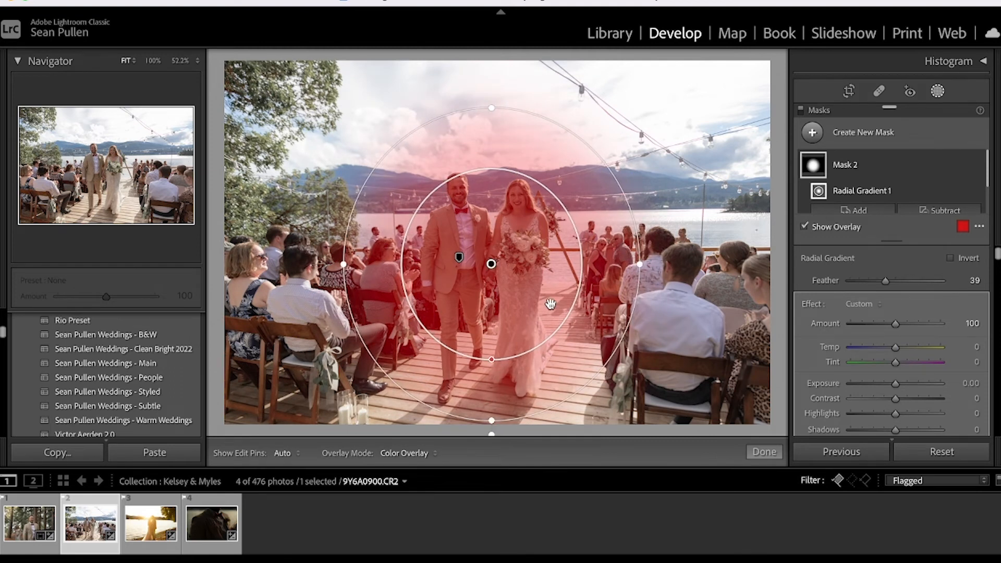
Step: Invert the radial gradient around the couple and set its Exposure to −0.40 to darken the surroundings
{"action": "left_click", "coordinate": [951, 258]}
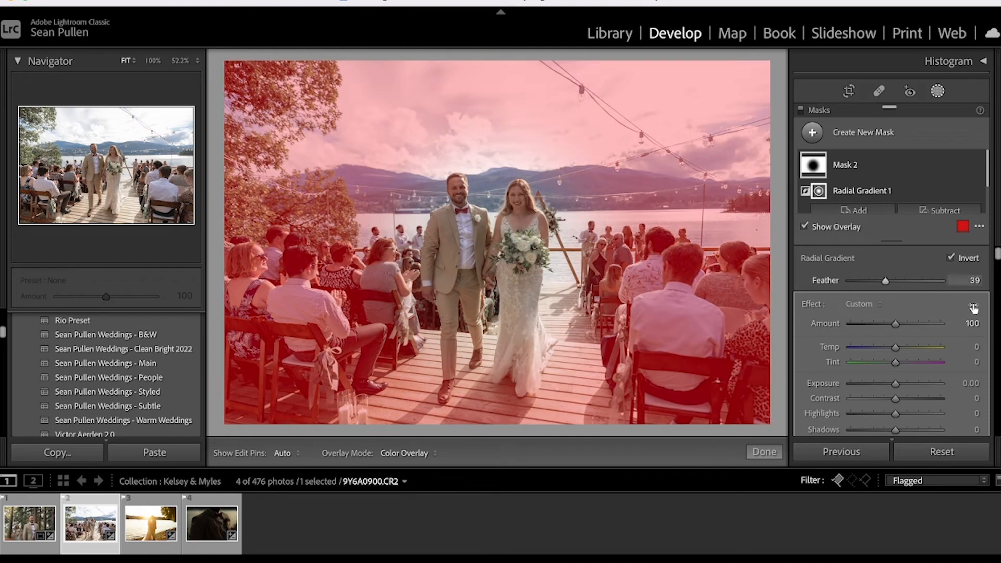
{"action": "left_click_drag", "start_coordinate": [895, 388], "coordinate": [894, 388]}
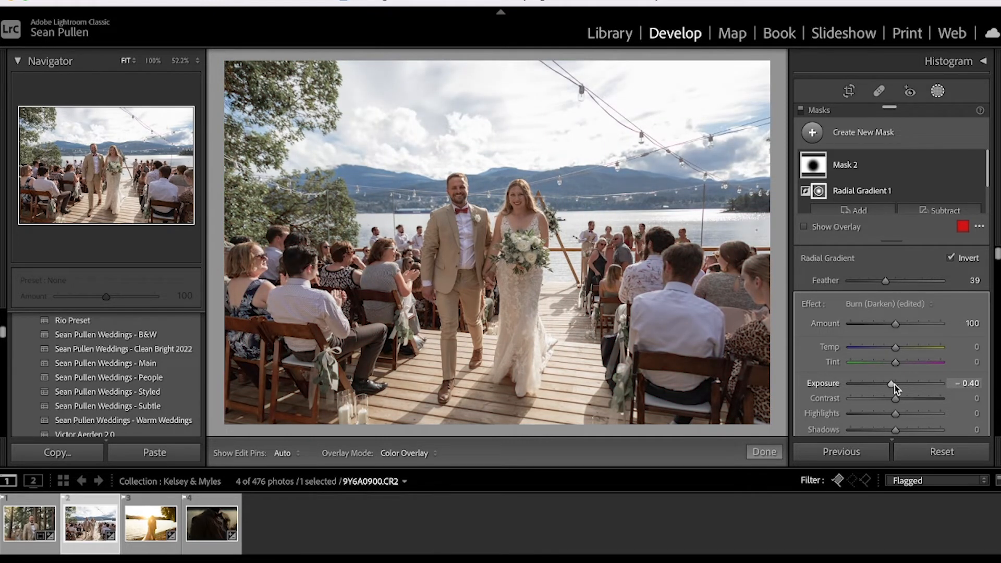
{"action": "mouse_move", "coordinate": [497, 209]}
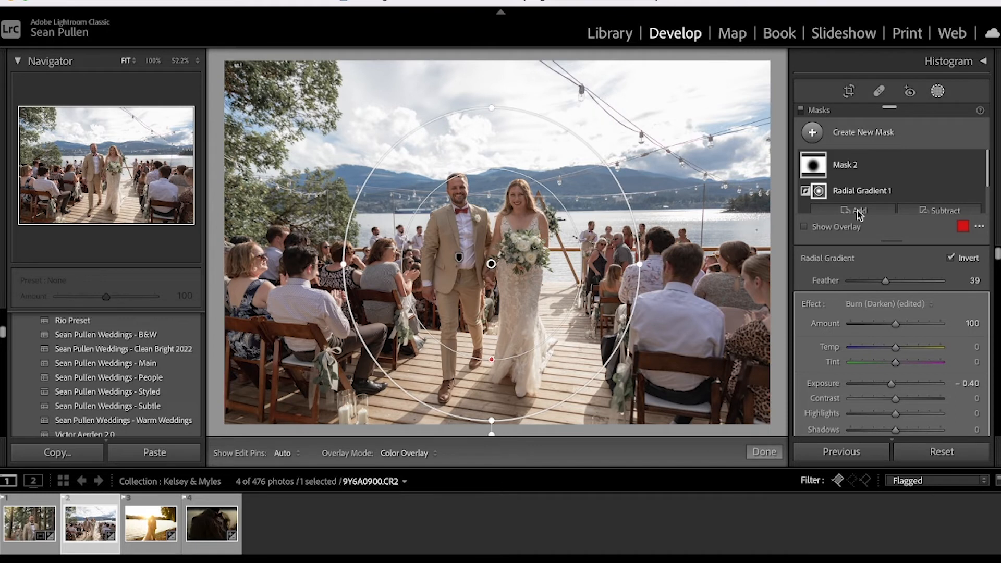
Step: Add another radial gradient mask over the photo's upper-right sky, tilt it down toward the couple and set its Feather to 100
{"action": "left_click", "coordinate": [816, 137]}
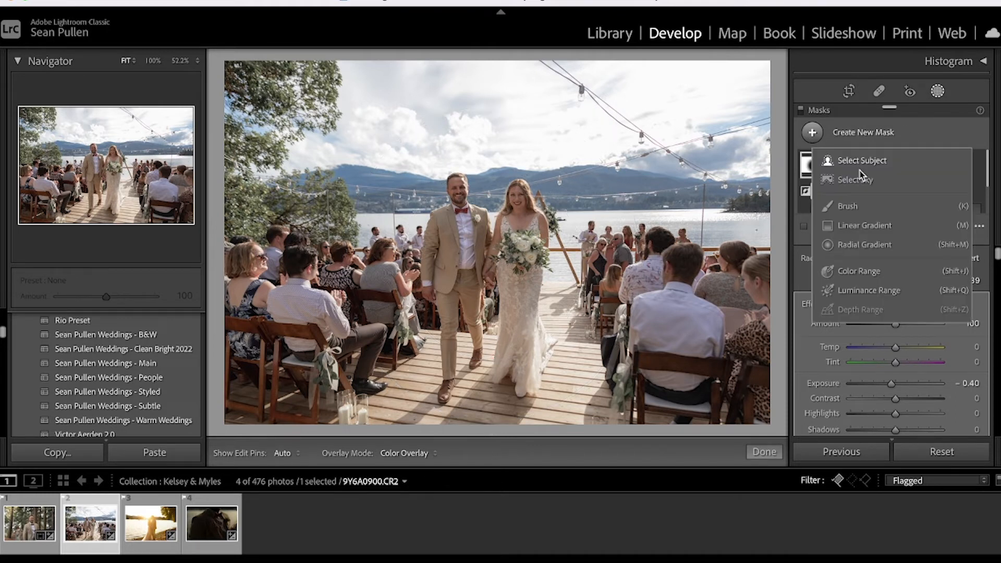
{"action": "left_click", "coordinate": [864, 244]}
{"action": "left_click_drag", "start_coordinate": [683, 97], "coordinate": [322, 211]}
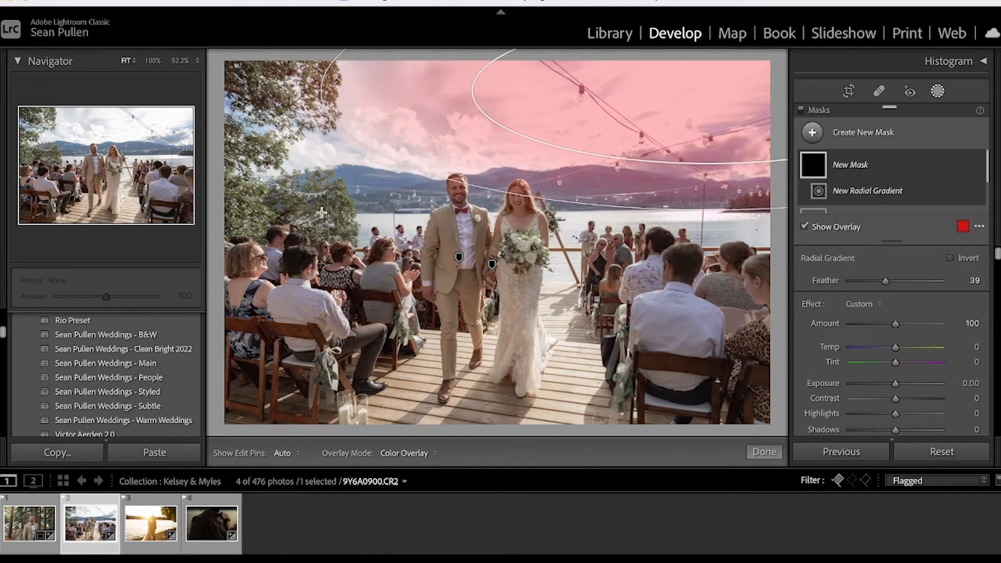
{"action": "left_click_drag", "start_coordinate": [314, 87], "coordinate": [317, 297]}
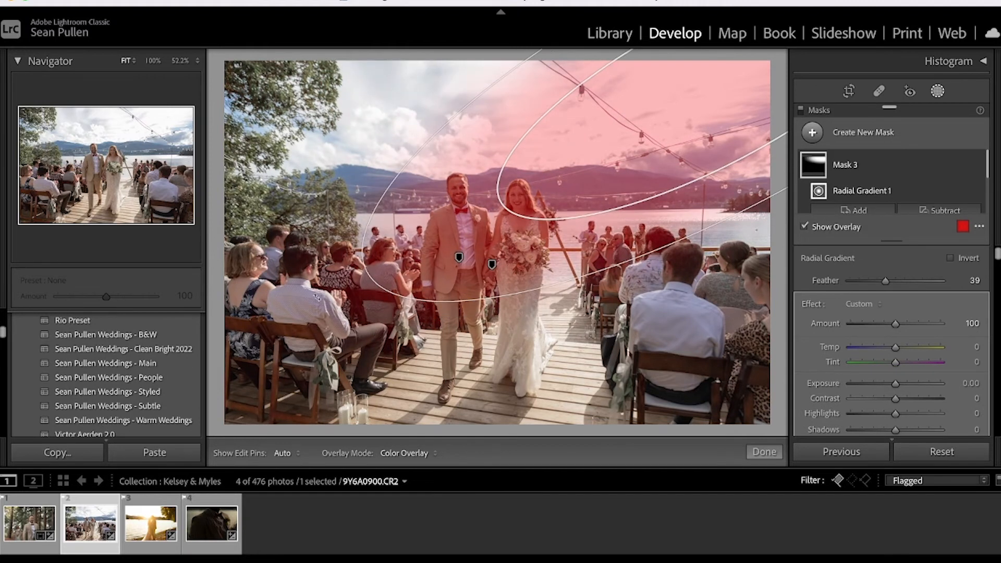
{"action": "left_click_drag", "start_coordinate": [639, 128], "coordinate": [693, 137]}
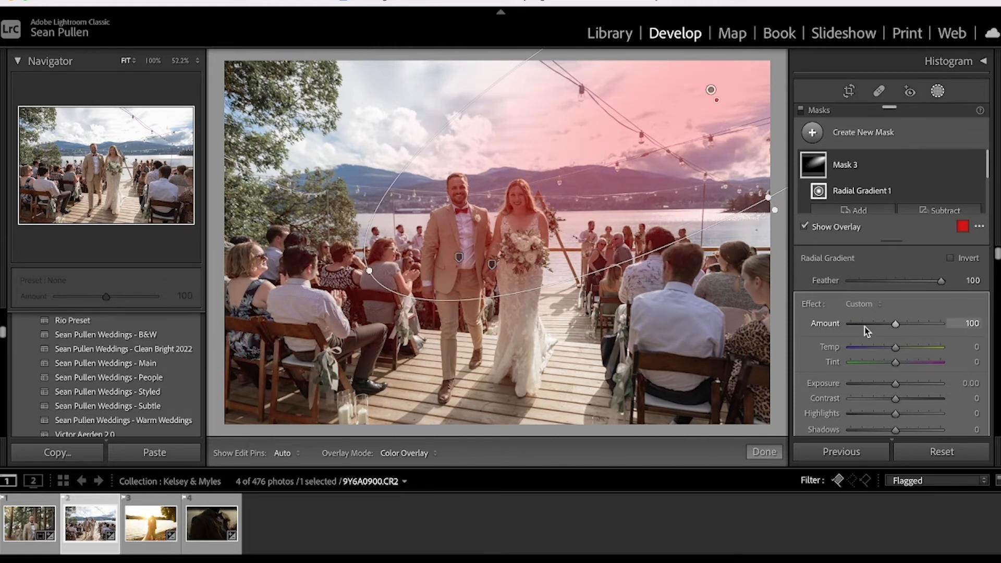
Step: Set the sky gradient's Temp to 15 and Exposure to 0.21 to add a warm glow
{"action": "left_click_drag", "start_coordinate": [895, 347], "coordinate": [903, 348]}
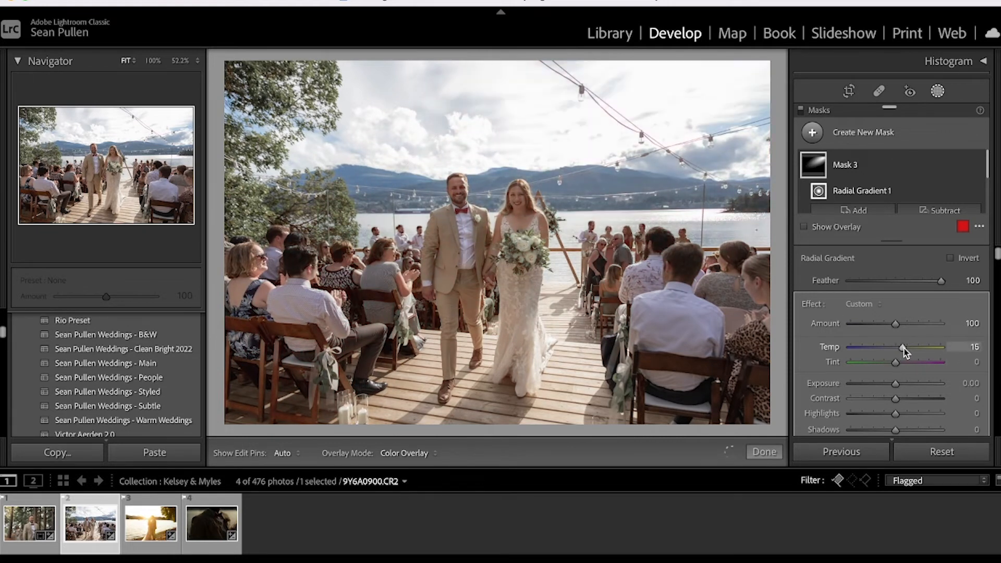
{"action": "left_click_drag", "start_coordinate": [899, 384], "coordinate": [897, 384]}
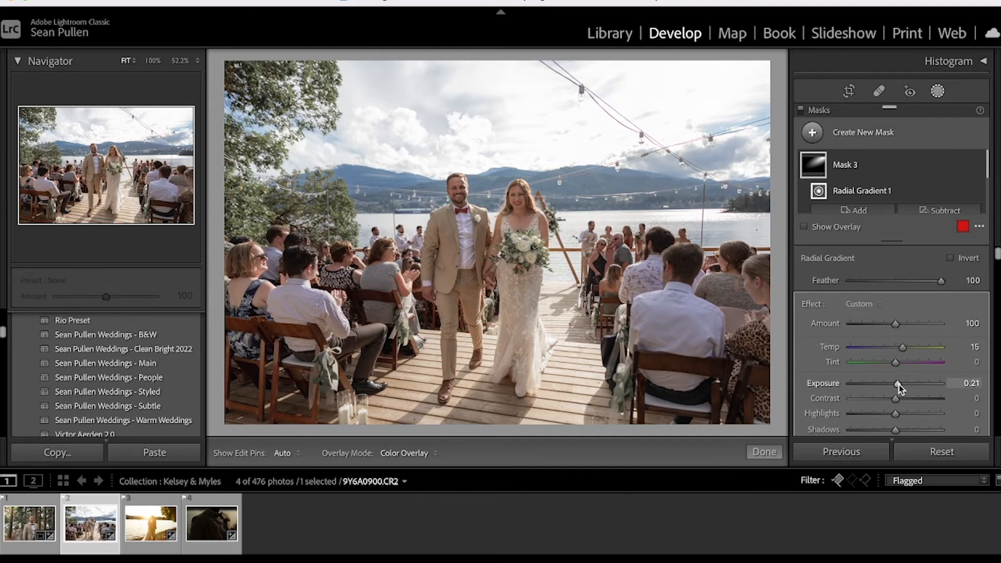
Step: Set the sky radial gradient's Dehaze to −10
{"action": "scroll", "coordinate": [844, 341], "scroll_direction": "down", "scroll_amount": 5}
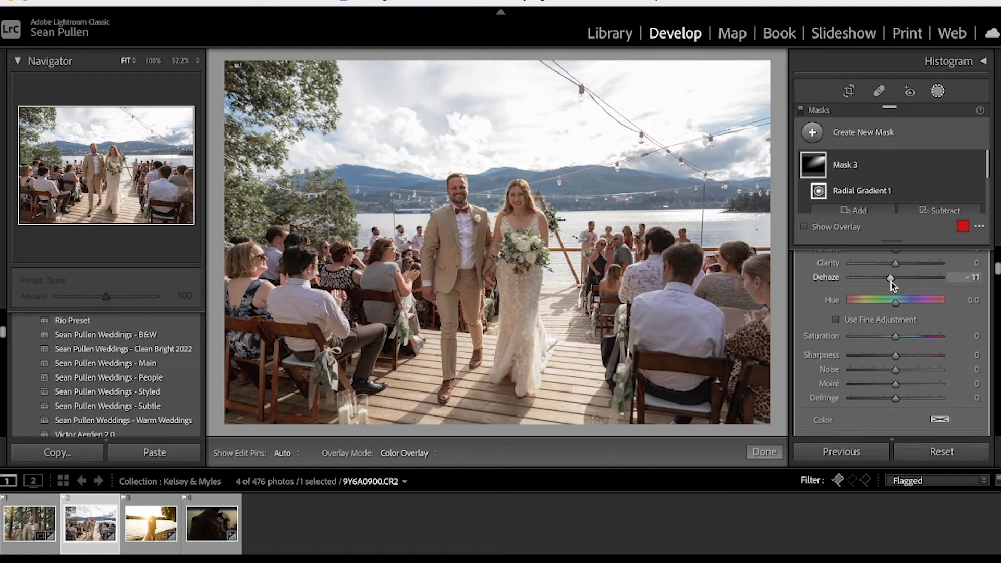
{"action": "left_click_drag", "start_coordinate": [890, 281], "coordinate": [892, 281]}
Step: Compare the photo with the sky gradient mask hidden and shown, close masking, and compare the edit with the unedited original
{"action": "left_click", "coordinate": [976, 166]}
{"action": "left_click", "coordinate": [976, 165]}
{"action": "left_click", "coordinate": [976, 166]}
{"action": "left_click", "coordinate": [976, 166]}
{"action": "left_click", "coordinate": [976, 166]}
{"action": "left_click", "coordinate": [976, 165]}
{"action": "left_click", "coordinate": [976, 166]}
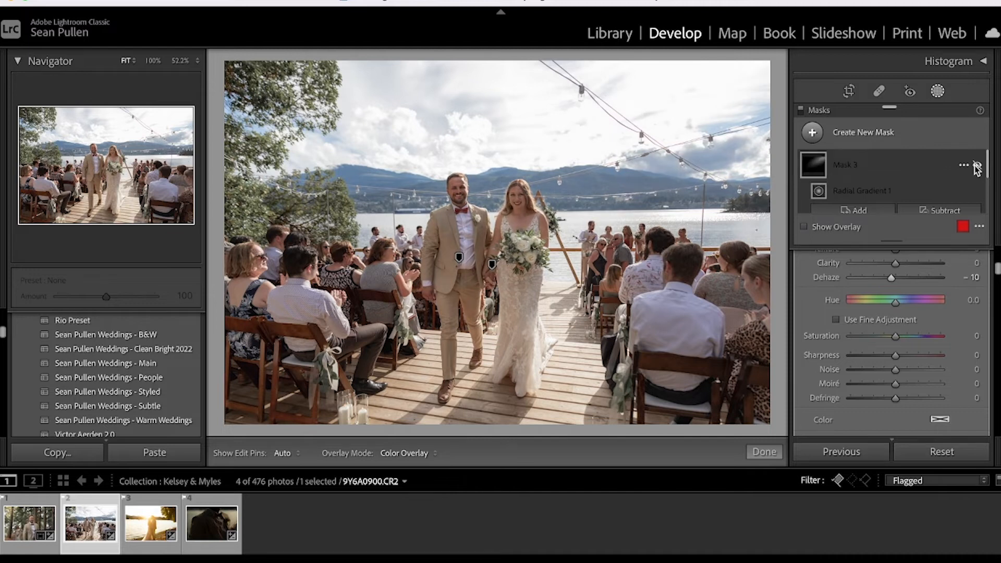
{"action": "left_click", "coordinate": [976, 165]}
{"action": "left_click", "coordinate": [976, 165]}
{"action": "left_click", "coordinate": [976, 166]}
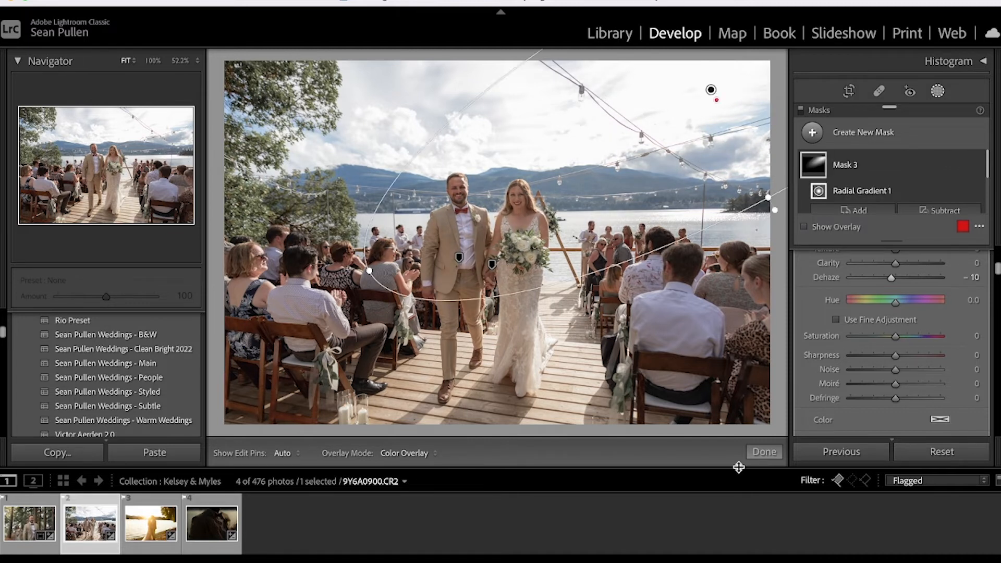
{"action": "left_click", "coordinate": [770, 449]}
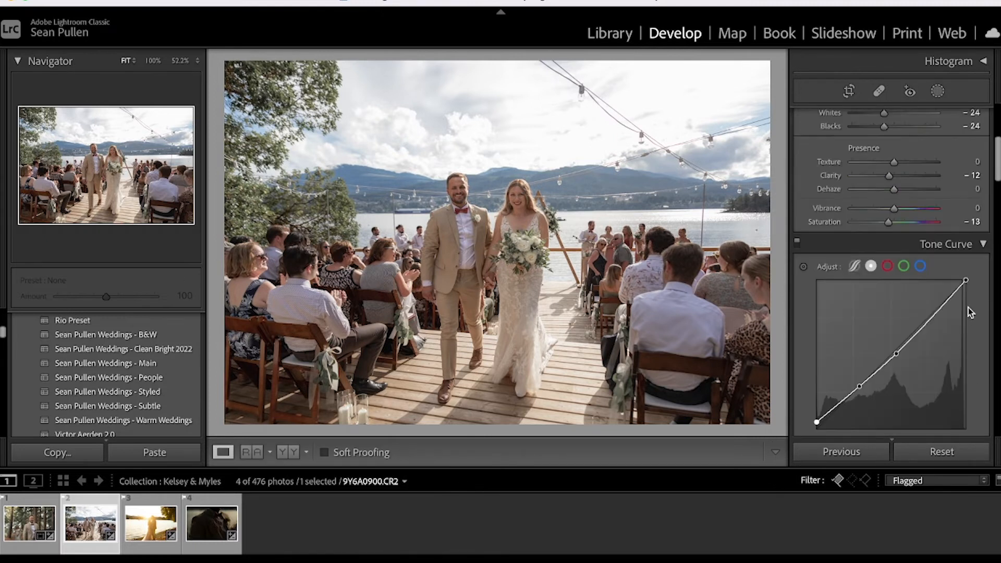
{"action": "scroll", "coordinate": [996, 177], "scroll_direction": "up", "scroll_amount": 5}
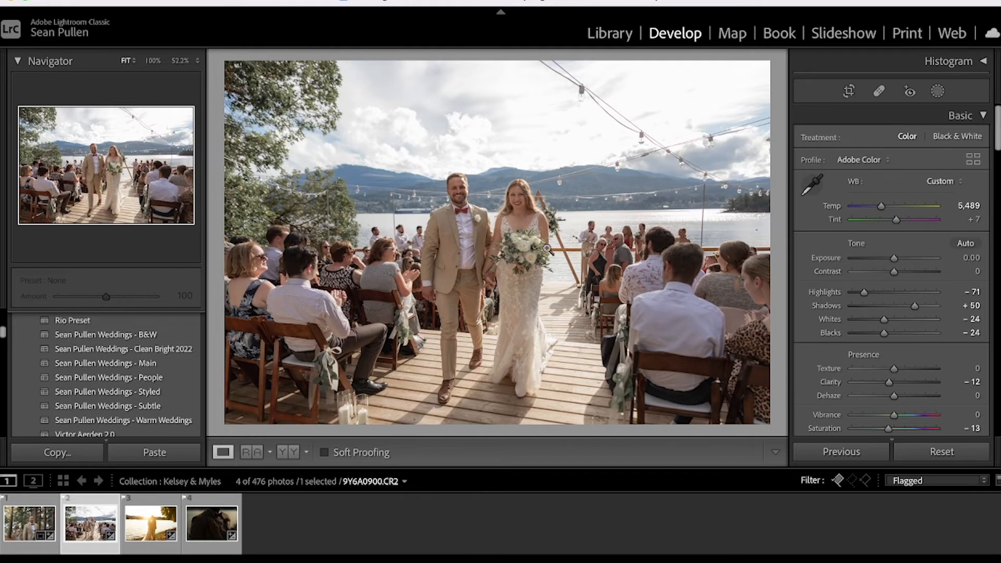
{"action": "key", "text": "backslash"}
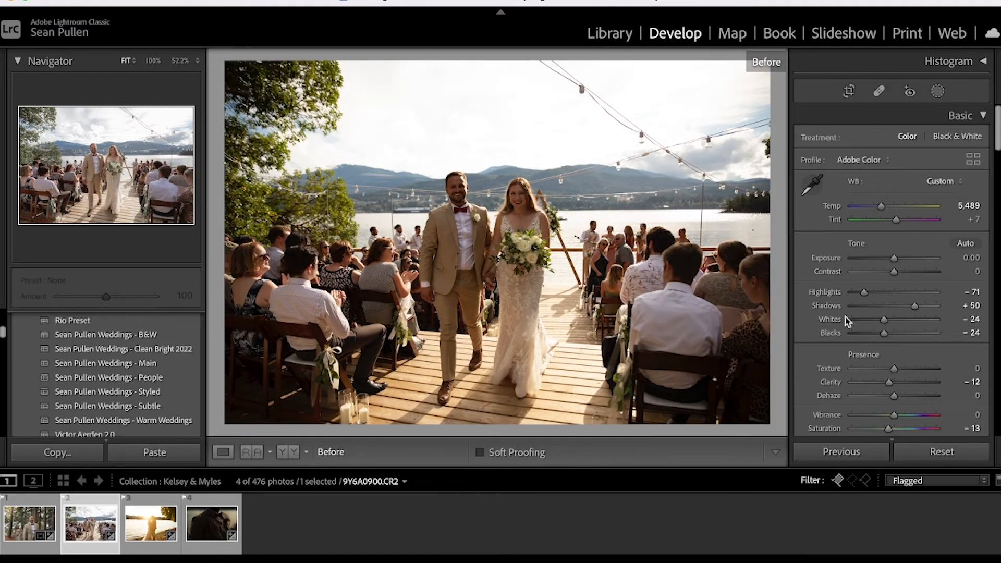
{"action": "key", "text": "backslash"}
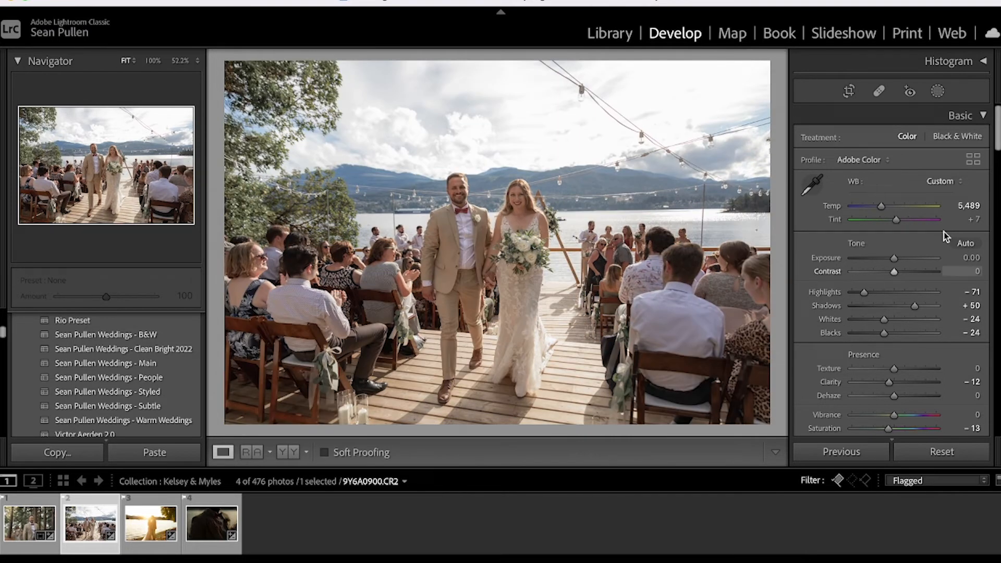
Step: Straighten the ceremony photo with a crop angle of about 0.61, keeping the Original aspect ratio
{"action": "left_click", "coordinate": [849, 98]}
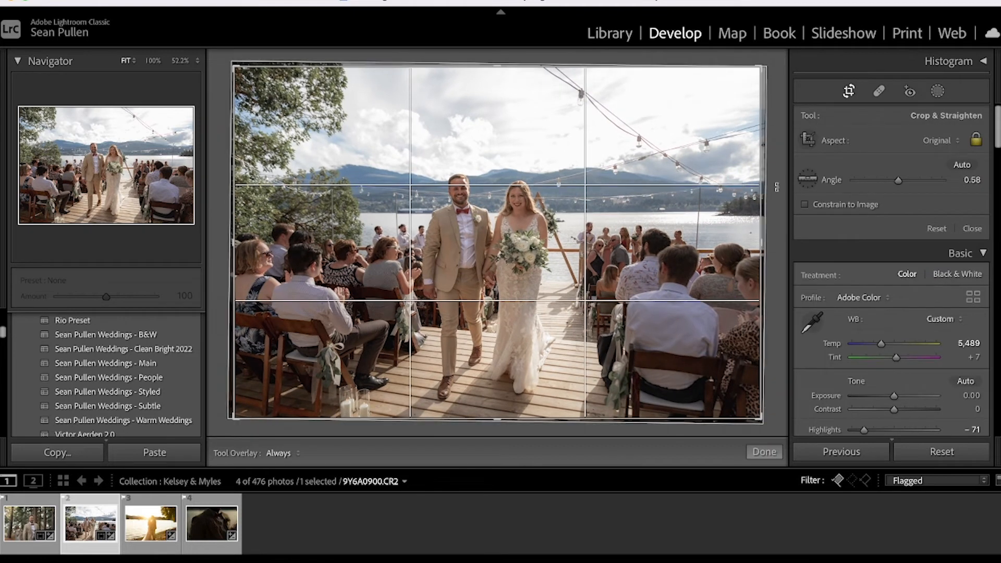
{"action": "left_click_drag", "start_coordinate": [776, 189], "coordinate": [776, 190]}
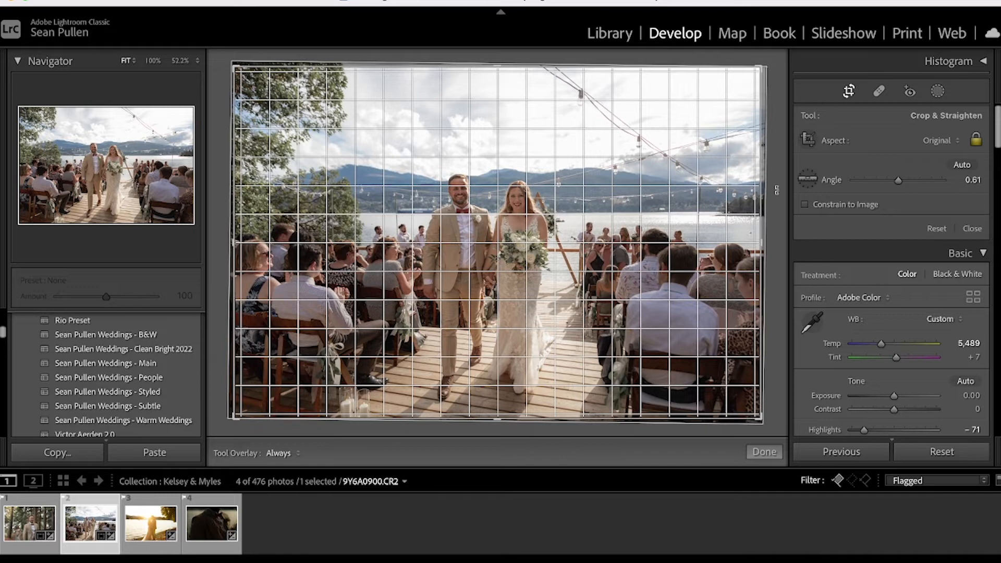
{"action": "left_click", "coordinate": [764, 452]}
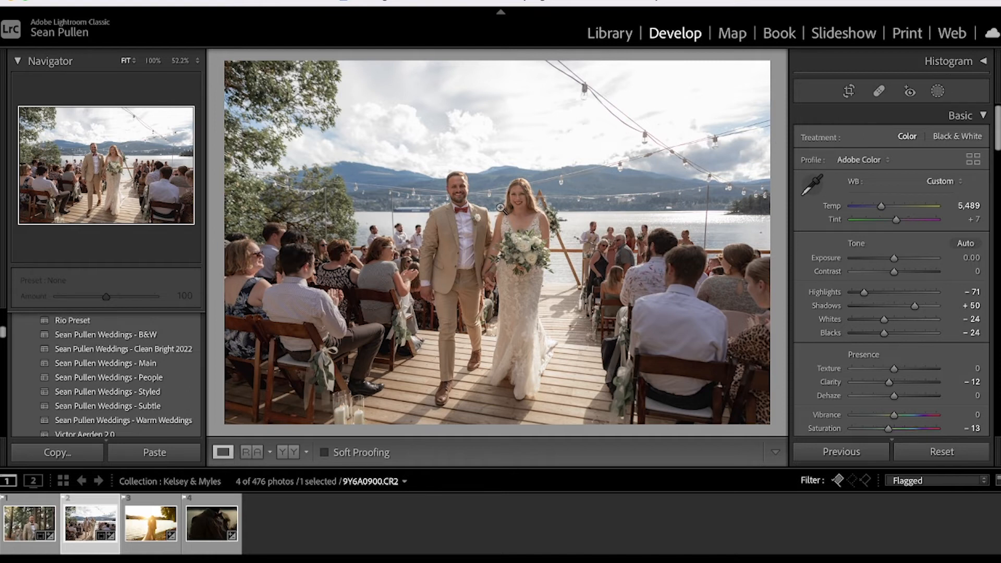
Step: Add a radial gradient mask with Feather 61 over the groom's face and raise its Shadows to 9
{"action": "left_click", "coordinate": [449, 202]}
{"action": "left_click", "coordinate": [450, 202]}
{"action": "left_click_drag", "start_coordinate": [425, 155], "coordinate": [501, 239]}
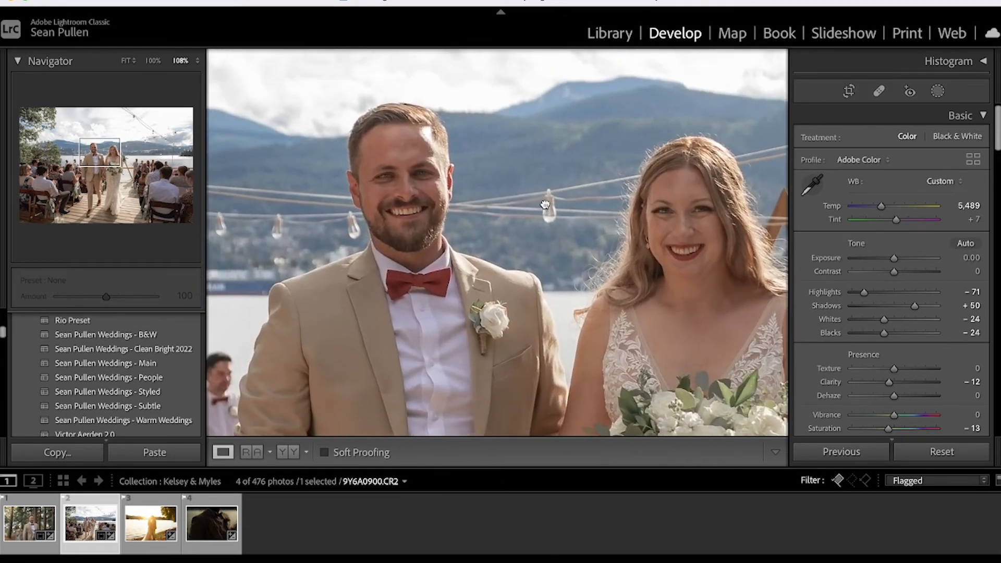
{"action": "left_click", "coordinate": [937, 92]}
{"action": "left_click", "coordinate": [811, 137]}
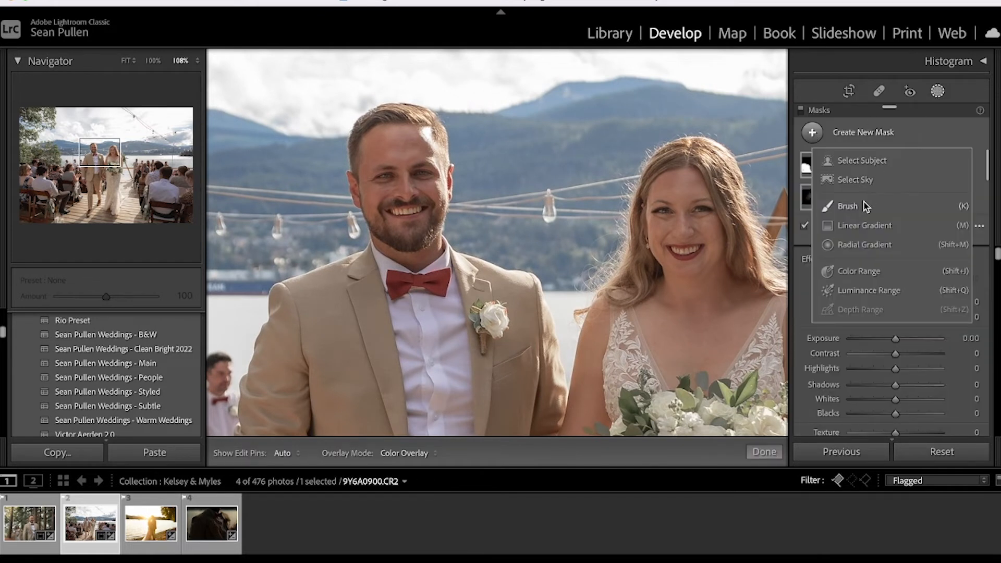
{"action": "left_click", "coordinate": [865, 245]}
{"action": "left_click_drag", "start_coordinate": [397, 172], "coordinate": [466, 178]}
{"action": "left_click_drag", "start_coordinate": [406, 191], "coordinate": [412, 223]}
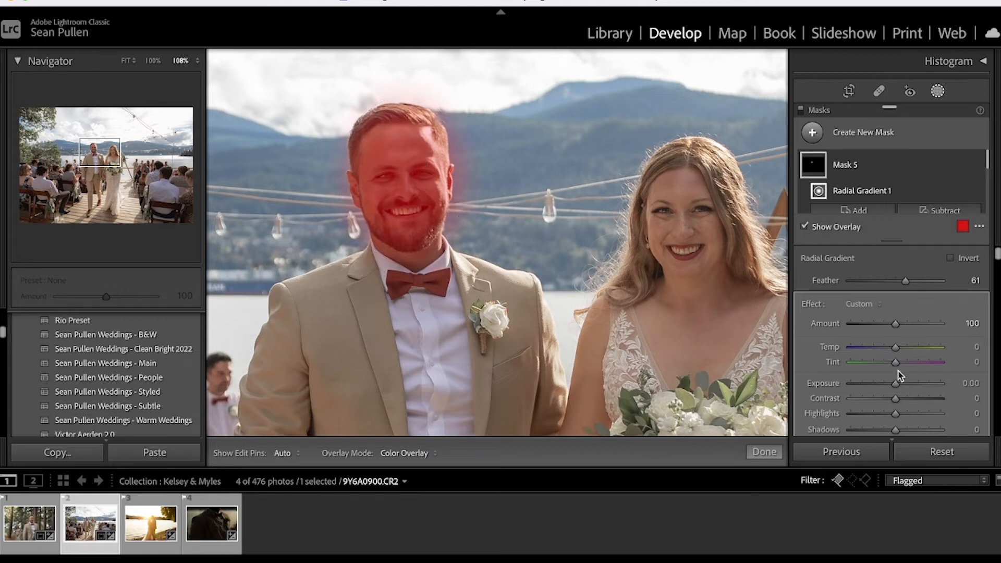
{"action": "left_click_drag", "start_coordinate": [897, 428], "coordinate": [901, 432]}
{"action": "key", "text": "o"}
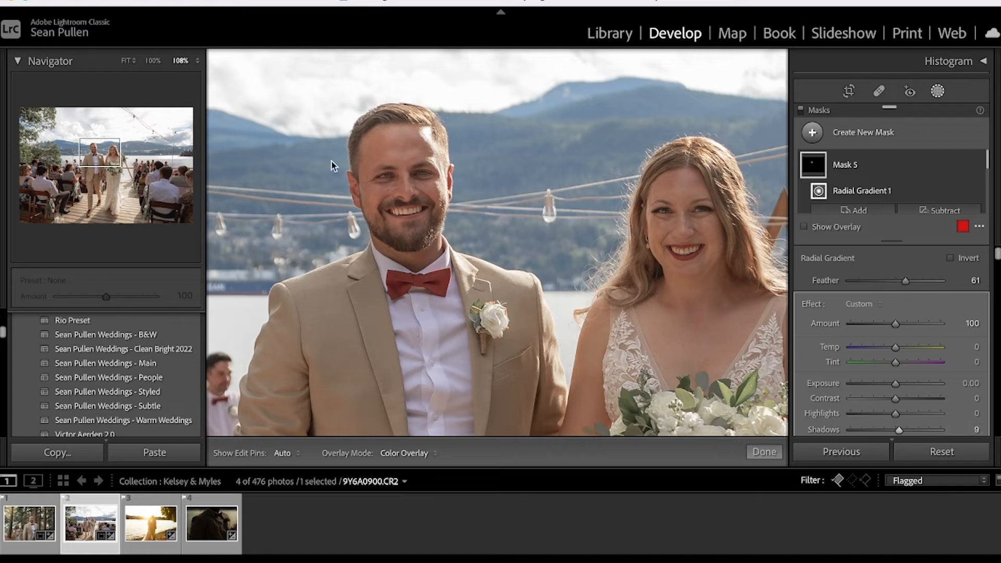
Step: Duplicate the groom's face gradient, place the copy over the bride's face, and compare the finished photo with its original
{"action": "right_click", "coordinate": [404, 177]}
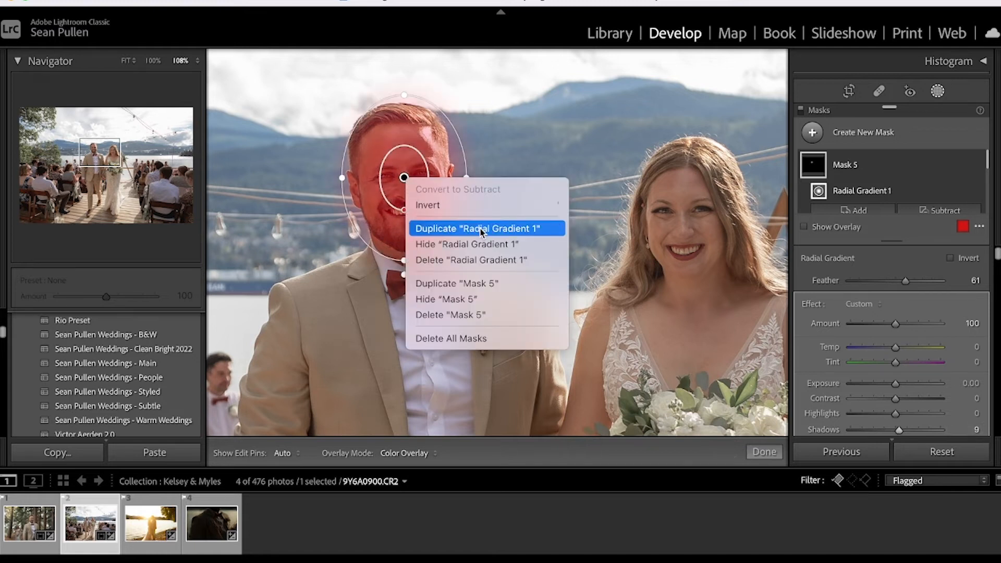
{"action": "left_click", "coordinate": [458, 229]}
{"action": "left_click_drag", "start_coordinate": [404, 178], "coordinate": [681, 218]}
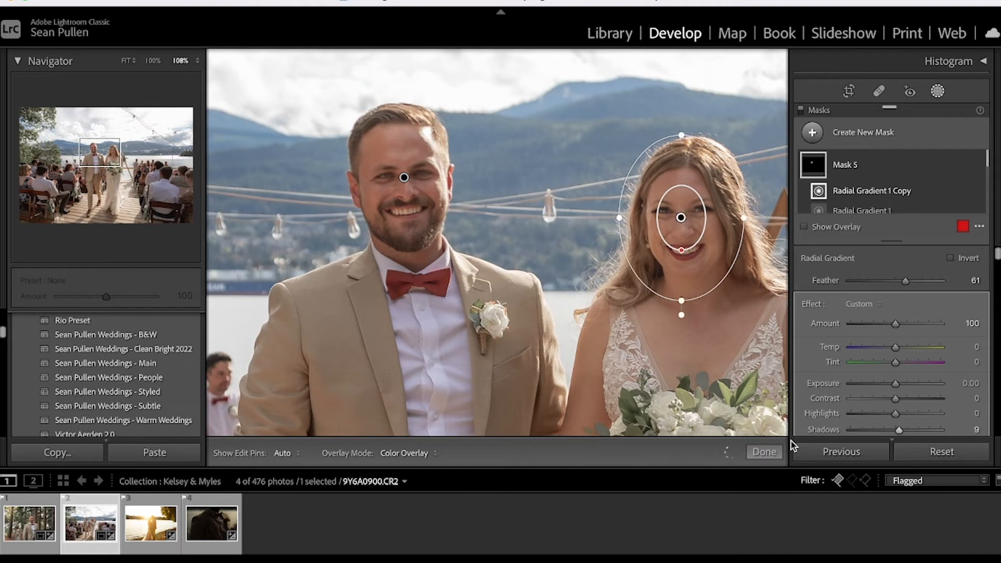
{"action": "left_click", "coordinate": [764, 451]}
{"action": "key", "text": "z"}
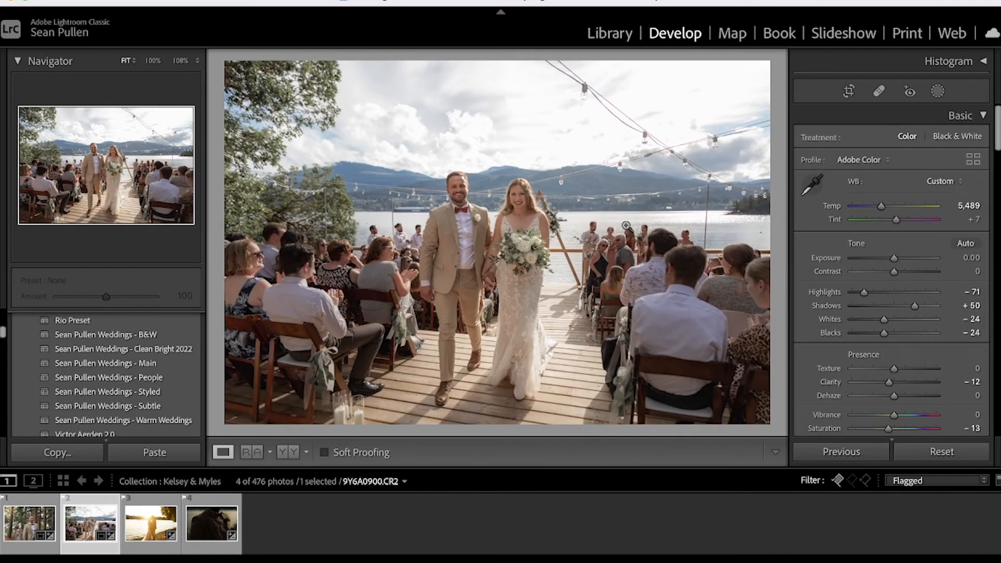
{"action": "key", "text": "backslash"}
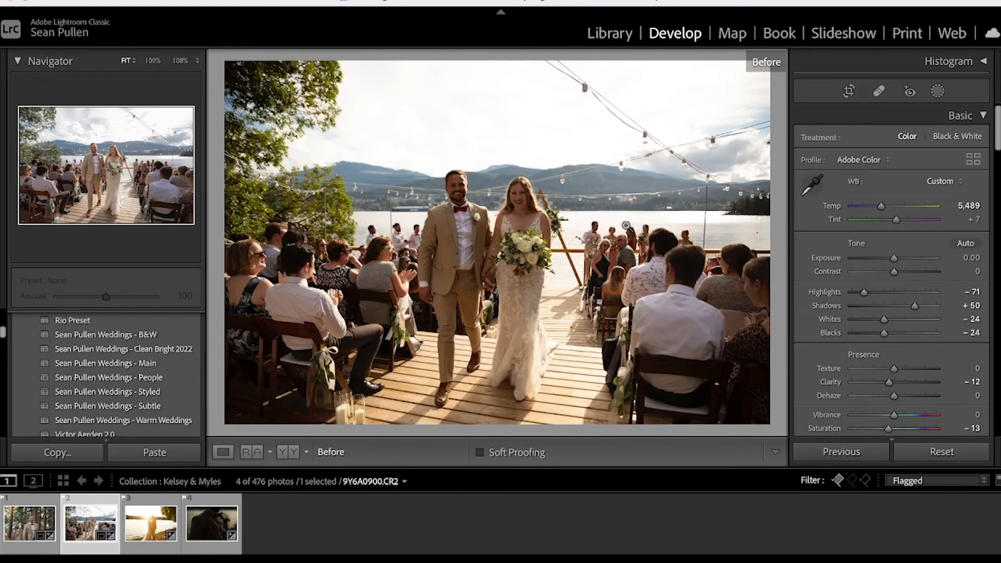
{"action": "key", "text": "backslash"}
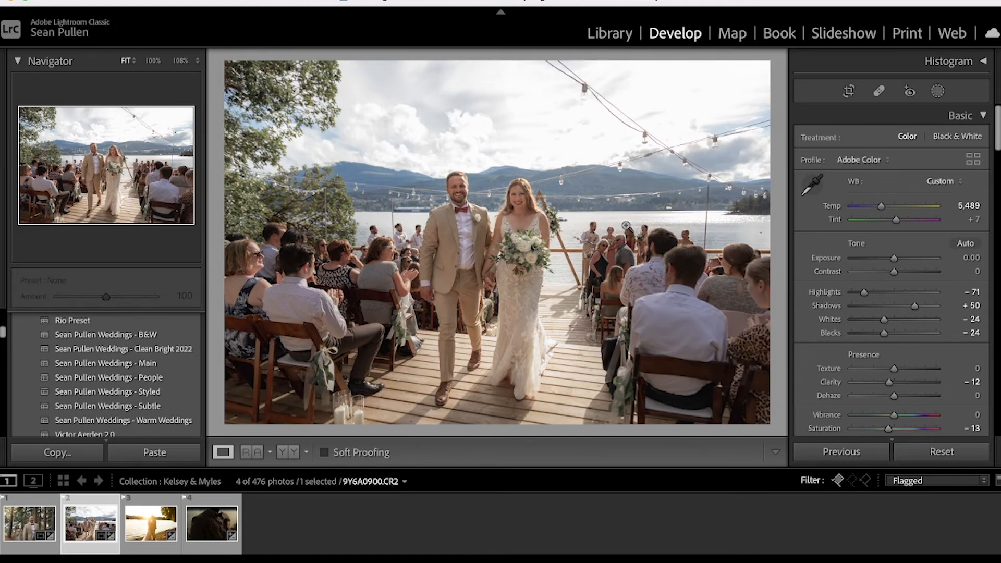
Step: Open the sunset lakeshore photo of the couple and set its Sharpening Amount to 81 and Masking to 36
{"action": "left_click", "coordinate": [150, 534]}
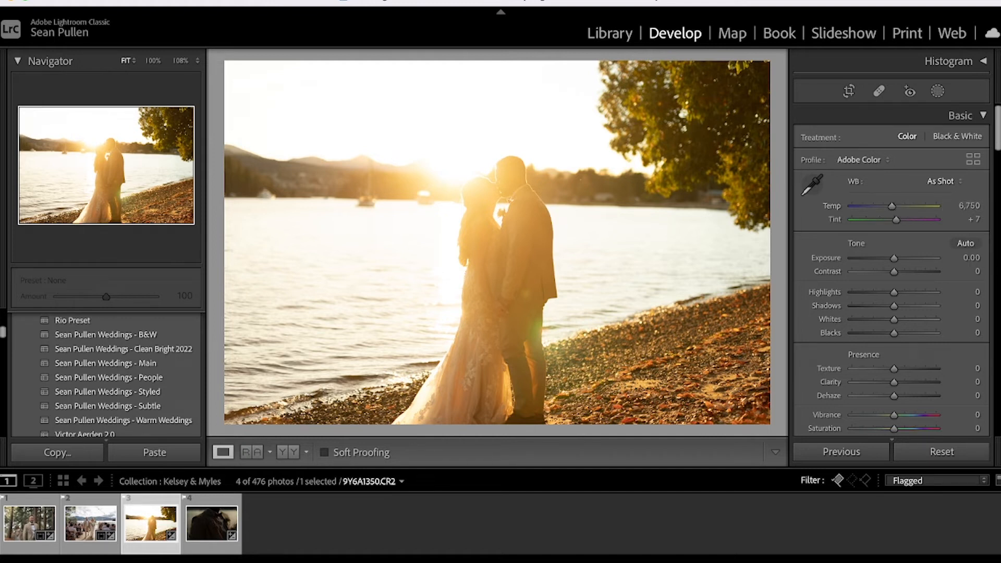
{"action": "scroll", "coordinate": [894, 208], "scroll_direction": "down", "scroll_amount": 20}
{"action": "scroll", "coordinate": [891, 277], "scroll_direction": "down", "scroll_amount": 1}
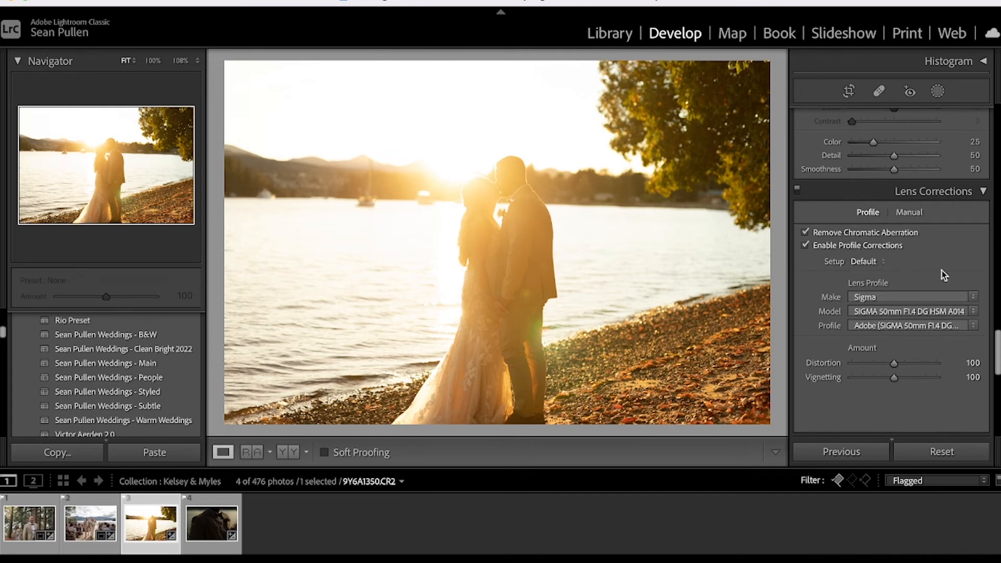
{"action": "mouse_move", "coordinate": [996, 360]}
{"action": "left_mouse_down"}
{"action": "mouse_move", "coordinate": [974, 143]}
{"action": "mouse_move", "coordinate": [985, 202]}
{"action": "mouse_move", "coordinate": [985, 354]}
{"action": "left_mouse_up"}
{"action": "left_click_drag", "start_coordinate": [874, 241], "coordinate": [897, 240]}
{"action": "left_click_drag", "start_coordinate": [853, 283], "coordinate": [882, 286]}
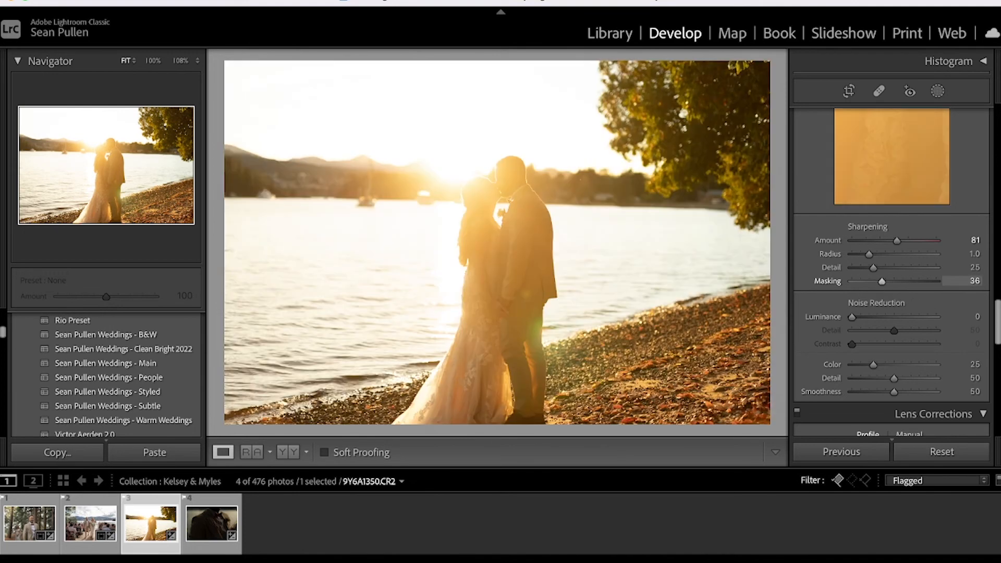
Step: Cool the sunset photo's white balance to a Temp of 5,435 and compare it with the unedited version
{"action": "left_click_drag", "start_coordinate": [996, 318], "coordinate": [983, 110]}
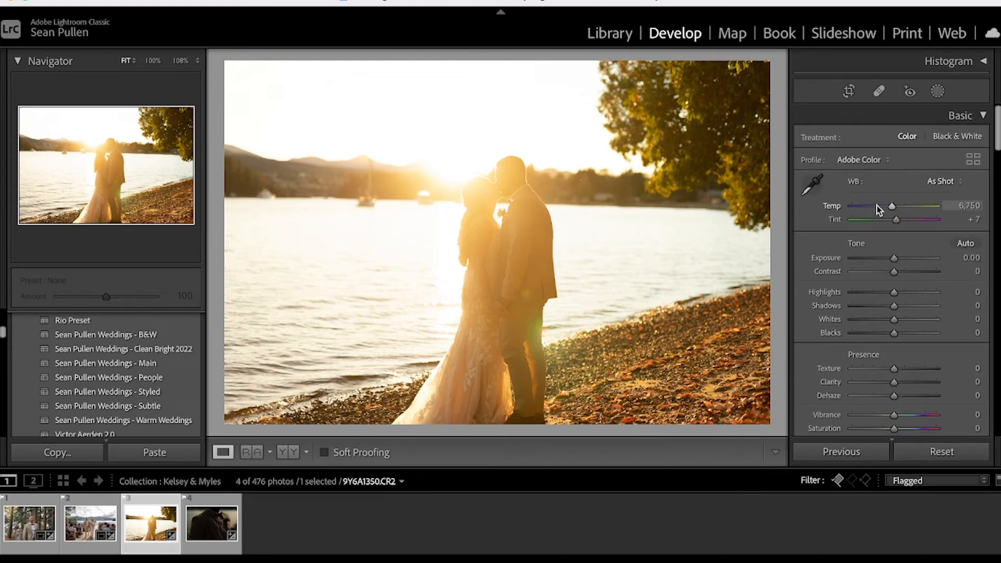
{"action": "mouse_move", "coordinate": [889, 206]}
{"action": "left_mouse_down"}
{"action": "mouse_move", "coordinate": [865, 205]}
{"action": "mouse_move", "coordinate": [877, 209]}
{"action": "left_mouse_up"}
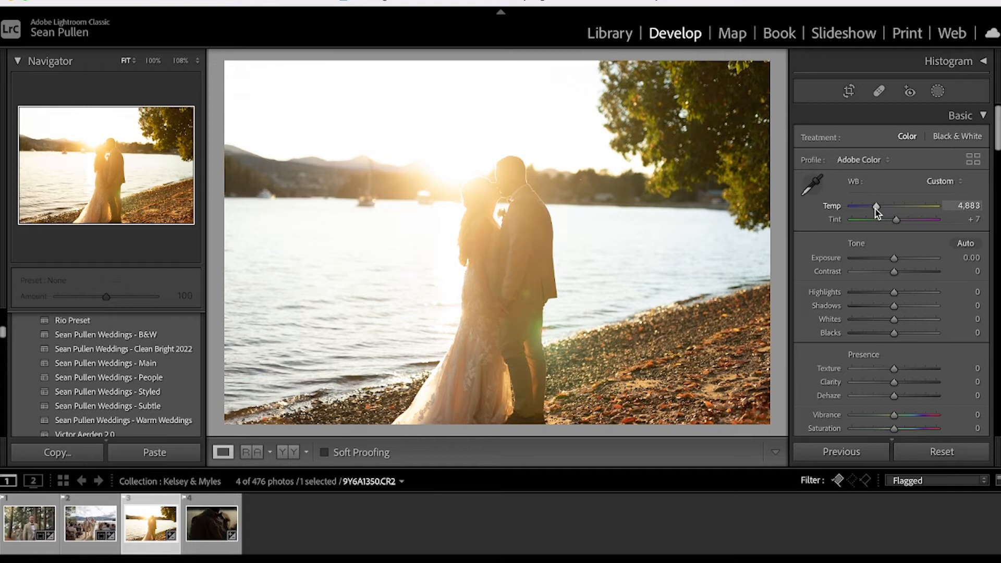
{"action": "scroll", "coordinate": [997, 131], "scroll_direction": "down", "scroll_amount": 1}
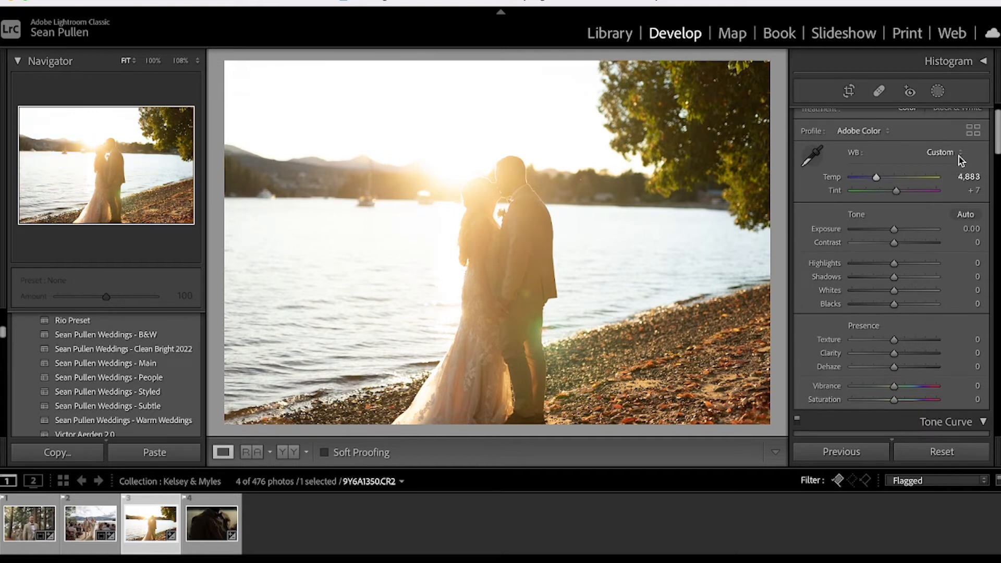
{"action": "left_click_drag", "start_coordinate": [876, 178], "coordinate": [880, 177]}
{"action": "key", "text": "backslash"}
{"action": "key", "text": "backslash"}
{"action": "key", "text": "backslash"}
{"action": "key", "text": "backslash"}
{"action": "key", "text": "backslash"}
{"action": "key", "text": "backslash"}
Step: Set Highlights to −53, Shadows to +16, Whites to −20, Blacks to −17, Clarity to −10 and Saturation to −7
{"action": "scroll", "coordinate": [893, 245], "scroll_direction": "down", "scroll_amount": 2}
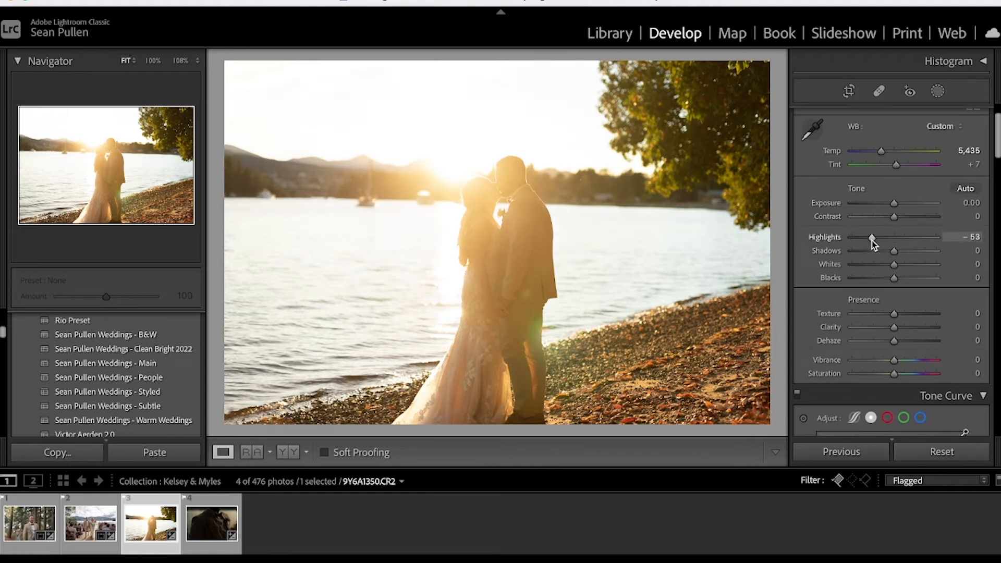
{"action": "left_click_drag", "start_coordinate": [872, 240], "coordinate": [886, 278]}
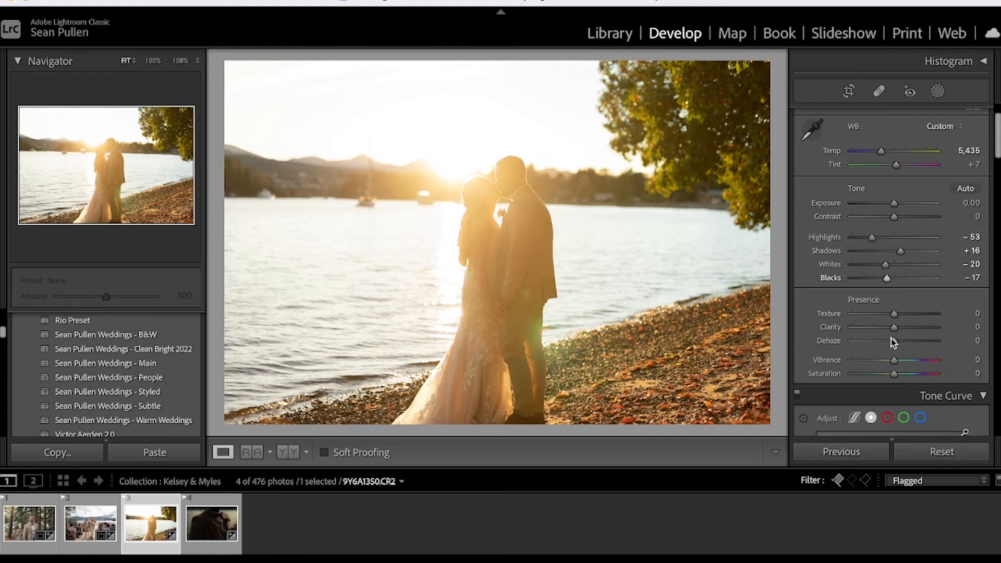
{"action": "left_click_drag", "start_coordinate": [891, 331], "coordinate": [889, 330]}
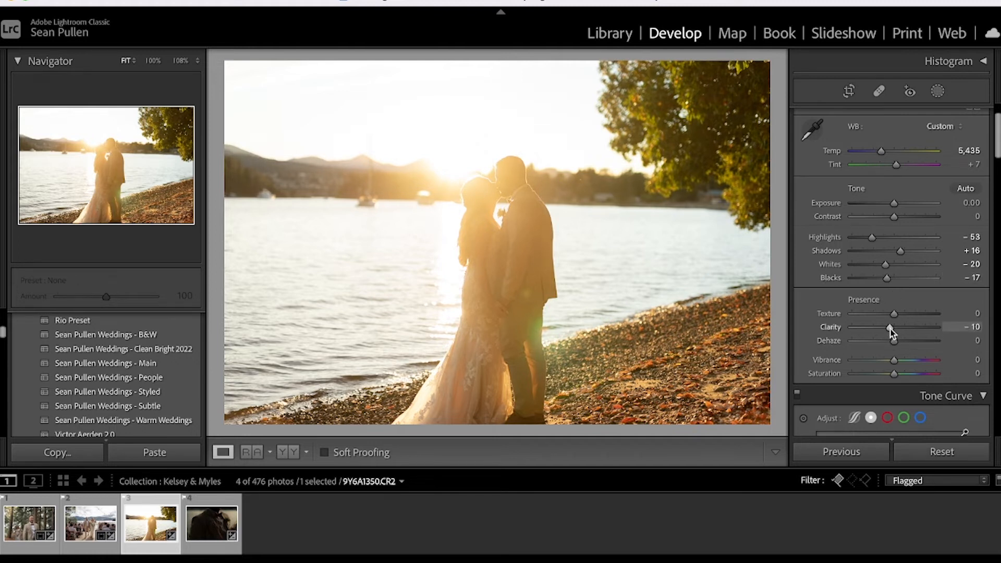
{"action": "left_click_drag", "start_coordinate": [998, 141], "coordinate": [998, 149]}
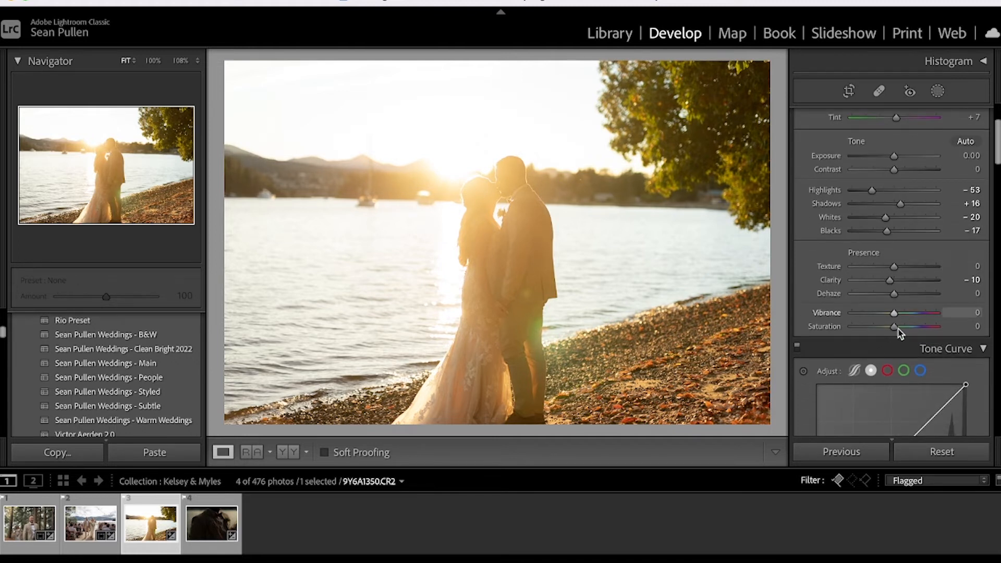
{"action": "left_click_drag", "start_coordinate": [895, 332], "coordinate": [893, 330]}
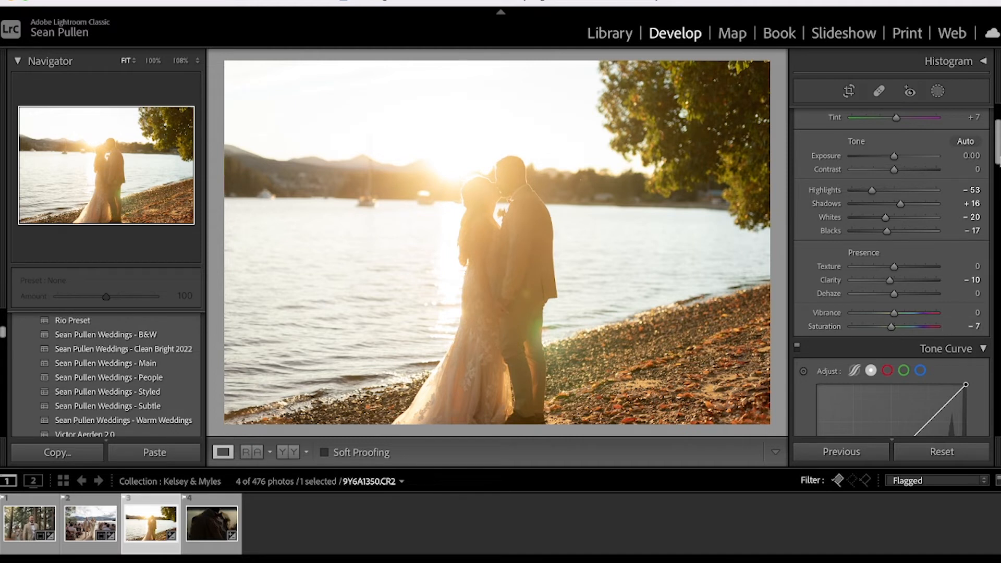
Step: Shape the tone curve with a lifted black point, a midtone point at 129/124 and a shadow point at 72/76
{"action": "scroll", "coordinate": [998, 155], "scroll_direction": "down", "scroll_amount": 8}
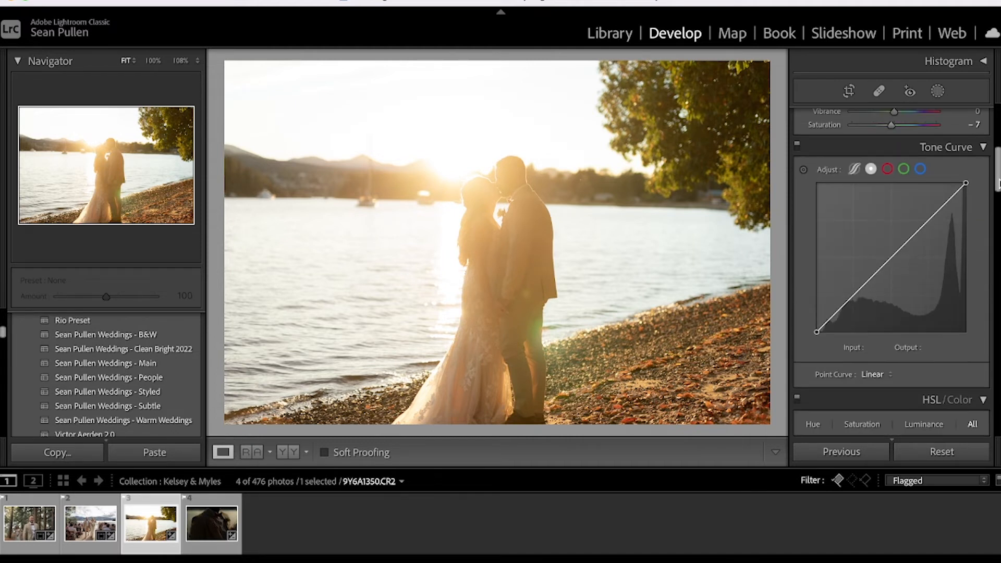
{"action": "mouse_move", "coordinate": [816, 331]}
{"action": "left_mouse_down"}
{"action": "mouse_move", "coordinate": [805, 321]}
{"action": "mouse_move", "coordinate": [816, 324]}
{"action": "left_mouse_up"}
{"action": "left_click_drag", "start_coordinate": [890, 253], "coordinate": [892, 263]}
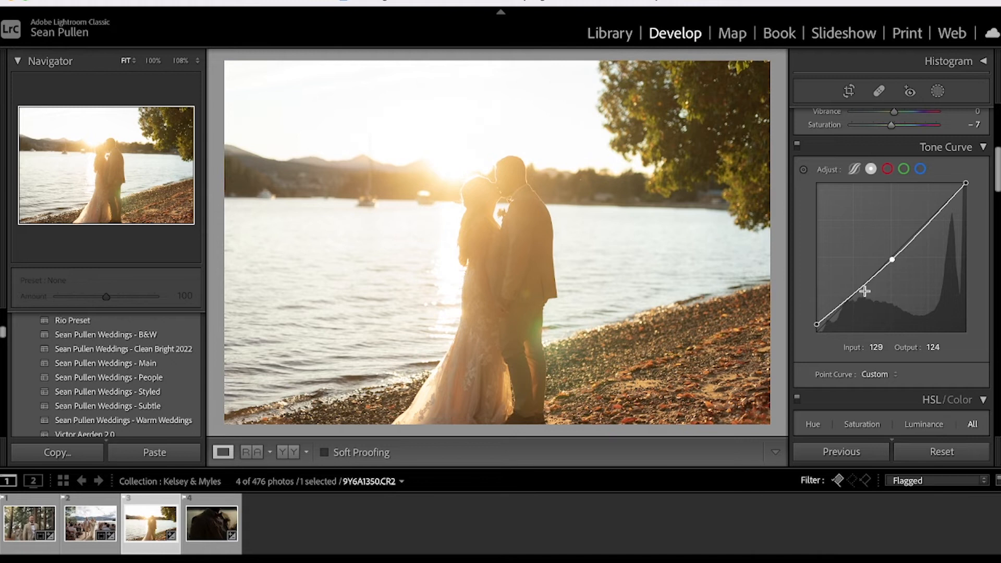
{"action": "left_click_drag", "start_coordinate": [858, 290], "coordinate": [858, 295]}
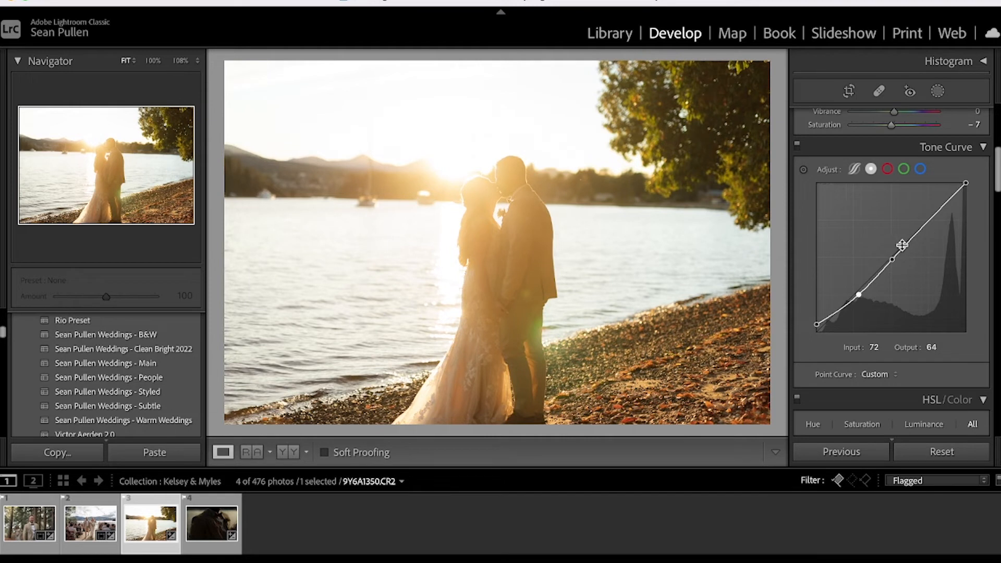
{"action": "left_click_drag", "start_coordinate": [932, 219], "coordinate": [930, 212]}
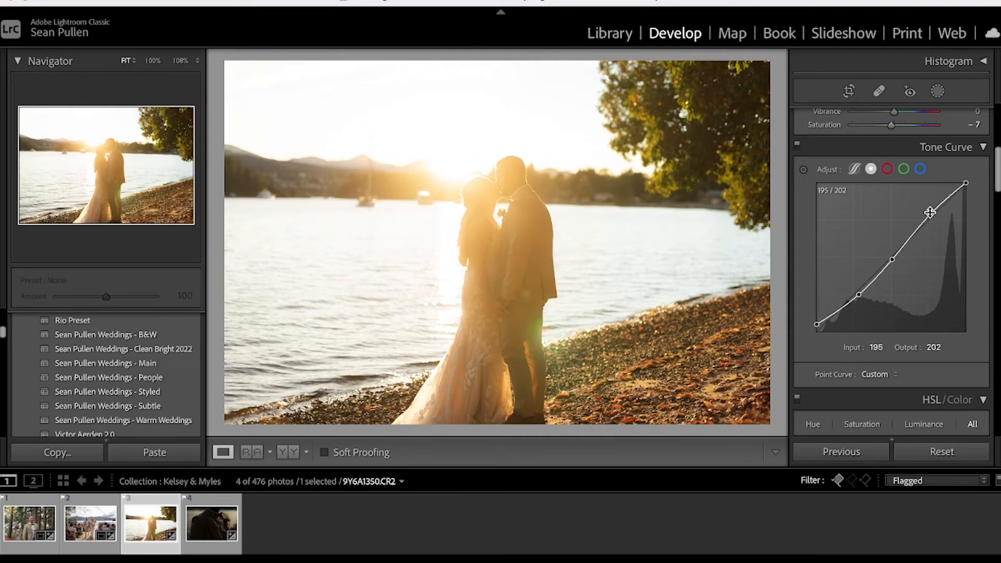
{"action": "left_click_drag", "start_coordinate": [929, 212], "coordinate": [858, 289]}
{"action": "left_click", "coordinate": [521, 202]}
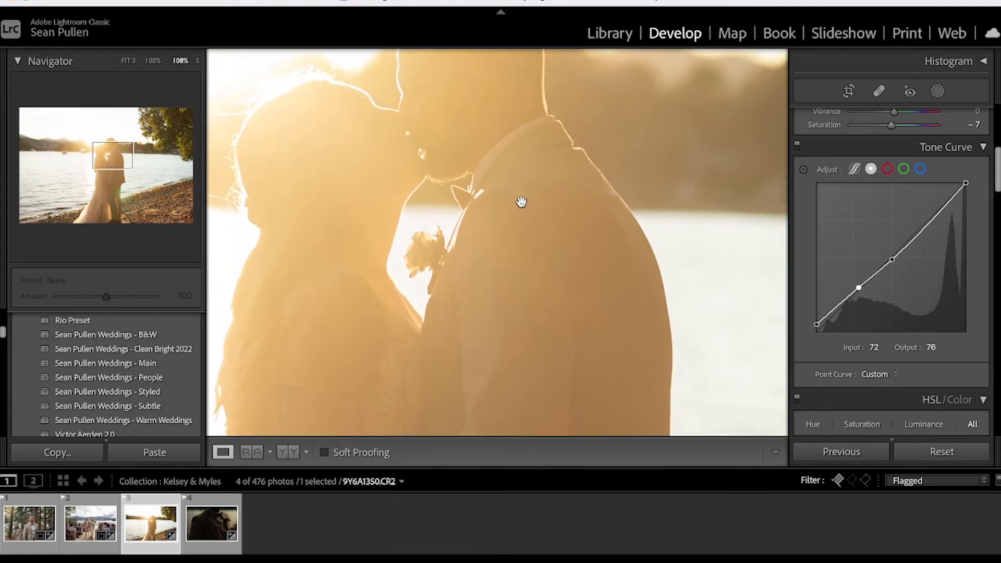
Step: Compare the whole photo with the tone curve off and on, and raise the curve's black point slightly
{"action": "left_click", "coordinate": [549, 214]}
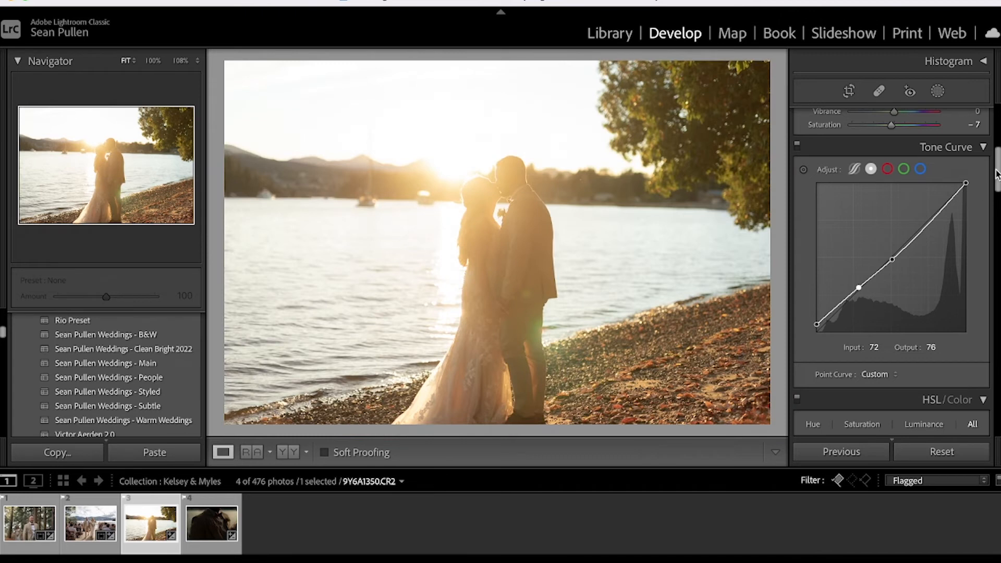
{"action": "scroll", "coordinate": [996, 174], "scroll_direction": "down", "scroll_amount": 3}
{"action": "scroll", "coordinate": [818, 138], "scroll_direction": "up", "scroll_amount": 3}
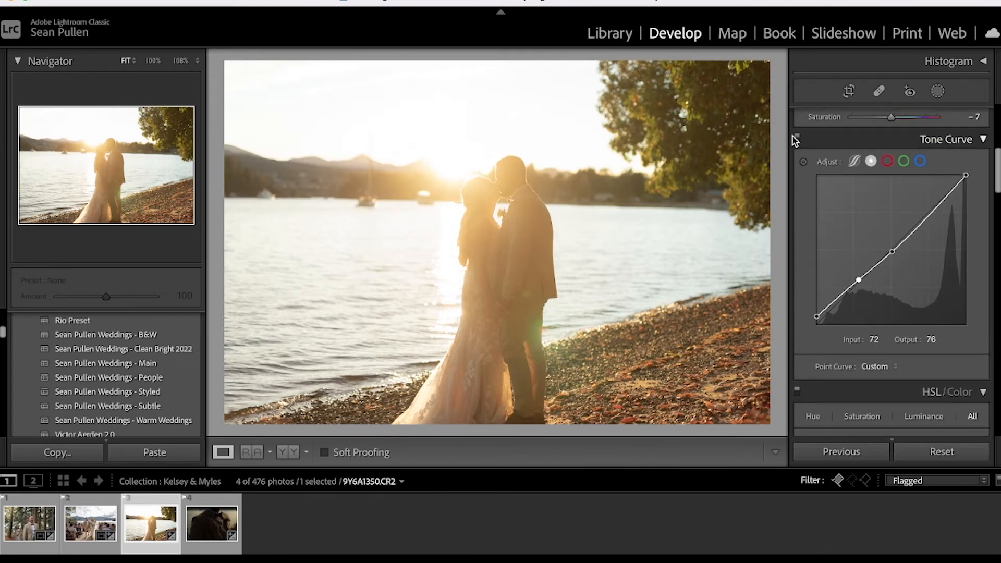
{"action": "left_click", "coordinate": [796, 136]}
{"action": "left_click", "coordinate": [796, 136]}
{"action": "left_click", "coordinate": [796, 136]}
{"action": "left_click", "coordinate": [796, 137]}
{"action": "left_click_drag", "start_coordinate": [816, 322], "coordinate": [812, 314]}
Step: Reduce the HSL saturation of Green to −50 and Yellow to −19
{"action": "left_click_drag", "start_coordinate": [997, 175], "coordinate": [999, 275]}
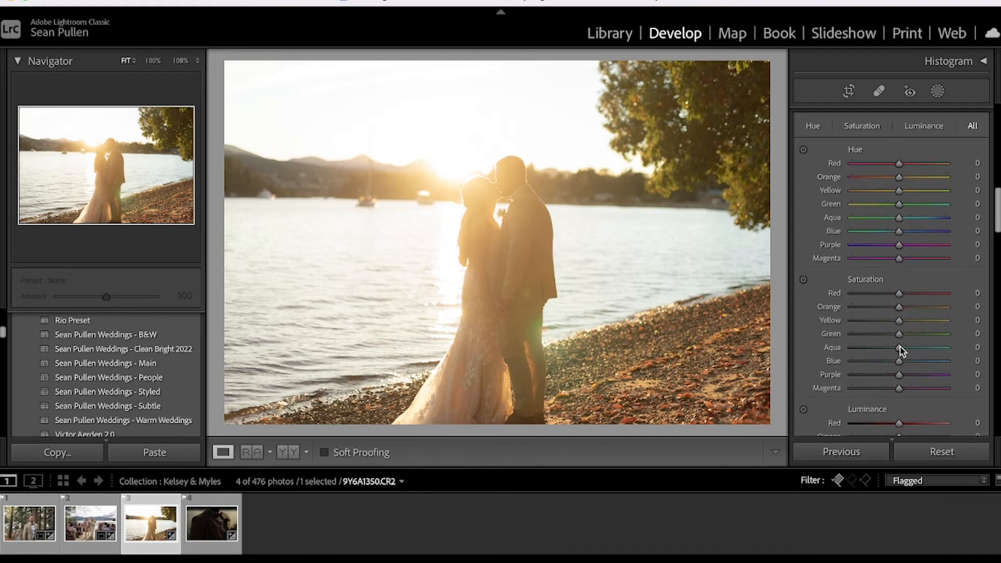
{"action": "mouse_move", "coordinate": [899, 336]}
{"action": "left_mouse_down"}
{"action": "mouse_move", "coordinate": [877, 336]}
{"action": "mouse_move", "coordinate": [889, 321]}
{"action": "mouse_move", "coordinate": [875, 338]}
{"action": "mouse_move", "coordinate": [889, 320]}
{"action": "left_mouse_up"}
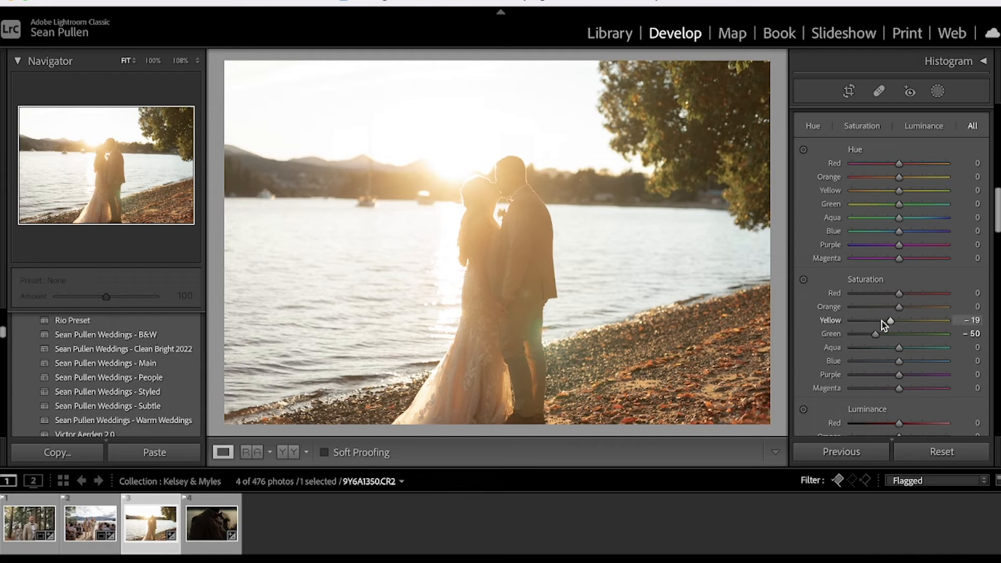
Step: Tint the Color Grading shadows blue at hue 234 and saturation 7, and try a tint in the highlights
{"action": "left_click_drag", "start_coordinate": [997, 214], "coordinate": [992, 268]}
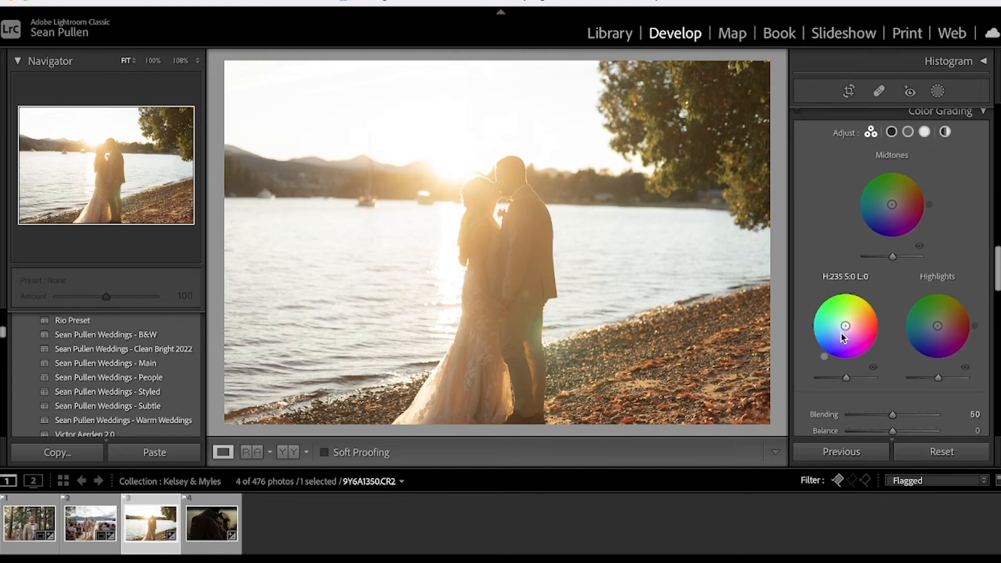
{"action": "left_click_drag", "start_coordinate": [844, 325], "coordinate": [844, 327]}
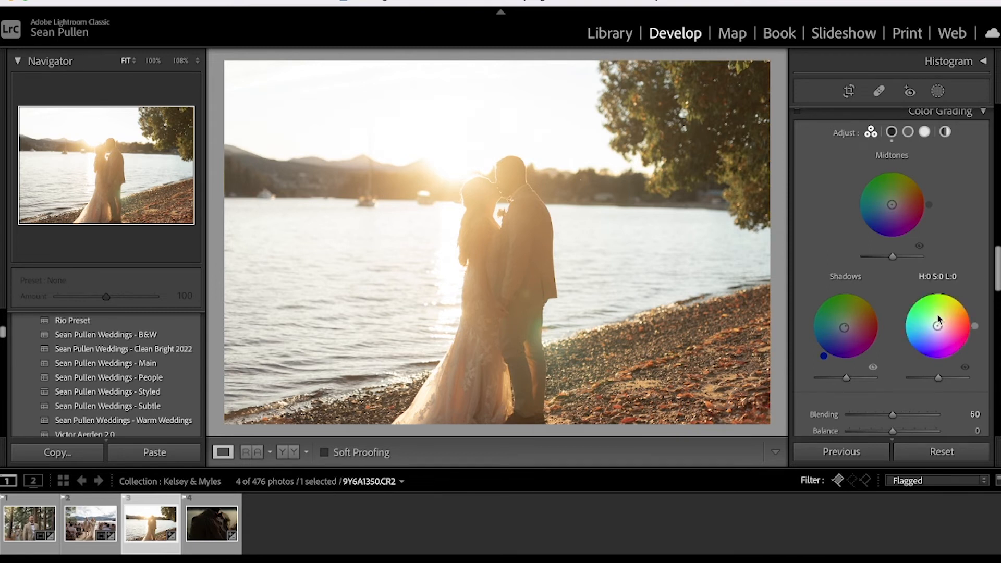
{"action": "mouse_move", "coordinate": [937, 324]}
{"action": "left_mouse_down"}
{"action": "mouse_move", "coordinate": [930, 306]}
{"action": "mouse_move", "coordinate": [951, 329]}
{"action": "mouse_move", "coordinate": [938, 301]}
{"action": "mouse_move", "coordinate": [915, 326]}
{"action": "mouse_move", "coordinate": [937, 325]}
{"action": "left_mouse_up"}
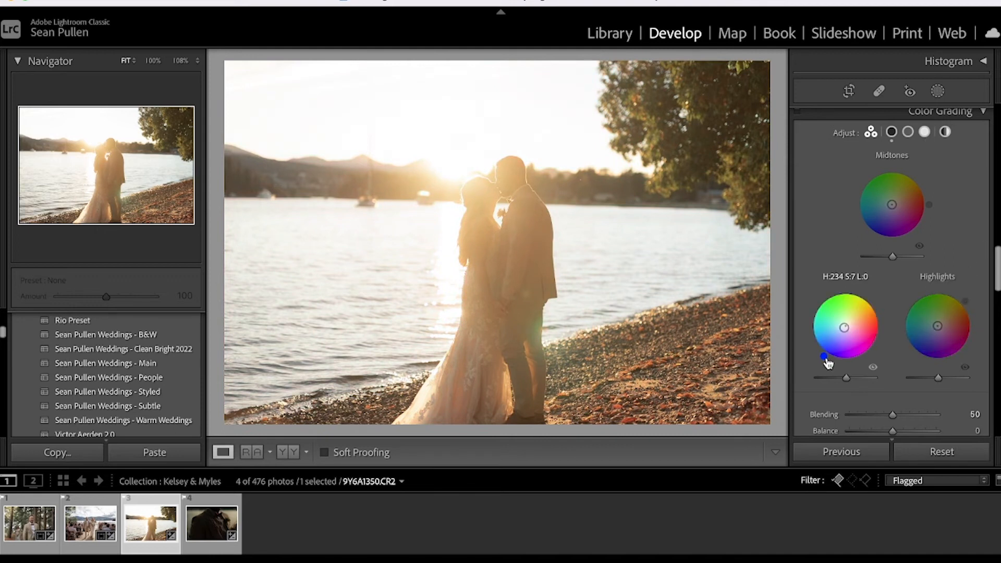
Step: Fine-tune the blue shadows tint and compare the photo with the tint off and on
{"action": "left_click", "coordinate": [873, 370]}
{"action": "left_click", "coordinate": [823, 356]}
{"action": "left_click_drag", "start_coordinate": [845, 332], "coordinate": [843, 328]}
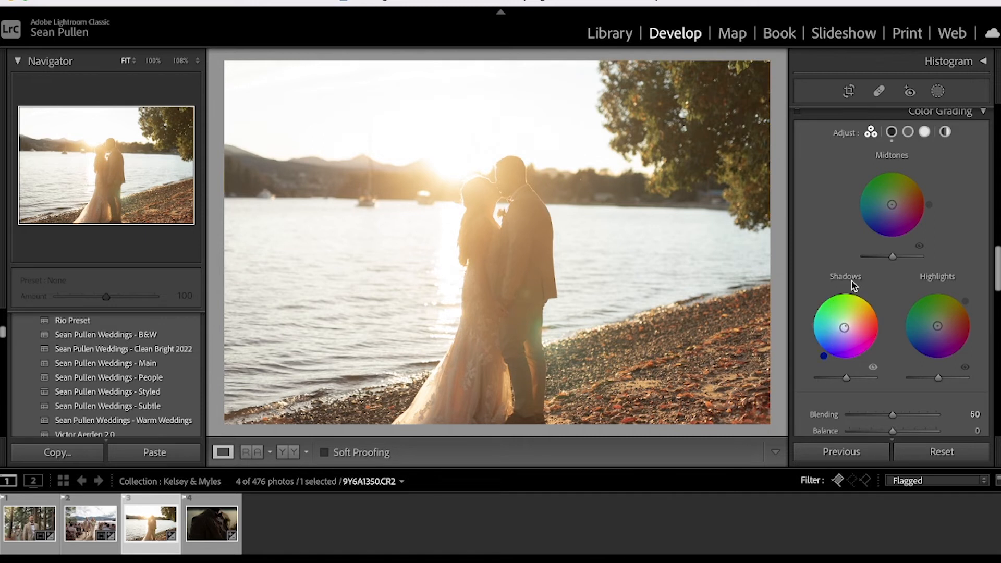
{"action": "left_click", "coordinate": [872, 368]}
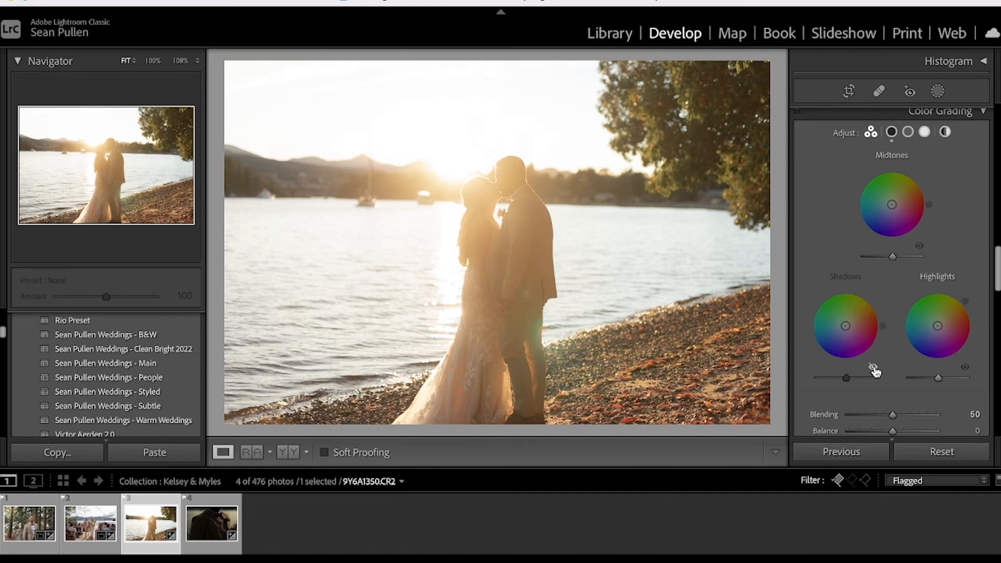
{"action": "left_click", "coordinate": [875, 371]}
{"action": "left_click", "coordinate": [875, 371]}
{"action": "left_click", "coordinate": [874, 370]}
Step: Create a new mask with Select Subject to isolate the couple
{"action": "left_click_drag", "start_coordinate": [996, 281], "coordinate": [996, 136]}
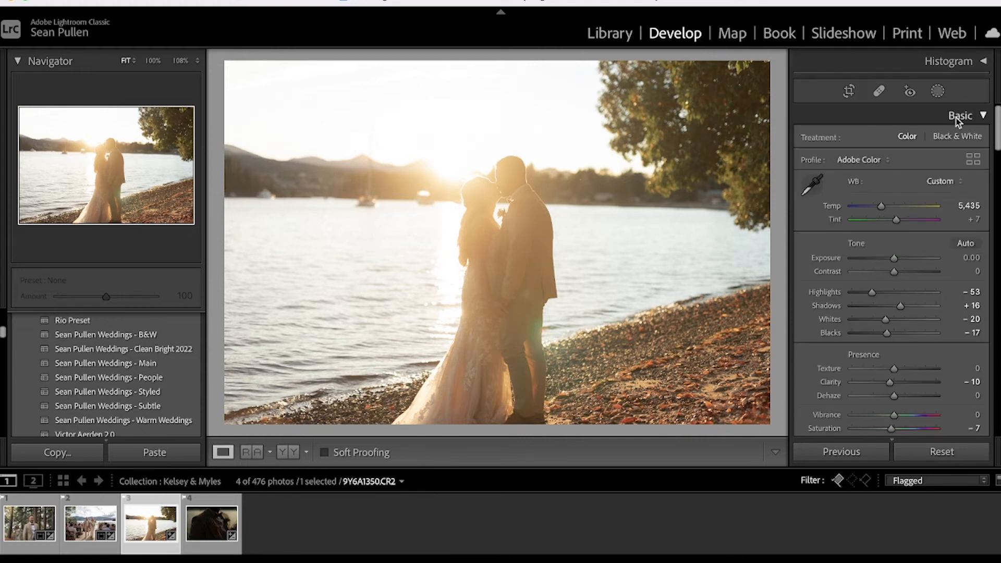
{"action": "scroll", "coordinate": [970, 156], "scroll_direction": "down", "scroll_amount": 1}
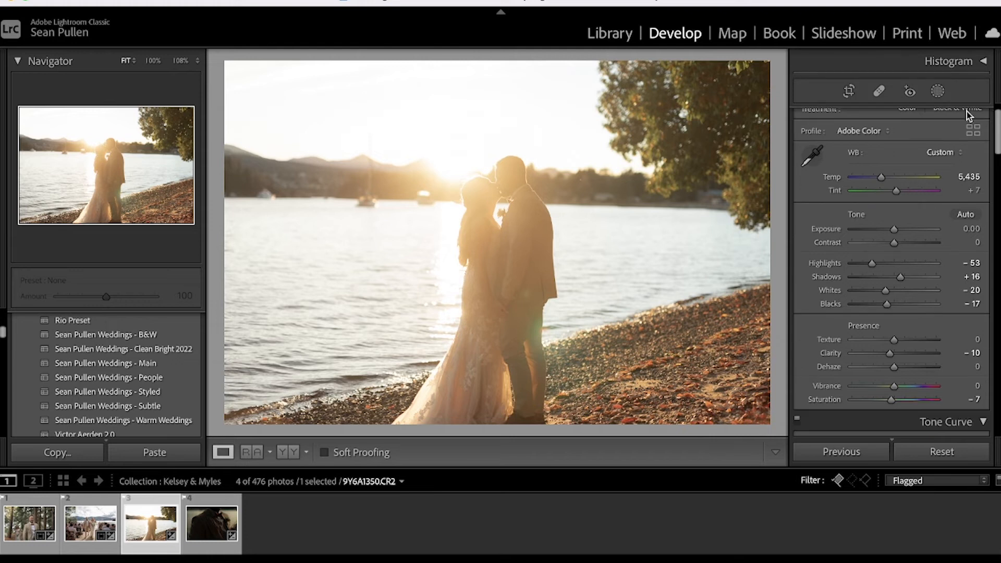
{"action": "scroll", "coordinate": [938, 105], "scroll_direction": "up", "scroll_amount": 1}
{"action": "left_click", "coordinate": [937, 91]}
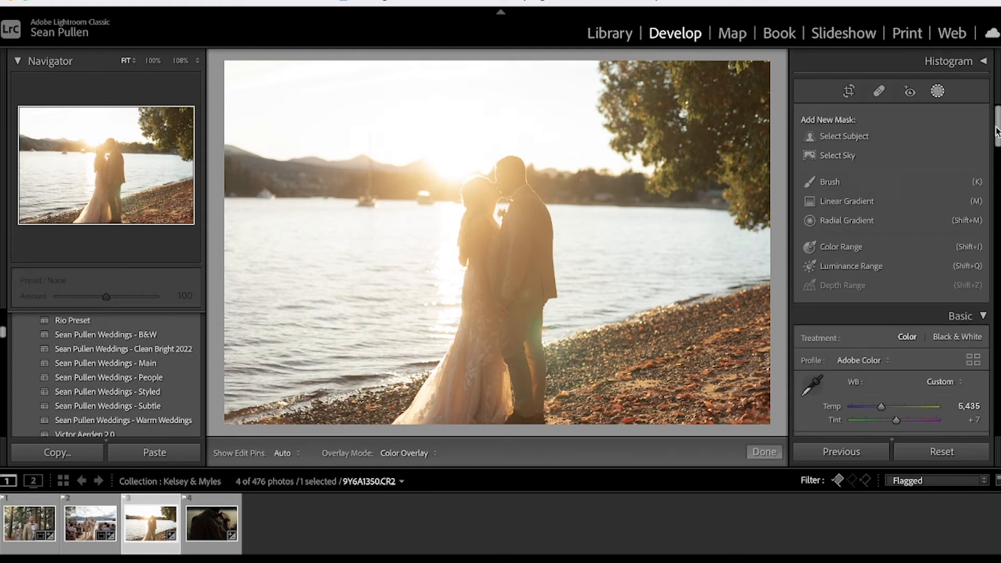
{"action": "left_click", "coordinate": [857, 220]}
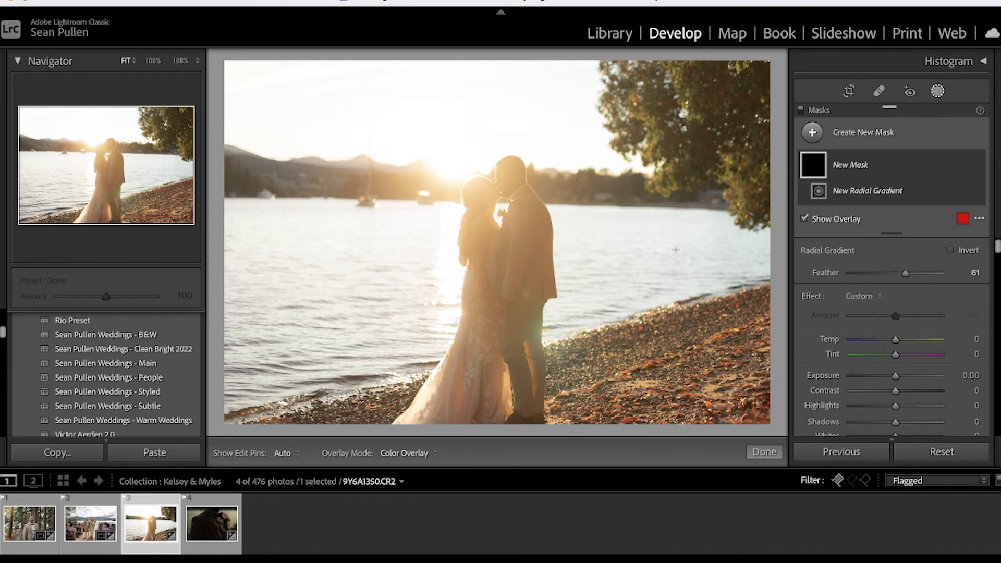
{"action": "left_click", "coordinate": [812, 133]}
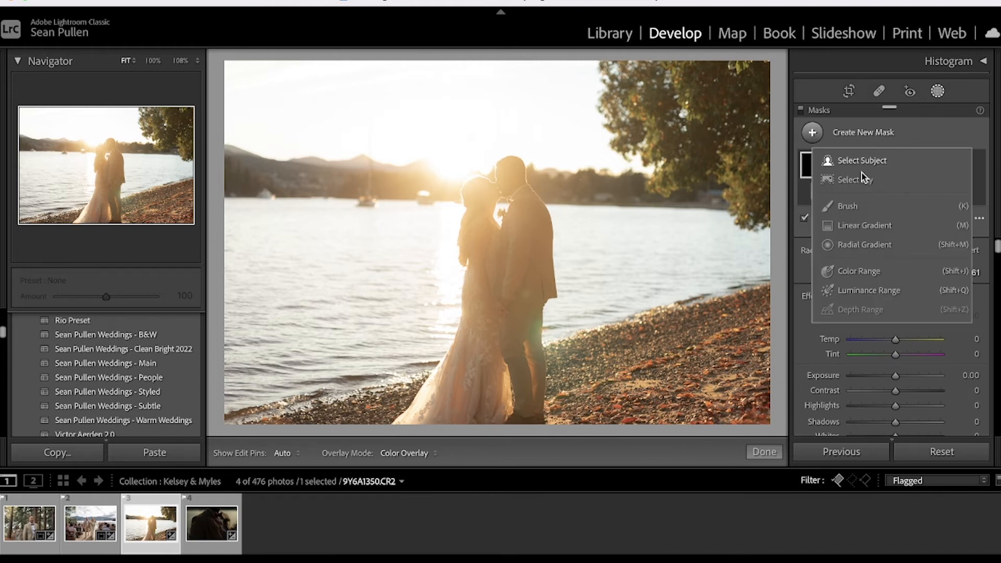
{"action": "left_click", "coordinate": [868, 162]}
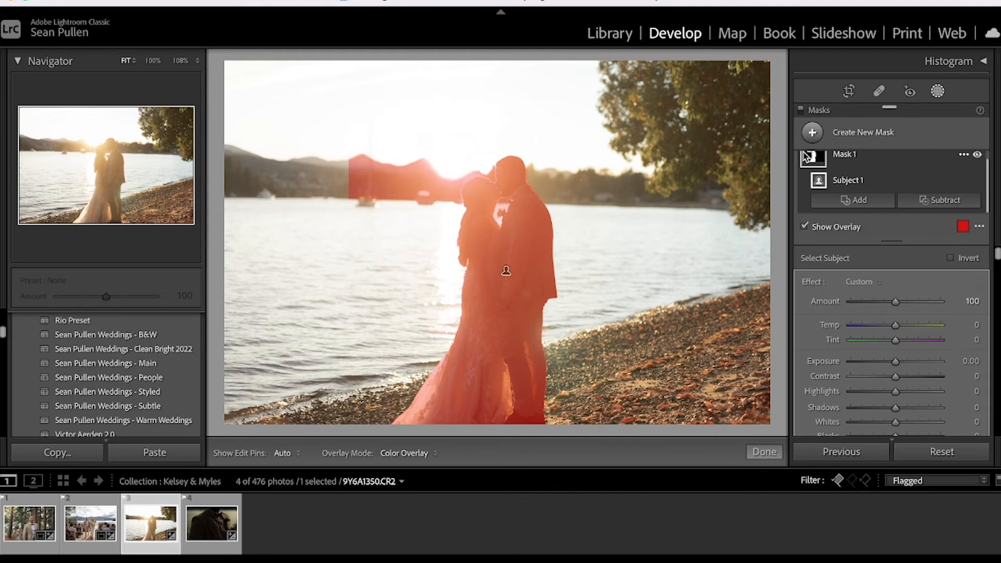
Step: Subtract the wrongly included hills and waterline beside the bride from the couple mask with a size 8 brush
{"action": "left_click", "coordinate": [953, 200]}
{"action": "left_click", "coordinate": [919, 284]}
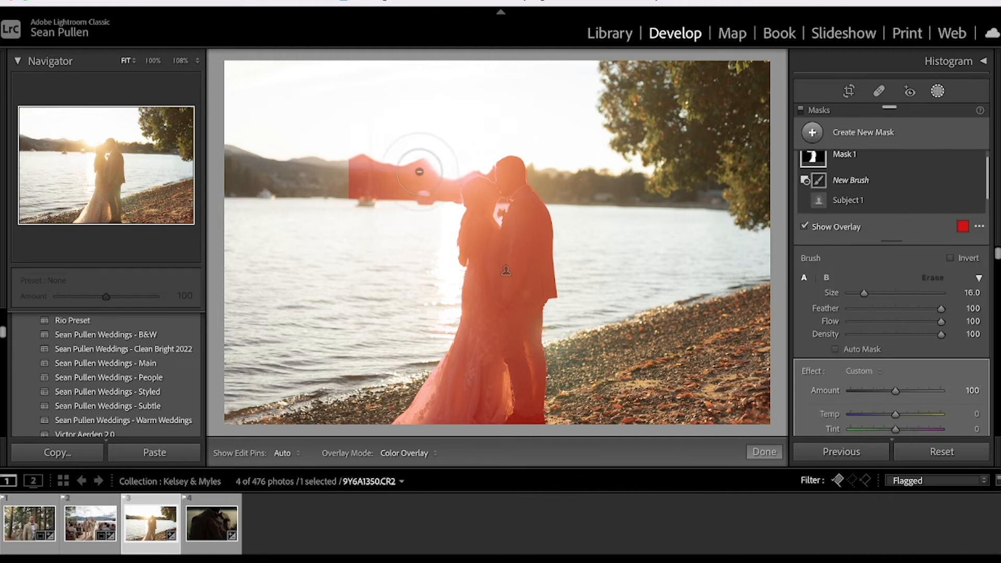
{"action": "scroll", "coordinate": [414, 180], "scroll_direction": "down", "scroll_amount": 6}
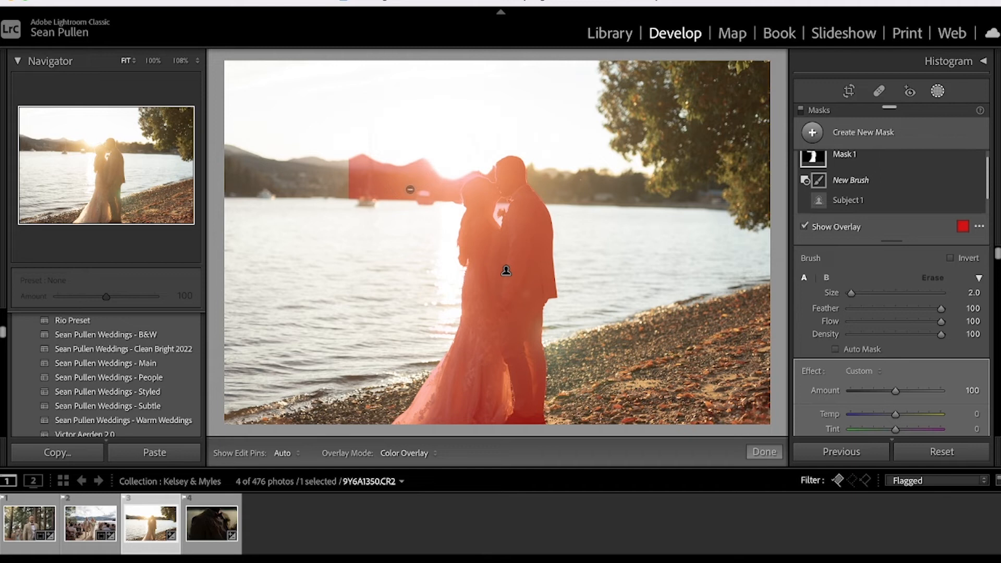
{"action": "left_click", "coordinate": [449, 208], "text": "alt"}
{"action": "scroll", "coordinate": [448, 212], "scroll_direction": "up", "scroll_amount": 2}
{"action": "key", "text": "h"}
{"action": "mouse_move", "coordinate": [469, 159]}
{"action": "left_mouse_down"}
{"action": "mouse_move", "coordinate": [400, 221]}
{"action": "mouse_move", "coordinate": [436, 190]}
{"action": "mouse_move", "coordinate": [395, 220]}
{"action": "mouse_move", "coordinate": [351, 229]}
{"action": "mouse_move", "coordinate": [353, 150]}
{"action": "left_mouse_up"}
{"action": "key", "text": "h"}
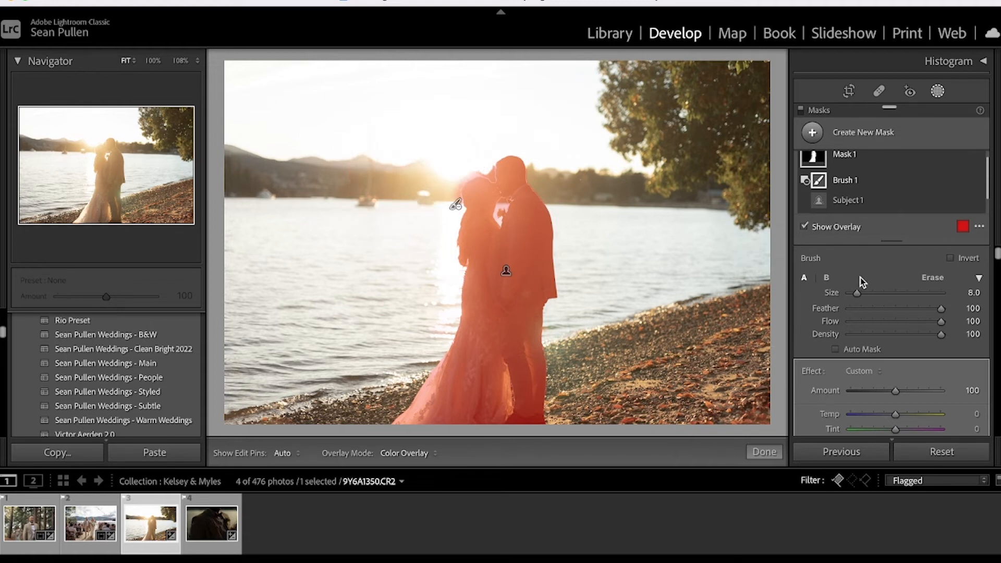
Step: Hide the mask overlay and set the couple mask's Shadows to 6 and Sharpness to 22
{"action": "scroll", "coordinate": [886, 339], "scroll_direction": "down", "scroll_amount": 5}
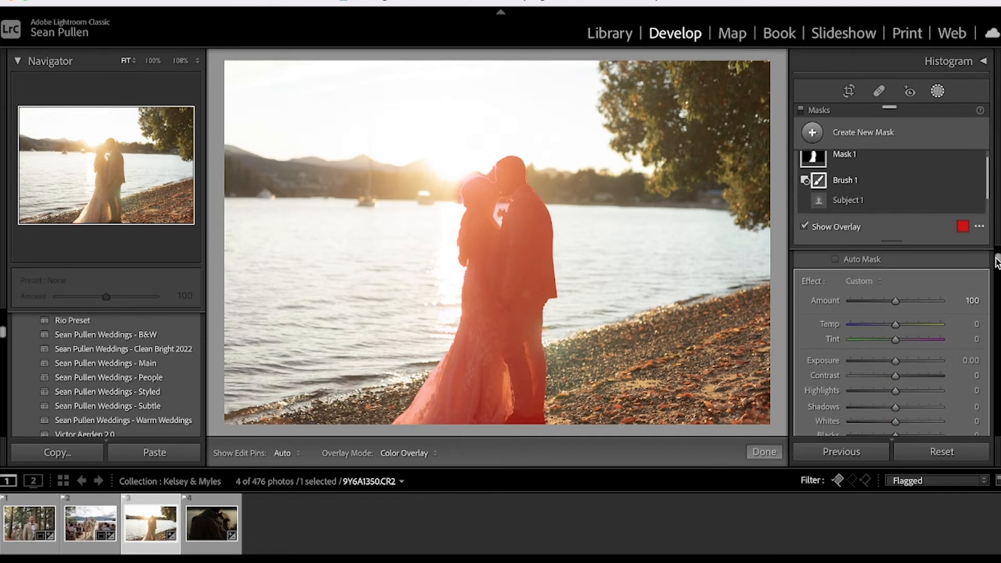
{"action": "scroll", "coordinate": [996, 261], "scroll_direction": "down", "scroll_amount": 1}
{"action": "key", "text": "o"}
{"action": "mouse_move", "coordinate": [896, 385]}
{"action": "left_mouse_down"}
{"action": "mouse_move", "coordinate": [939, 387]}
{"action": "mouse_move", "coordinate": [880, 388]}
{"action": "mouse_move", "coordinate": [898, 387]}
{"action": "left_mouse_up"}
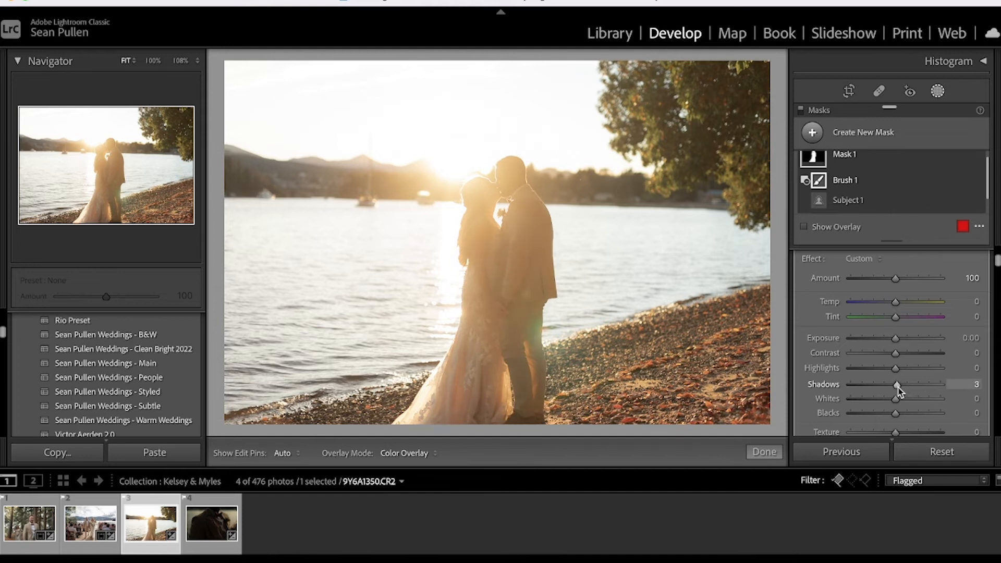
{"action": "scroll", "coordinate": [995, 274], "scroll_direction": "down", "scroll_amount": 5}
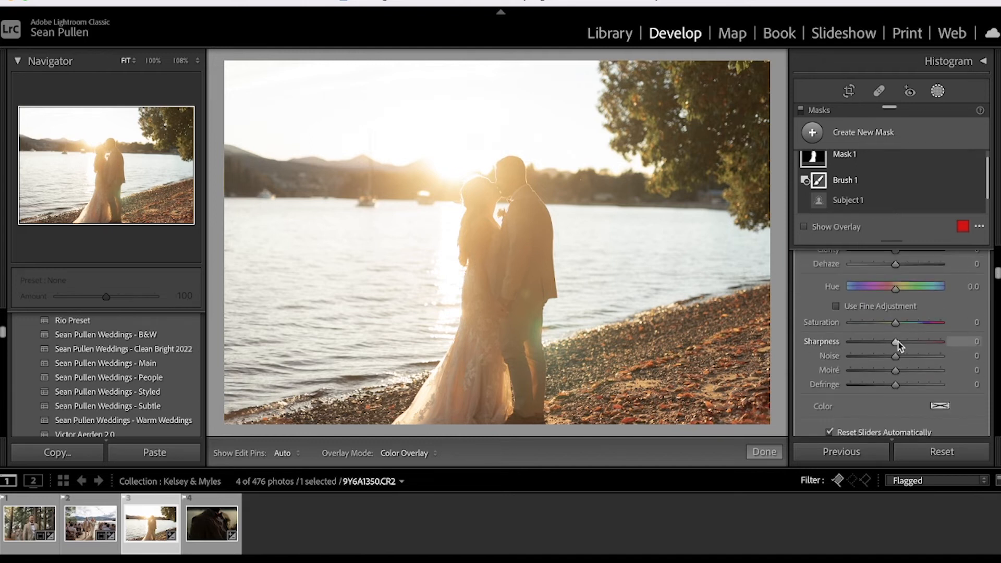
{"action": "left_click_drag", "start_coordinate": [913, 343], "coordinate": [908, 343]}
{"action": "scroll", "coordinate": [997, 275], "scroll_direction": "up", "scroll_amount": 2}
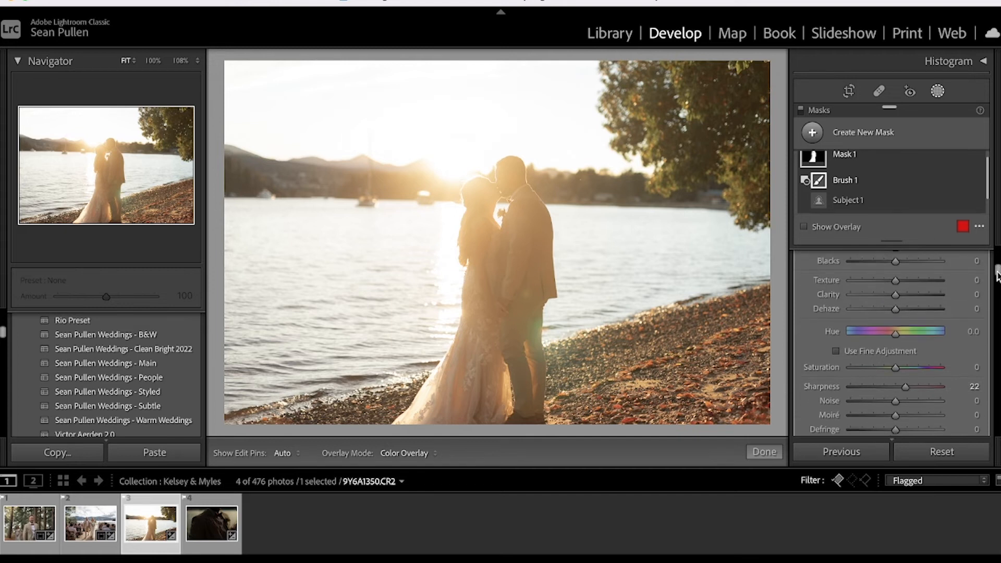
Step: Cool the couple mask's Temp to −12 and finish masking
{"action": "left_click_drag", "start_coordinate": [997, 275], "coordinate": [997, 266]}
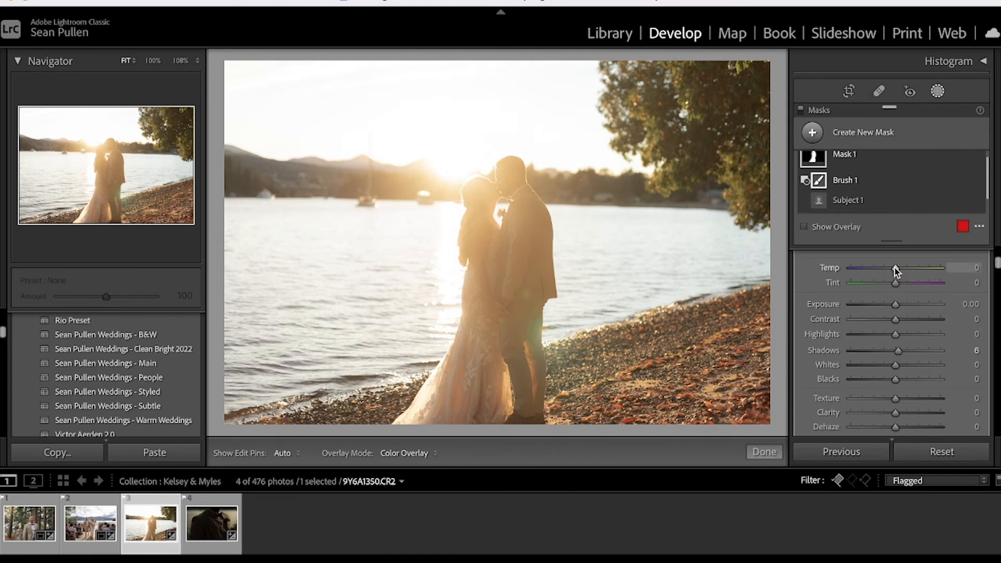
{"action": "left_click_drag", "start_coordinate": [893, 267], "coordinate": [888, 267]}
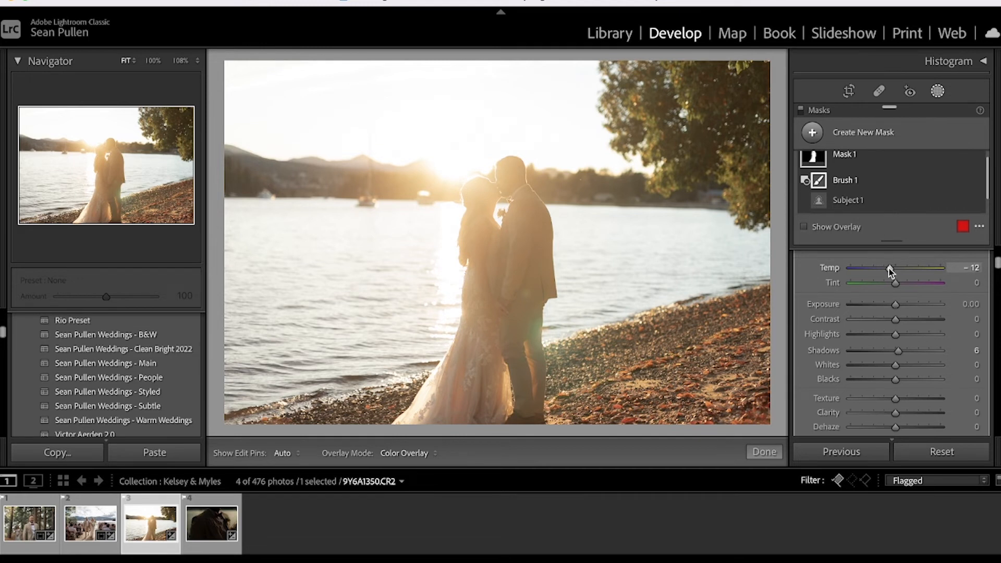
{"action": "left_click", "coordinate": [764, 451]}
Step: Warm the whole photo's white balance to a Temp of 6,085, comparing repeatedly with the unedited version
{"action": "scroll", "coordinate": [883, 170], "scroll_direction": "up", "scroll_amount": 3}
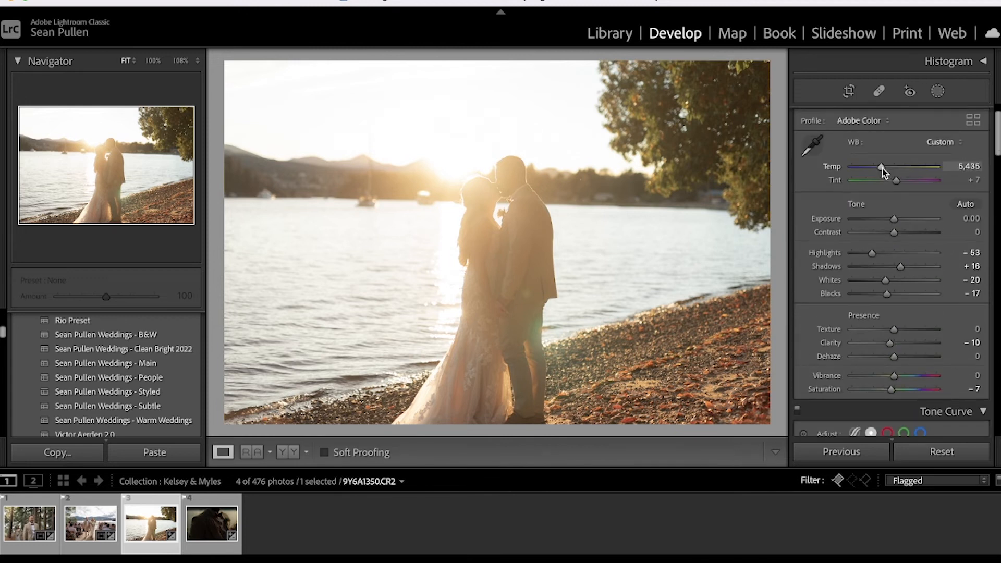
{"action": "left_click_drag", "start_coordinate": [881, 168], "coordinate": [881, 168]}
{"action": "key", "text": "backslash"}
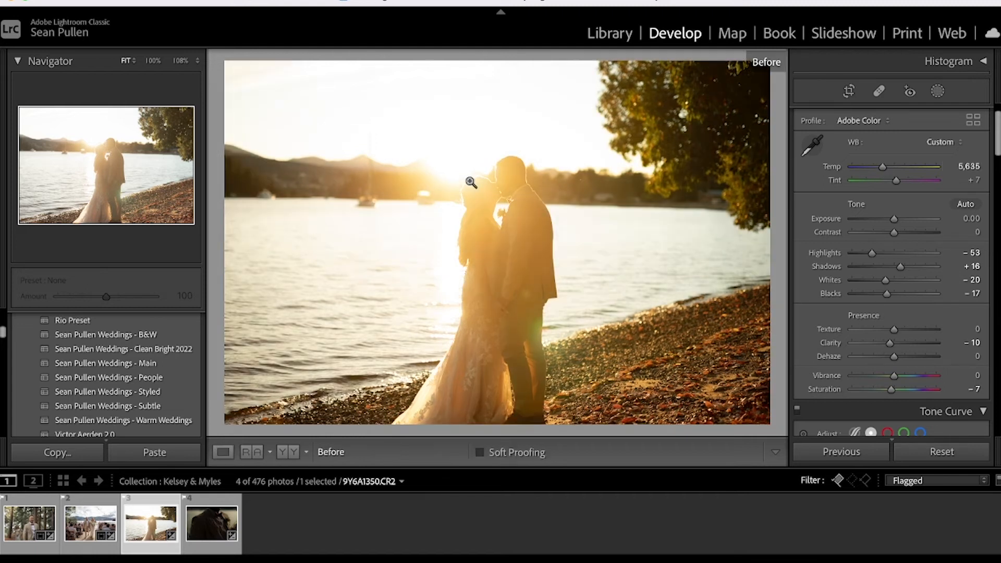
{"action": "key", "text": "backslash"}
{"action": "key", "text": "backslash"}
{"action": "key", "text": "backslash"}
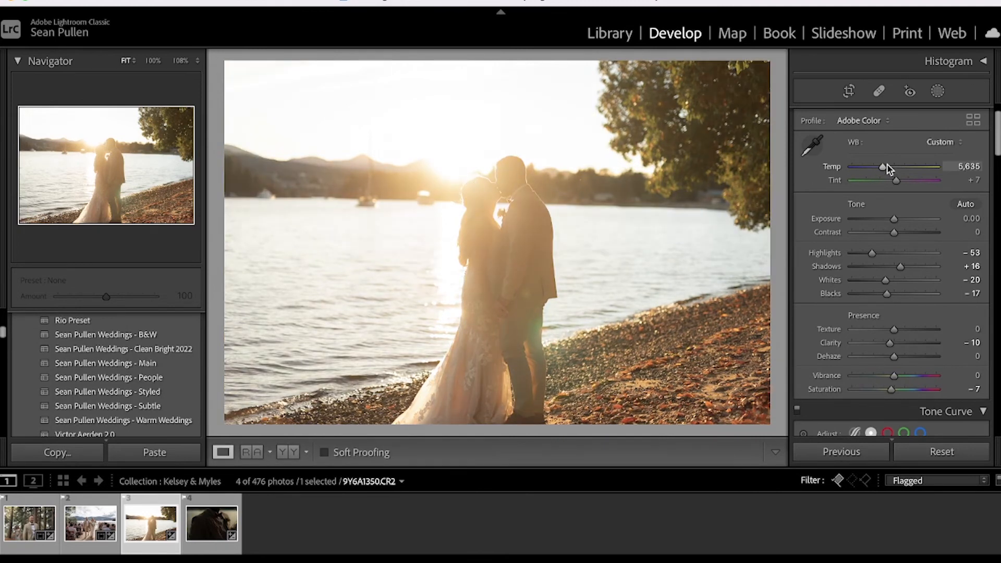
{"action": "scroll", "coordinate": [883, 167], "scroll_direction": "up", "scroll_amount": 5}
{"action": "key", "text": "backslash"}
{"action": "key", "text": "backslash"}
{"action": "key", "text": "backslash"}
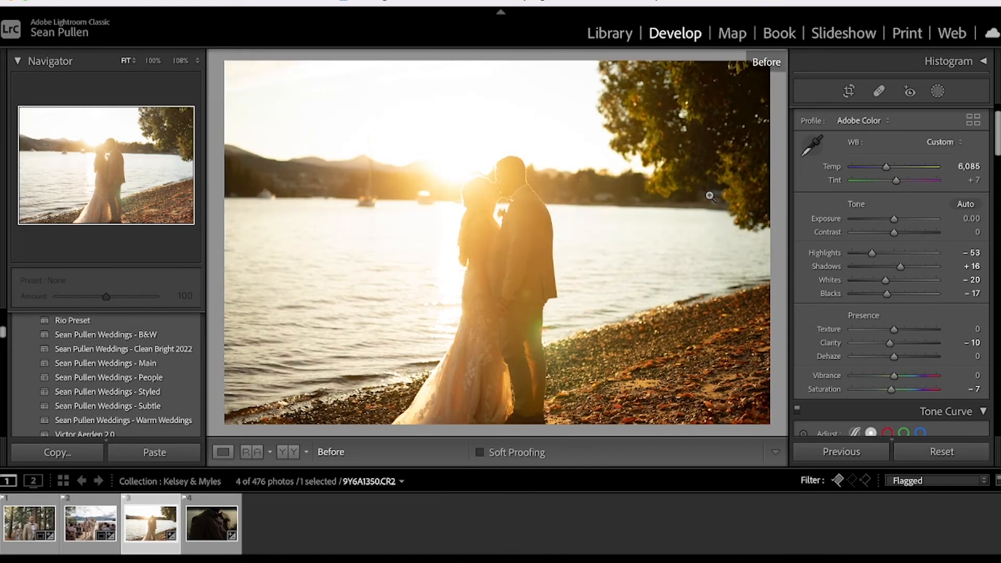
{"action": "key", "text": "backslash"}
Step: Add a small radial gradient mask with Feather 100 over the sun glow at the bride's head
{"action": "left_click", "coordinate": [937, 91]}
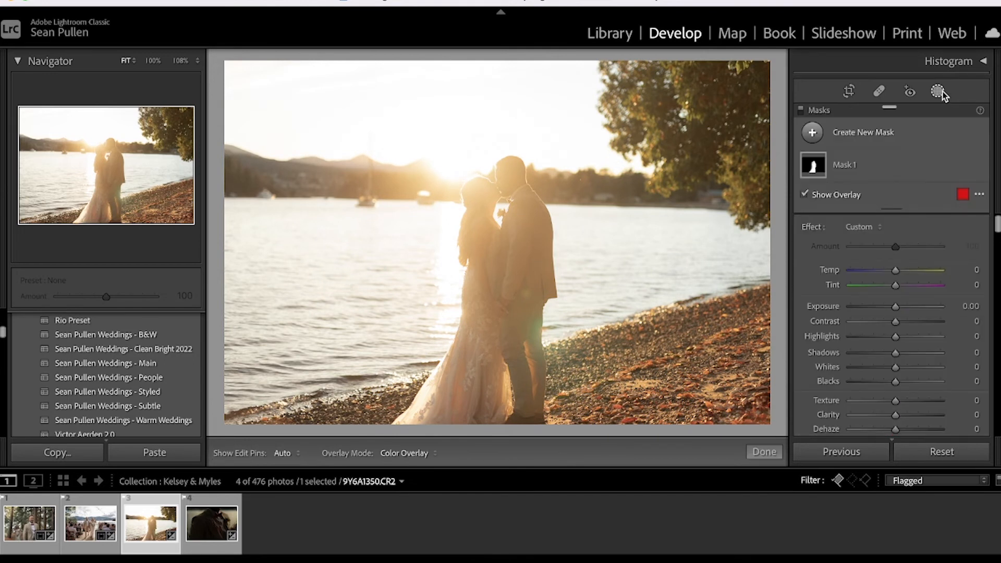
{"action": "left_click", "coordinate": [811, 132]}
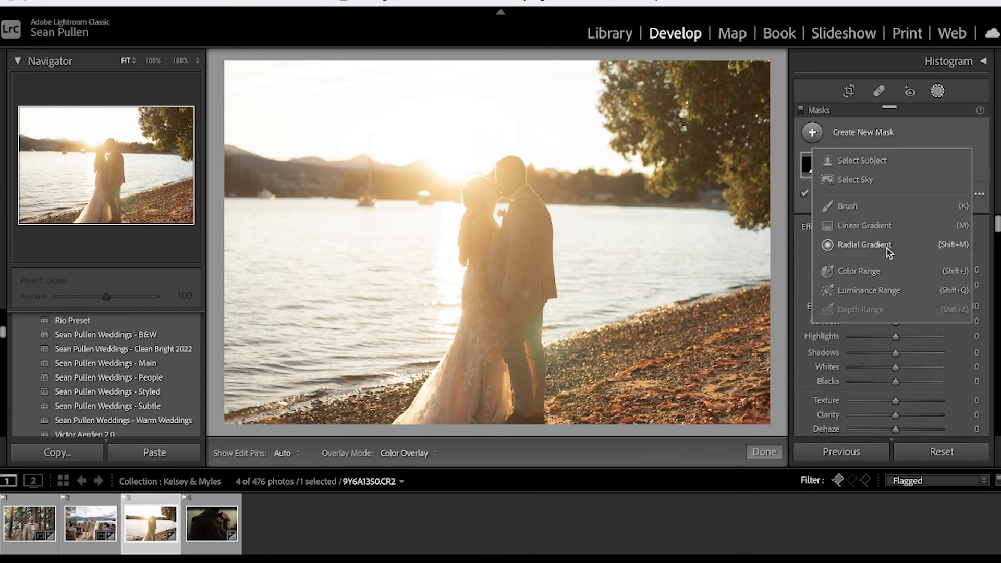
{"action": "left_click", "coordinate": [864, 244]}
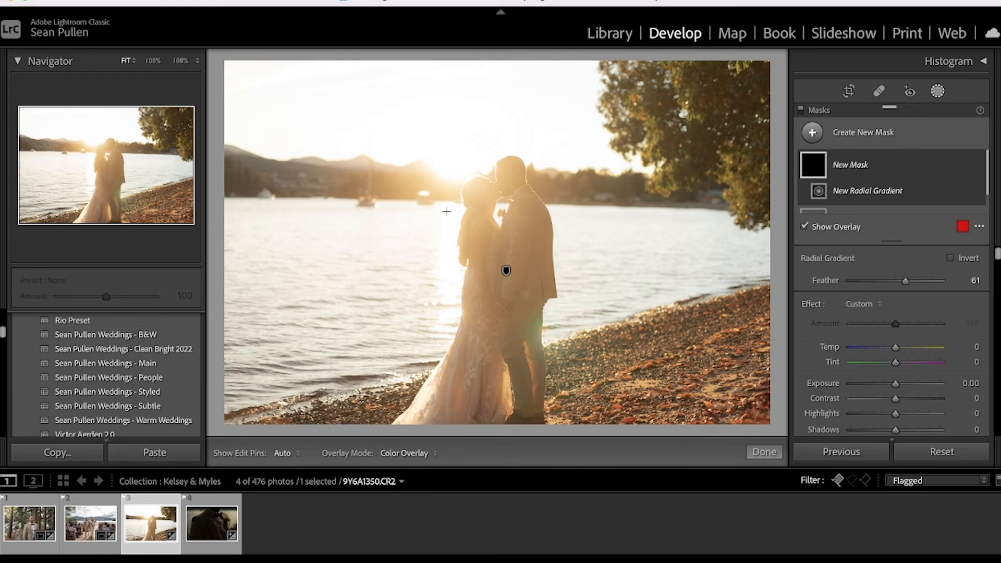
{"action": "left_click_drag", "start_coordinate": [574, 209], "coordinate": [524, 260]}
{"action": "left_click_drag", "start_coordinate": [580, 208], "coordinate": [657, 181]}
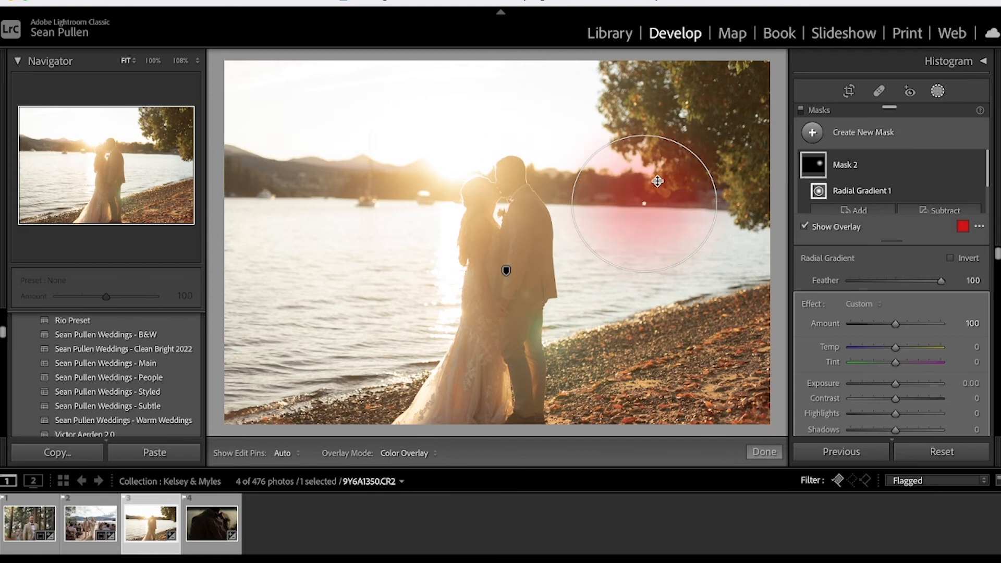
{"action": "left_click_drag", "start_coordinate": [714, 203], "coordinate": [476, 176]}
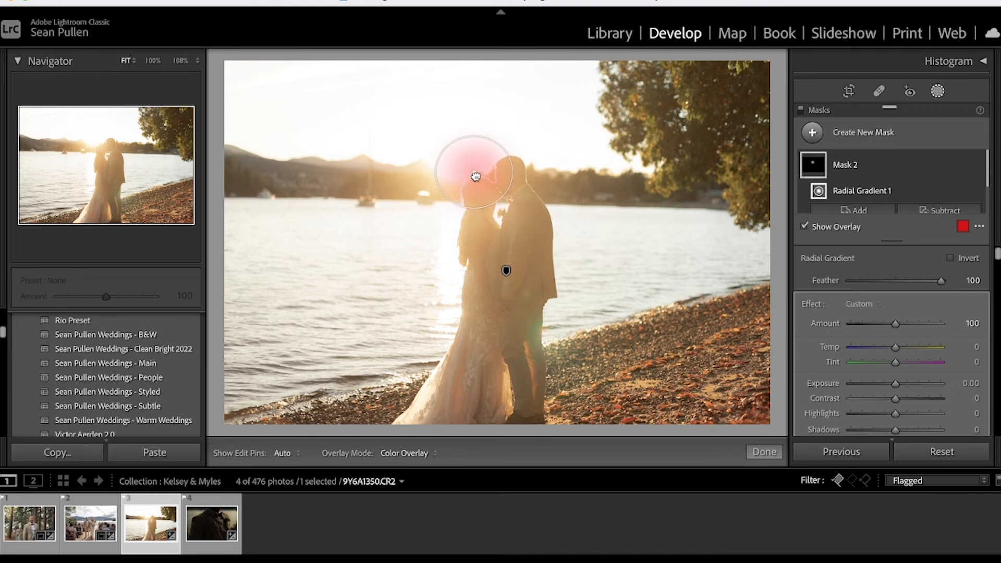
Step: Lower the radial gradient's Dehaze to −18
{"action": "scroll", "coordinate": [804, 331], "scroll_direction": "down", "scroll_amount": 4}
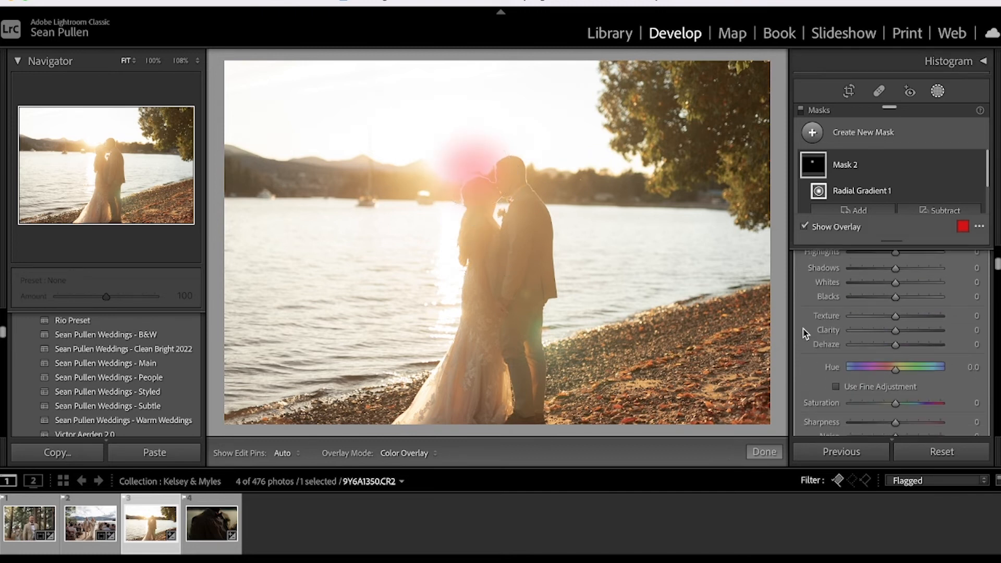
{"action": "left_click_drag", "start_coordinate": [894, 345], "coordinate": [889, 348]}
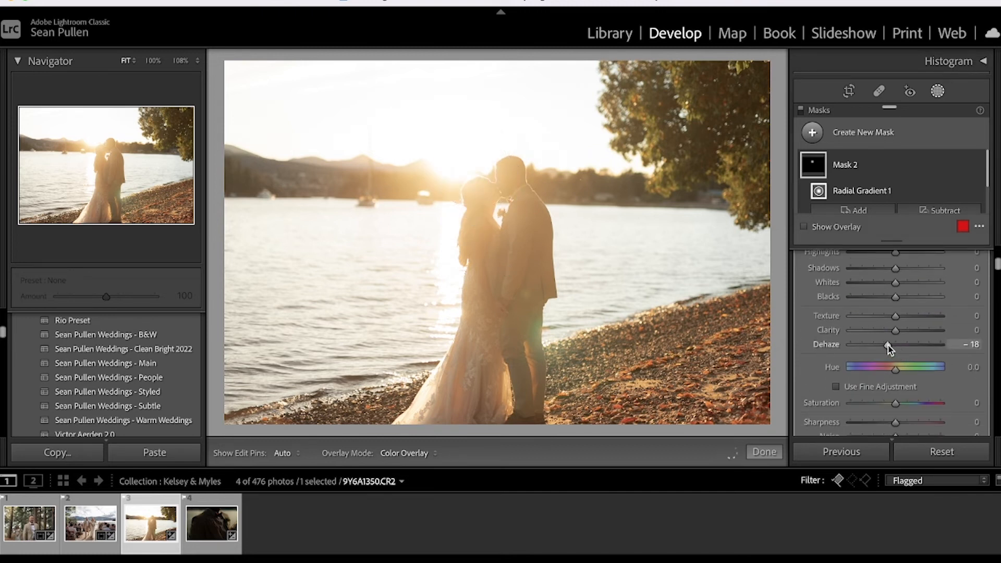
Step: Set the small radial gradient's Dehaze to −14, shrink it around the couple's heads, check it up close and finish masking
{"action": "left_click_drag", "start_coordinate": [889, 349], "coordinate": [889, 346]}
{"action": "left_click_drag", "start_coordinate": [484, 177], "coordinate": [490, 180]}
{"action": "left_click", "coordinate": [978, 165]}
{"action": "left_click", "coordinate": [977, 165]}
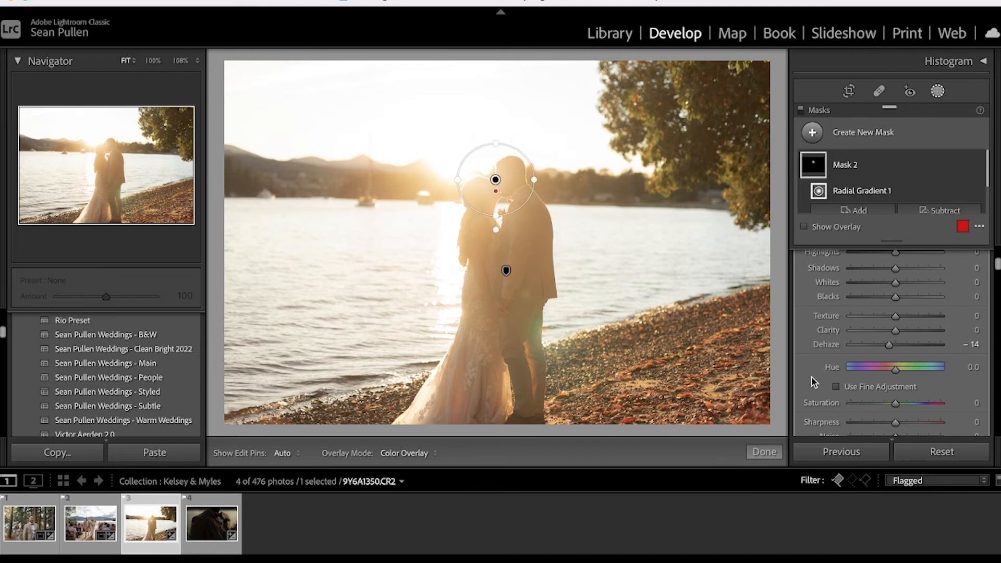
{"action": "left_click_drag", "start_coordinate": [533, 181], "coordinate": [525, 210]}
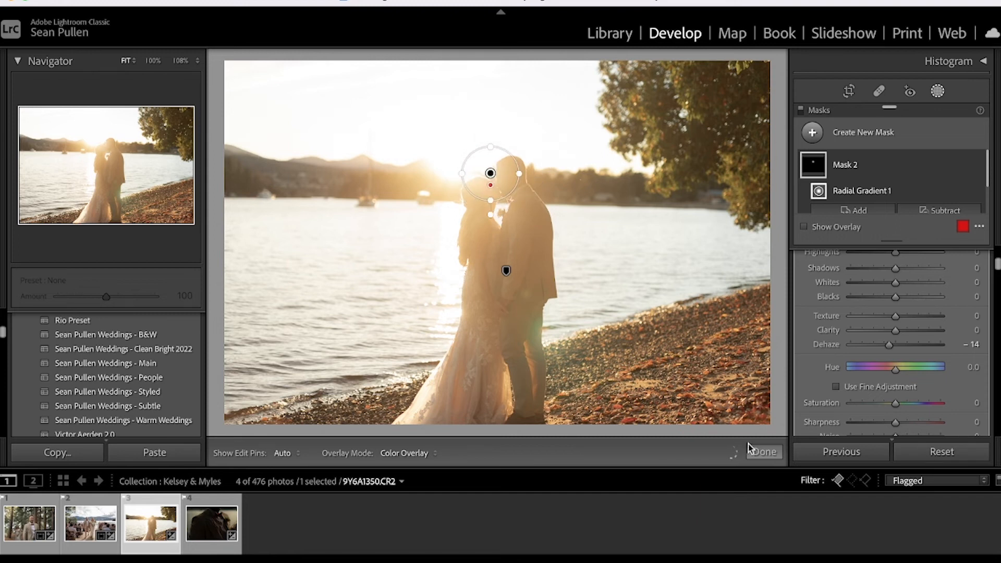
{"action": "key", "text": "z"}
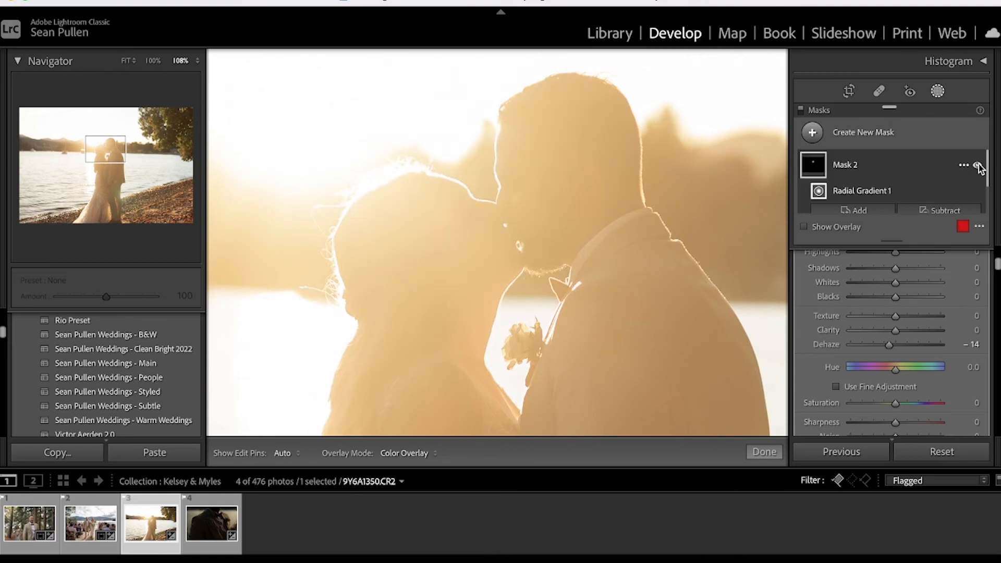
{"action": "left_click", "coordinate": [764, 451]}
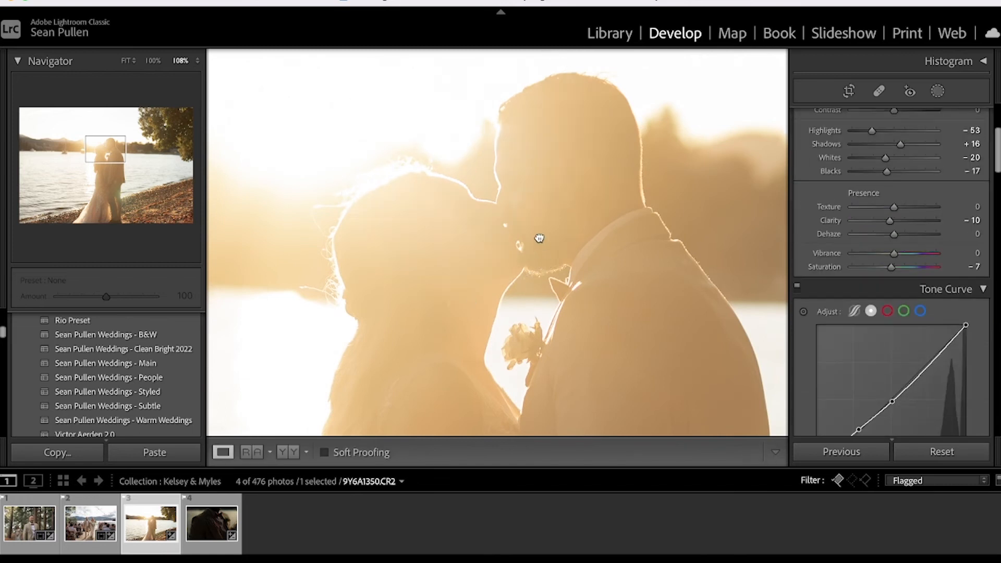
{"action": "left_click", "coordinate": [539, 237]}
{"action": "scroll", "coordinate": [969, 167], "scroll_direction": "up", "scroll_amount": 4}
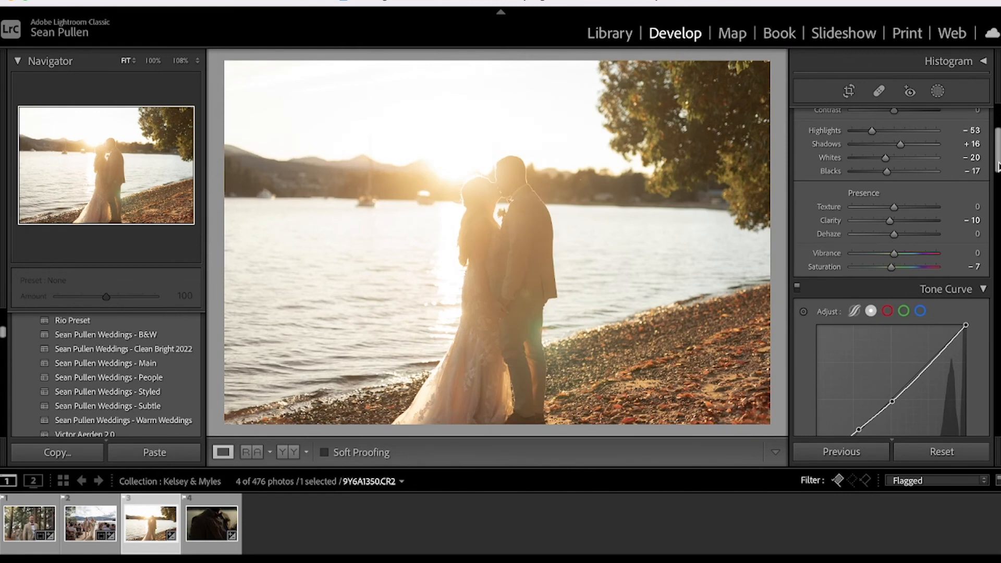
Step: Add a large radial gradient mask with Feather 48 centred on the couple and invert it to cover the surroundings
{"action": "left_click", "coordinate": [939, 93]}
{"action": "left_click", "coordinate": [812, 133]}
{"action": "left_click", "coordinate": [855, 244]}
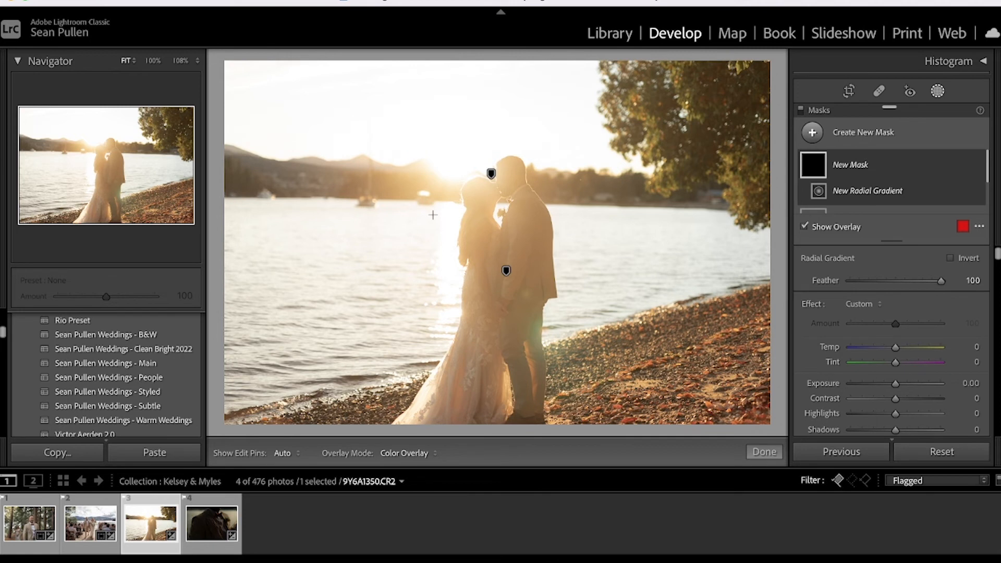
{"action": "left_click_drag", "start_coordinate": [459, 192], "coordinate": [594, 339]}
{"action": "left_click_drag", "start_coordinate": [459, 204], "coordinate": [459, 272]}
{"action": "left_click_drag", "start_coordinate": [604, 193], "coordinate": [577, 191]}
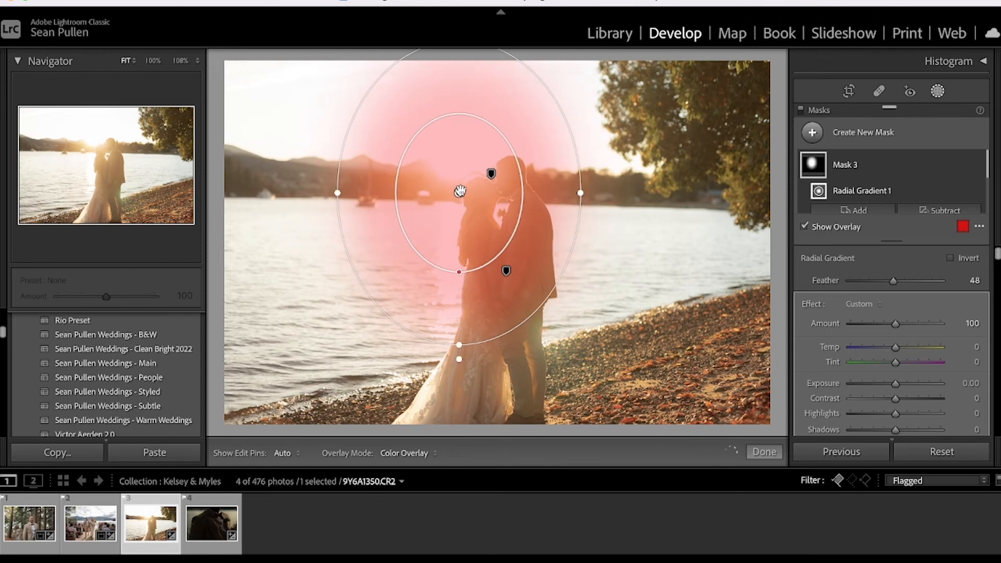
{"action": "left_click_drag", "start_coordinate": [459, 192], "coordinate": [509, 267]}
{"action": "left_click", "coordinate": [949, 258]}
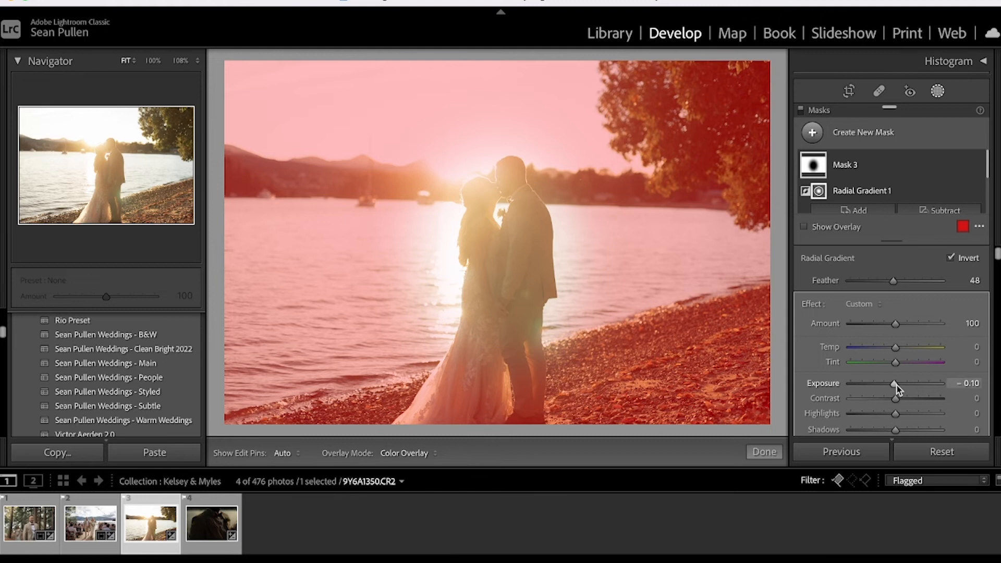
Step: Darken the inverted gradient's Exposure to −0.40 with the overlay hidden, and finish masking
{"action": "key", "text": "o"}
{"action": "key", "text": "Down"}
{"action": "key", "text": "Down"}
{"action": "key", "text": "Down"}
{"action": "key", "text": "Down"}
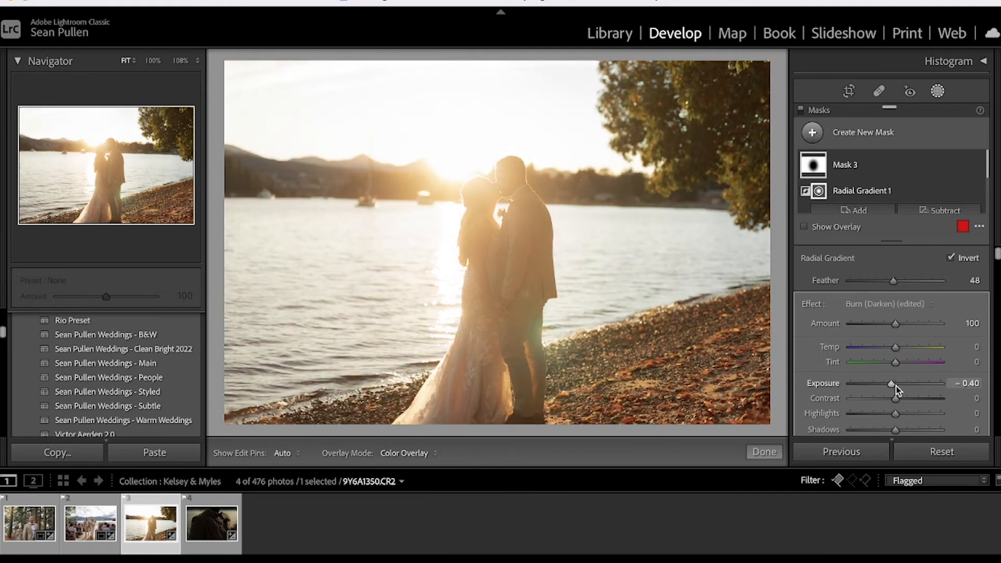
{"action": "left_click", "coordinate": [764, 452]}
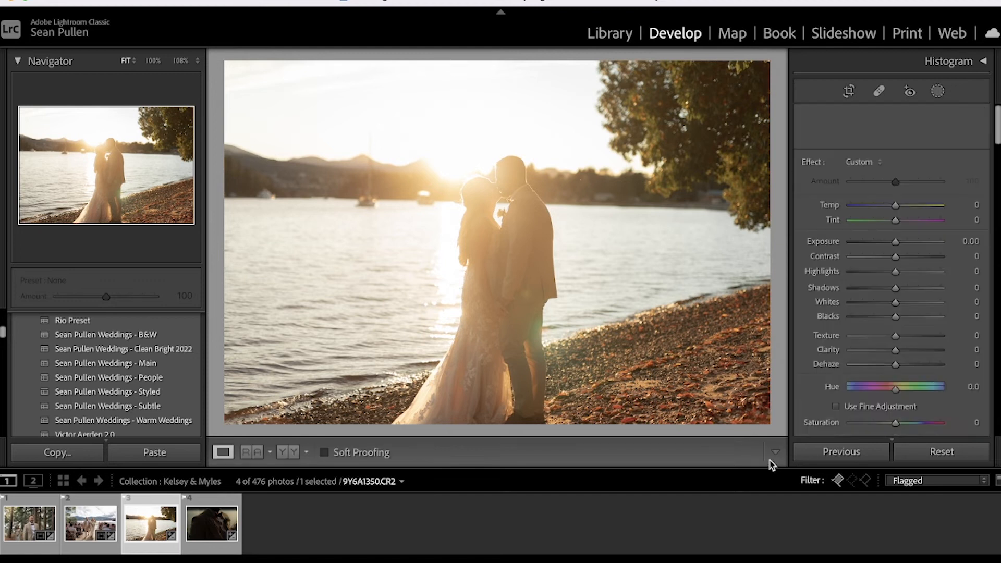
Step: Lower the whole photo's Saturation to −10
{"action": "scroll", "coordinate": [997, 134], "scroll_direction": "down", "scroll_amount": 2}
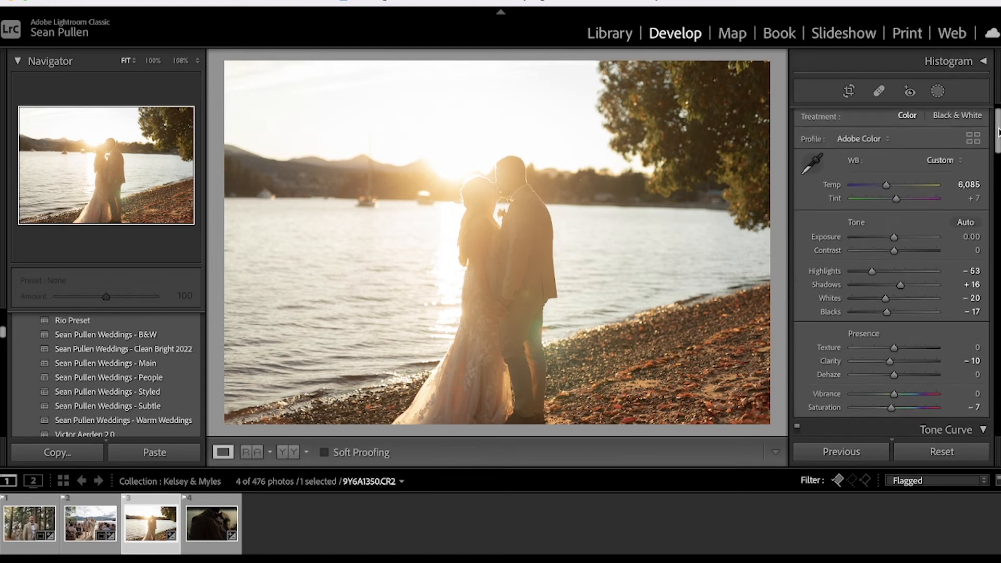
{"action": "scroll", "coordinate": [998, 134], "scroll_direction": "down", "scroll_amount": 4}
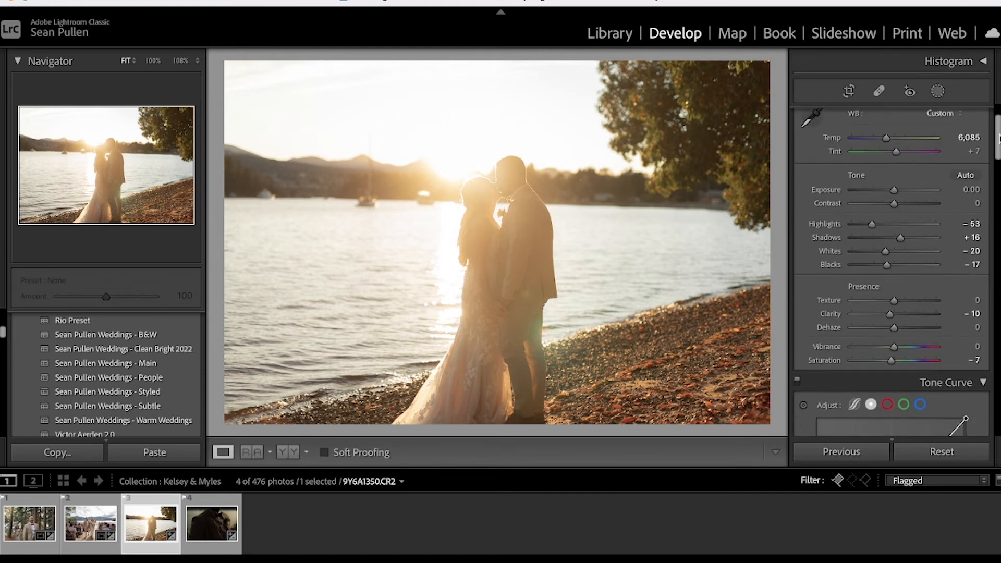
{"action": "scroll", "coordinate": [998, 139], "scroll_direction": "down", "scroll_amount": 15}
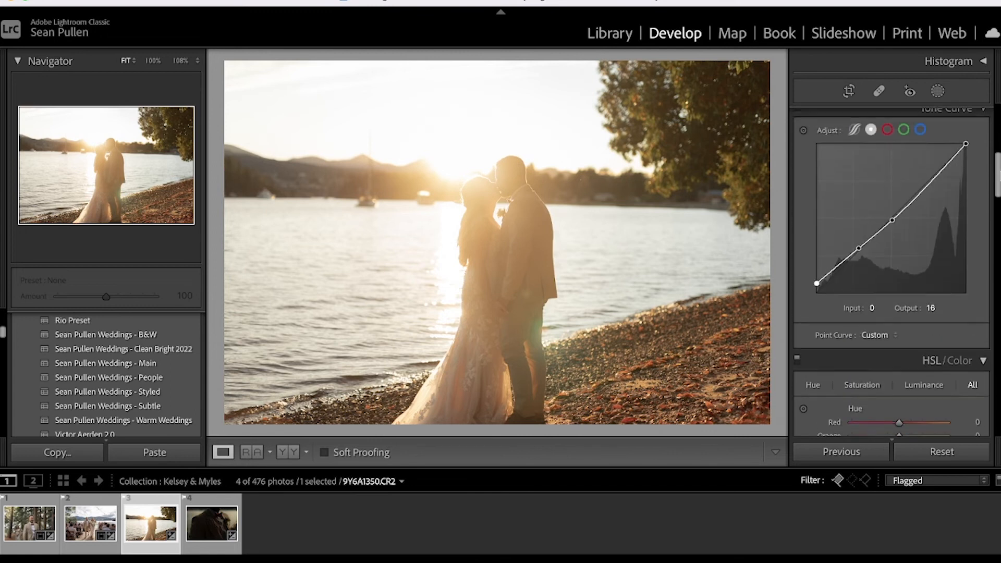
{"action": "scroll", "coordinate": [998, 157], "scroll_direction": "up", "scroll_amount": 10}
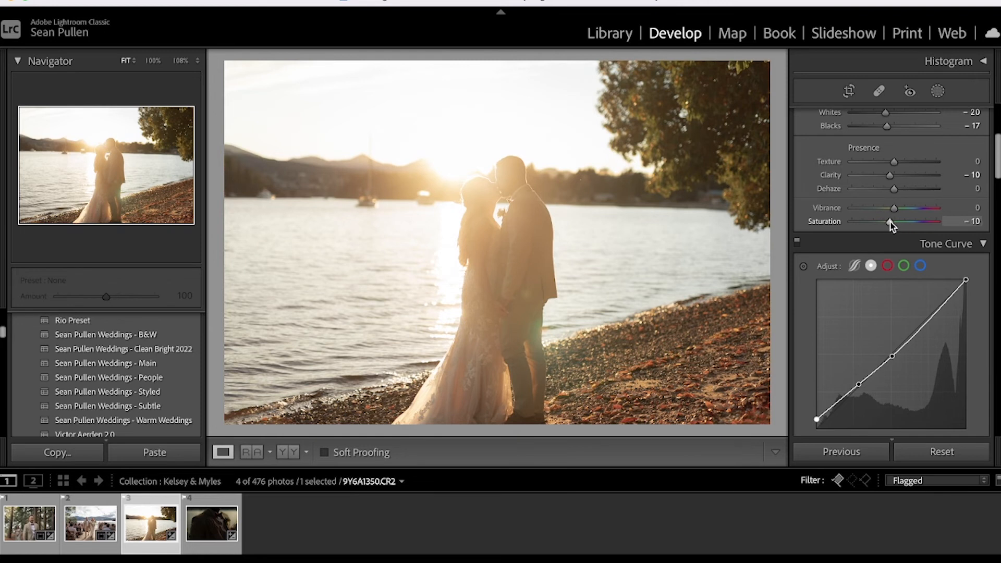
{"action": "scroll", "coordinate": [998, 166], "scroll_direction": "down", "scroll_amount": 6}
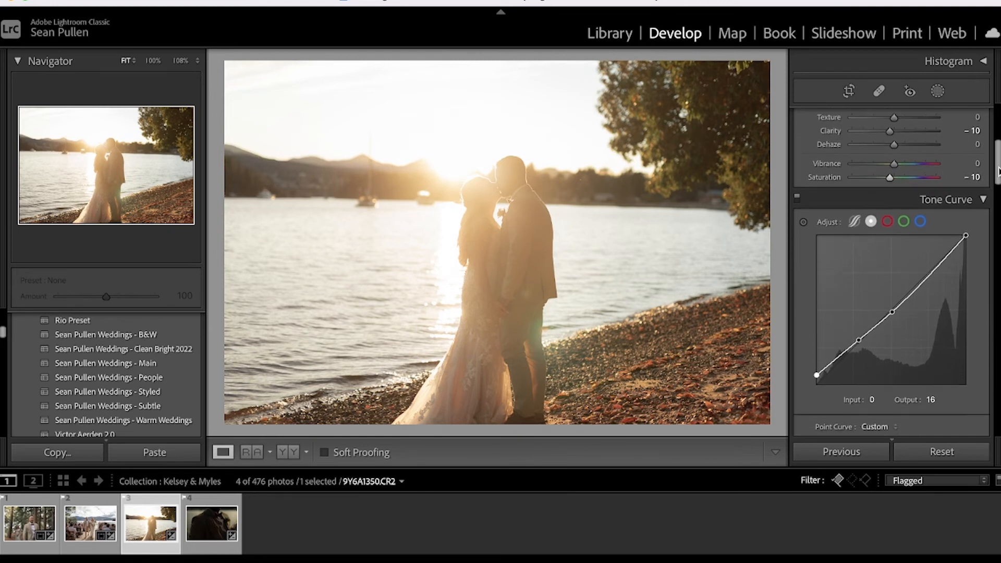
Step: Warm the whole photo's white balance to a Temp of 6,335
{"action": "scroll", "coordinate": [998, 183], "scroll_direction": "up", "scroll_amount": 6}
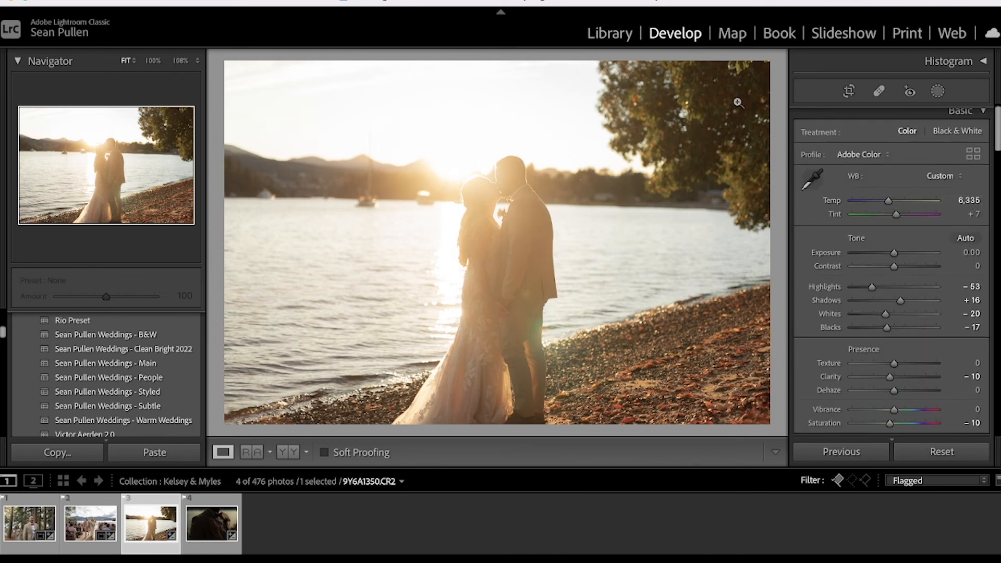
{"action": "scroll", "coordinate": [988, 139], "scroll_direction": "up", "scroll_amount": 1}
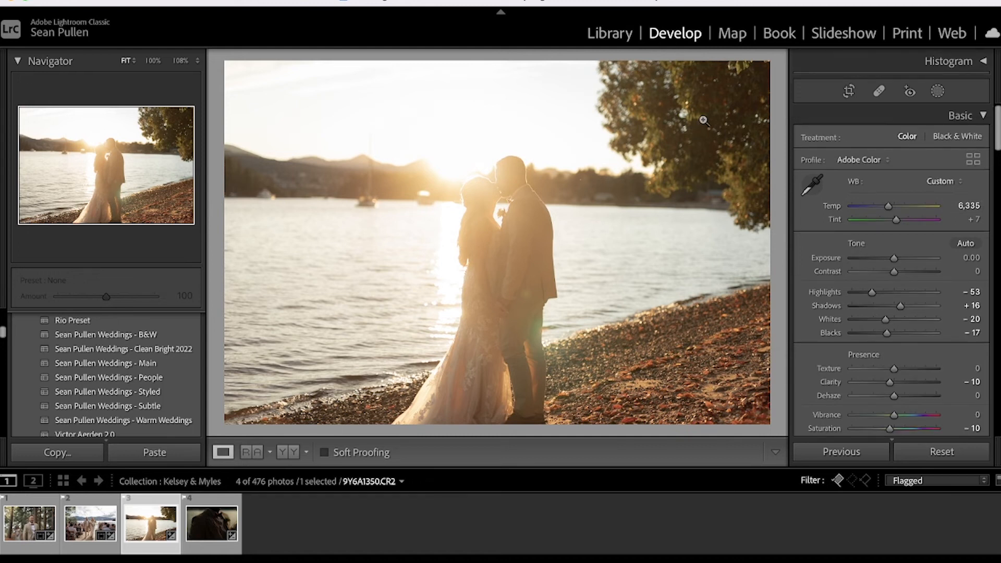
{"action": "scroll", "coordinate": [998, 127], "scroll_direction": "down", "scroll_amount": 2}
{"action": "scroll", "coordinate": [998, 122], "scroll_direction": "up", "scroll_amount": 2}
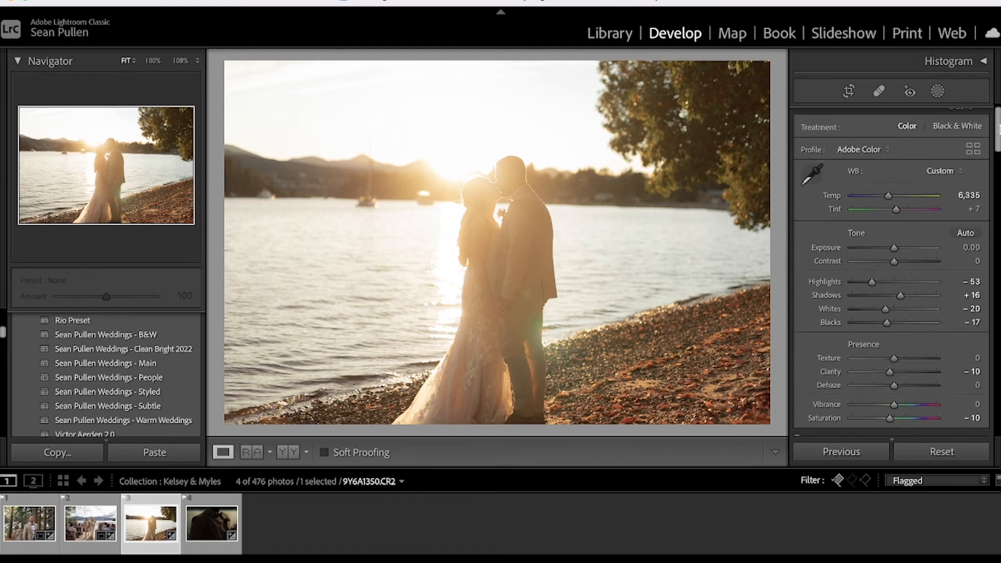
{"action": "left_click", "coordinate": [938, 93]}
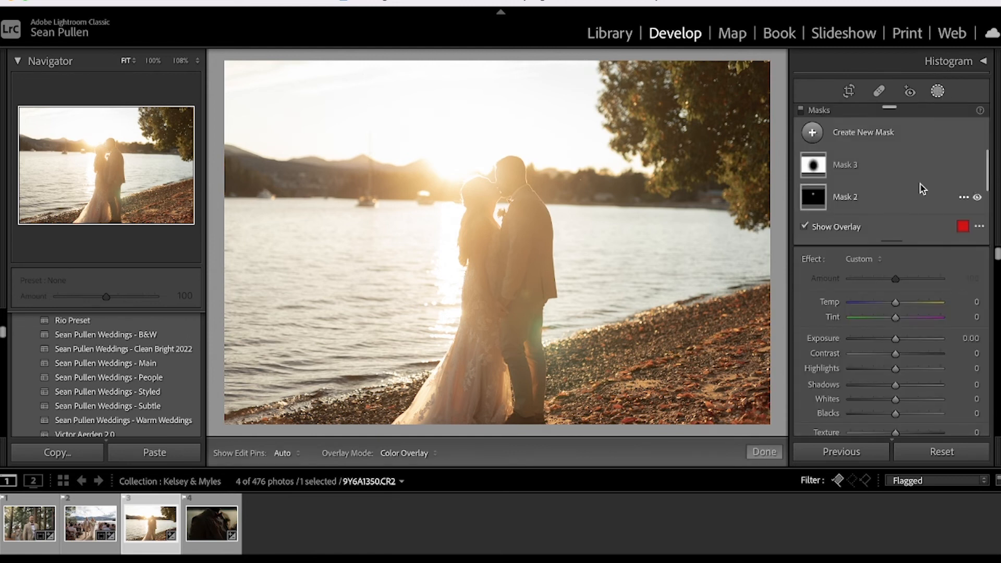
{"action": "left_click", "coordinate": [812, 133]}
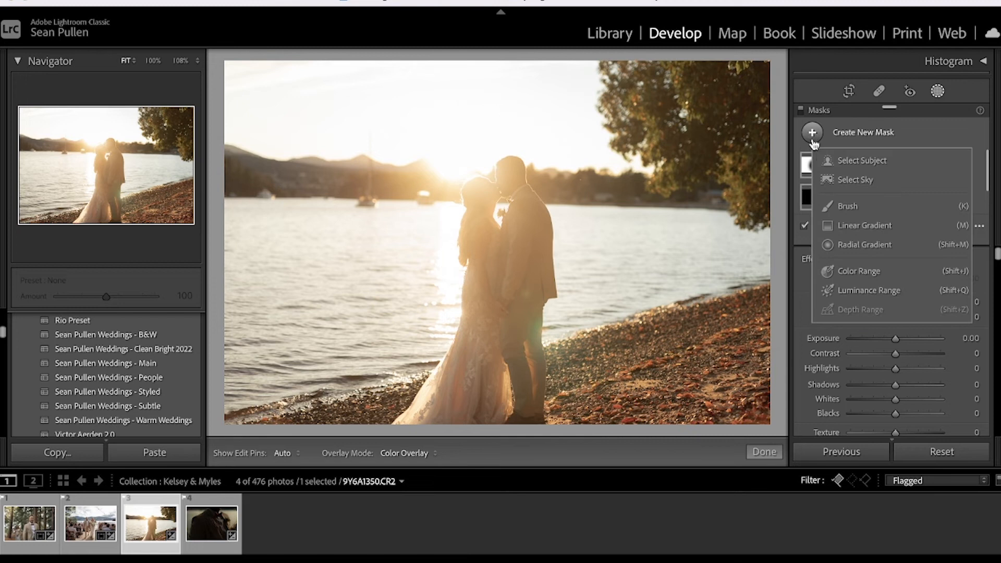
{"action": "left_click", "coordinate": [863, 245]}
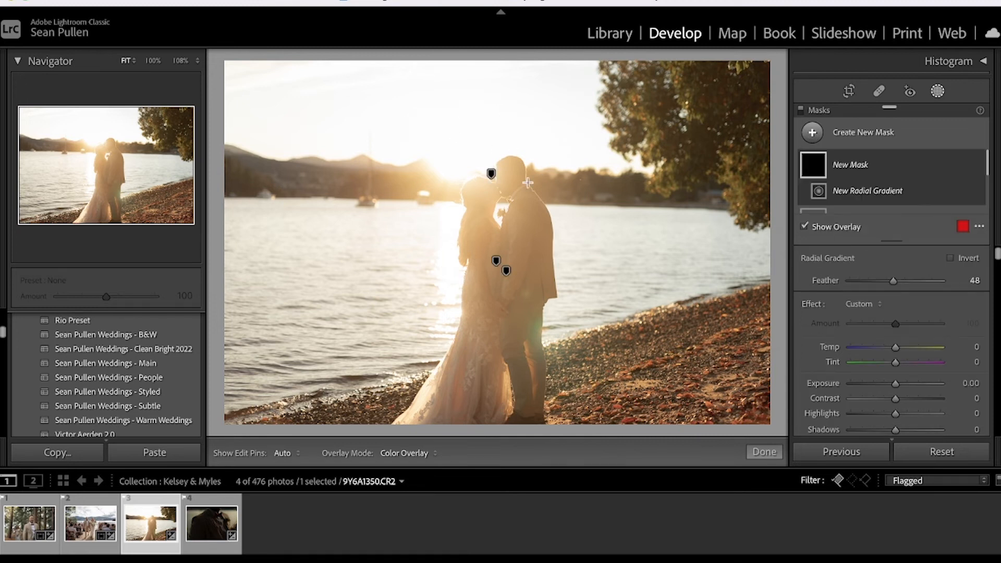
{"action": "left_click_drag", "start_coordinate": [419, 182], "coordinate": [445, 108]}
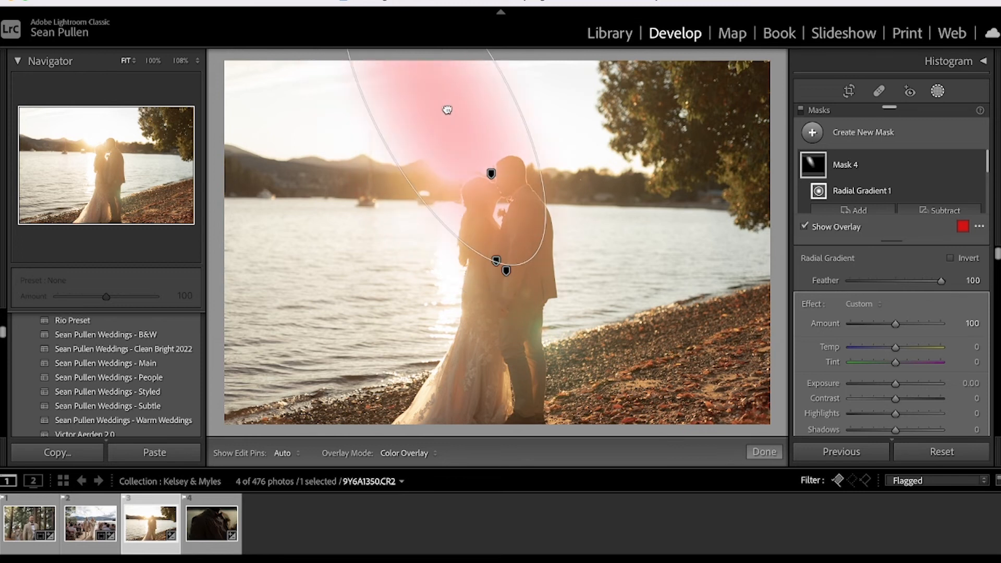
{"action": "mouse_move", "coordinate": [353, 157]}
{"action": "left_mouse_down"}
{"action": "mouse_move", "coordinate": [346, 163]}
{"action": "mouse_move", "coordinate": [365, 151]}
{"action": "left_mouse_up"}
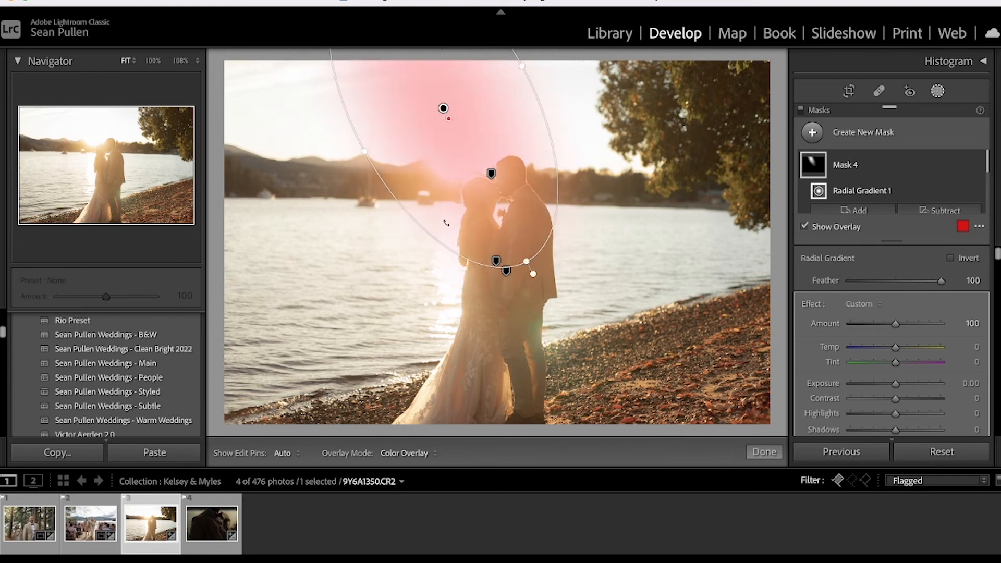
{"action": "left_click_drag", "start_coordinate": [527, 262], "coordinate": [571, 312]}
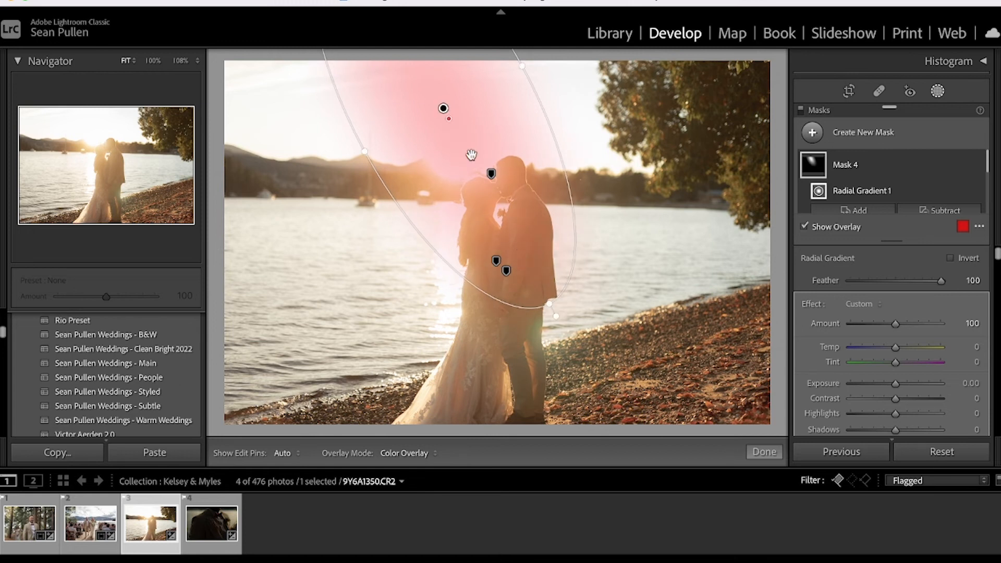
{"action": "left_click_drag", "start_coordinate": [443, 106], "coordinate": [401, 136]}
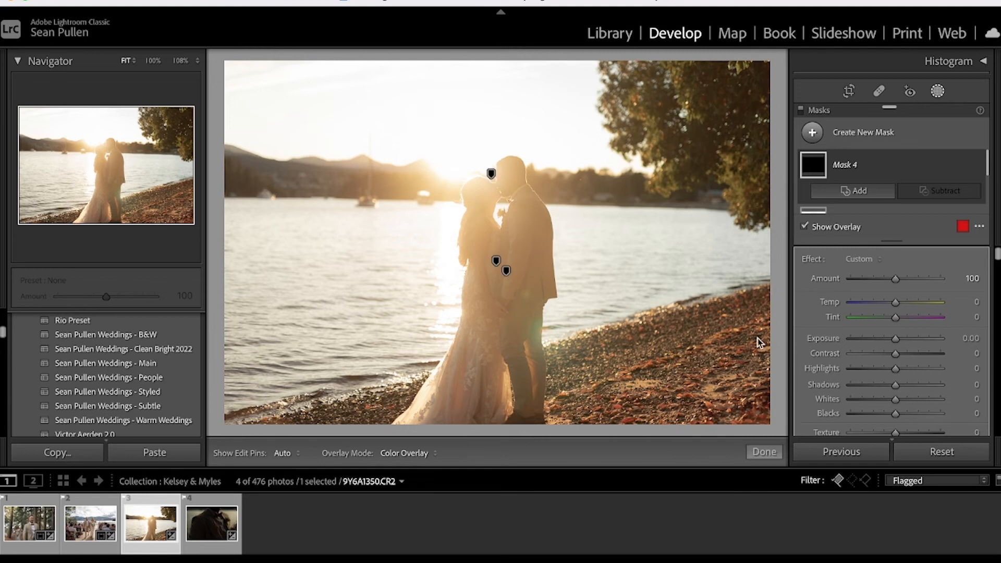
{"action": "left_click", "coordinate": [764, 451]}
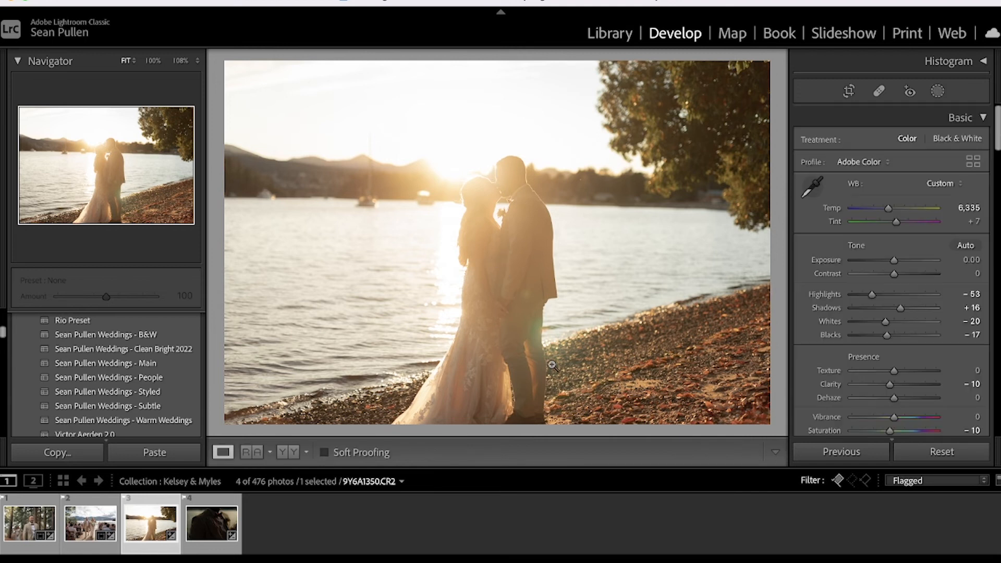
{"action": "left_click", "coordinate": [937, 91]}
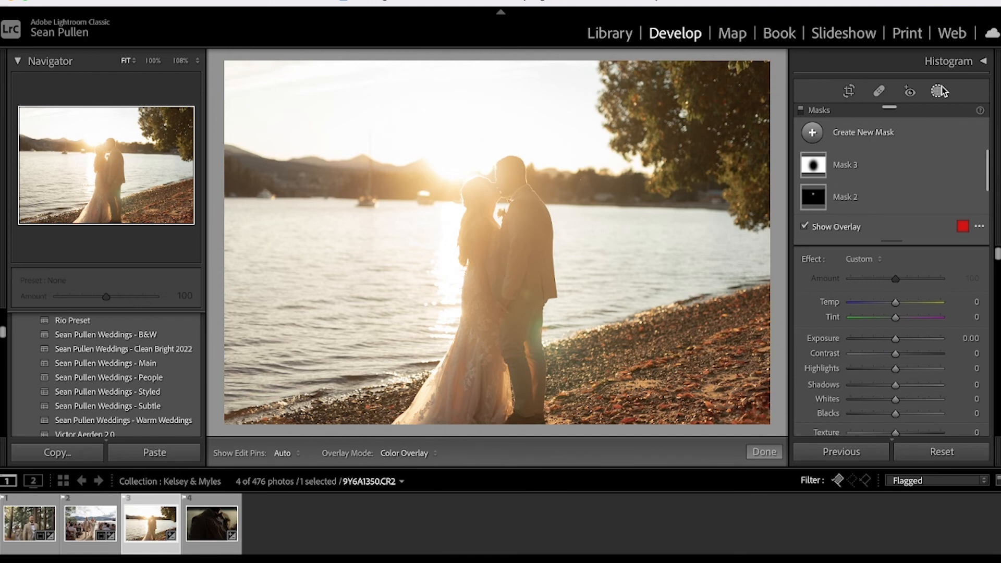
{"action": "key", "text": "shift+w"}
Step: Set the whole photo's Blacks to −20 and Contrast to +7, and compare it repeatedly with the unedited version
{"action": "left_click_drag", "start_coordinate": [887, 336], "coordinate": [886, 333]}
{"action": "left_click_drag", "start_coordinate": [895, 271], "coordinate": [900, 274]}
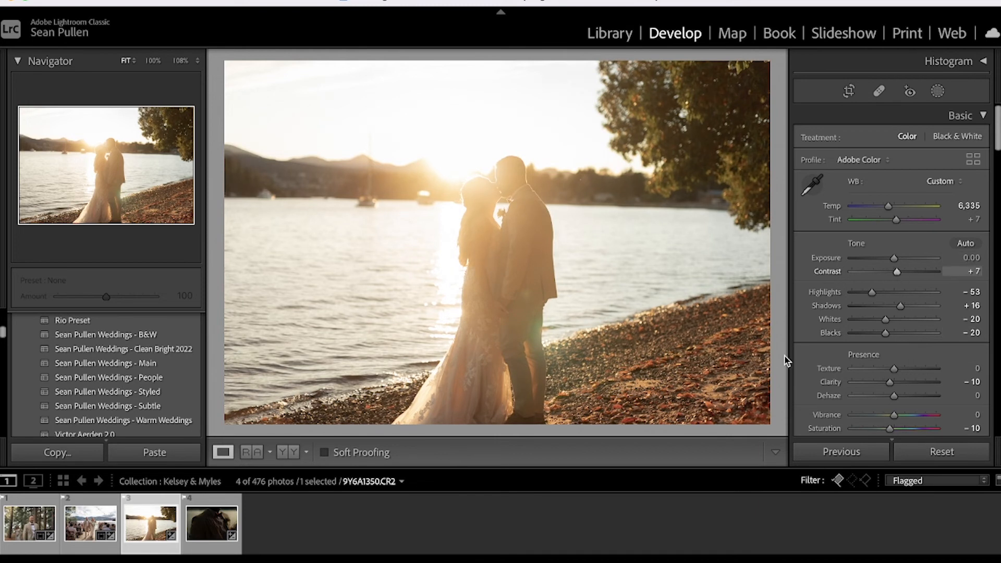
{"action": "left_click", "coordinate": [519, 216]}
{"action": "left_click", "coordinate": [516, 303]}
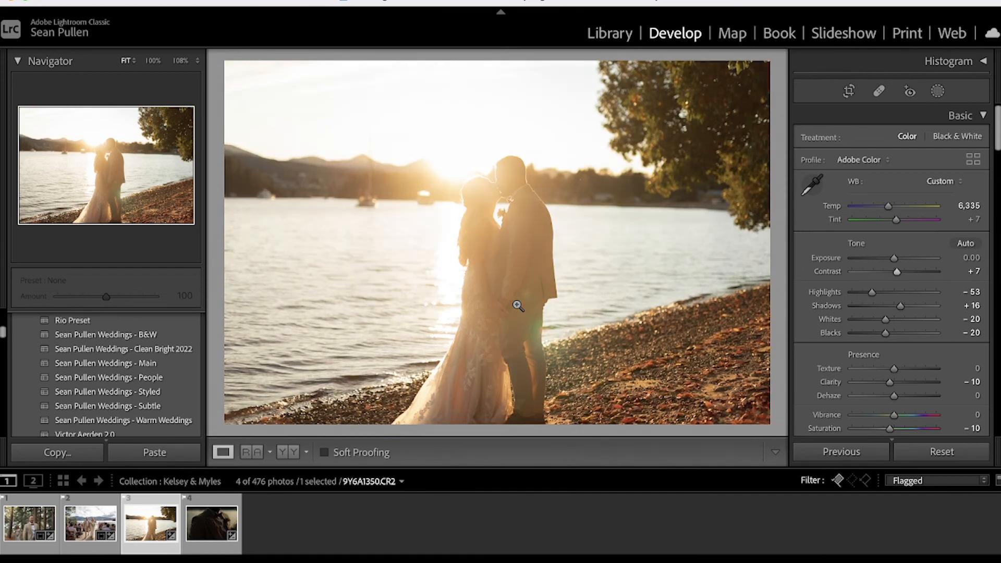
{"action": "key", "text": "backslash"}
{"action": "key", "text": "backslash"}
{"action": "key", "text": "backslash"}
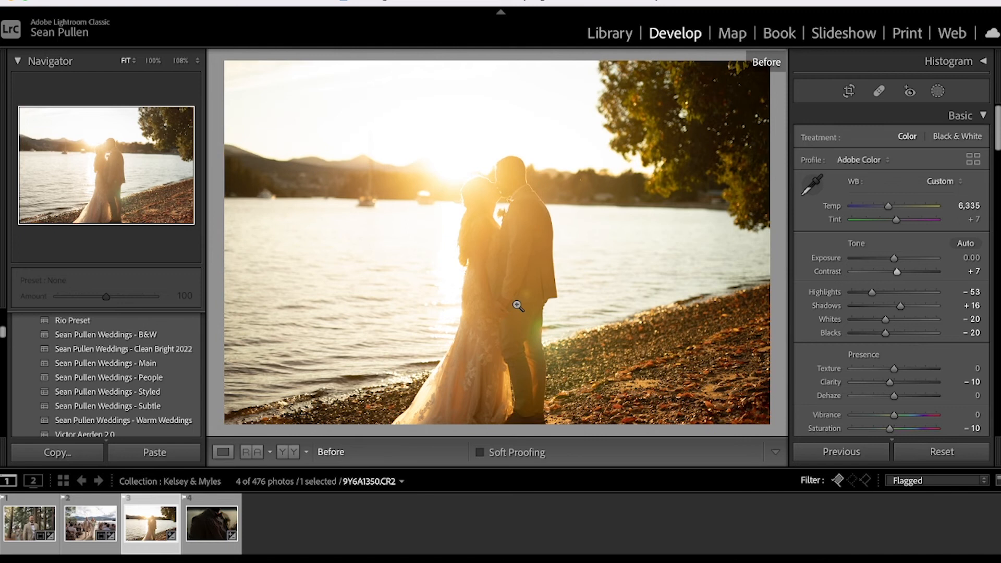
{"action": "key", "text": "backslash"}
{"action": "key", "text": "backslash"}
{"action": "key", "text": "backslash"}
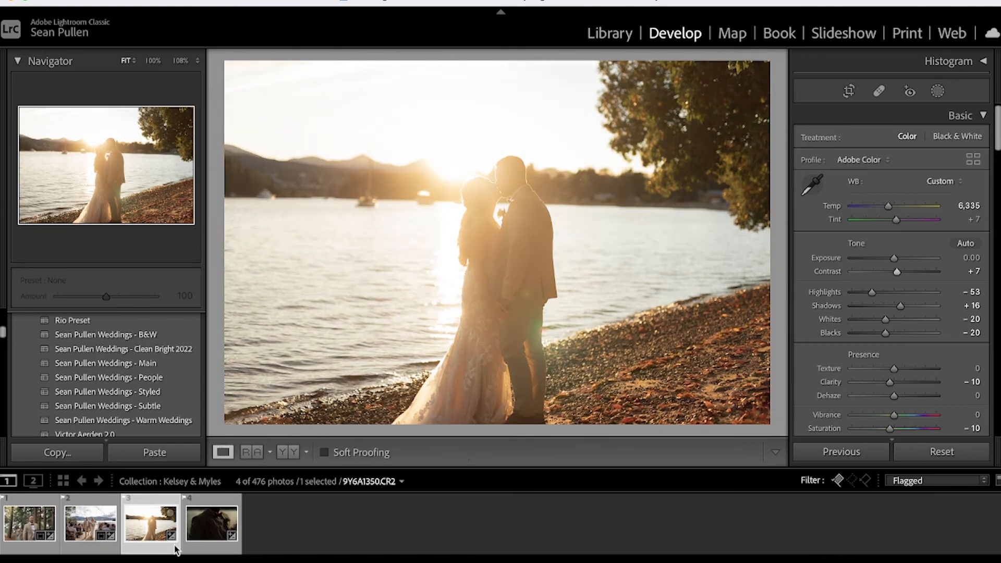
Step: Open the dark close-up of the bride's hand on the groom's chest and raise its Exposure to +0.35
{"action": "left_click", "coordinate": [203, 529]}
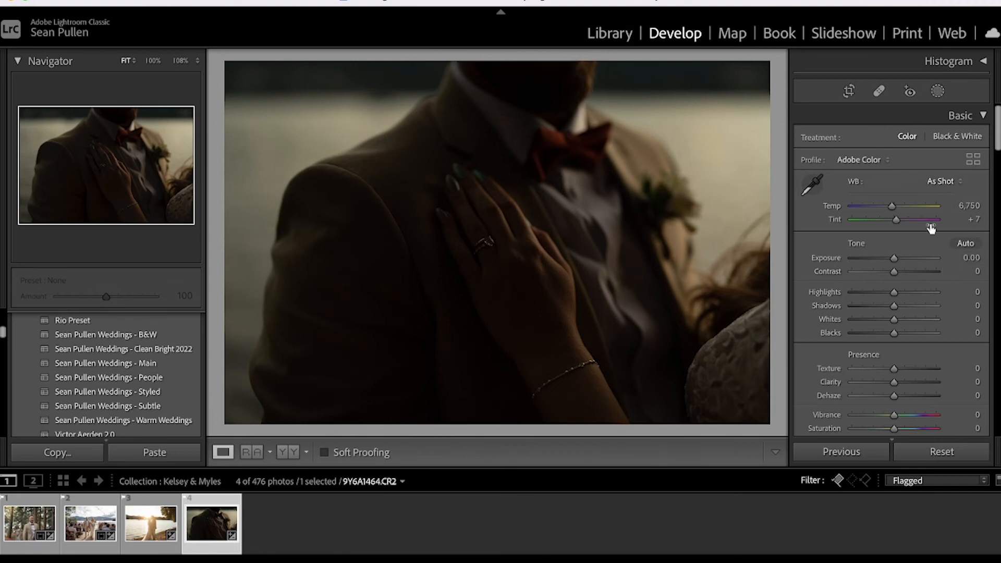
{"action": "left_click_drag", "start_coordinate": [895, 259], "coordinate": [896, 258]}
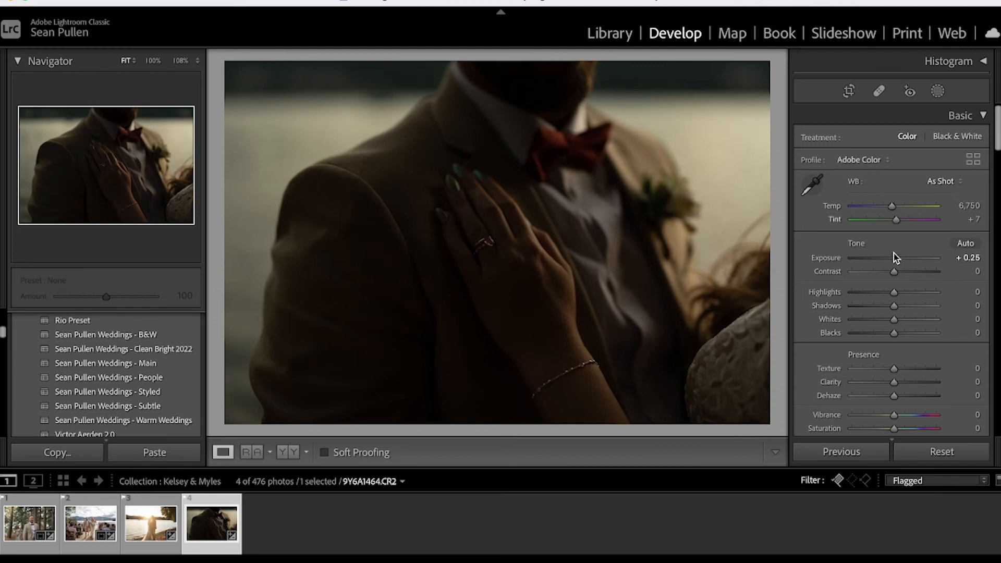
{"action": "mouse_move", "coordinate": [896, 262]}
{"action": "left_mouse_down"}
{"action": "mouse_move", "coordinate": [915, 261]}
{"action": "mouse_move", "coordinate": [885, 261]}
{"action": "mouse_move", "coordinate": [896, 259]}
{"action": "left_mouse_up"}
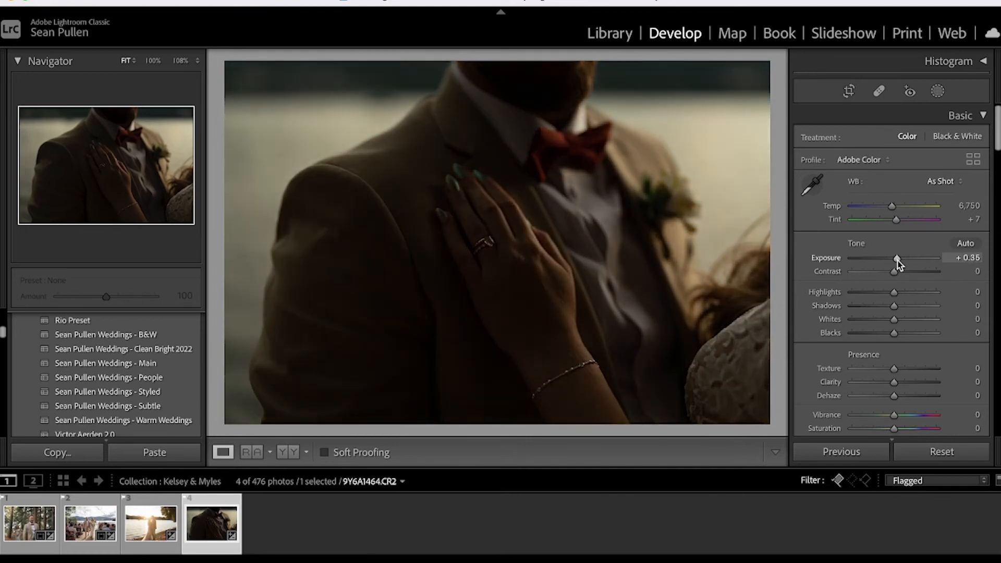
Step: Set the photo's sharpening Amount to 89 and raise the sharpening Masking slightly
{"action": "left_click_drag", "start_coordinate": [997, 137], "coordinate": [997, 250]}
{"action": "scroll", "coordinate": [869, 186], "scroll_direction": "down", "scroll_amount": 10}
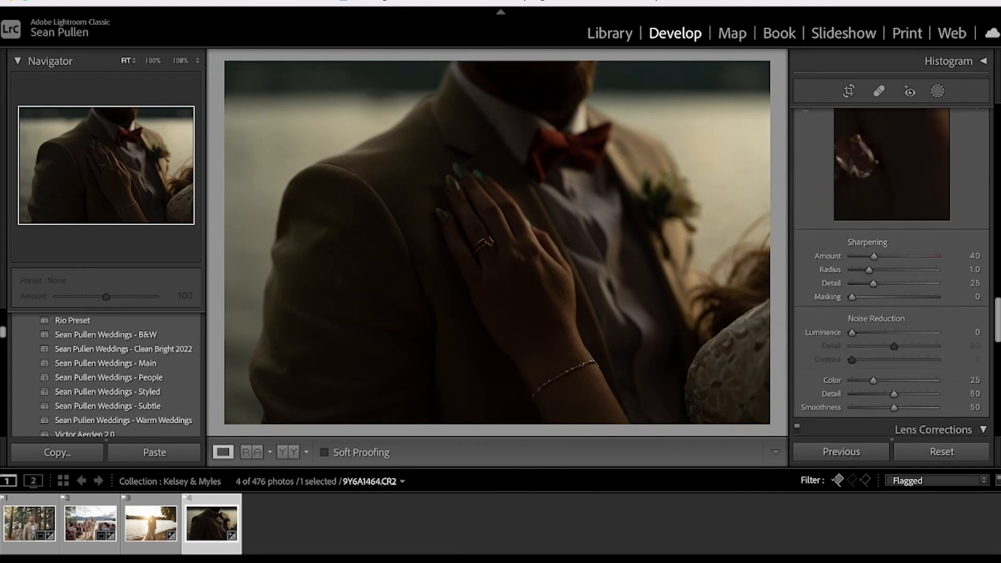
{"action": "left_click_drag", "start_coordinate": [870, 186], "coordinate": [894, 187]}
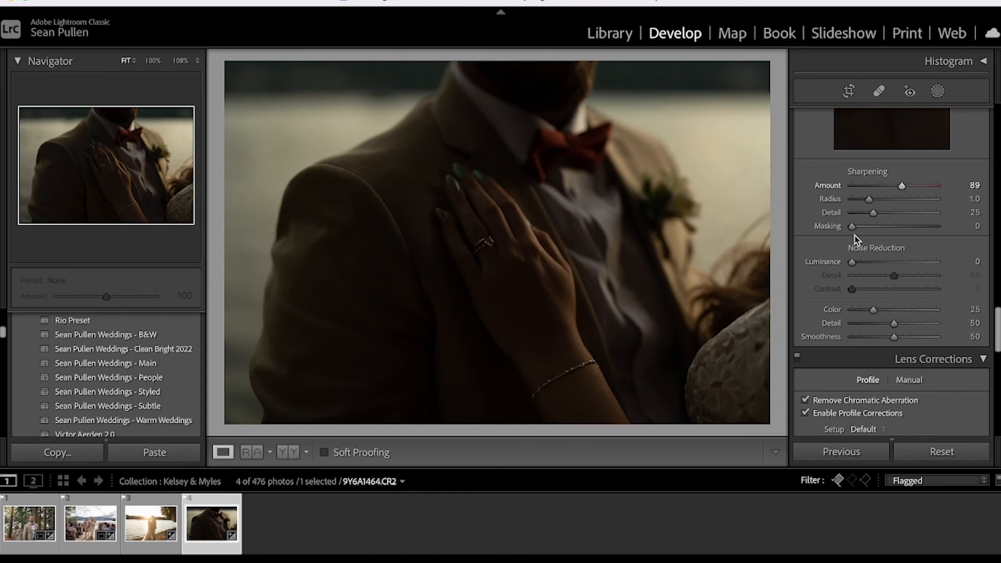
{"action": "mouse_move", "coordinate": [852, 226]}
{"action": "left_mouse_down"}
{"action": "mouse_move", "coordinate": [883, 228]}
{"action": "mouse_move", "coordinate": [859, 227]}
{"action": "left_mouse_up"}
Step: Lower the HSL Saturation of Yellow to −37 and Green to −24, and set the whole photo's Saturation to −12
{"action": "left_click_drag", "start_coordinate": [997, 328], "coordinate": [995, 215]}
{"action": "left_click_drag", "start_coordinate": [898, 288], "coordinate": [889, 307]}
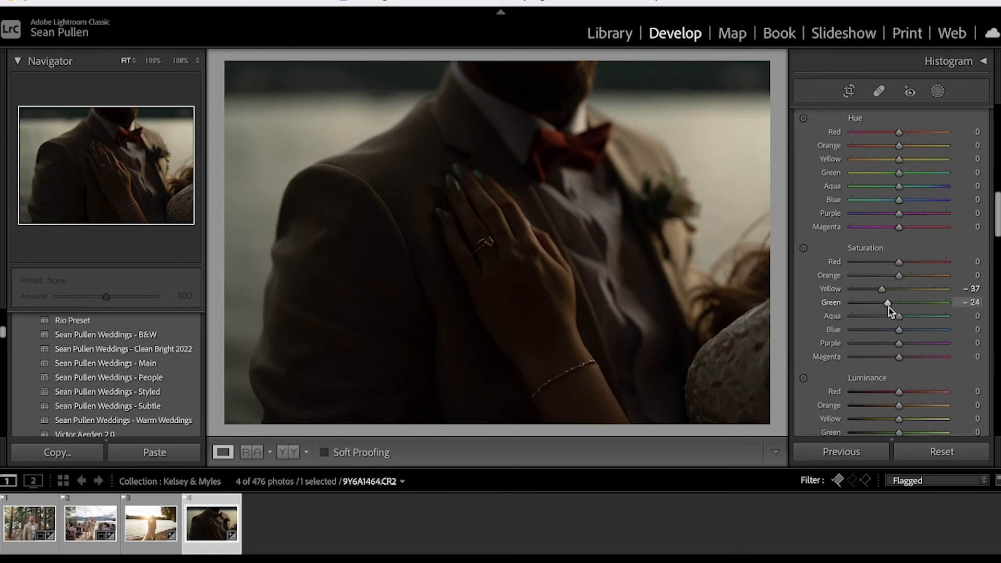
{"action": "left_click_drag", "start_coordinate": [995, 235], "coordinate": [996, 155]}
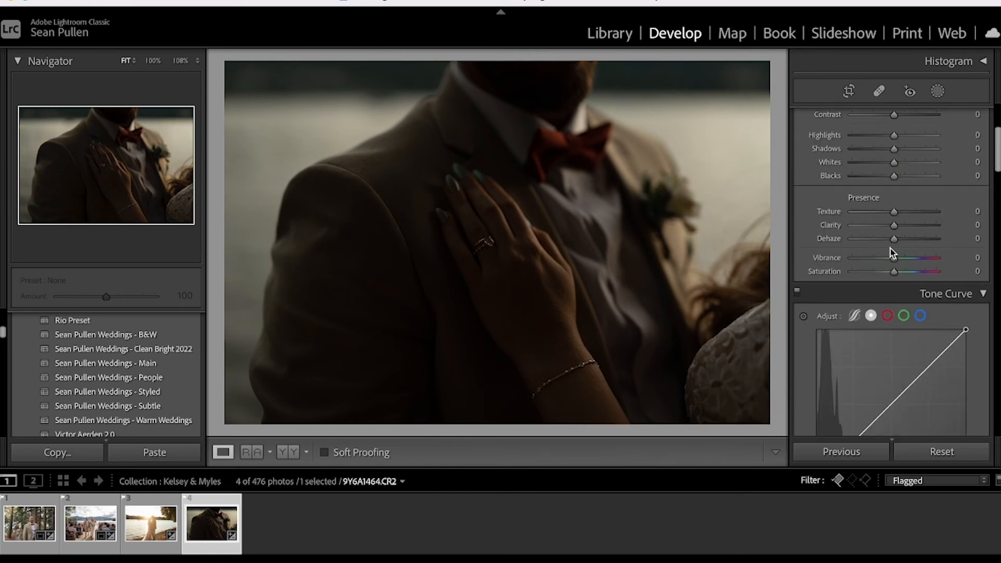
{"action": "left_click_drag", "start_coordinate": [896, 273], "coordinate": [891, 273]}
Step: Nudge the tone curve's black point and set Exposure to +0.30, Contrast +9, Highlights −44, Shadows +17, Whites −16 and Blacks −17
{"action": "mouse_move", "coordinate": [996, 159]}
{"action": "left_mouse_down"}
{"action": "mouse_move", "coordinate": [996, 138]}
{"action": "mouse_move", "coordinate": [995, 170]}
{"action": "left_mouse_up"}
{"action": "left_click_drag", "start_coordinate": [811, 396], "coordinate": [809, 395]}
{"action": "left_click_drag", "start_coordinate": [998, 173], "coordinate": [998, 140]}
{"action": "left_click_drag", "start_coordinate": [892, 332], "coordinate": [890, 332]}
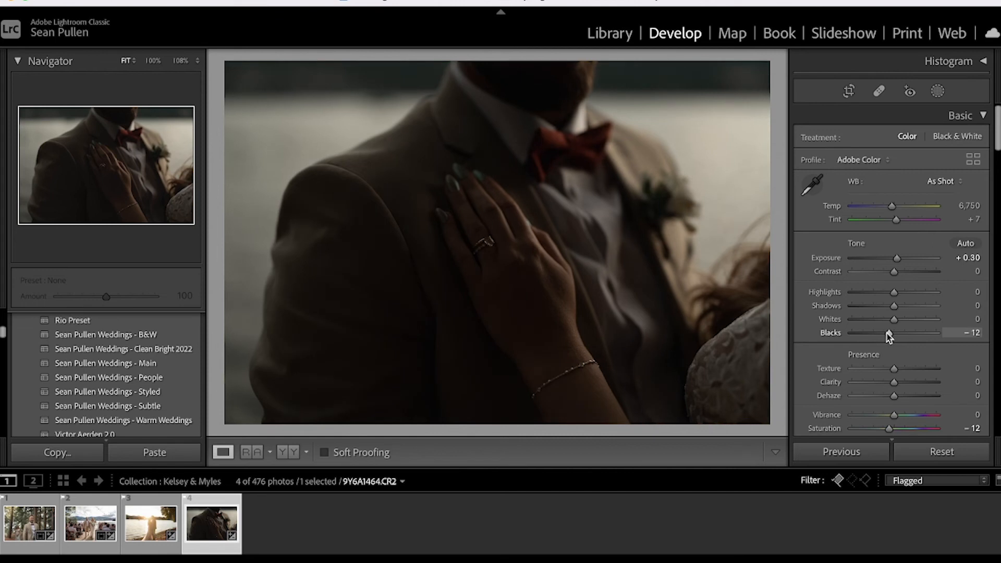
{"action": "left_click_drag", "start_coordinate": [894, 319], "coordinate": [876, 293]}
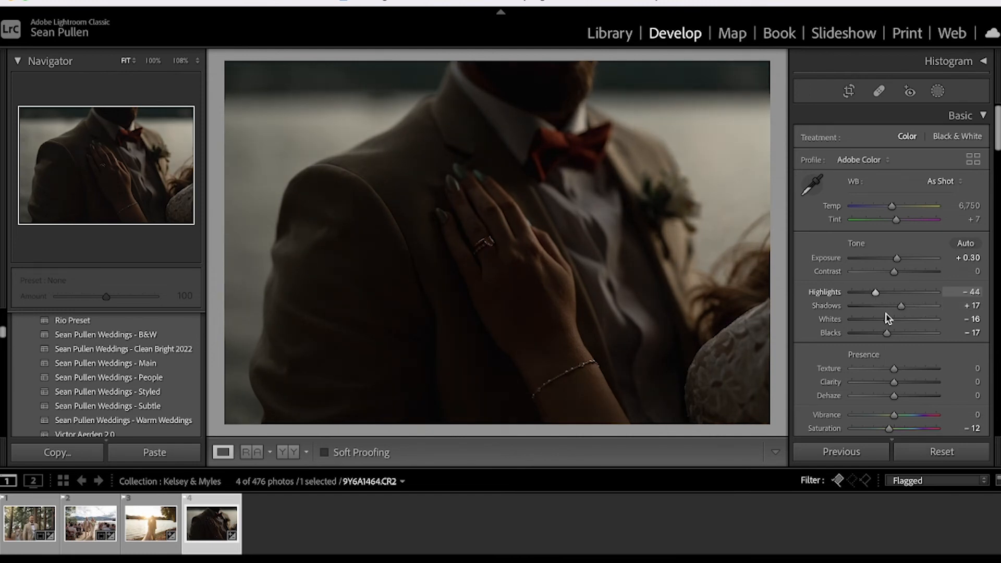
{"action": "left_click_drag", "start_coordinate": [894, 272], "coordinate": [897, 273]}
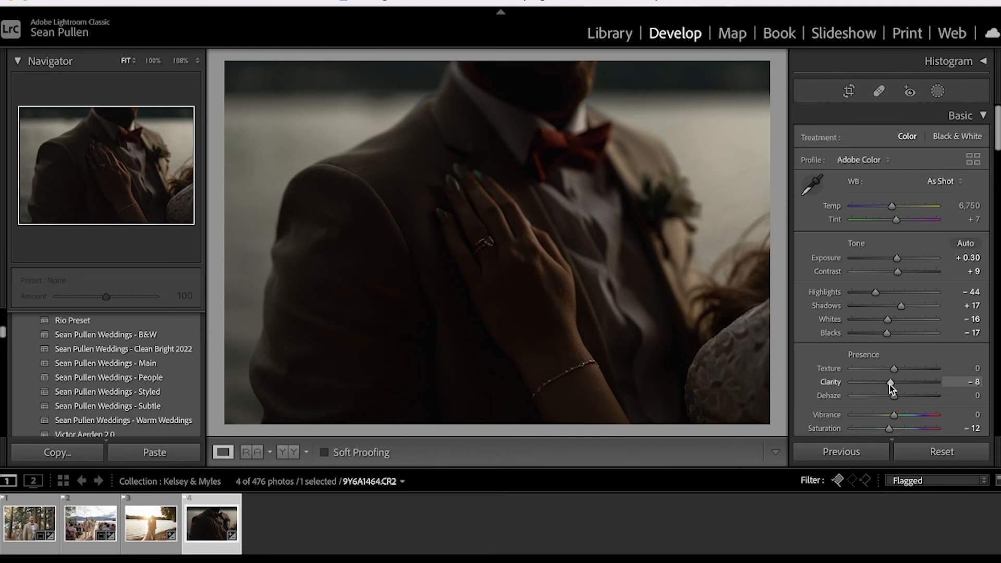
Step: Lower the whole photo's Clarity to −11 and compare the edit repeatedly with the unedited version
{"action": "left_click_drag", "start_coordinate": [890, 384], "coordinate": [889, 386]}
{"action": "key", "text": "backslash"}
{"action": "key", "text": "backslash"}
{"action": "key", "text": "backslash"}
{"action": "key", "text": "backslash"}
{"action": "key", "text": "backslash"}
{"action": "key", "text": "backslash"}
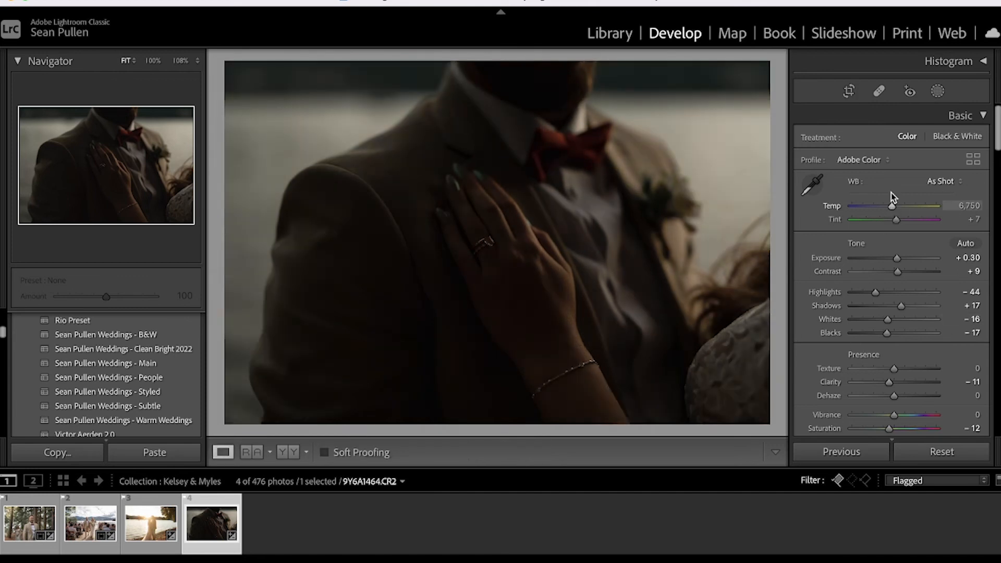
Step: Add a radial gradient mask as a large tilted ellipse reaching from the photo's upper-right background down to the bride's hand
{"action": "left_click", "coordinate": [937, 90]}
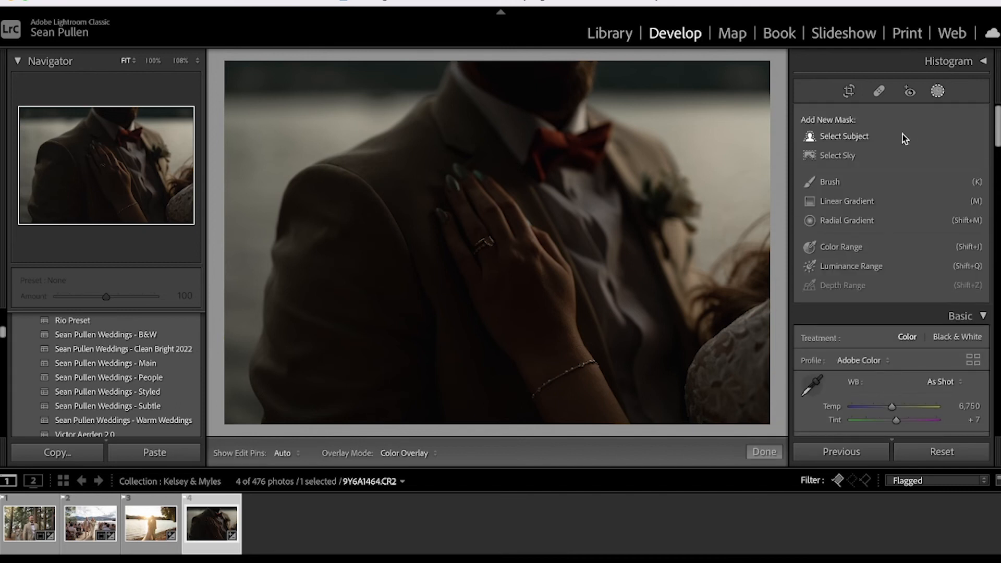
{"action": "left_click", "coordinate": [849, 222]}
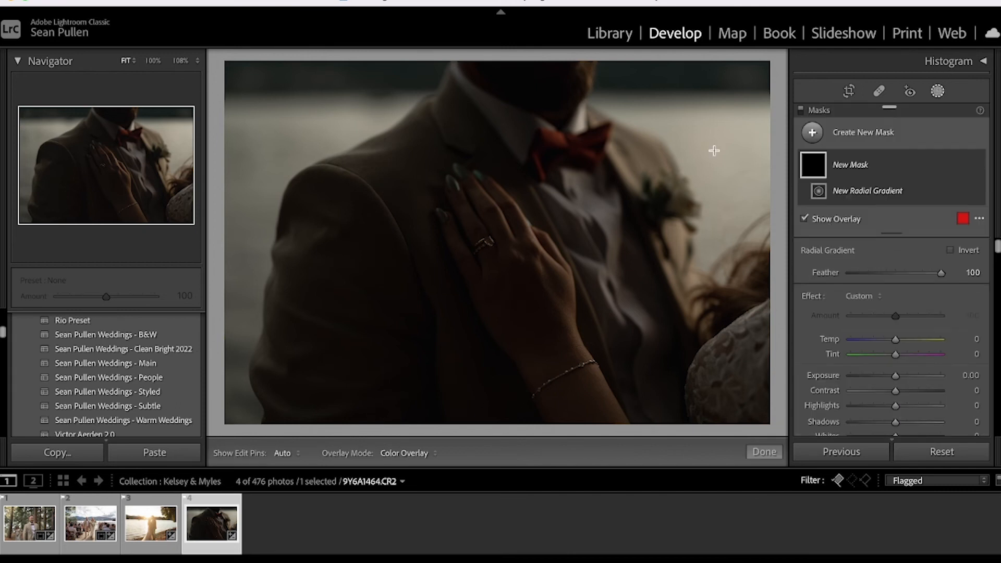
{"action": "left_click_drag", "start_coordinate": [699, 161], "coordinate": [431, 241]}
{"action": "left_click_drag", "start_coordinate": [427, 171], "coordinate": [458, 292]}
{"action": "left_click_drag", "start_coordinate": [610, 172], "coordinate": [706, 311]}
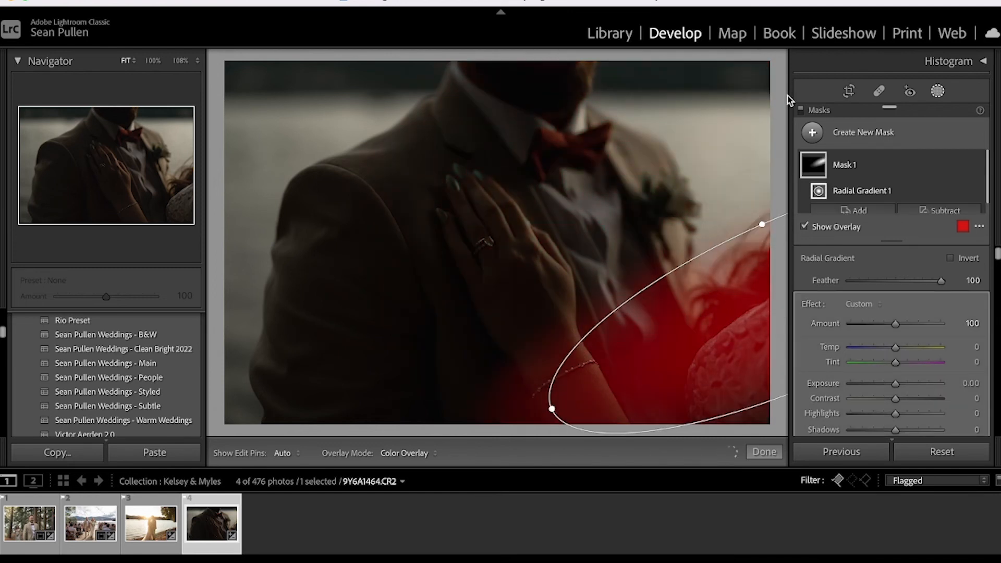
{"action": "left_click_drag", "start_coordinate": [735, 377], "coordinate": [661, 230]}
{"action": "left_click_drag", "start_coordinate": [476, 259], "coordinate": [444, 266]}
{"action": "left_click_drag", "start_coordinate": [641, 218], "coordinate": [607, 233]}
{"action": "left_click_drag", "start_coordinate": [404, 292], "coordinate": [413, 283]}
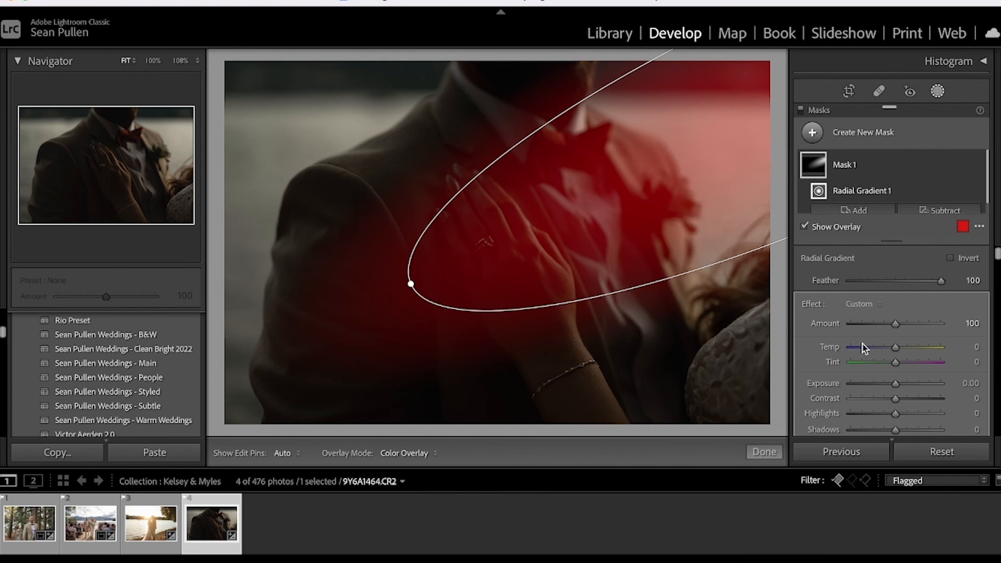
Step: Set the radial mask's Temp to 31, Exposure to 0.67 and Dehaze to −11
{"action": "scroll", "coordinate": [996, 255], "scroll_direction": "down", "scroll_amount": 1}
{"action": "left_click_drag", "start_coordinate": [893, 321], "coordinate": [903, 320]}
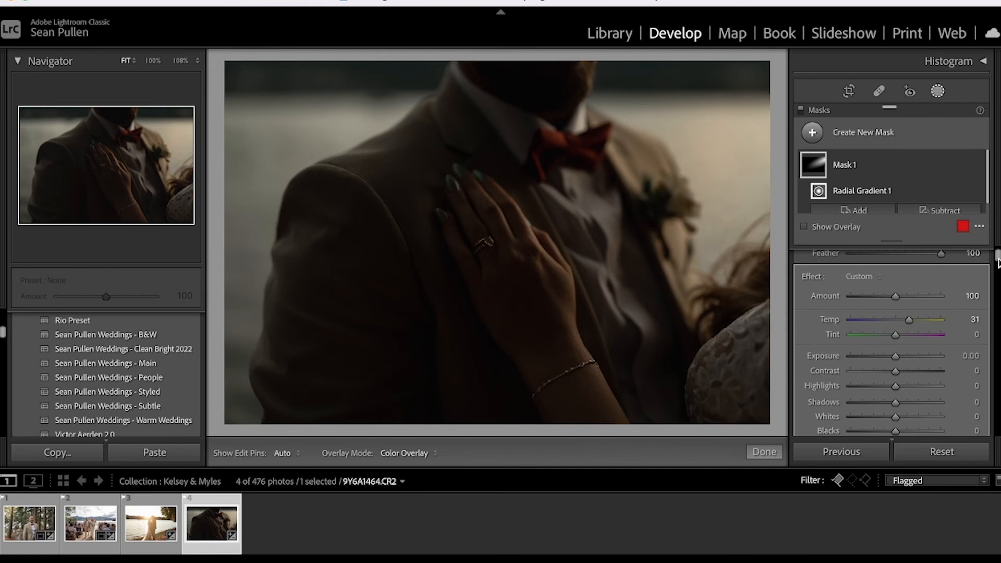
{"action": "scroll", "coordinate": [999, 262], "scroll_direction": "down", "scroll_amount": 1}
{"action": "left_click_drag", "start_coordinate": [896, 300], "coordinate": [897, 301]}
{"action": "left_click_drag", "start_coordinate": [893, 428], "coordinate": [890, 428]}
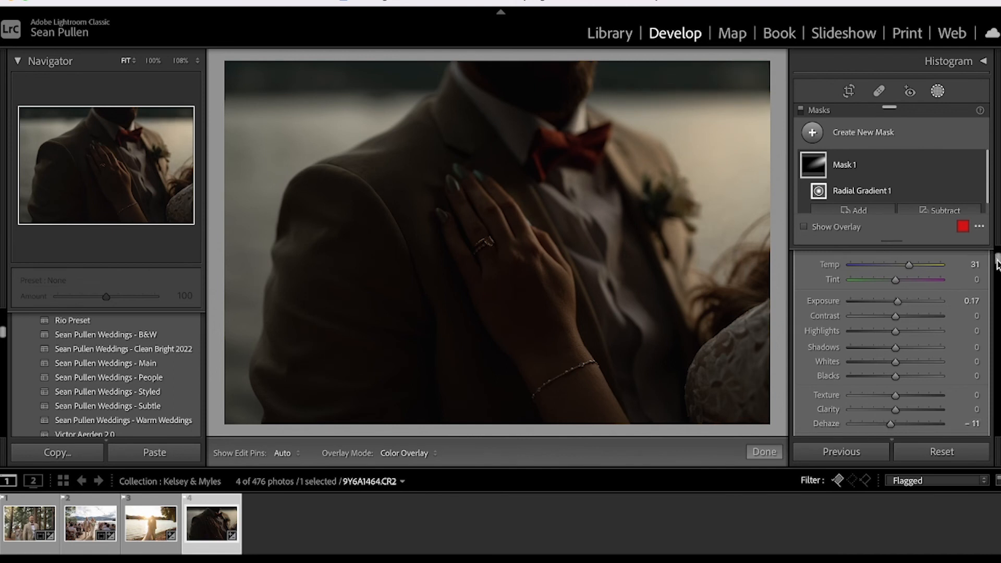
{"action": "left_click_drag", "start_coordinate": [996, 263], "coordinate": [997, 258]}
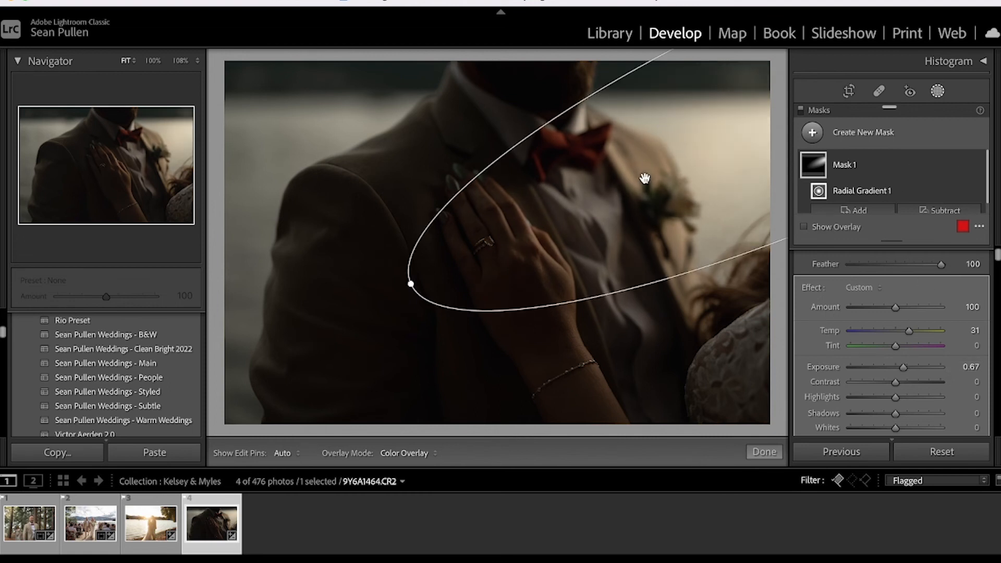
Step: Shift the radial mask down and left across the hand, and compare the photo with the mask hidden and shown
{"action": "left_click_drag", "start_coordinate": [645, 180], "coordinate": [583, 203]}
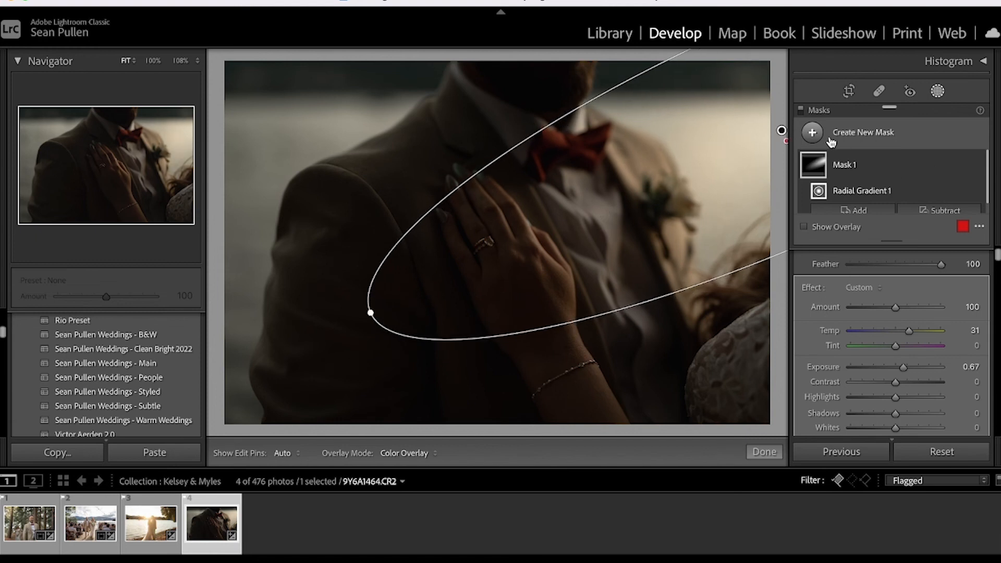
{"action": "left_click", "coordinate": [978, 166]}
{"action": "left_click", "coordinate": [978, 166]}
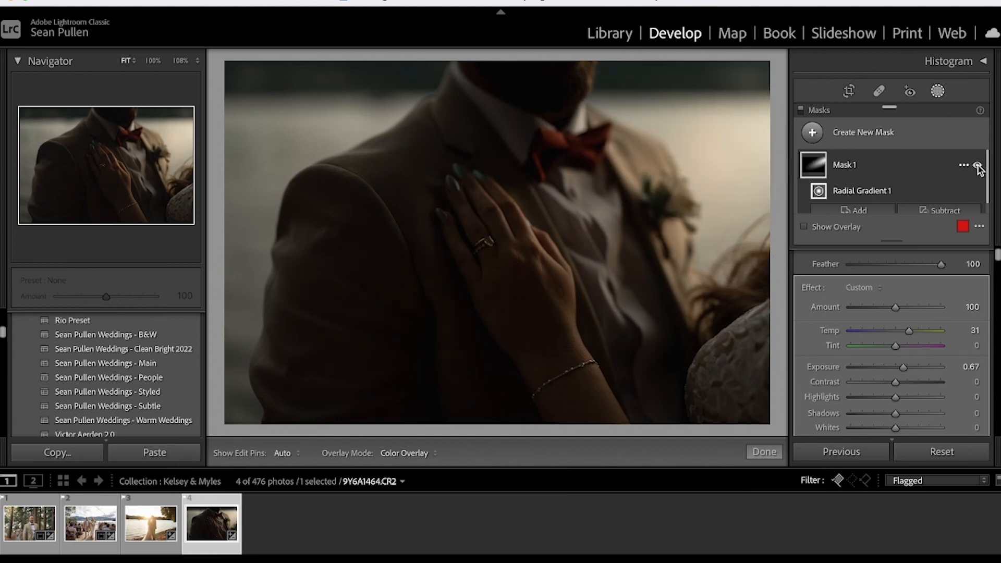
{"action": "left_click", "coordinate": [978, 166]}
{"action": "left_click", "coordinate": [975, 165]}
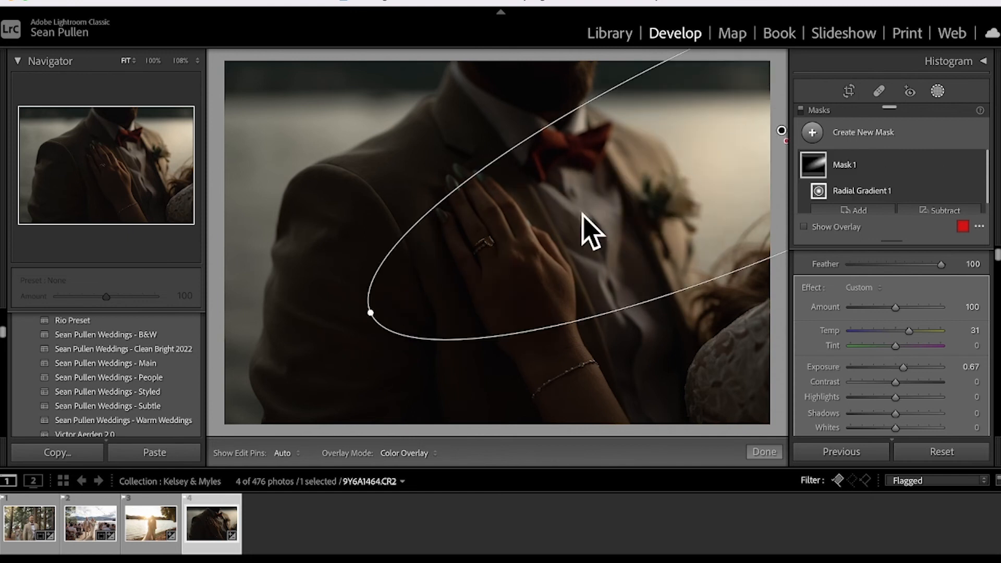
Step: Add a second large radial gradient mask over the bright background in the photo's upper-right corner
{"action": "left_click", "coordinate": [812, 133]}
{"action": "left_click", "coordinate": [865, 247]}
{"action": "left_click_drag", "start_coordinate": [717, 105], "coordinate": [947, 308]}
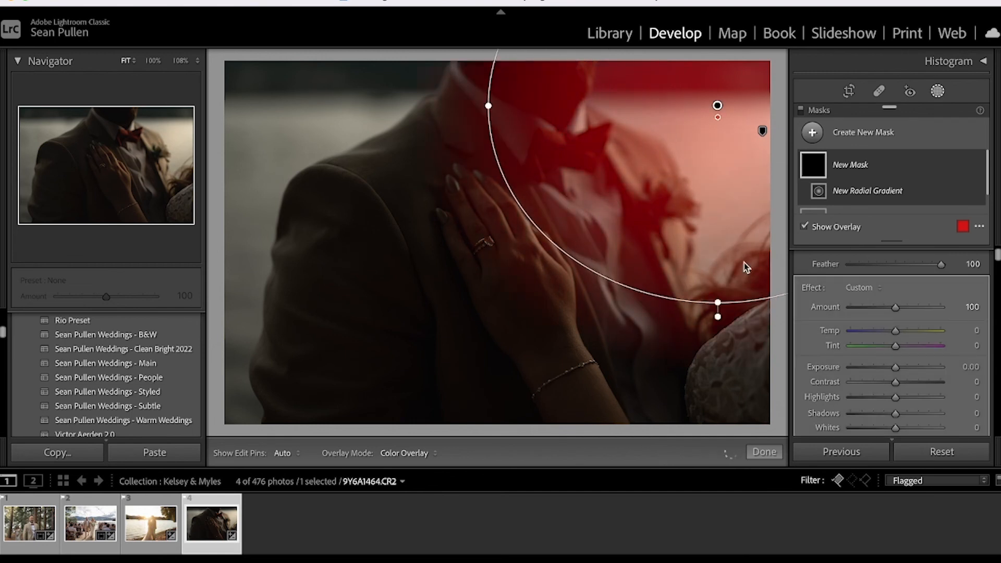
{"action": "left_click_drag", "start_coordinate": [641, 238], "coordinate": [732, 206]}
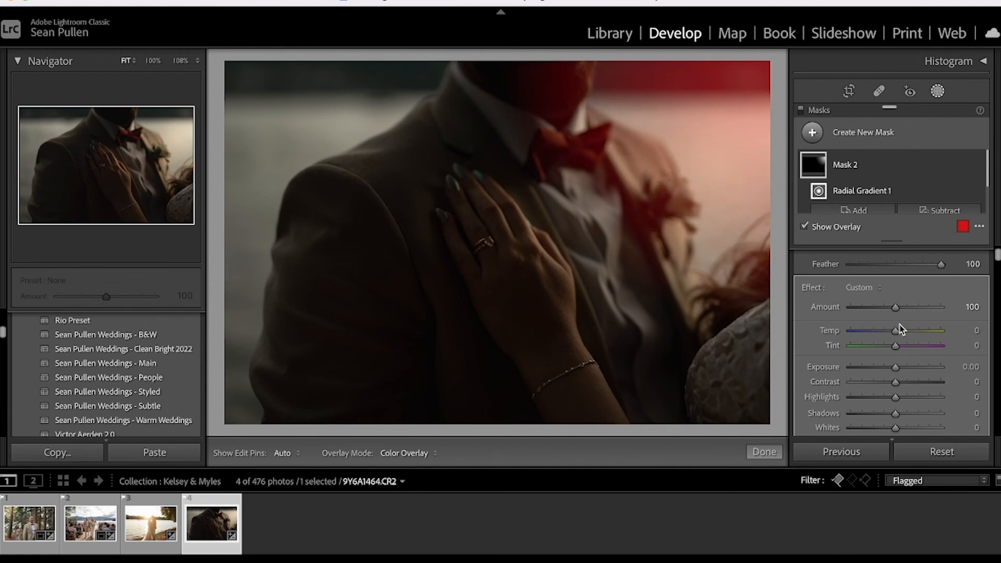
Step: Hide the mask overlay, then set the corner mask's Temp to 22 and Exposure to 0.43, and lower its Dehaze slightly
{"action": "key", "text": "o"}
{"action": "left_click_drag", "start_coordinate": [896, 331], "coordinate": [905, 330]}
{"action": "left_click_drag", "start_coordinate": [901, 369], "coordinate": [903, 367]}
{"action": "scroll", "coordinate": [830, 370], "scroll_direction": "down", "scroll_amount": 3}
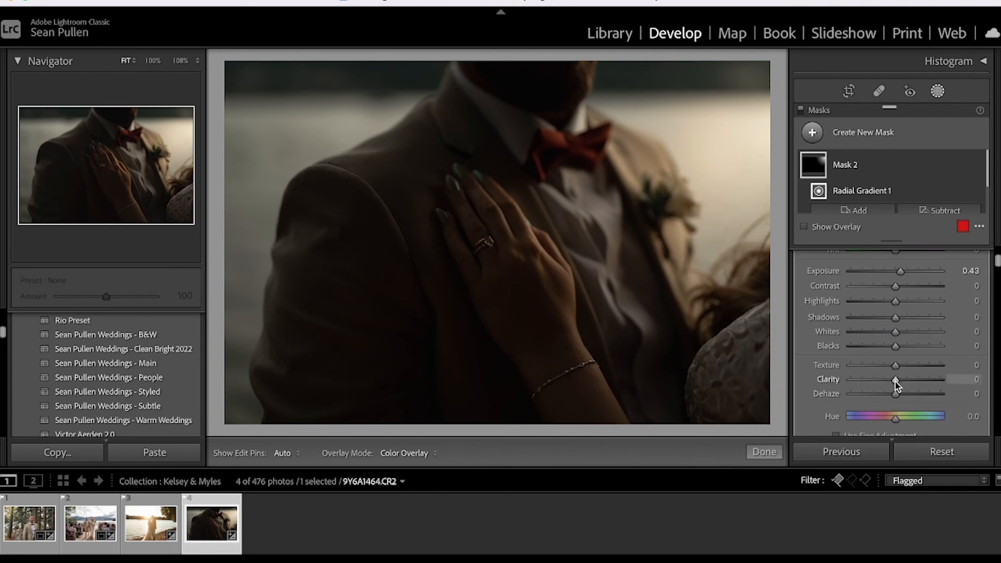
{"action": "left_click_drag", "start_coordinate": [896, 394], "coordinate": [889, 395]}
{"action": "scroll", "coordinate": [814, 290], "scroll_direction": "up", "scroll_amount": 5}
{"action": "left_click_drag", "start_coordinate": [895, 324], "coordinate": [915, 331]}
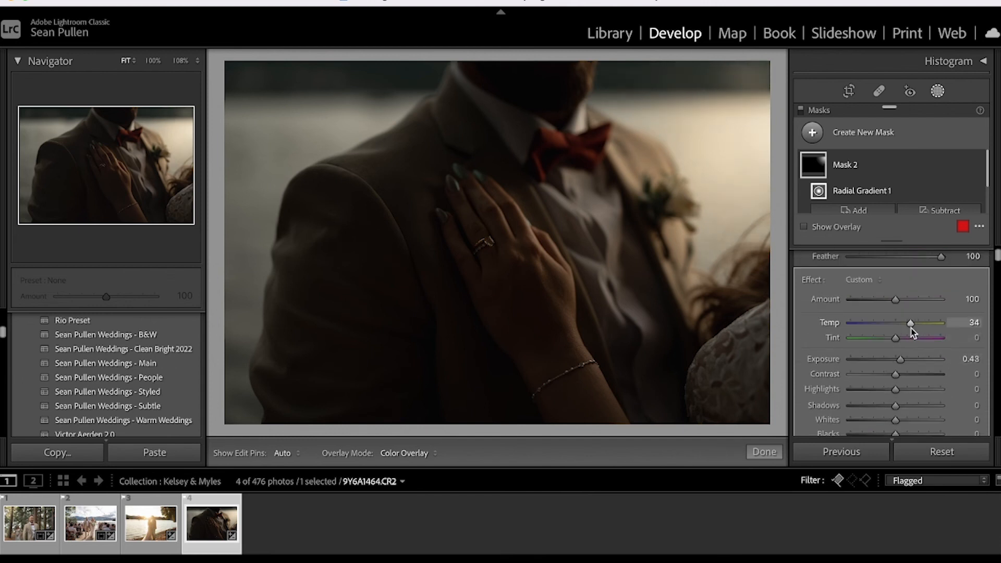
{"action": "left_click_drag", "start_coordinate": [908, 323], "coordinate": [903, 323]}
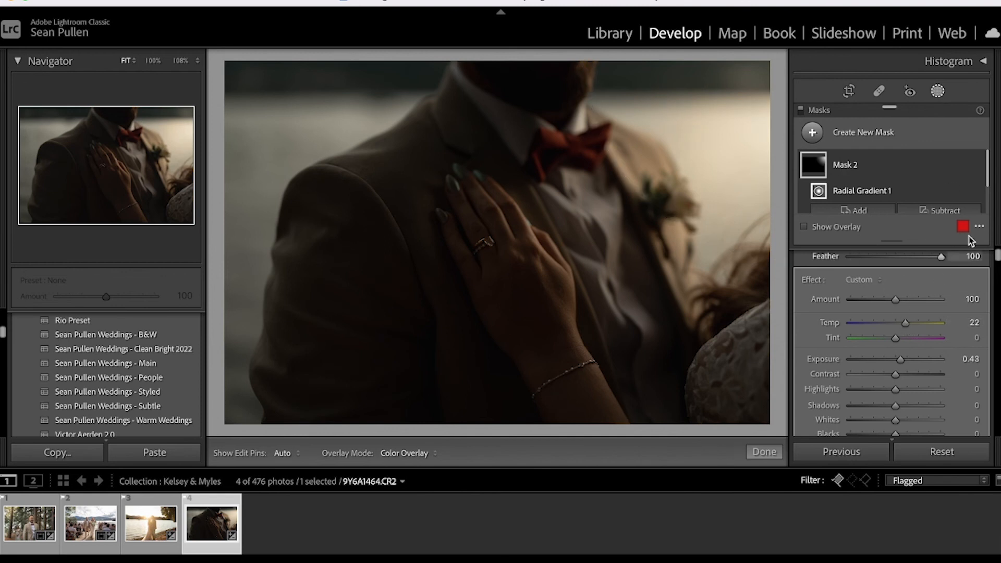
Step: Finish masking and cool the whole photo's white balance to a Temp slightly below 6,700
{"action": "left_click", "coordinate": [764, 452]}
{"action": "scroll", "coordinate": [904, 218], "scroll_direction": "down", "scroll_amount": 1}
{"action": "key", "text": "Down"}
{"action": "key", "text": "Down"}
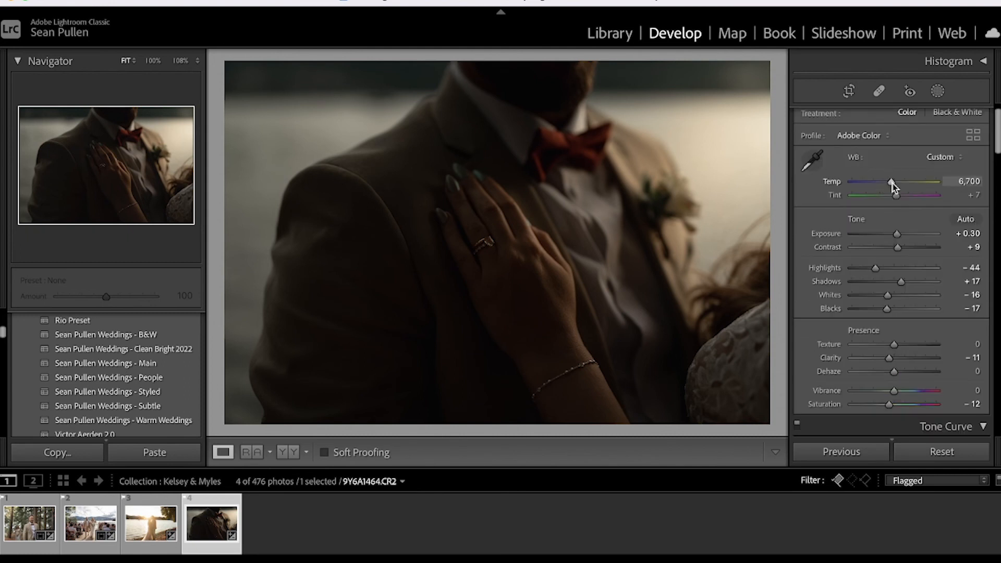
{"action": "key", "text": "Down"}
{"action": "key", "text": "Down"}
{"action": "left_click_drag", "start_coordinate": [889, 181], "coordinate": [889, 183]}
Step: Add a third radial gradient mask over the bride's hand, with Feather 51 and tilted to follow the hand's angle
{"action": "left_click", "coordinate": [938, 92]}
{"action": "left_click", "coordinate": [812, 132]}
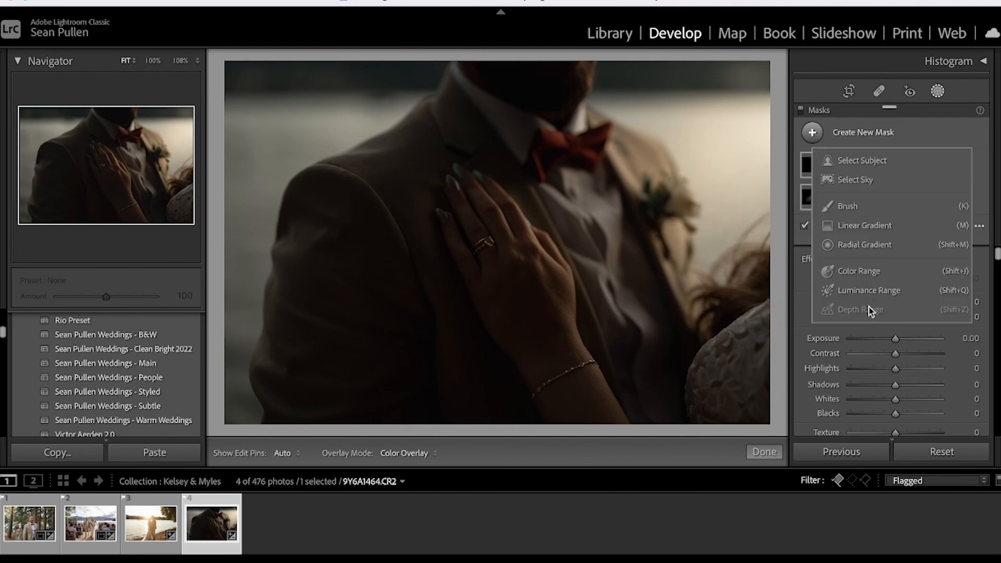
{"action": "left_click", "coordinate": [864, 245]}
{"action": "left_click_drag", "start_coordinate": [496, 250], "coordinate": [594, 374]}
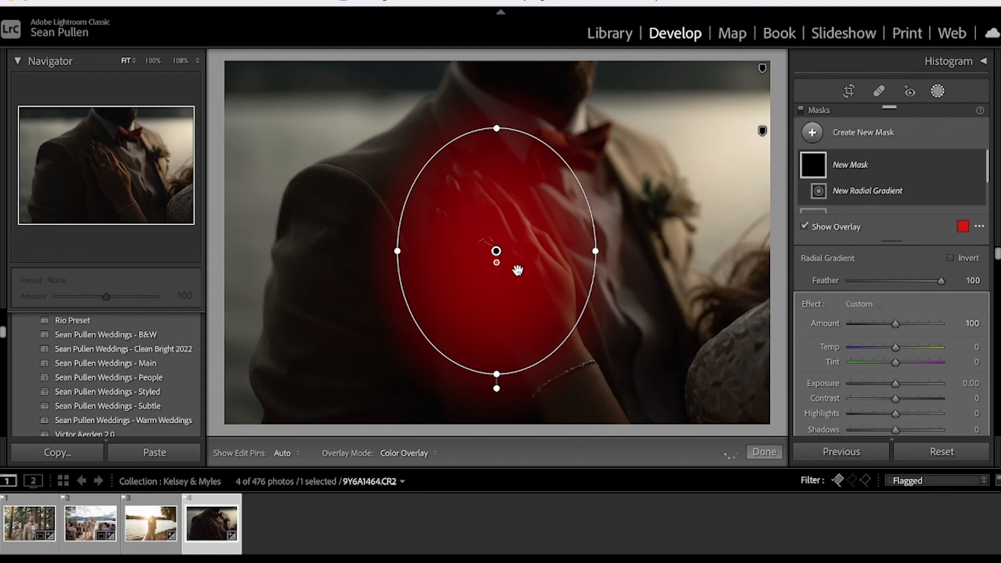
{"action": "left_click_drag", "start_coordinate": [497, 264], "coordinate": [498, 312]}
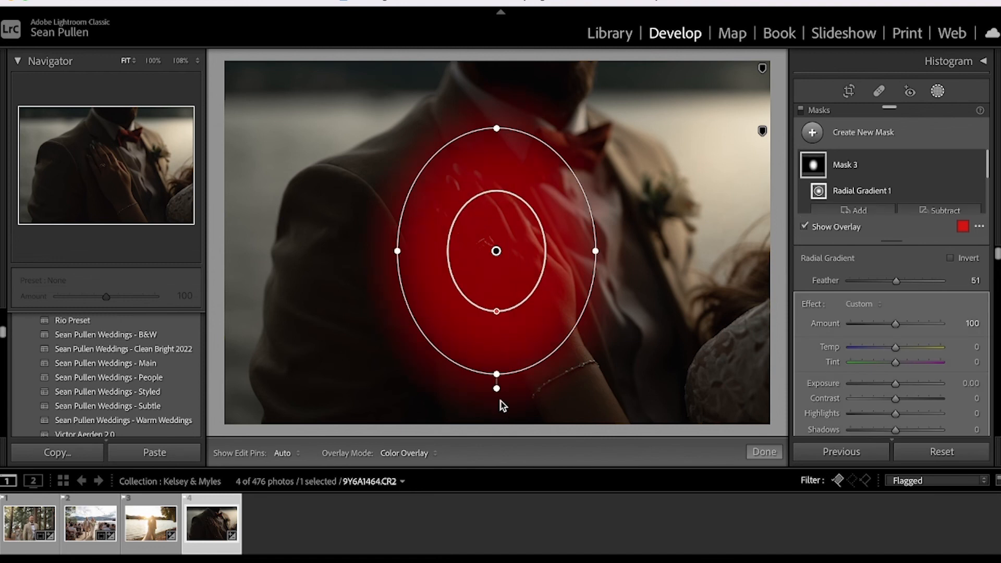
{"action": "left_click_drag", "start_coordinate": [497, 387], "coordinate": [558, 366]}
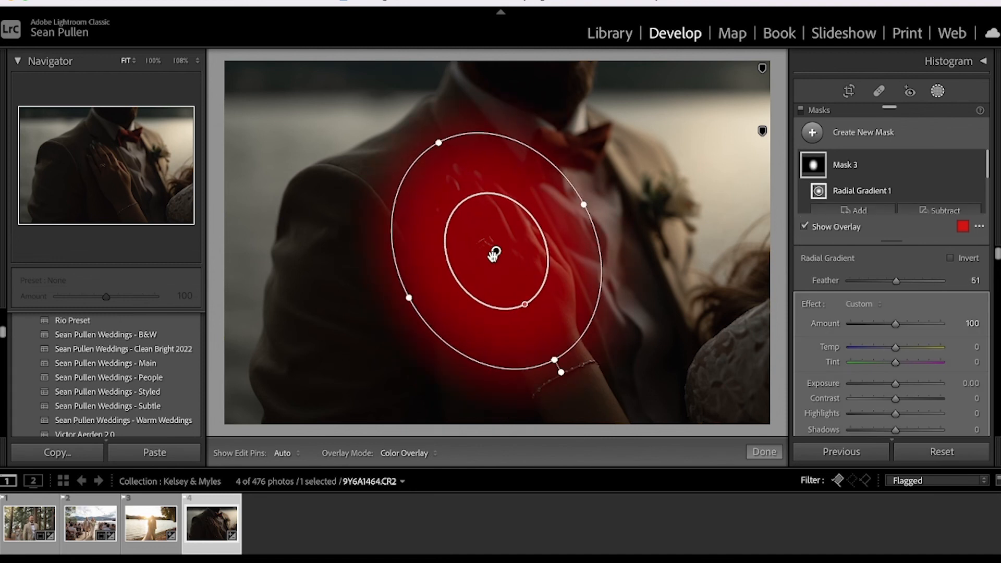
{"action": "mouse_move", "coordinate": [497, 255]}
{"action": "left_mouse_down"}
{"action": "mouse_move", "coordinate": [511, 271]}
{"action": "mouse_move", "coordinate": [501, 264]}
{"action": "left_mouse_up"}
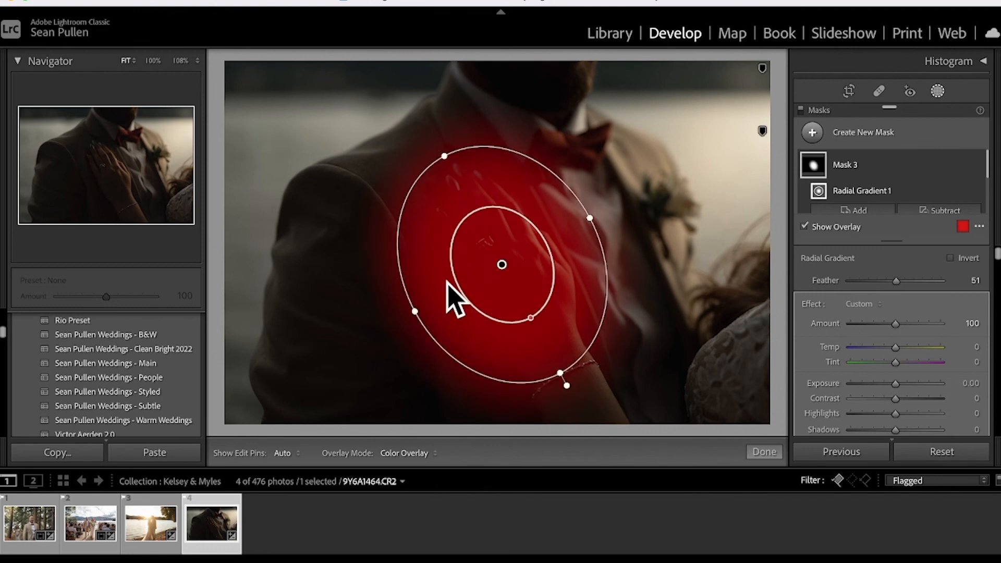
Step: Set the hand mask's Shadows to 30 and Exposure to 0.10, and move the mask slightly down over the hand
{"action": "scroll", "coordinate": [944, 350], "scroll_direction": "down", "scroll_amount": 5}
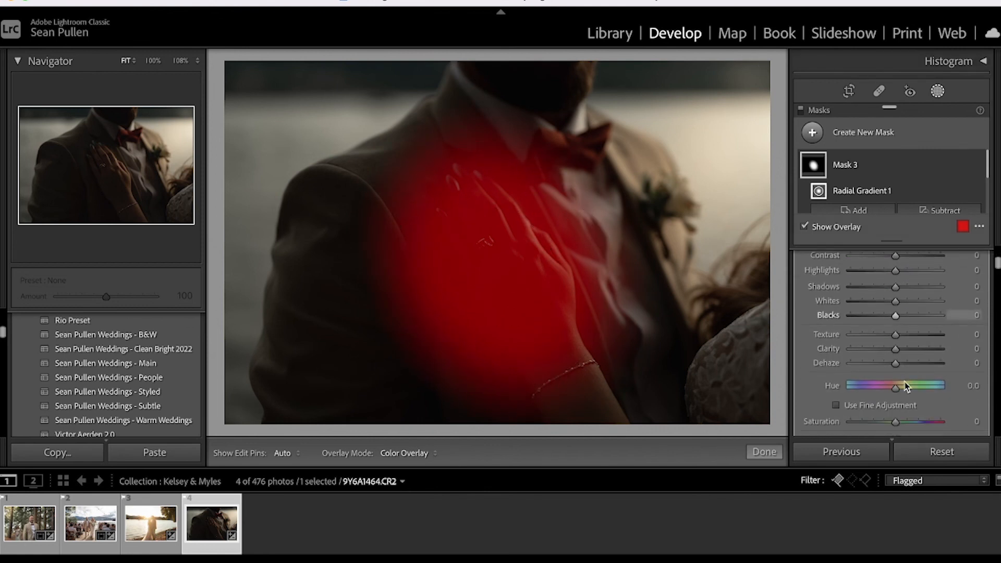
{"action": "scroll", "coordinate": [827, 399], "scroll_direction": "down", "scroll_amount": 2}
{"action": "left_click_drag", "start_coordinate": [885, 419], "coordinate": [897, 421]}
{"action": "scroll", "coordinate": [823, 362], "scroll_direction": "up", "scroll_amount": 3}
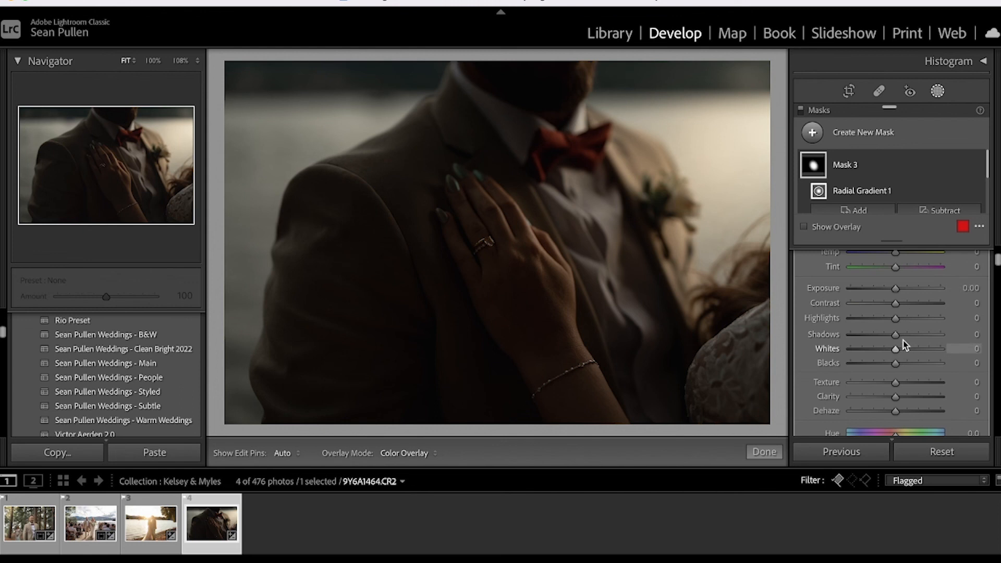
{"action": "left_click_drag", "start_coordinate": [898, 335], "coordinate": [911, 338]}
{"action": "left_click_drag", "start_coordinate": [895, 289], "coordinate": [897, 290]}
{"action": "mouse_move", "coordinate": [502, 261]}
{"action": "left_mouse_down"}
{"action": "mouse_move", "coordinate": [493, 276]}
{"action": "mouse_move", "coordinate": [504, 277]}
{"action": "left_mouse_up"}
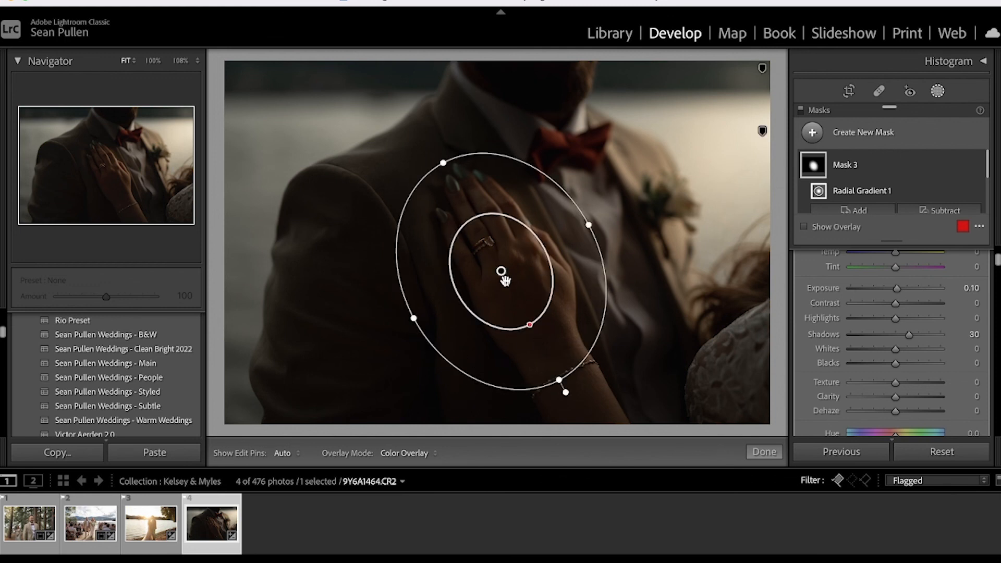
Step: Add a fourth radial gradient mask over the bride's hand, tilted to match the hand's angle
{"action": "left_click", "coordinate": [811, 133]}
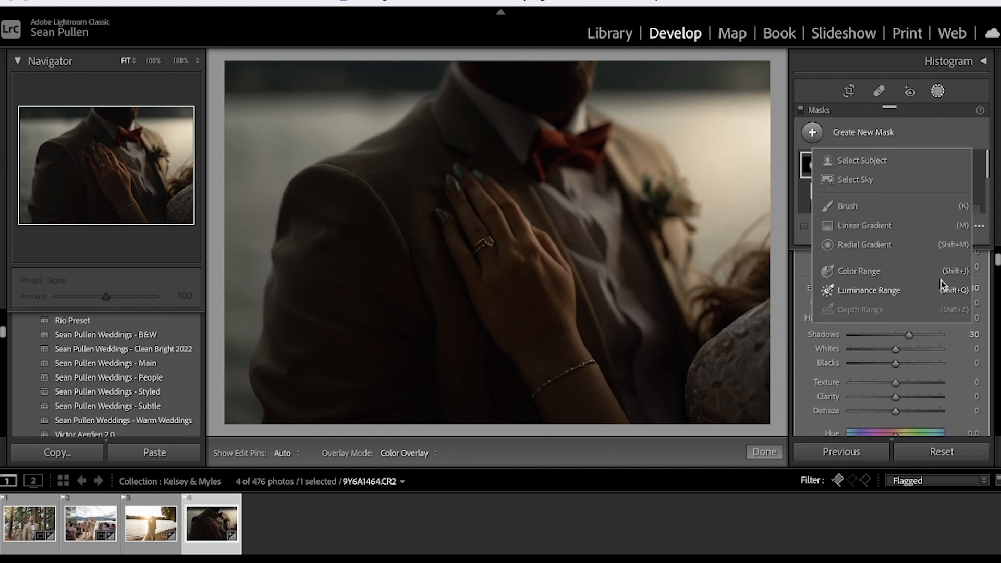
{"action": "left_click", "coordinate": [855, 245]}
{"action": "left_click_drag", "start_coordinate": [501, 271], "coordinate": [584, 391]}
{"action": "left_click_drag", "start_coordinate": [503, 396], "coordinate": [543, 384]}
{"action": "left_click_drag", "start_coordinate": [480, 283], "coordinate": [494, 280]}
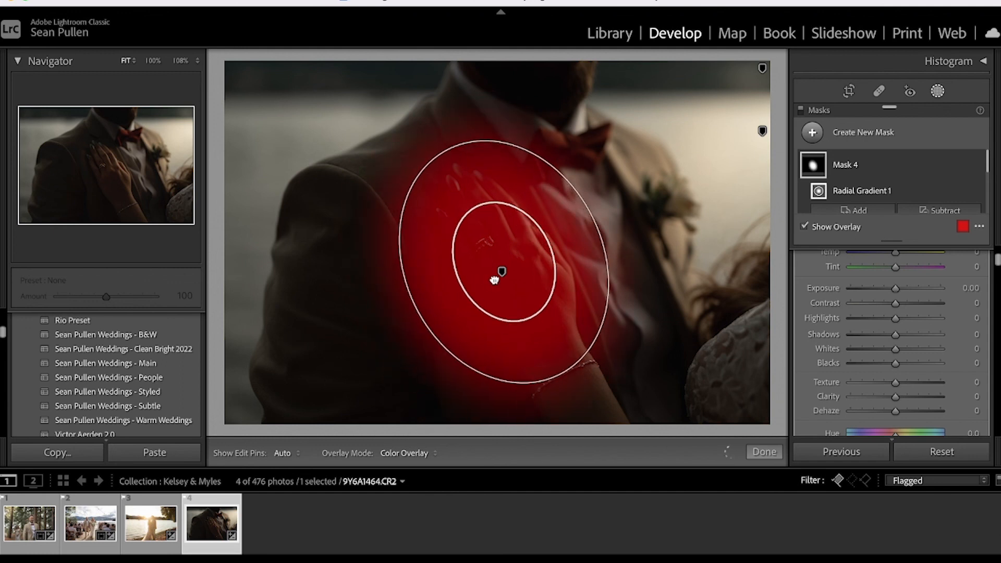
{"action": "scroll", "coordinate": [891, 334], "scroll_direction": "up", "scroll_amount": 3}
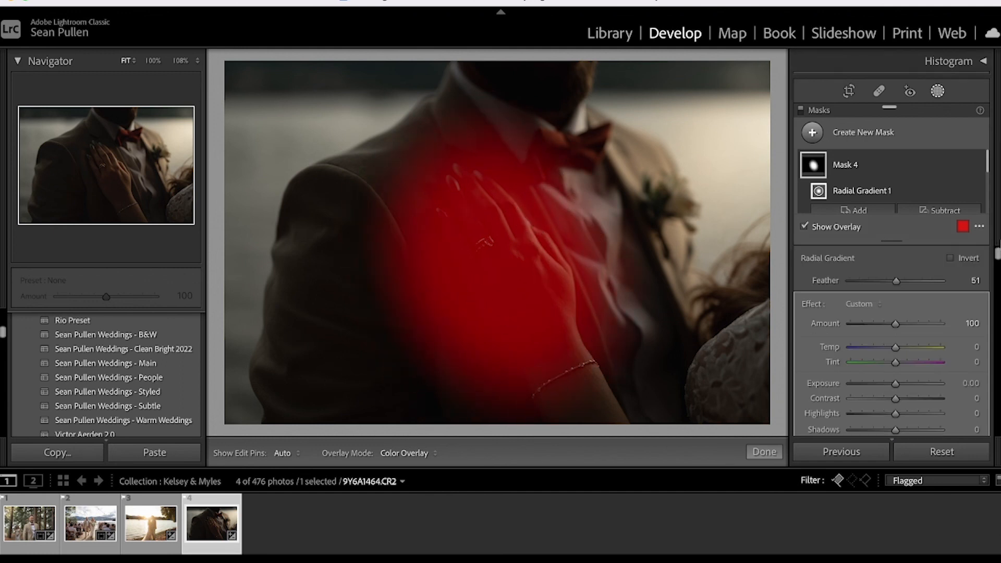
Step: Invert the fourth radial mask, reduce its Feather to 40, and darken the area around the hand with Exposure −0.20
{"action": "left_click", "coordinate": [951, 259]}
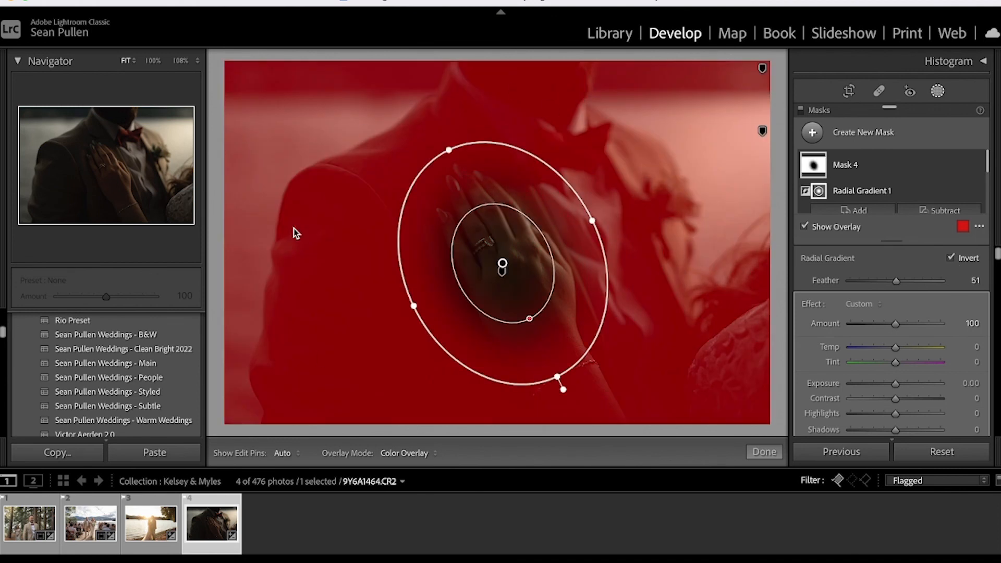
{"action": "left_click_drag", "start_coordinate": [532, 320], "coordinate": [569, 339]}
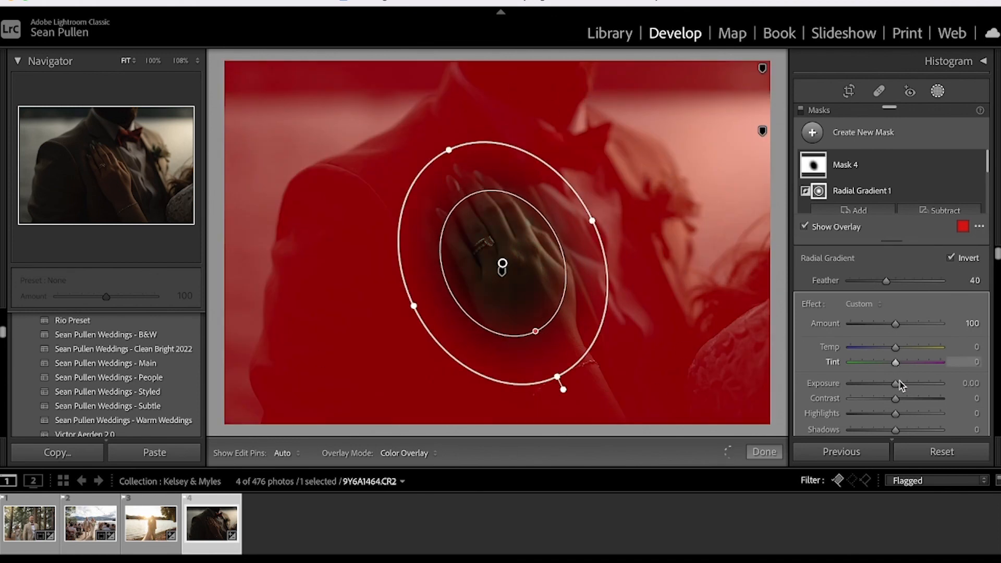
{"action": "left_click_drag", "start_coordinate": [895, 384], "coordinate": [898, 388]}
{"action": "key", "text": "o"}
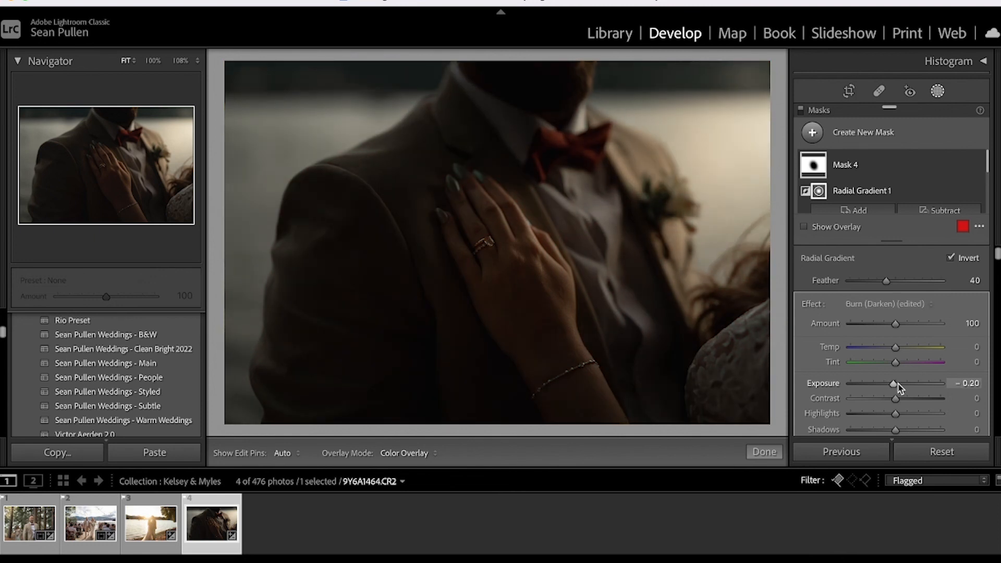
Step: Move the inverted mask slightly toward the groom's sleeve and finish masking
{"action": "left_click_drag", "start_coordinate": [505, 268], "coordinate": [490, 273]}
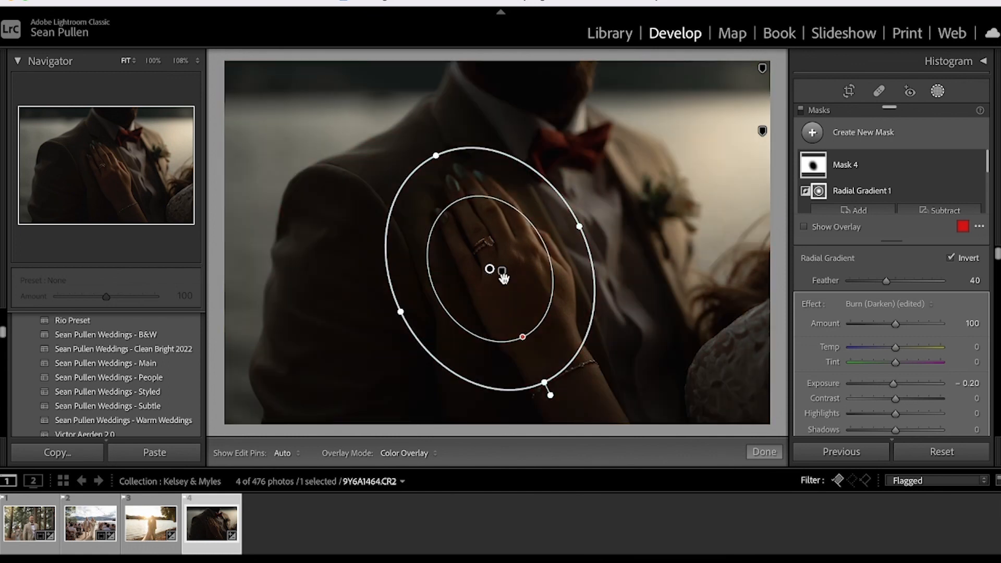
{"action": "left_click", "coordinate": [491, 270]}
{"action": "mouse_move", "coordinate": [492, 275]}
{"action": "left_mouse_down"}
{"action": "mouse_move", "coordinate": [511, 353]}
{"action": "mouse_move", "coordinate": [543, 370]}
{"action": "mouse_move", "coordinate": [491, 269]}
{"action": "mouse_move", "coordinate": [512, 306]}
{"action": "mouse_move", "coordinate": [507, 284]}
{"action": "mouse_move", "coordinate": [540, 264]}
{"action": "mouse_move", "coordinate": [511, 284]}
{"action": "mouse_move", "coordinate": [509, 273]}
{"action": "left_mouse_up"}
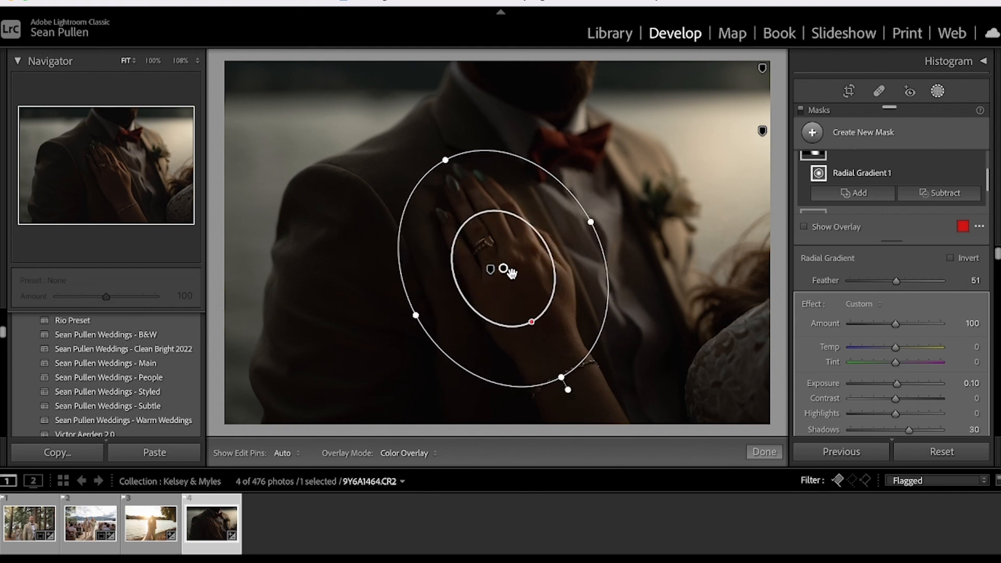
{"action": "left_click", "coordinate": [750, 447]}
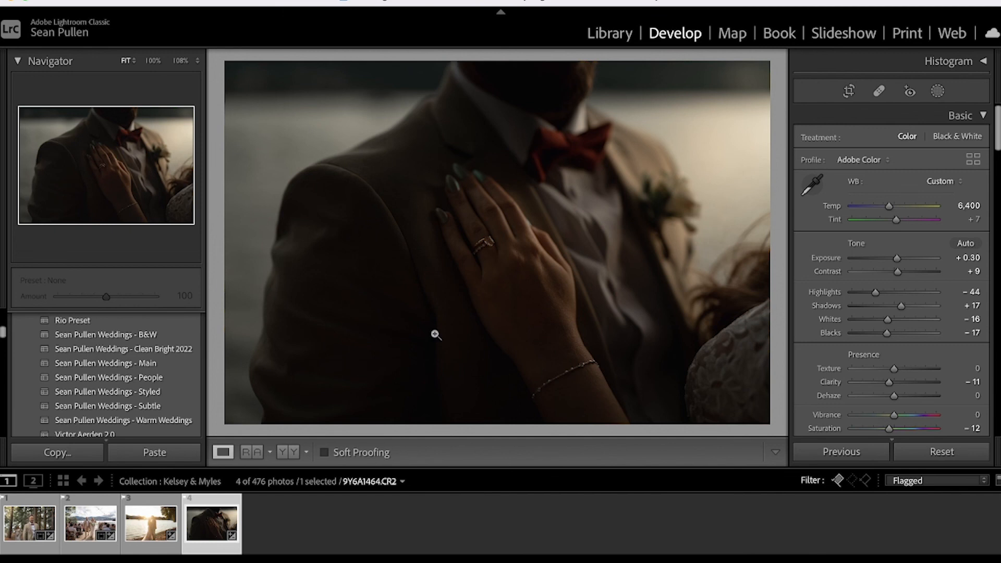
Step: Reopen Mask 3 over the hand with its overlay hidden, lower its Shadows to 4, and finish masking
{"action": "left_click", "coordinate": [937, 91]}
{"action": "left_click", "coordinate": [814, 177]}
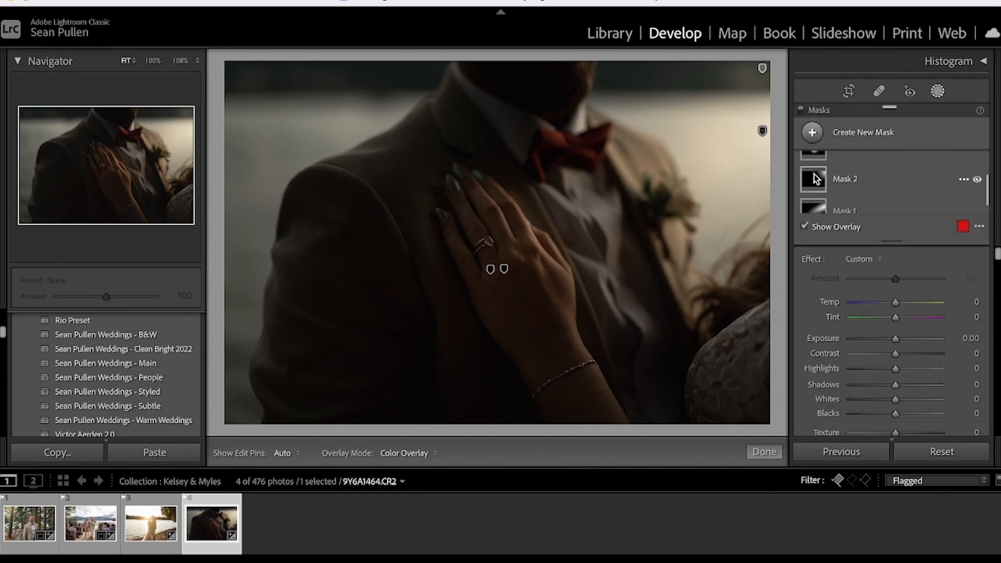
{"action": "scroll", "coordinate": [813, 177], "scroll_direction": "up", "scroll_amount": 2}
{"action": "left_click", "coordinate": [815, 197]}
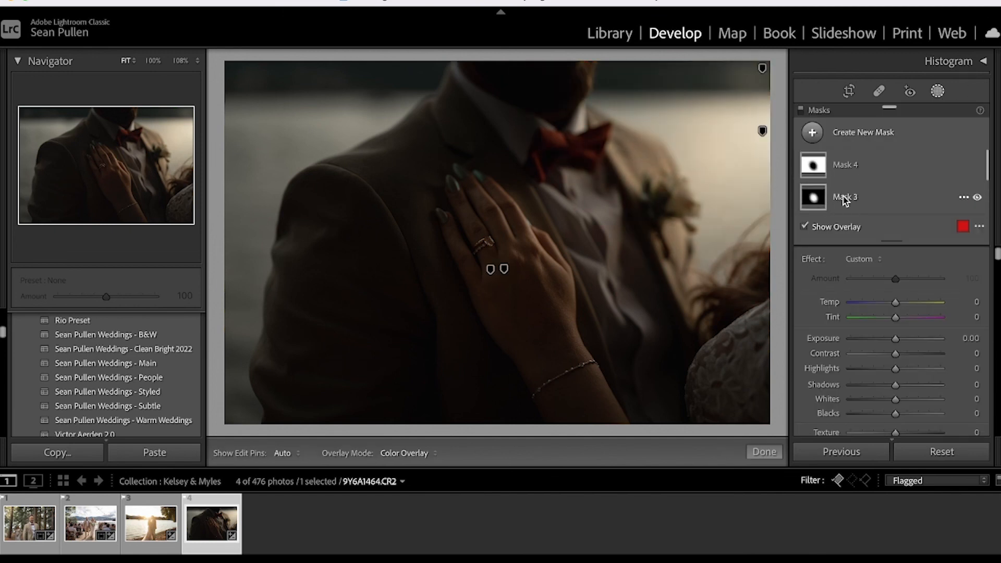
{"action": "left_click", "coordinate": [815, 197]}
{"action": "left_click", "coordinate": [804, 226]}
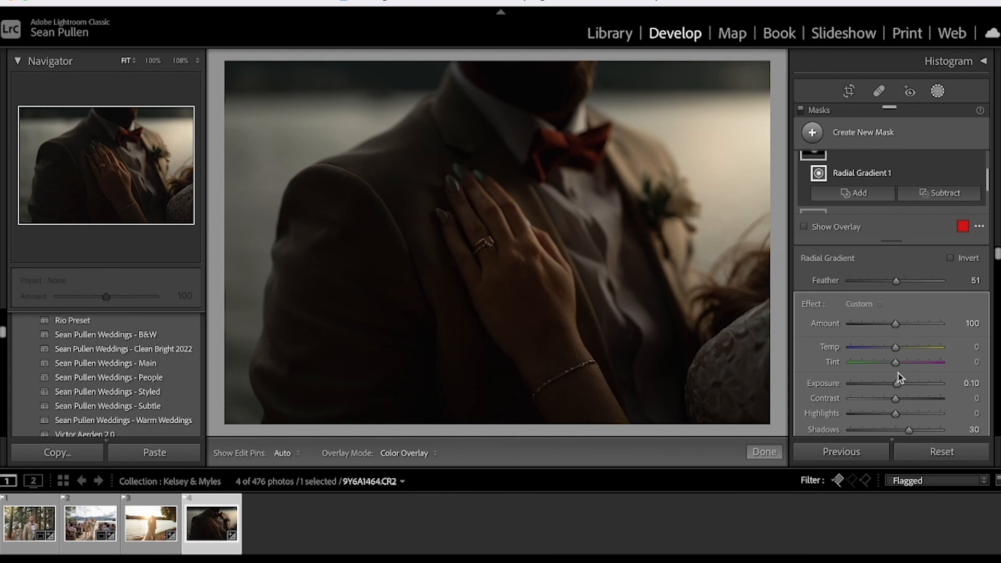
{"action": "mouse_move", "coordinate": [908, 430]}
{"action": "left_mouse_down"}
{"action": "mouse_move", "coordinate": [891, 429]}
{"action": "mouse_move", "coordinate": [897, 438]}
{"action": "left_mouse_up"}
{"action": "scroll", "coordinate": [860, 190], "scroll_direction": "up", "scroll_amount": 2}
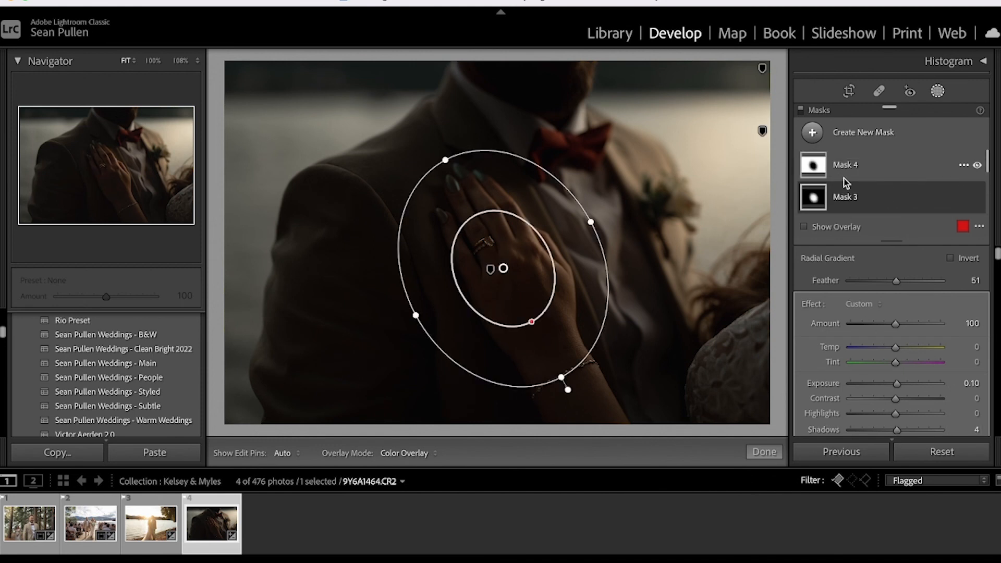
{"action": "scroll", "coordinate": [942, 411], "scroll_direction": "down", "scroll_amount": 2}
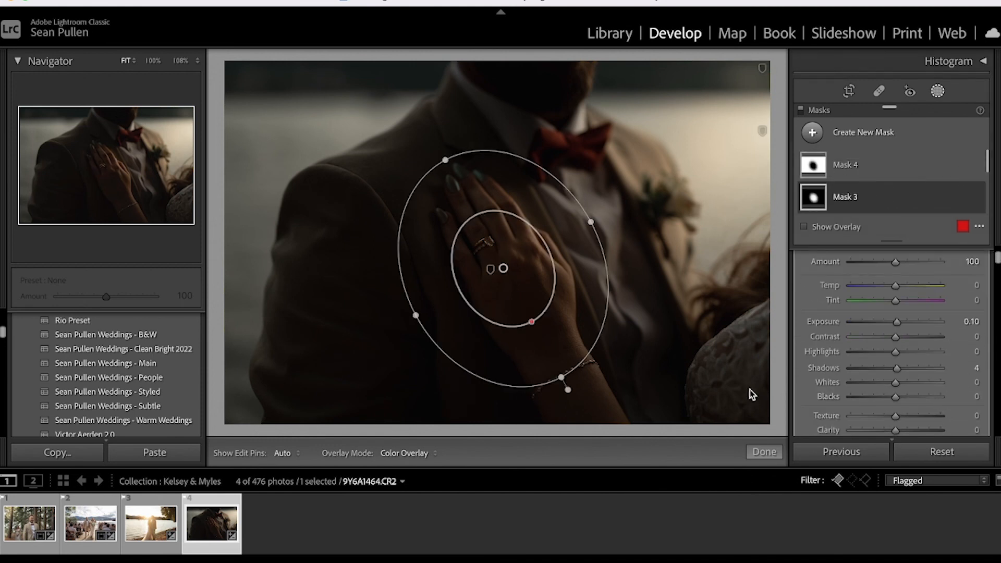
{"action": "left_click", "coordinate": [760, 453]}
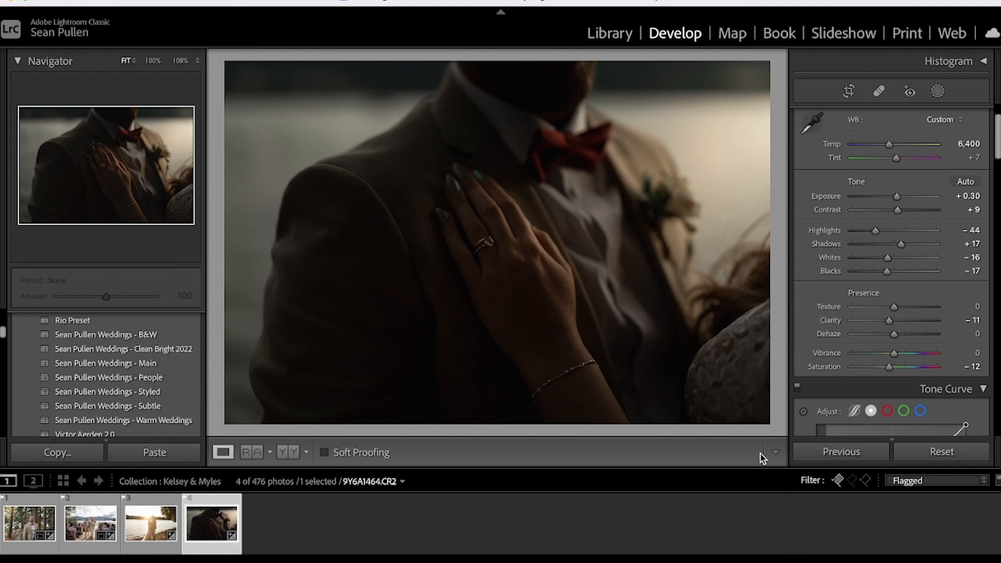
Step: Compare the hand close-up before and after the edits several times
{"action": "key", "text": "backslash"}
{"action": "key", "text": "backslash"}
{"action": "key", "text": "backslash"}
{"action": "key", "text": "backslash"}
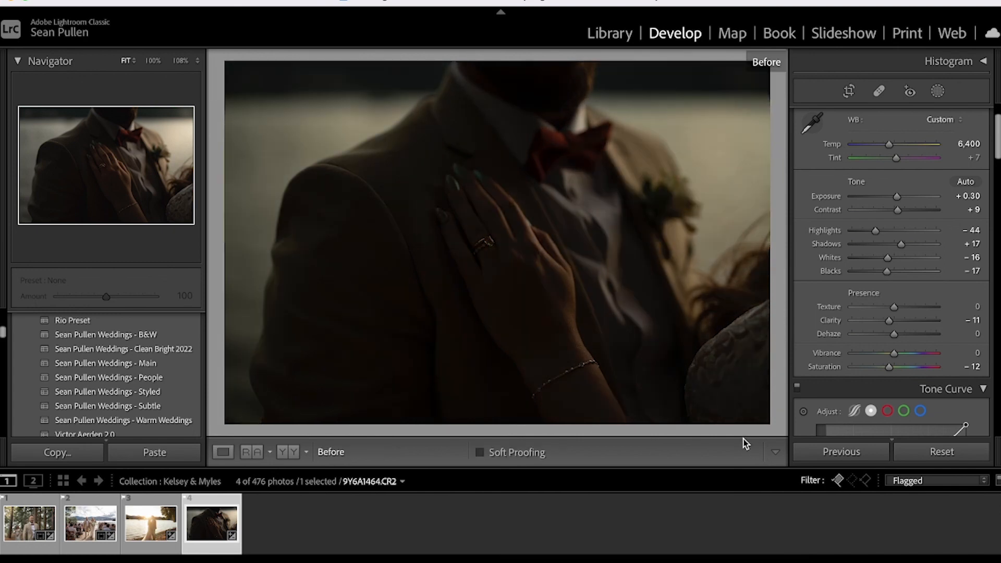
{"action": "key", "text": "backslash"}
{"action": "key", "text": "backslash"}
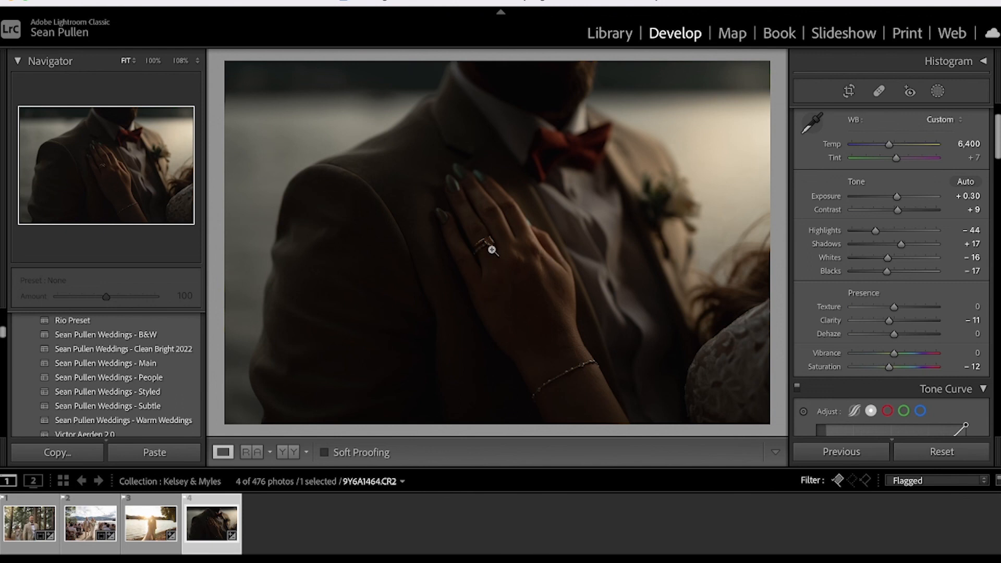
{"action": "key", "text": "backslash"}
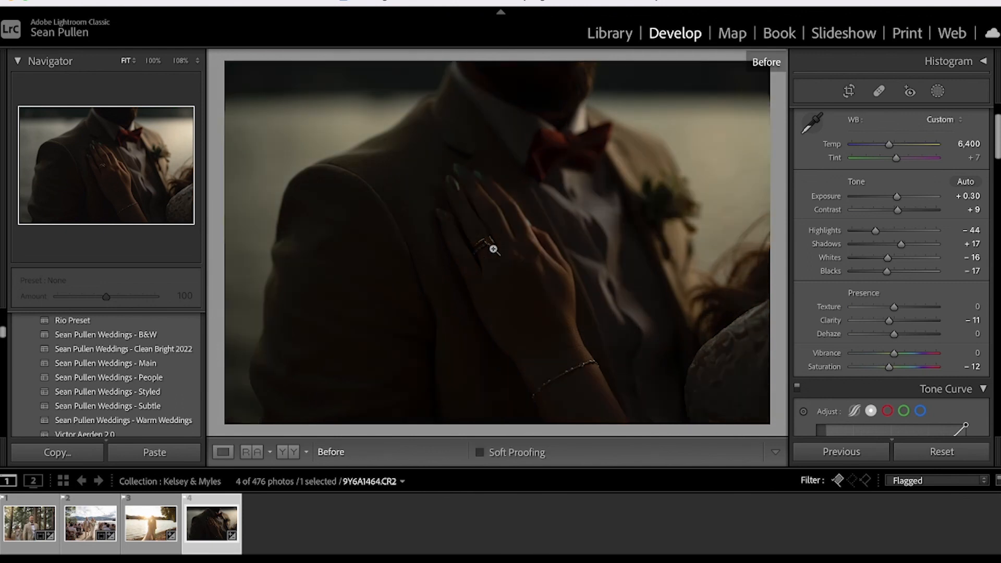
{"action": "key", "text": "backslash"}
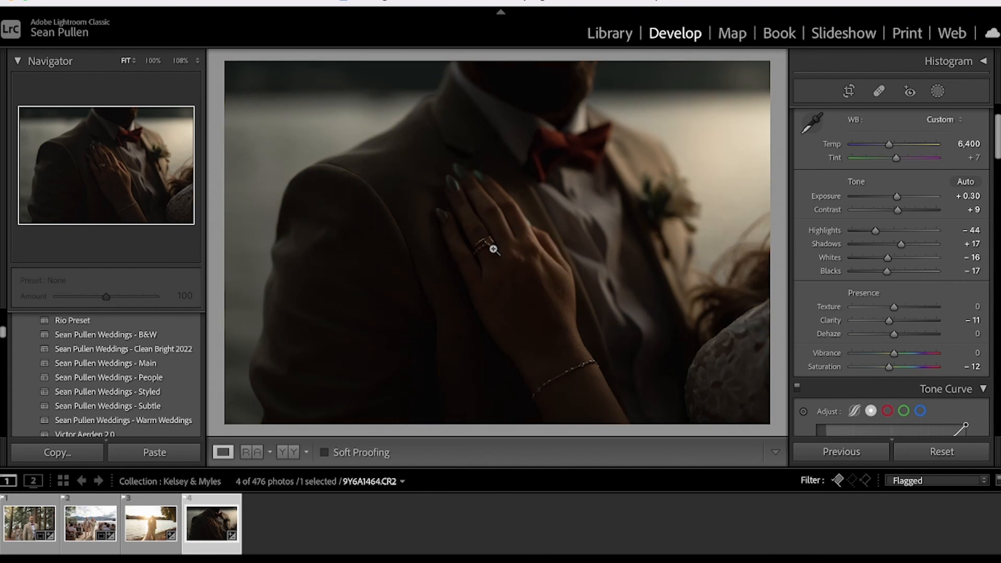
Step: Review the sunset kiss photo and open the photo of the couple walking down the ceremony aisle
{"action": "left_click_drag", "start_coordinate": [526, 251], "coordinate": [594, 456]}
{"action": "left_click_drag", "start_coordinate": [592, 302], "coordinate": [634, 57]}
{"action": "left_click_drag", "start_coordinate": [612, 208], "coordinate": [614, 209]}
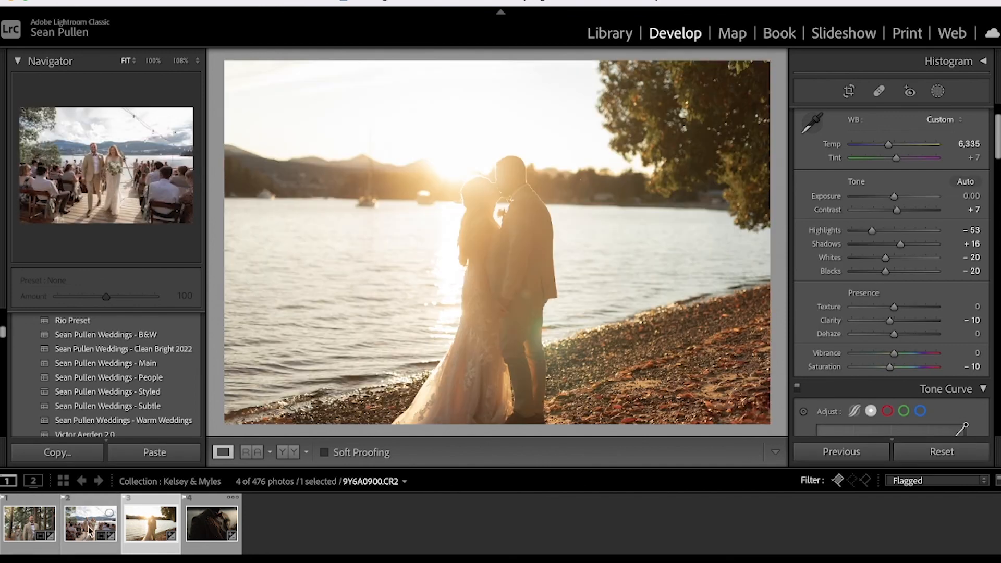
{"action": "left_click", "coordinate": [91, 528]}
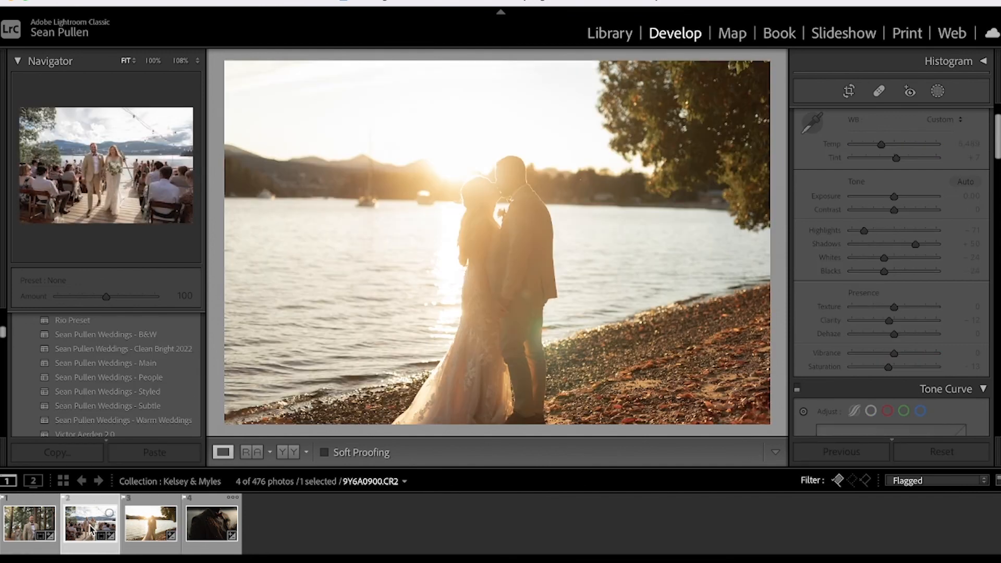